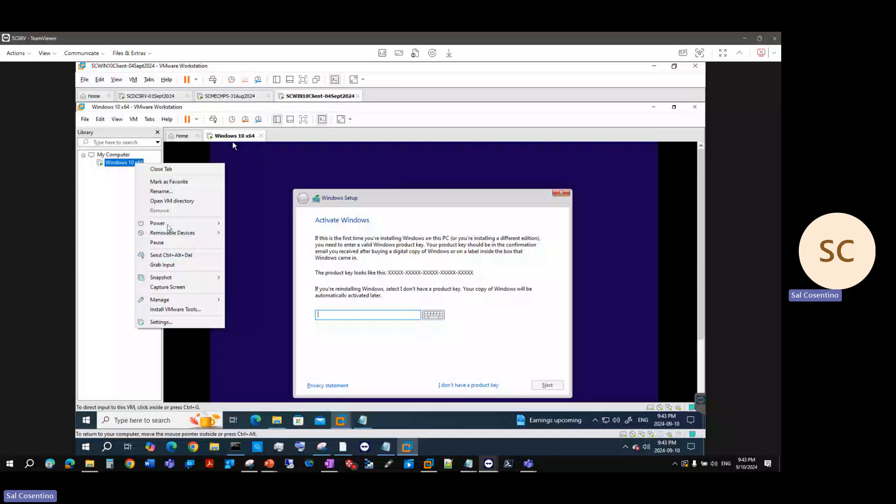
# Power off the Windows 10 x64 VM from its context menu and confirm the power-off
pyautogui.moveTo(200, 224)
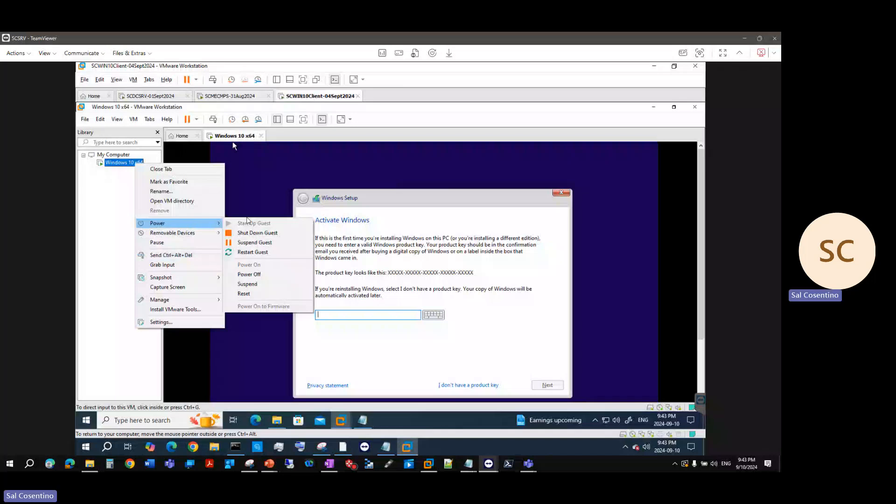
pyautogui.click(252, 274)
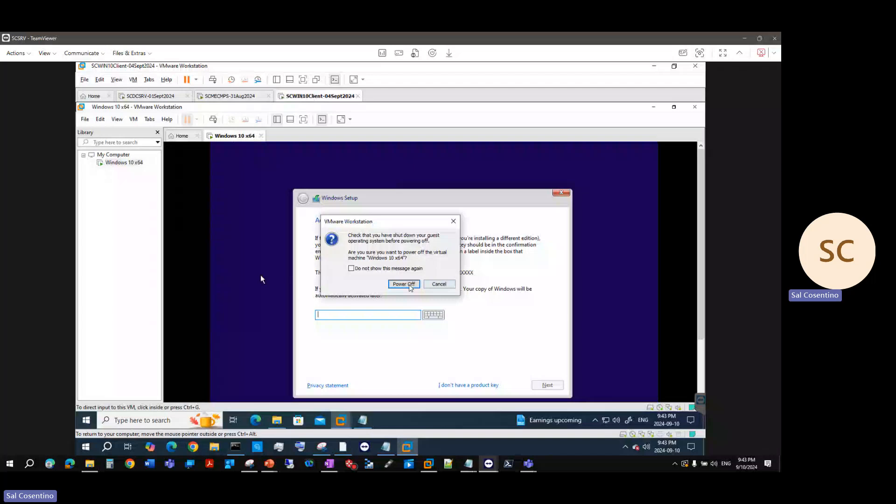
pyautogui.click(410, 285)
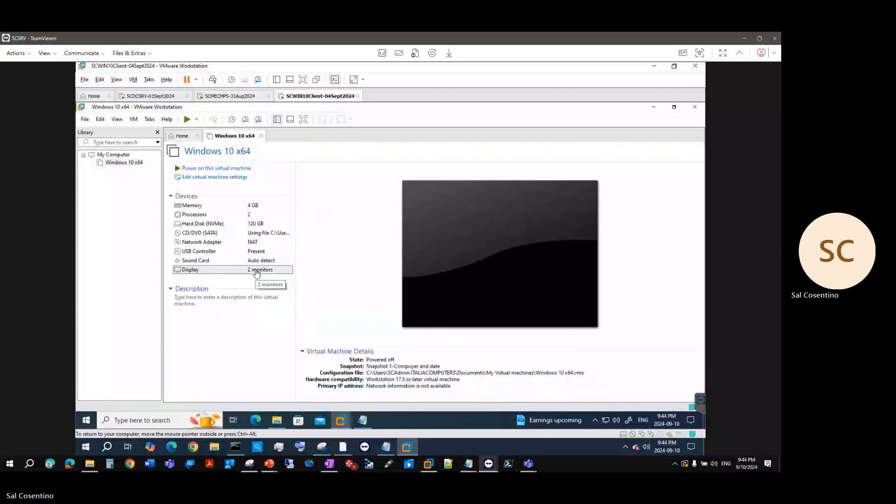
pyautogui.doubleClick(256, 273)
pyautogui.click(398, 203)
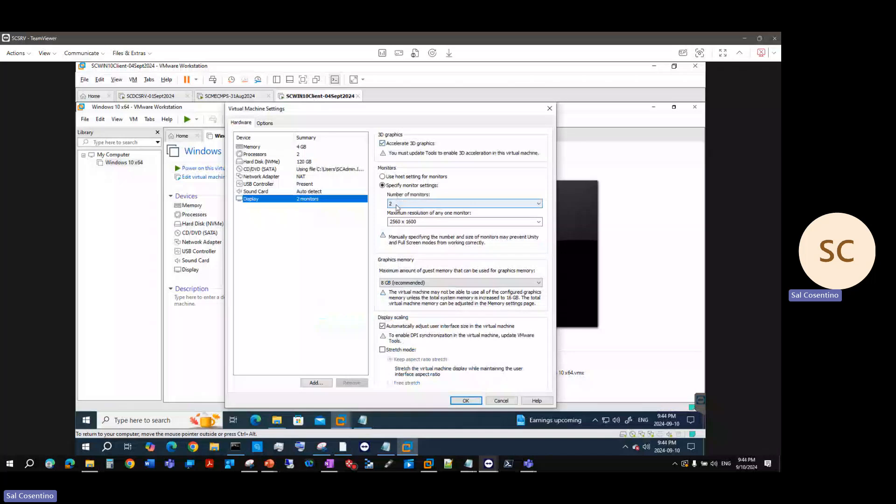
pyautogui.click(397, 217)
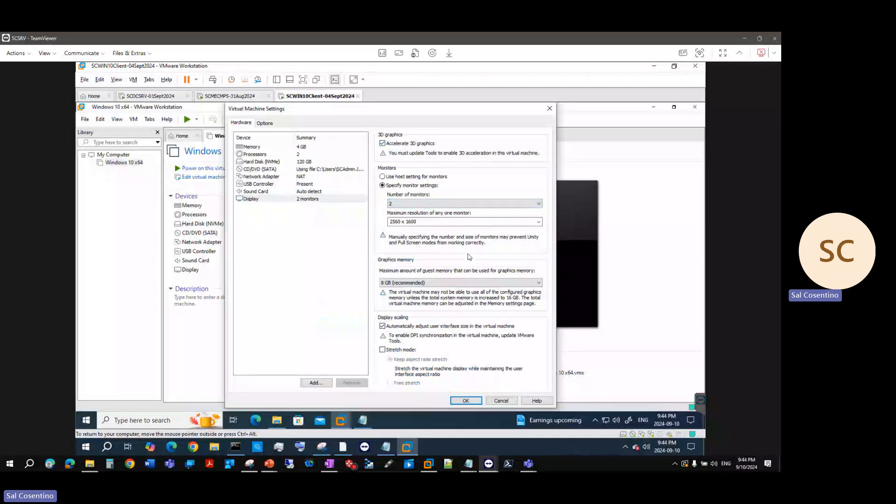
pyautogui.click(444, 223)
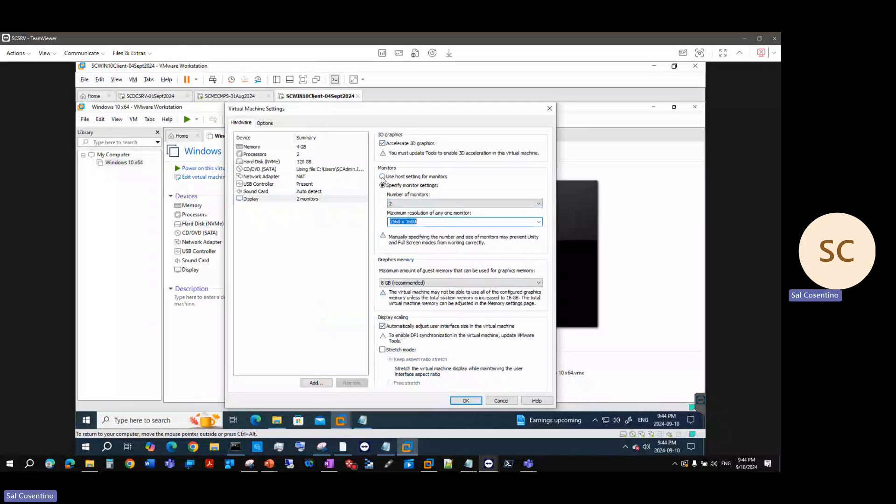
pyautogui.click(430, 177)
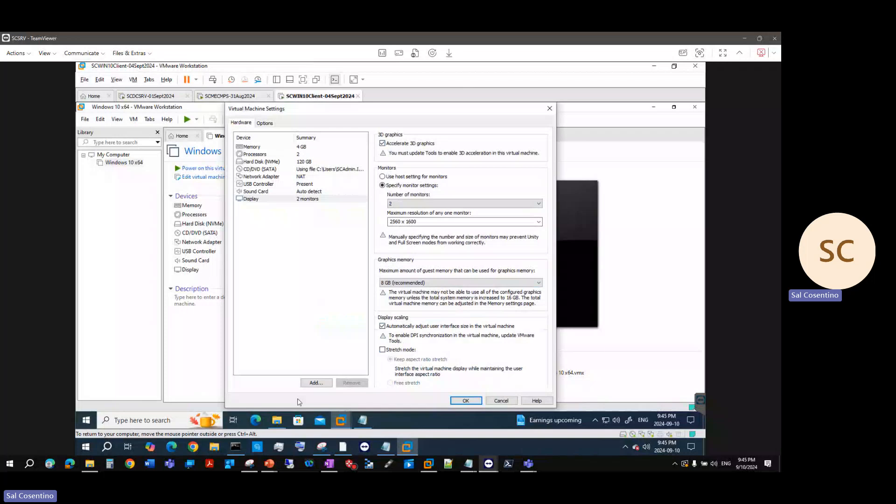
pyautogui.click(502, 401)
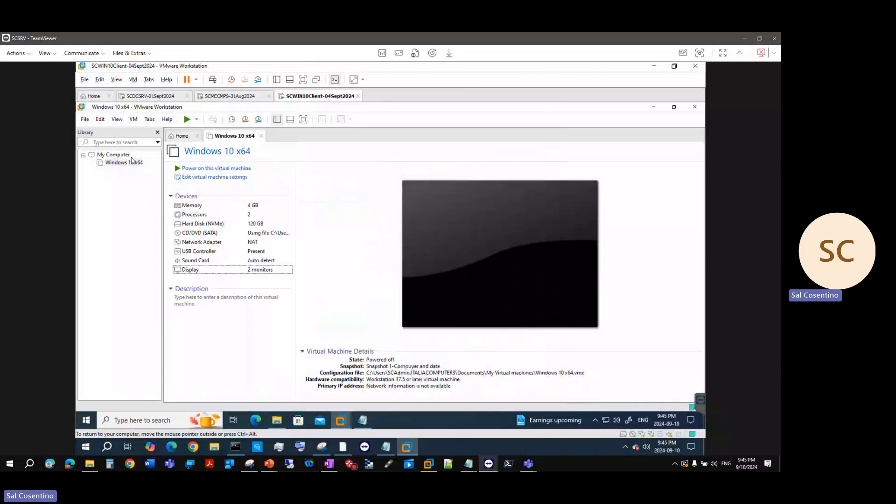
pyautogui.rightClick(308, 100)
pyautogui.moveTo(321, 117)
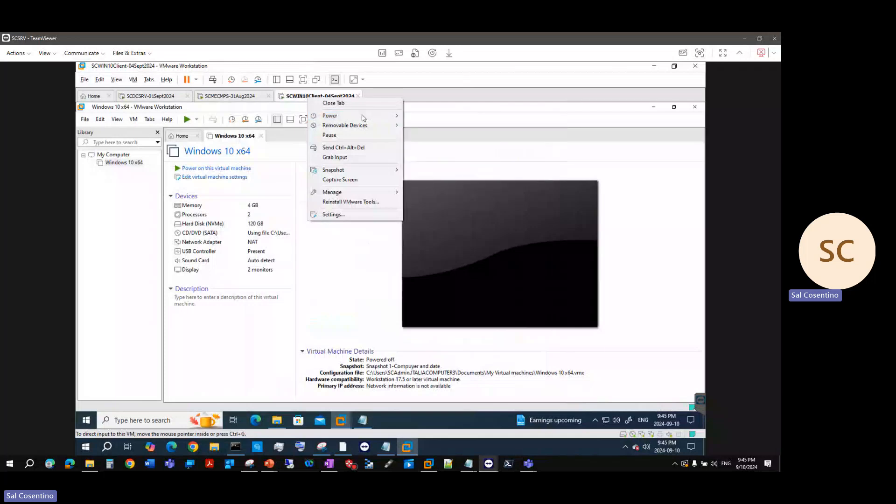
pyautogui.moveTo(378, 120)
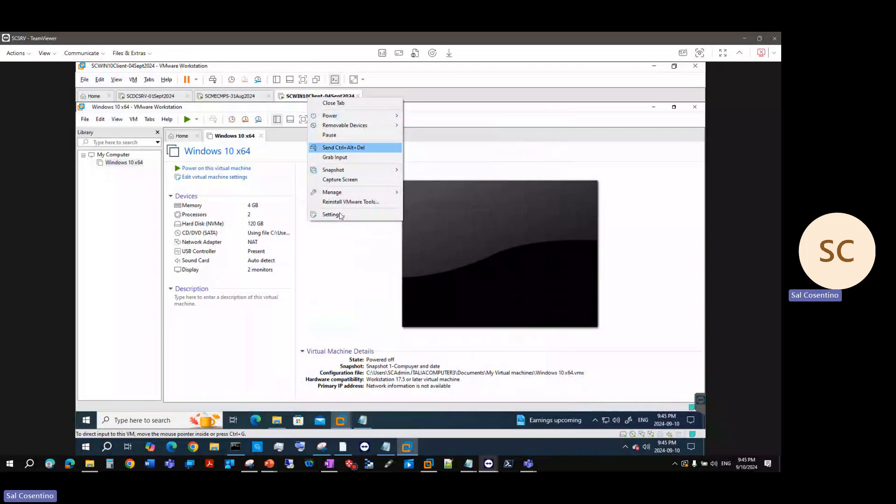
pyautogui.click(340, 213)
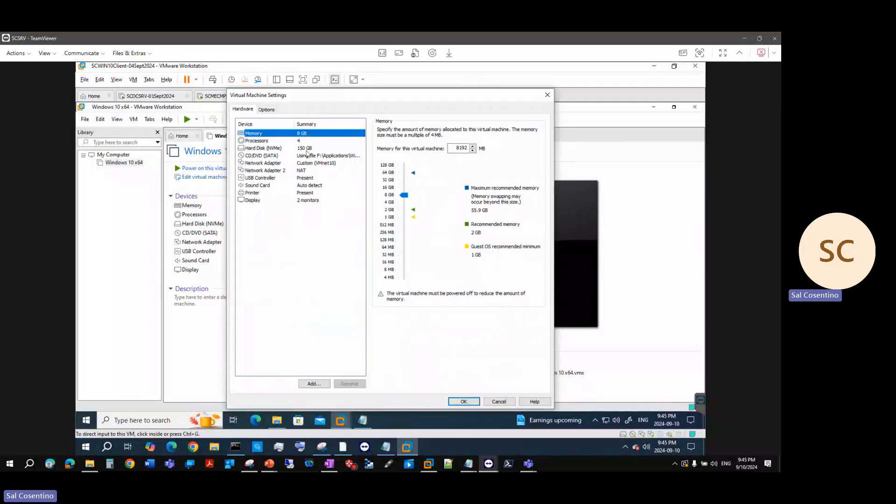
pyautogui.click(310, 203)
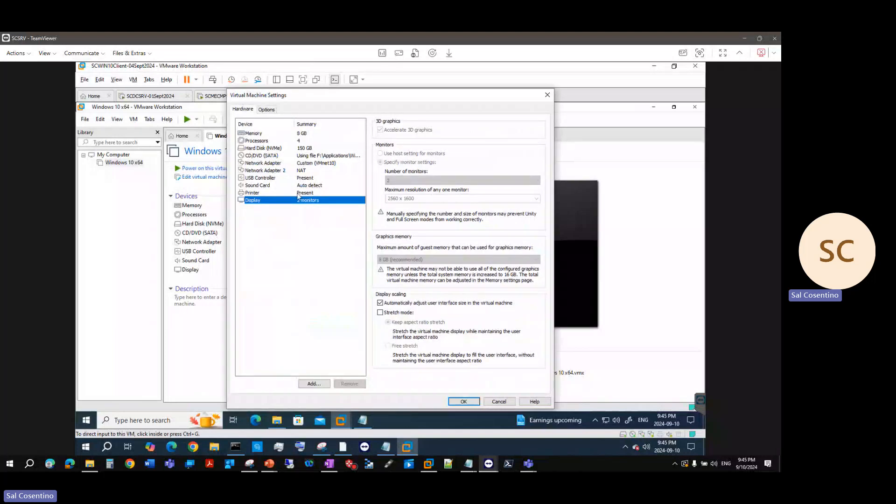
pyautogui.click(267, 108)
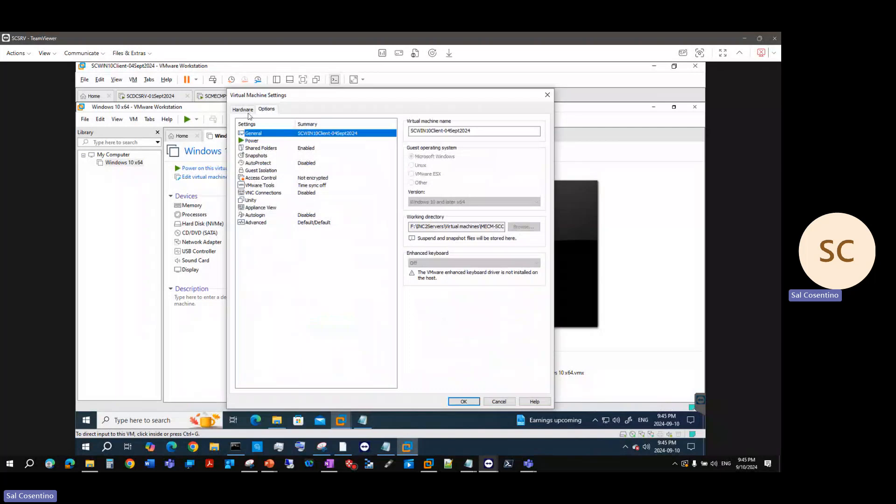
pyautogui.click(243, 109)
pyautogui.click(298, 141)
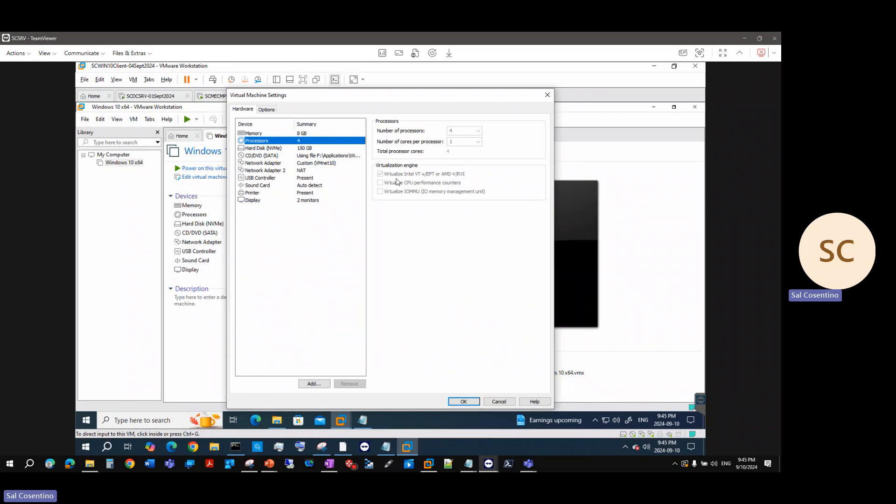
pyautogui.click(503, 403)
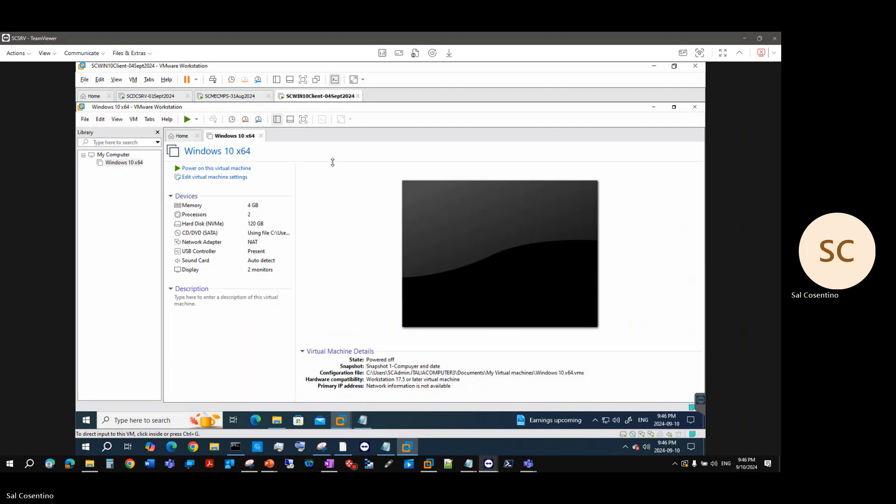
pyautogui.click(277, 421)
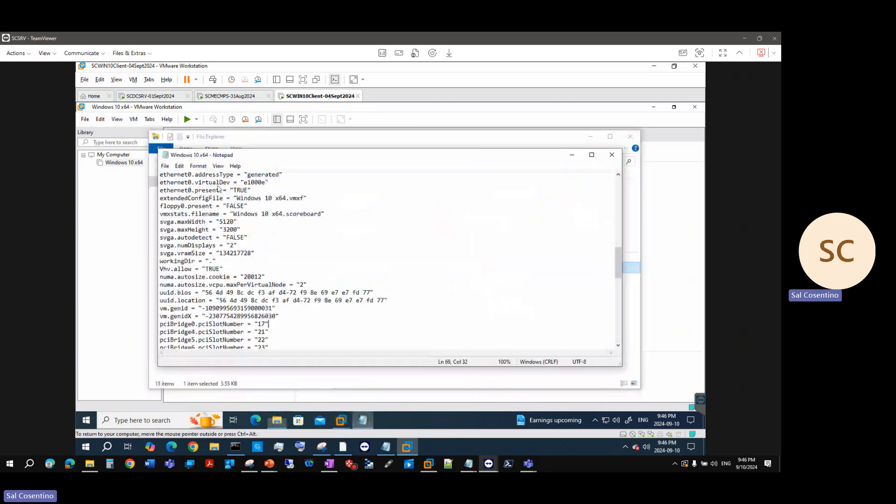
pyautogui.moveTo(224, 269); pyautogui.dragTo(159, 268)
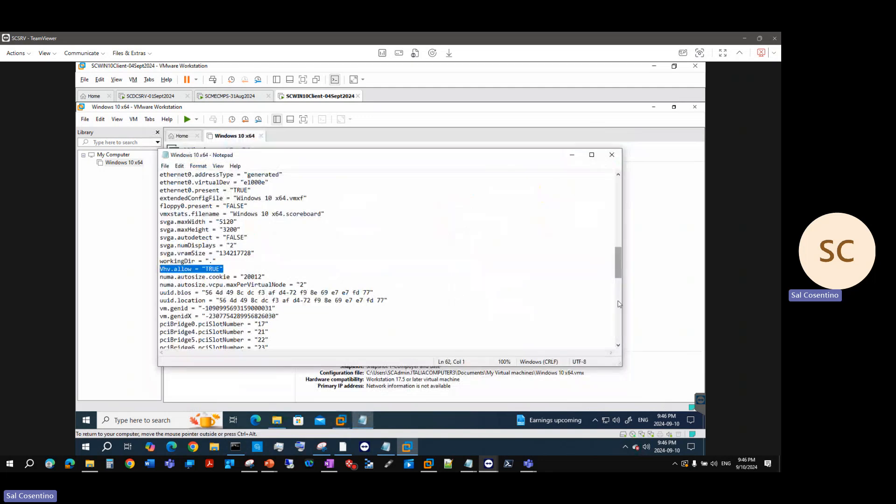
pyautogui.moveTo(620, 304); pyautogui.dragTo(288, 308)
pyautogui.scroll(-15, 289, 309)
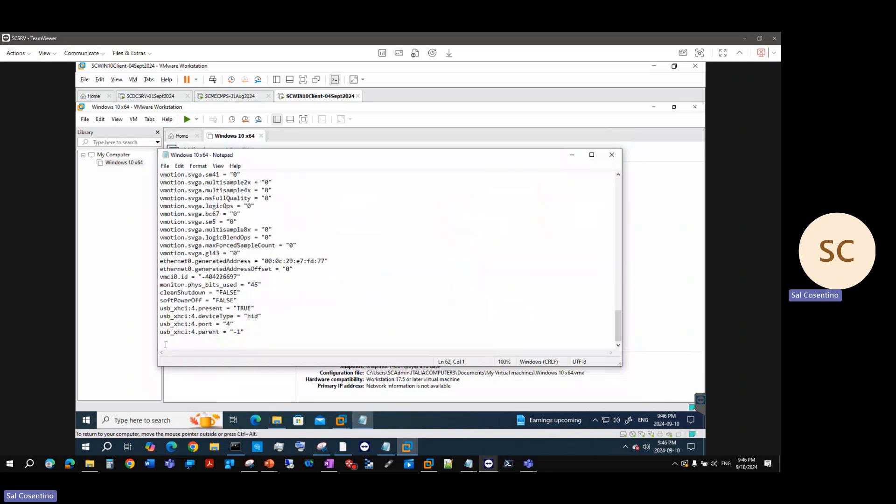
pyautogui.click(166, 345)
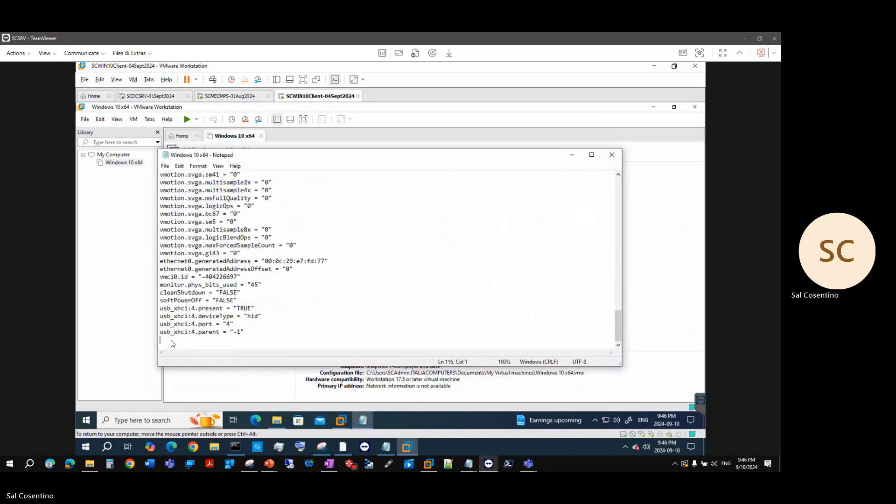
pyautogui.rightClick(172, 343)
pyautogui.click(170, 341)
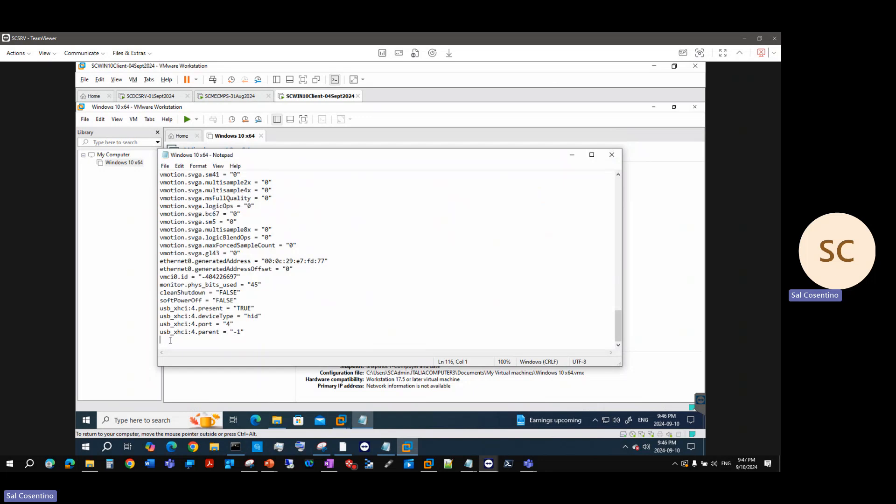
pyautogui.scroll(10, 240, 335)
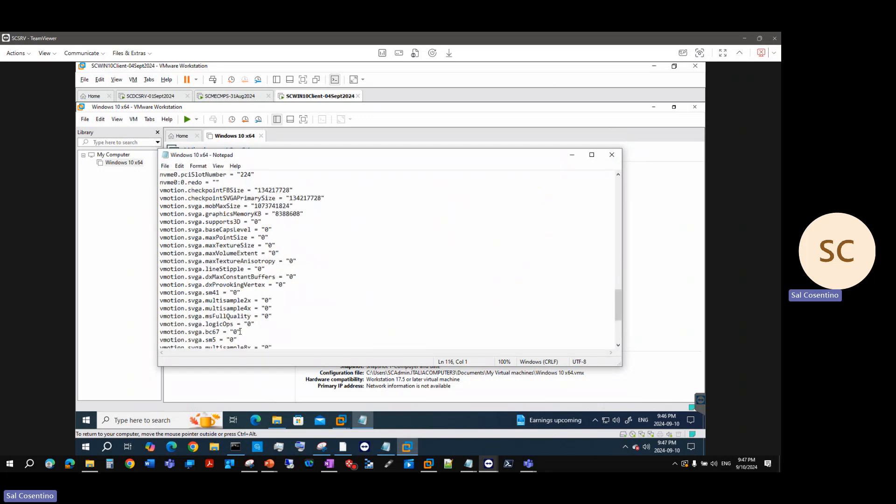
pyautogui.scroll(1, 240, 331)
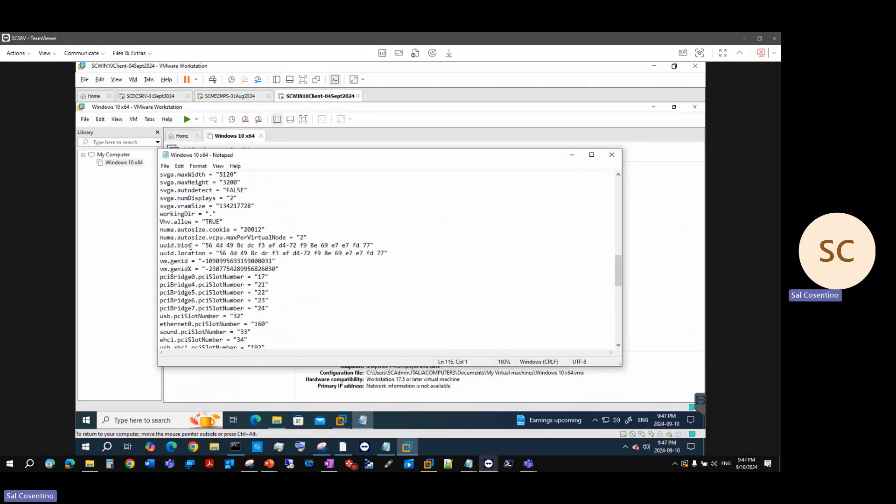
pyautogui.scroll(3, 257, 244)
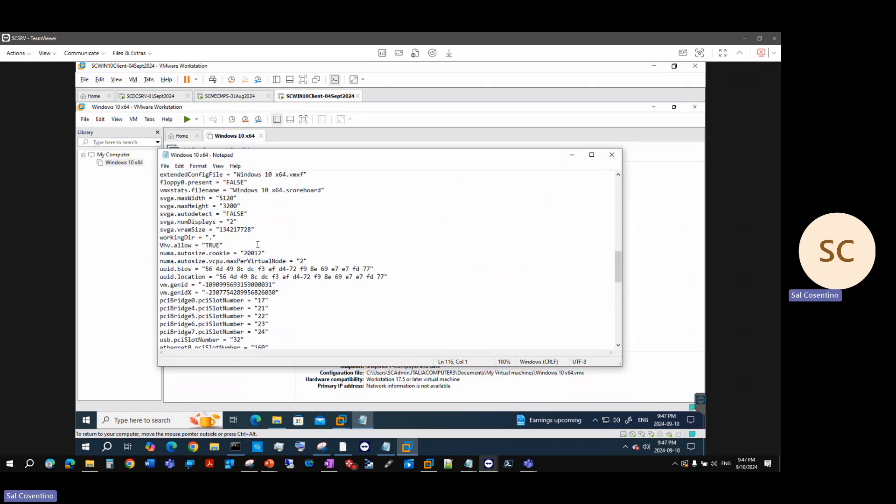
pyautogui.click(165, 166)
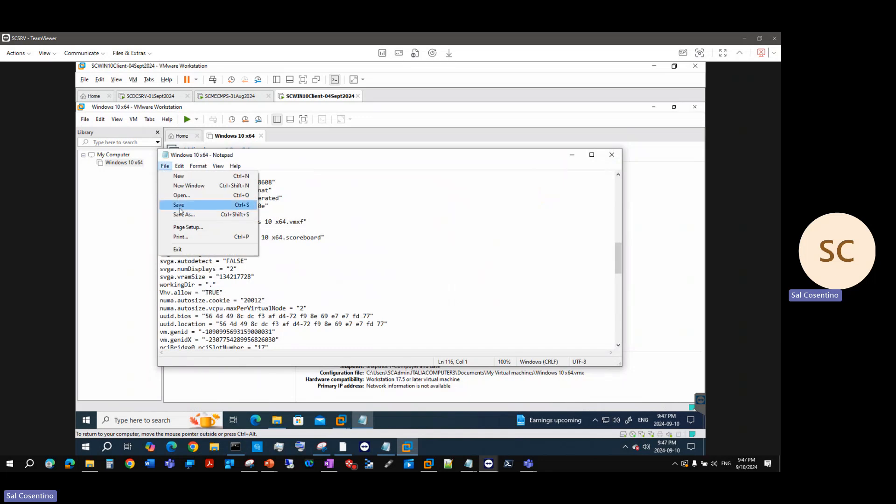
pyautogui.click(612, 157)
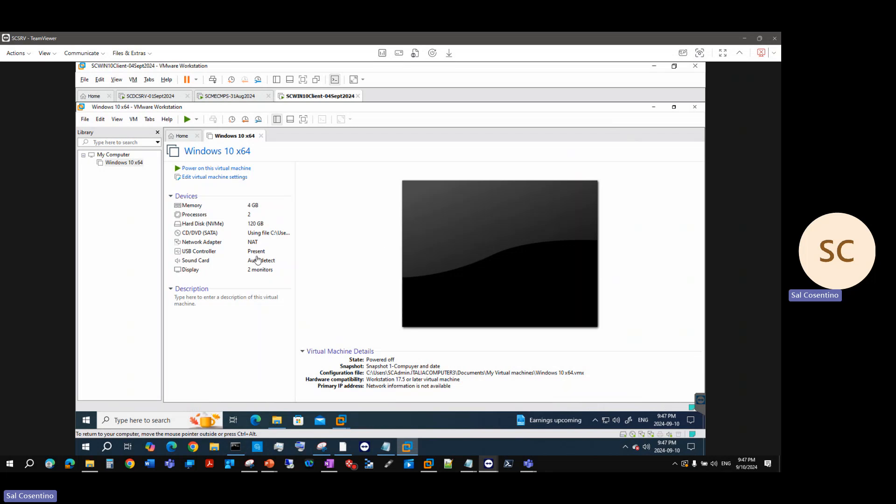
# Point the VM's CD/DVD (SATA) drive at the Windows 10 ISO in Downloads
pyautogui.click(254, 234)
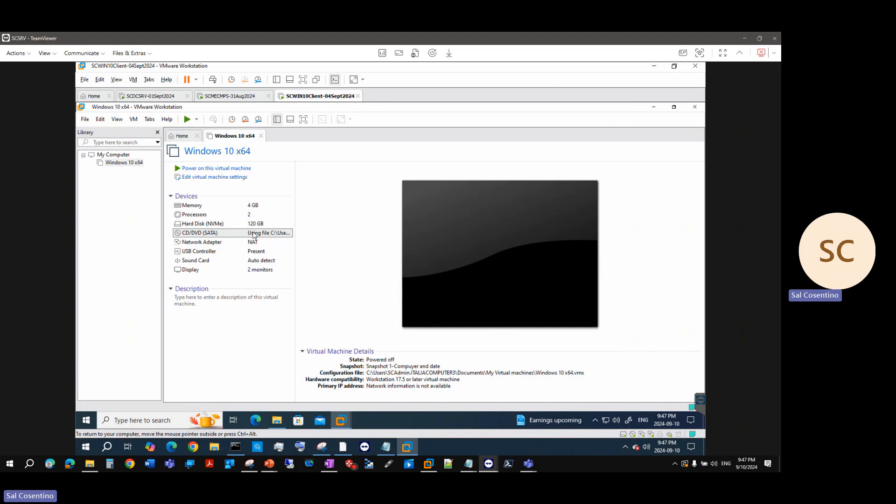
pyautogui.doubleClick(253, 235)
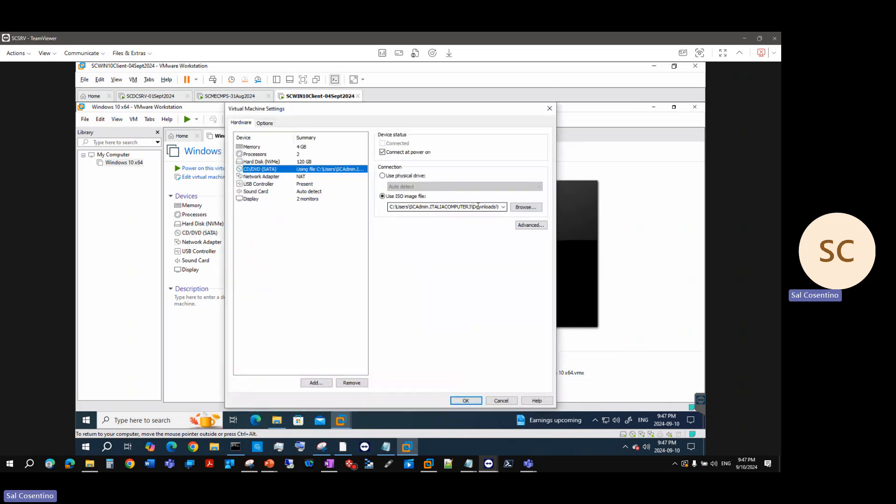
pyautogui.click(478, 206)
pyautogui.click(522, 209)
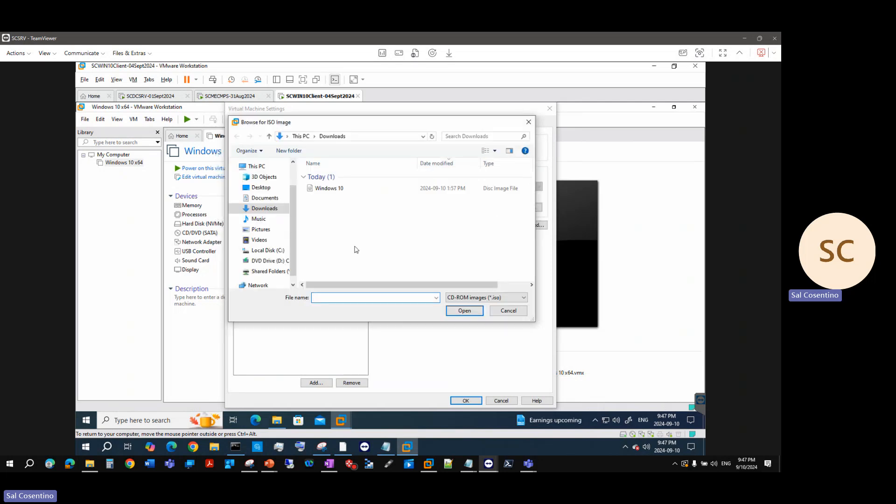
pyautogui.click(327, 188)
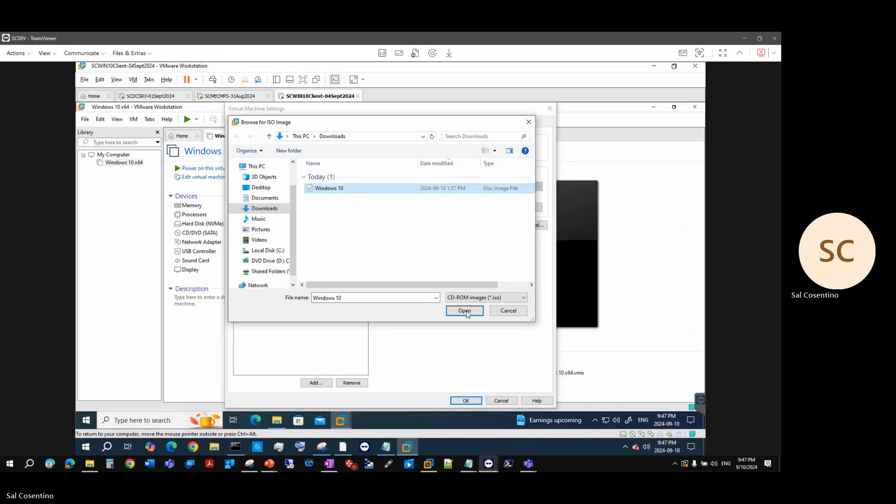
pyautogui.press('F2')
pyautogui.click(465, 311)
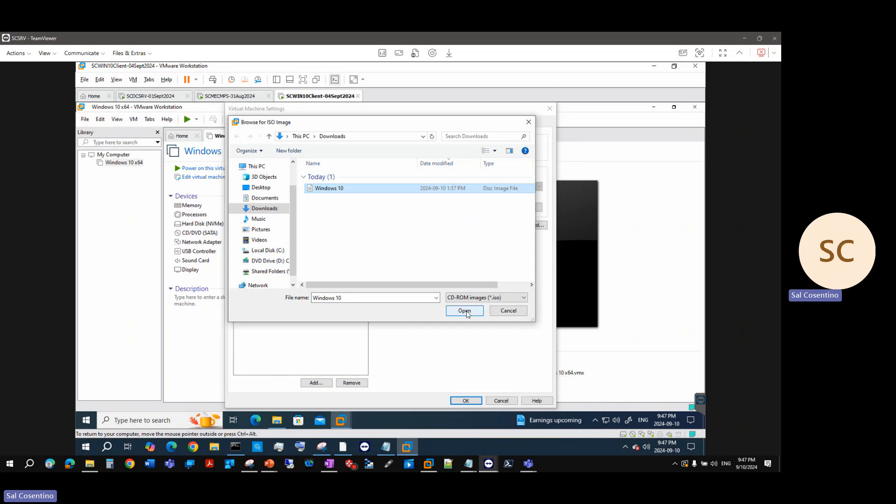
pyautogui.click(468, 314)
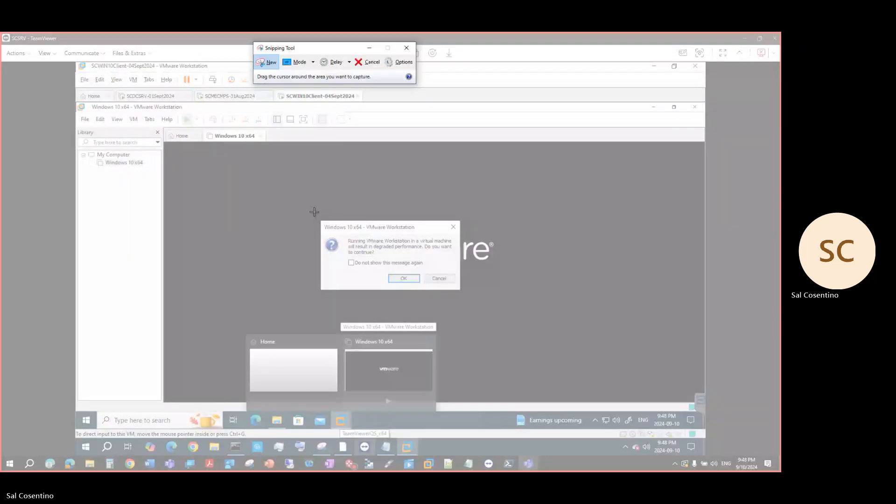
# Snip the degraded-performance warning with Snipping Tool and copy the image
pyautogui.moveTo(313, 212); pyautogui.dragTo(457, 292)
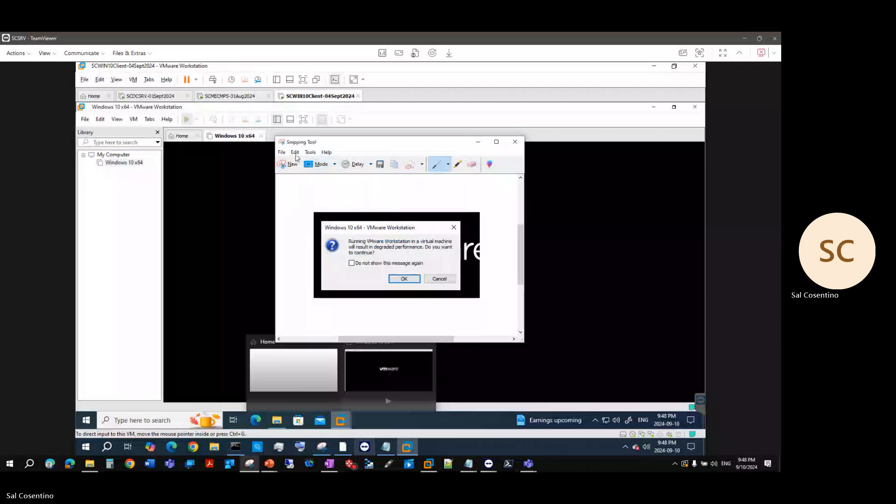
pyautogui.click(296, 152)
pyautogui.click(303, 163)
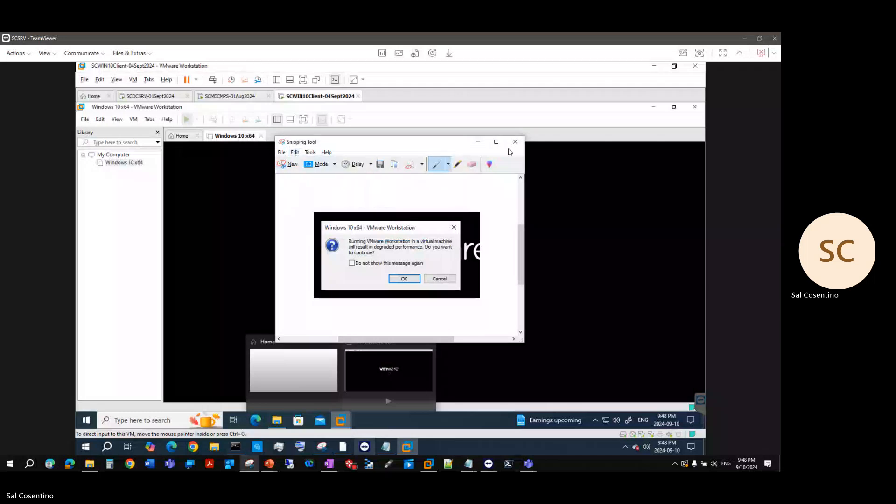
# Minimize Snipping Tool, accept the performance warning and dismiss the power-operation error
pyautogui.click(478, 143)
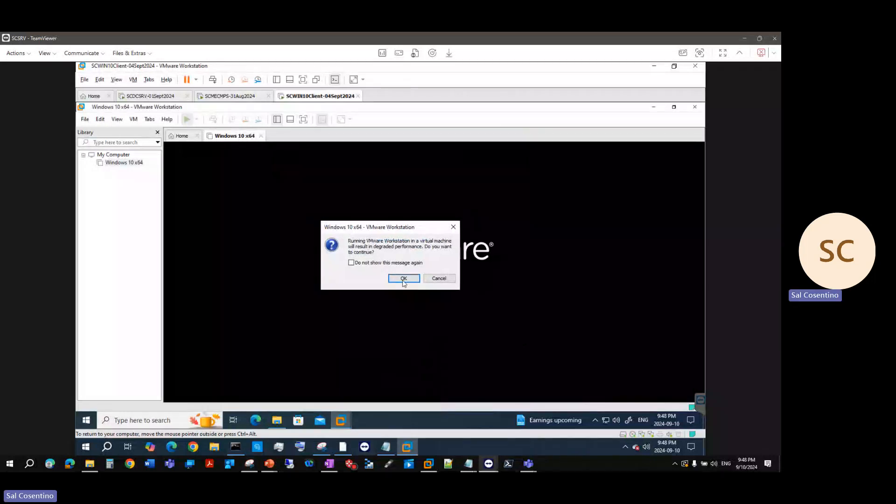
pyautogui.click(404, 280)
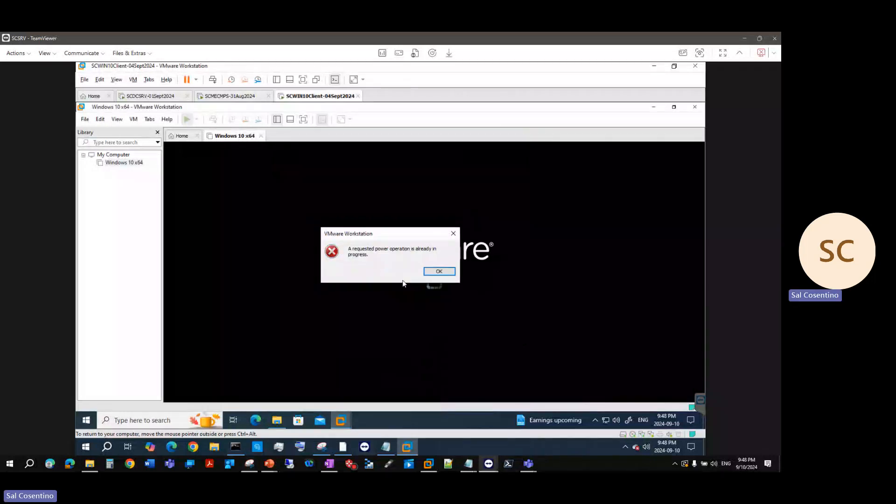
pyautogui.click(434, 271)
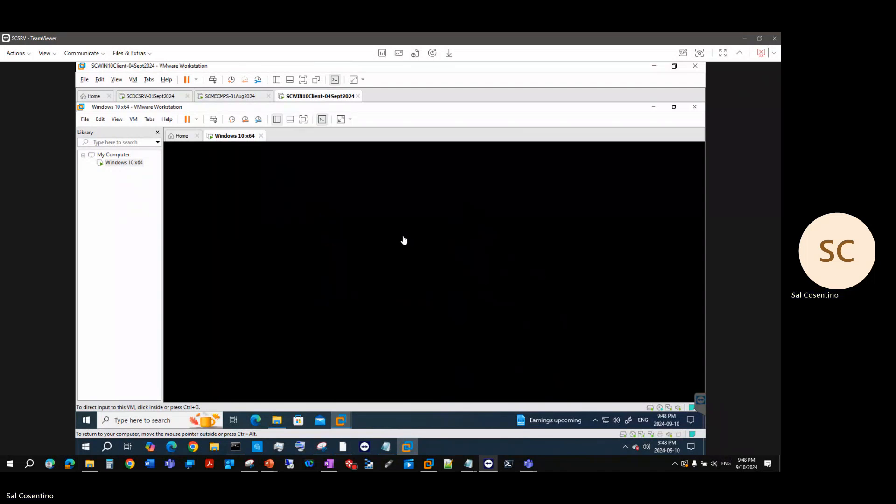
# Check the VM's firmware type under Settings > Options > Advanced, closing without changes
pyautogui.rightClick(241, 137)
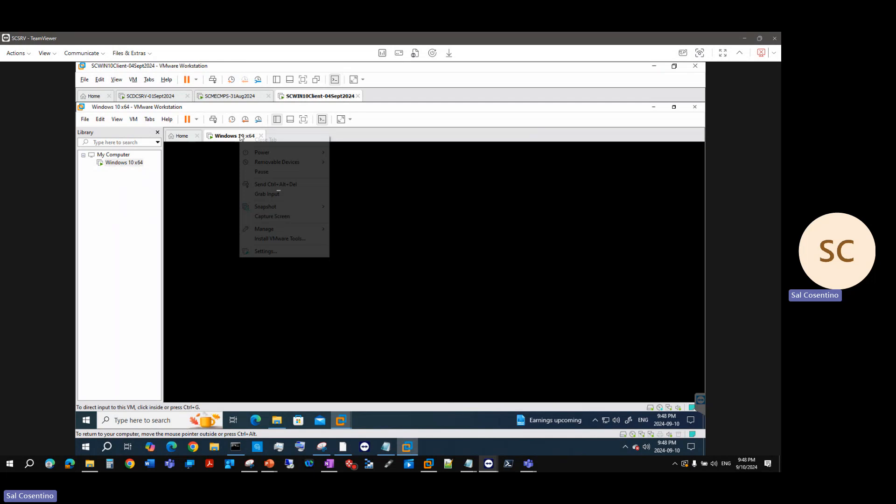
pyautogui.click(289, 252)
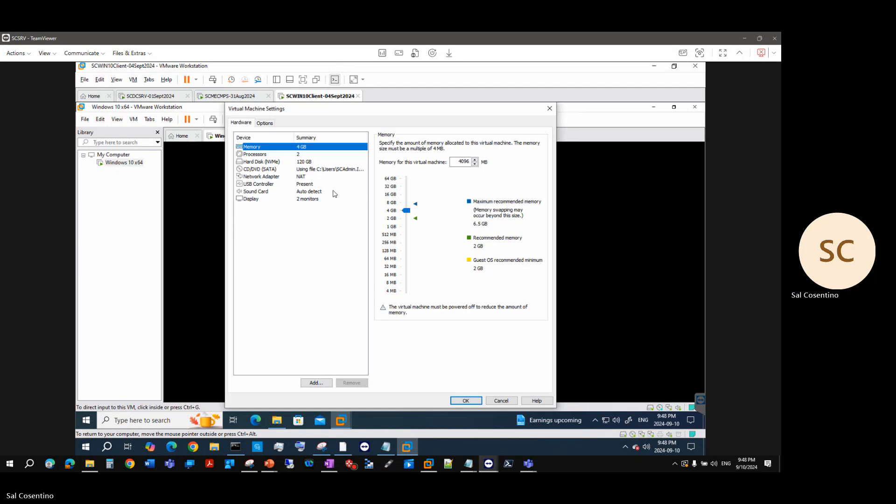
pyautogui.click(268, 154)
pyautogui.click(255, 200)
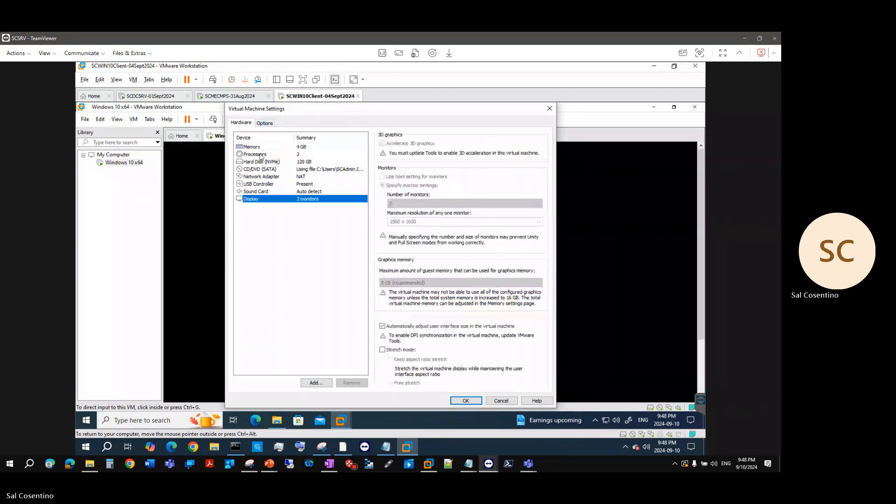
pyautogui.click(266, 124)
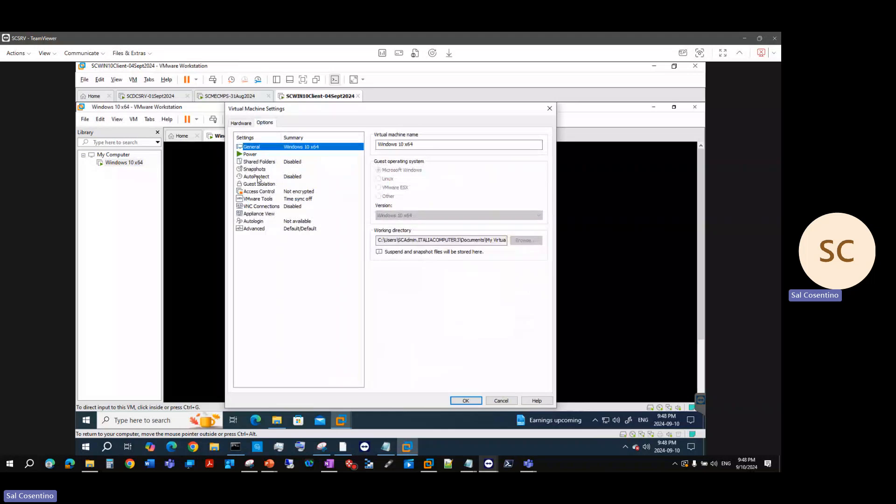
pyautogui.click(254, 229)
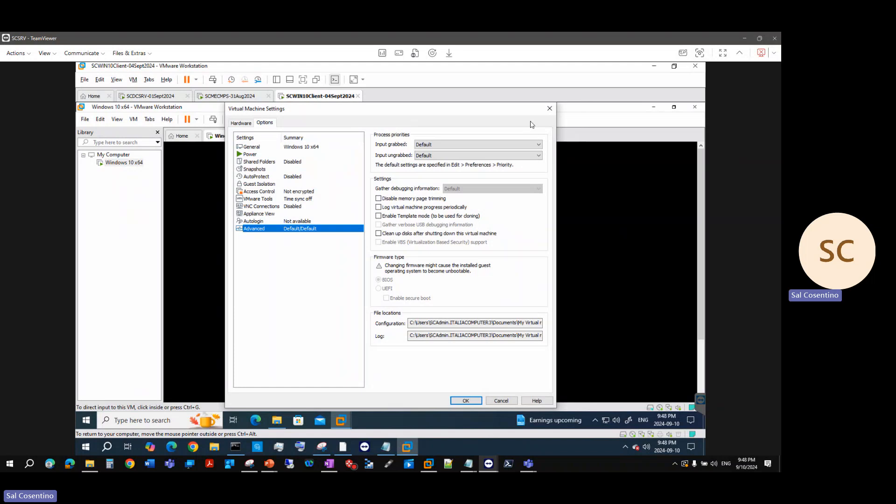
pyautogui.click(466, 401)
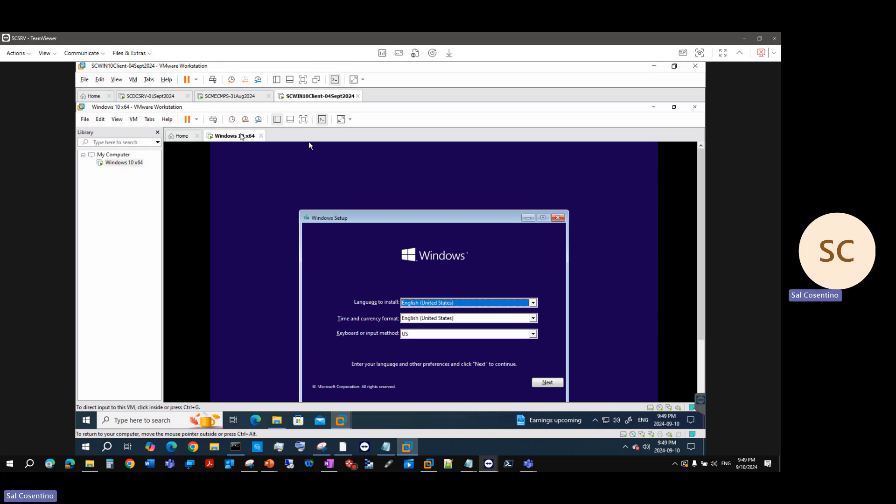
pyautogui.rightClick(241, 136)
pyautogui.moveTo(281, 153)
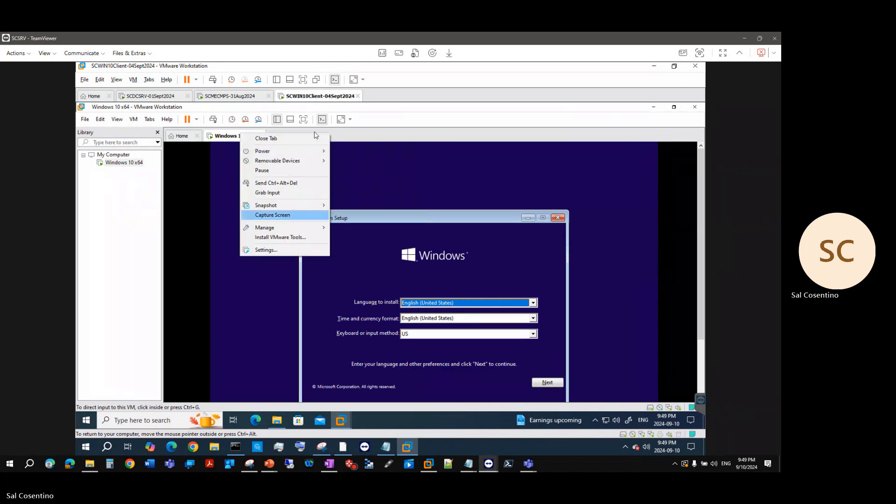
pyautogui.rightClick(314, 97)
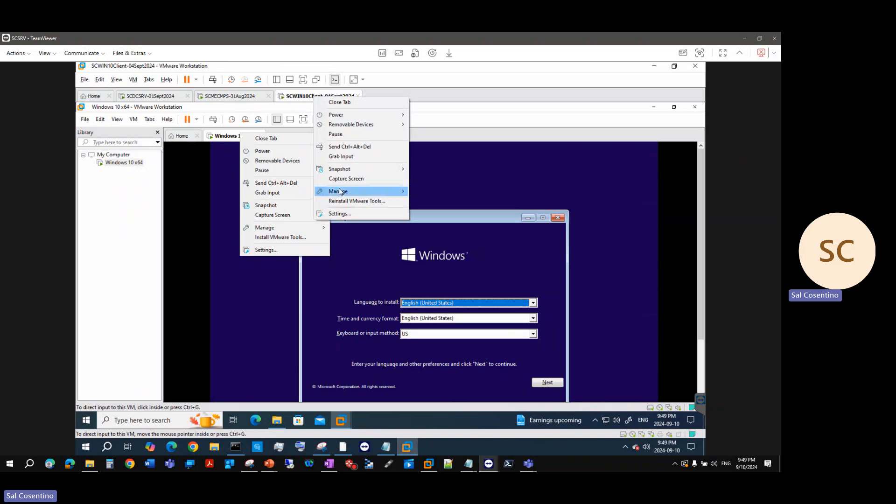
pyautogui.click(341, 214)
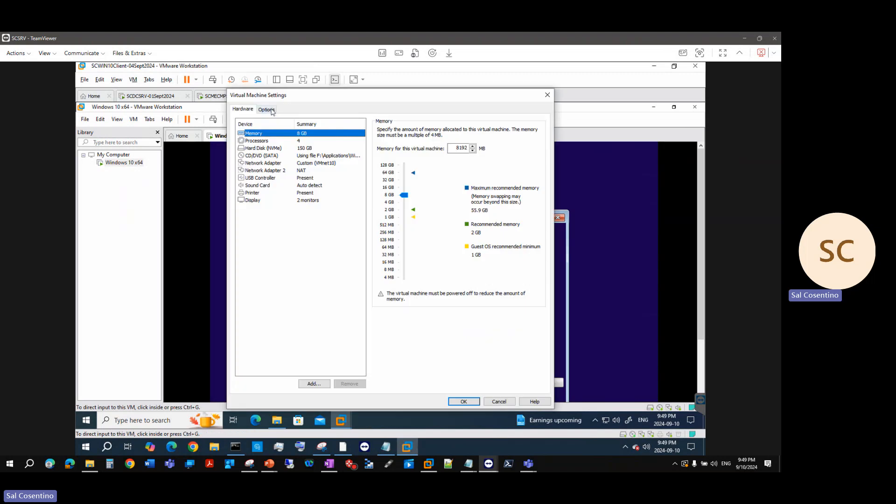
pyautogui.click(268, 109)
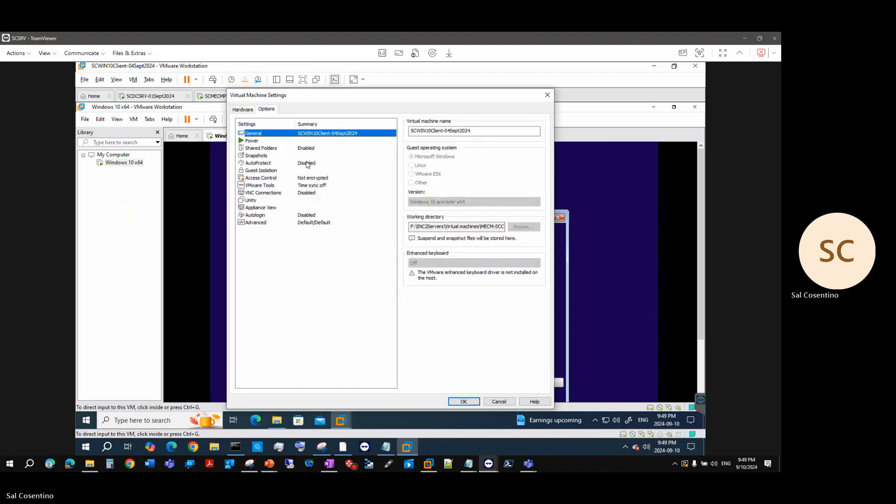
pyautogui.click(265, 223)
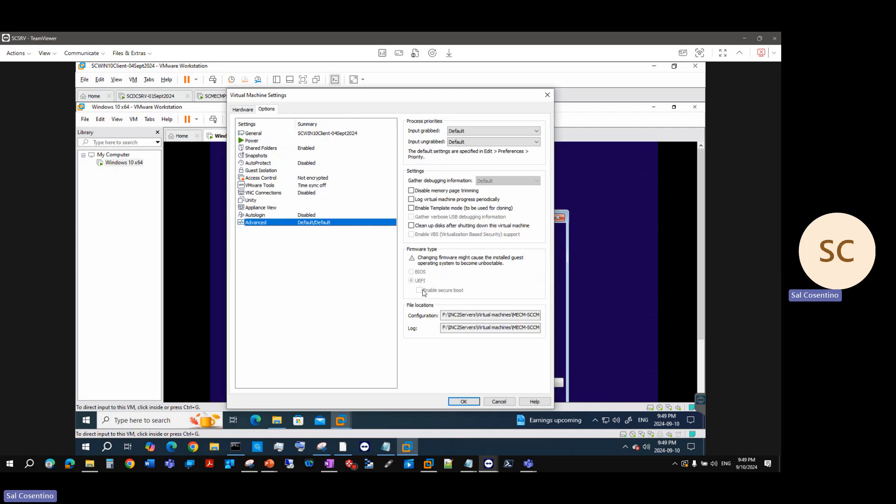
pyautogui.click(548, 95)
pyautogui.rightClick(236, 136)
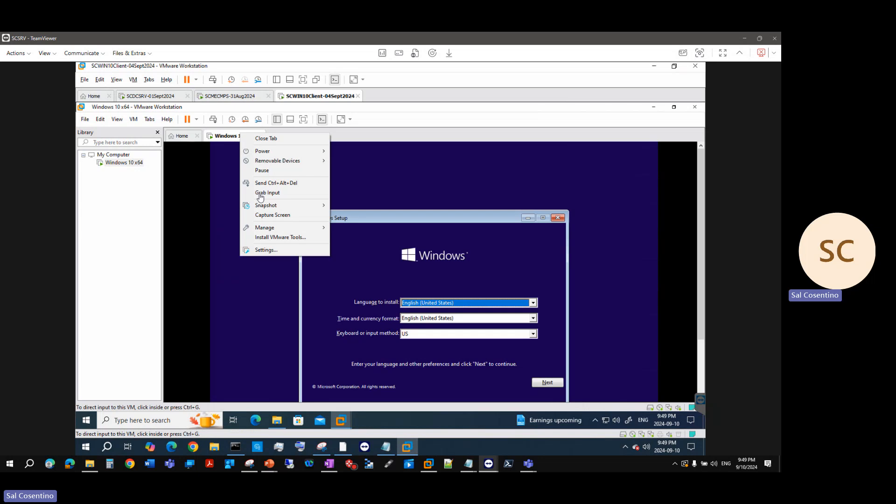
pyautogui.click(282, 250)
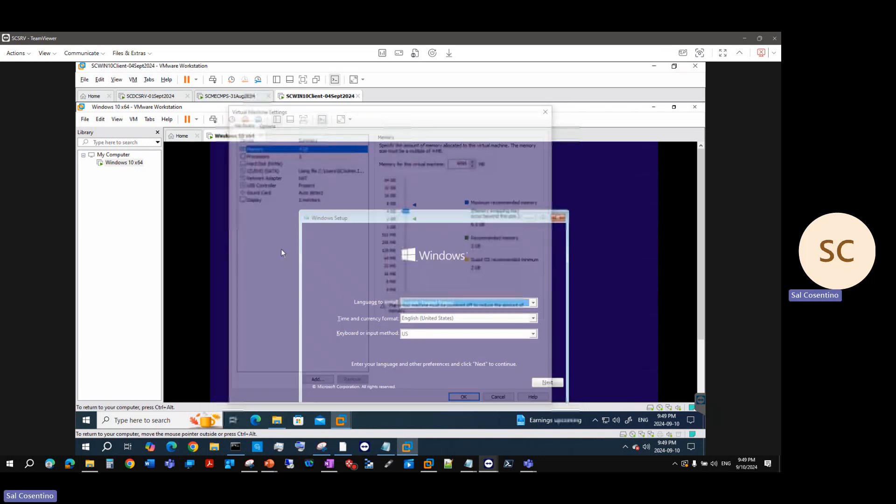
pyautogui.click(265, 124)
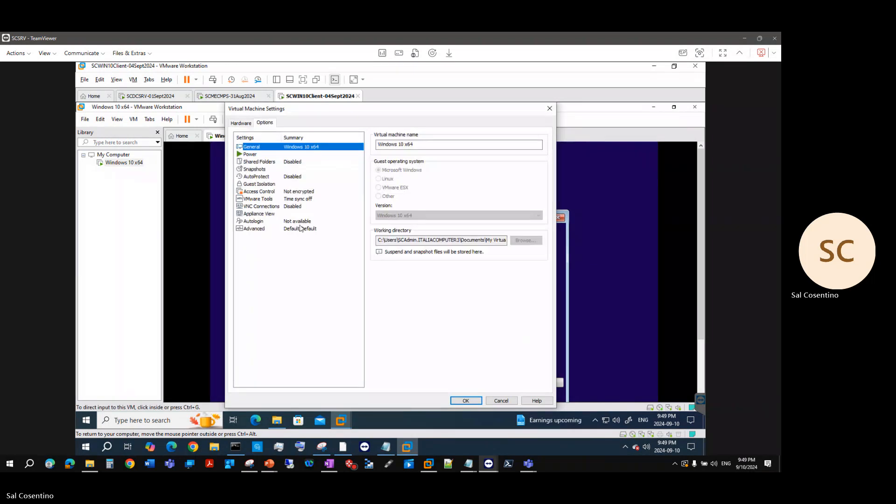
pyautogui.click(301, 228)
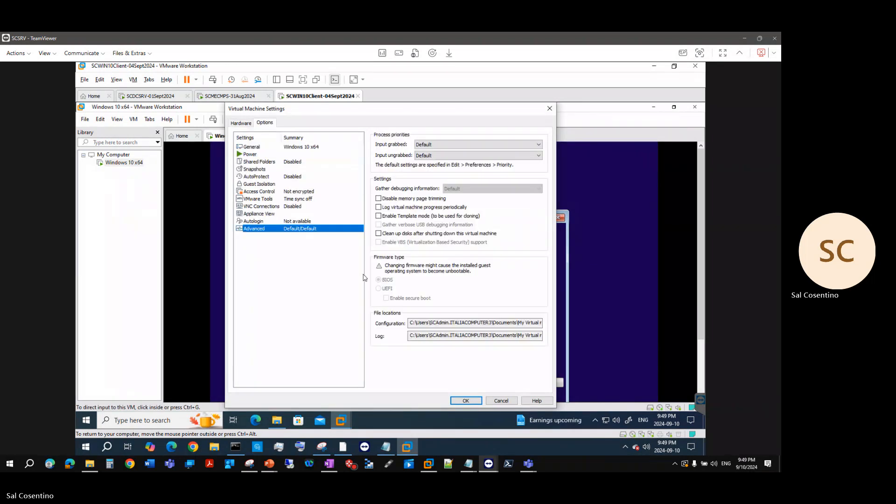
pyautogui.click(549, 109)
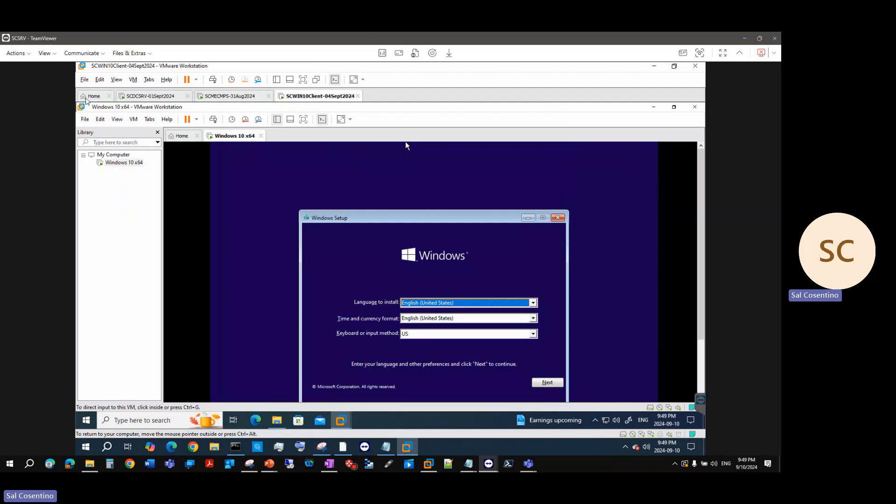
# Power off the Windows 10 x64 VM via Power > Power Off and confirm
pyautogui.rightClick(232, 136)
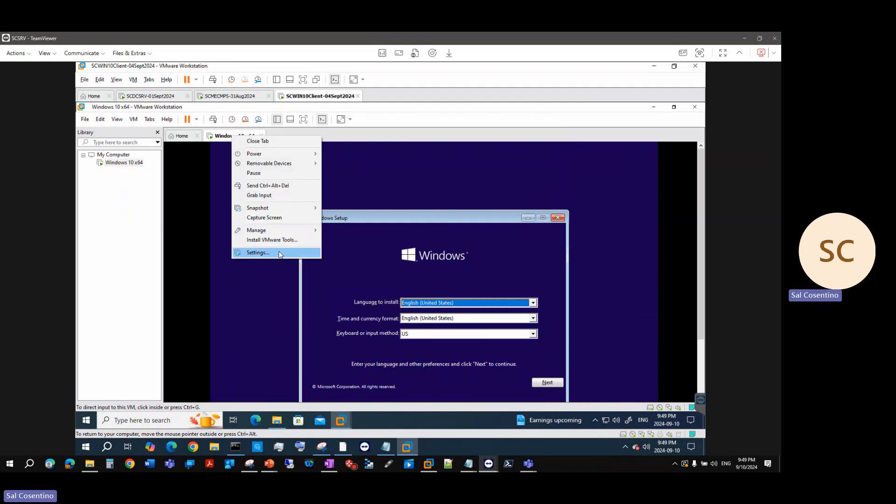
pyautogui.moveTo(277, 155)
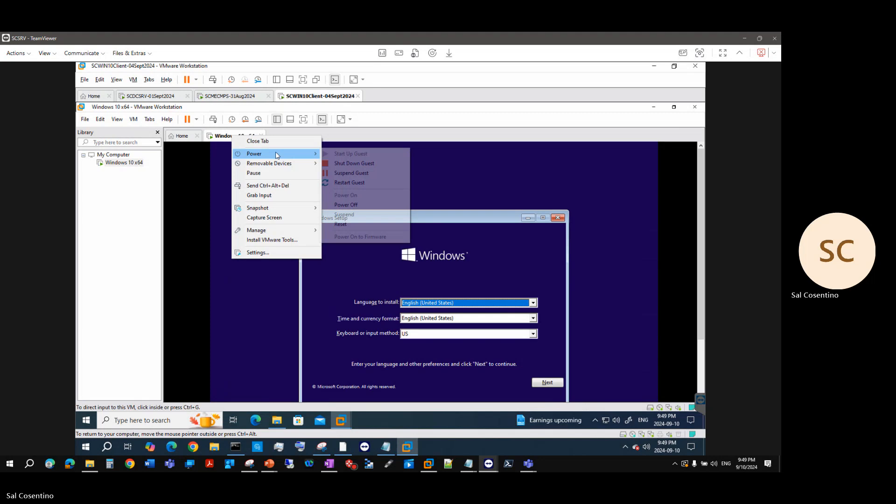
pyautogui.click(348, 204)
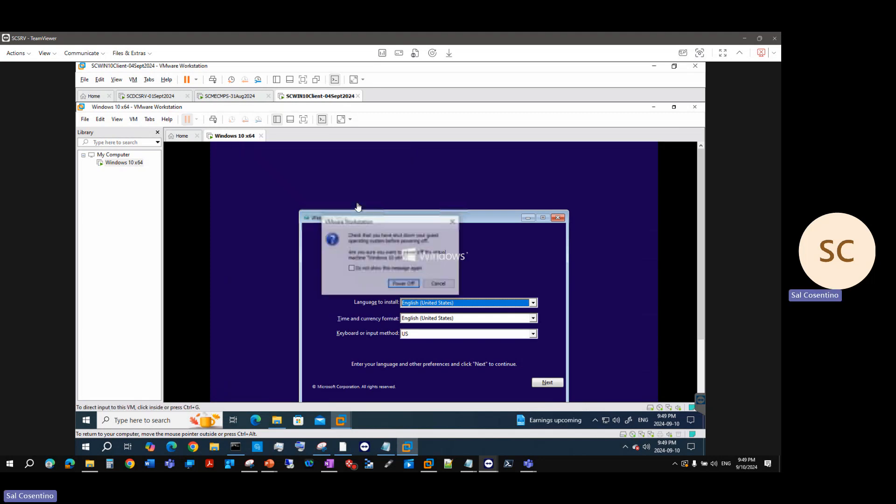
pyautogui.click(404, 284)
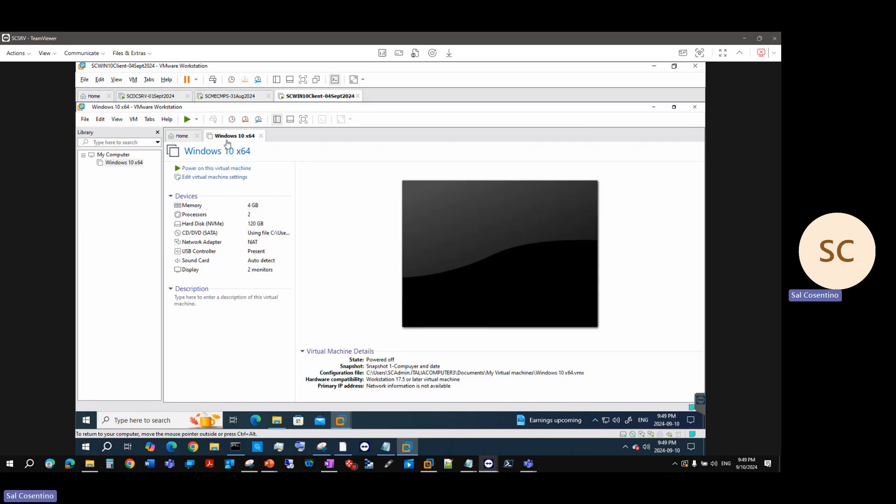
# Change the VM's firmware type from BIOS to UEFI under Options > Advanced
pyautogui.rightClick(228, 143)
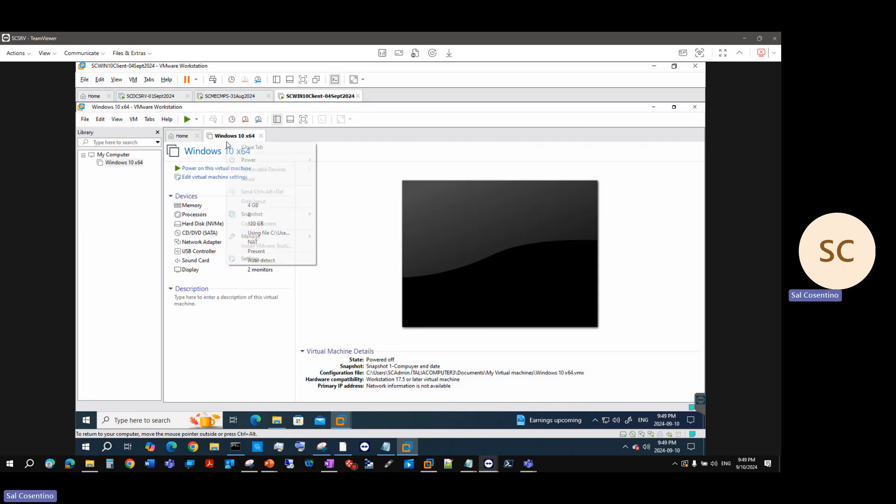
pyautogui.click(264, 265)
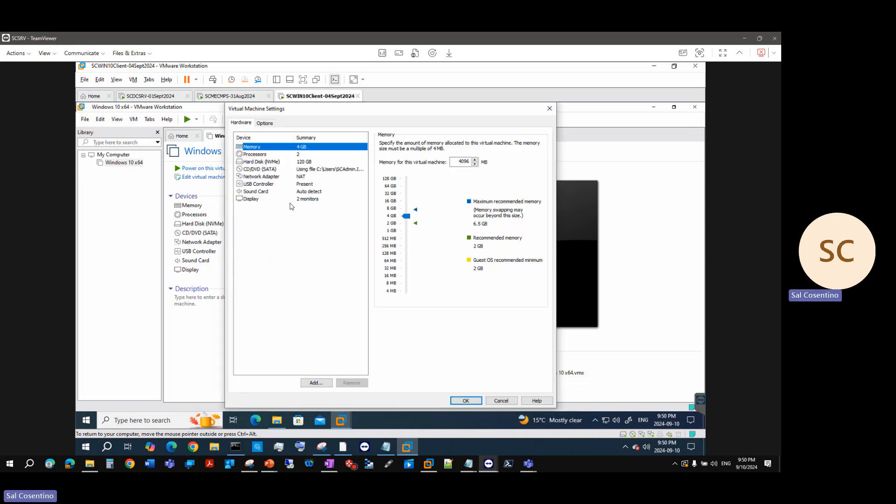
pyautogui.click(264, 123)
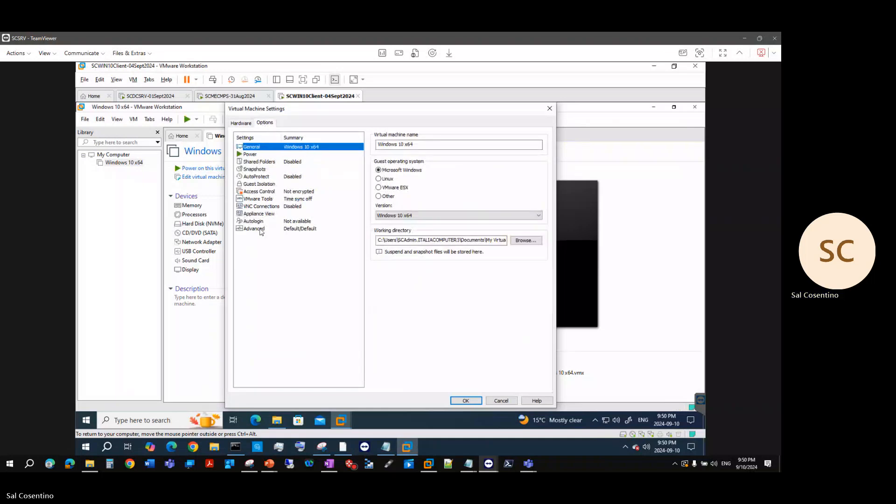
pyautogui.click(256, 229)
pyautogui.click(379, 289)
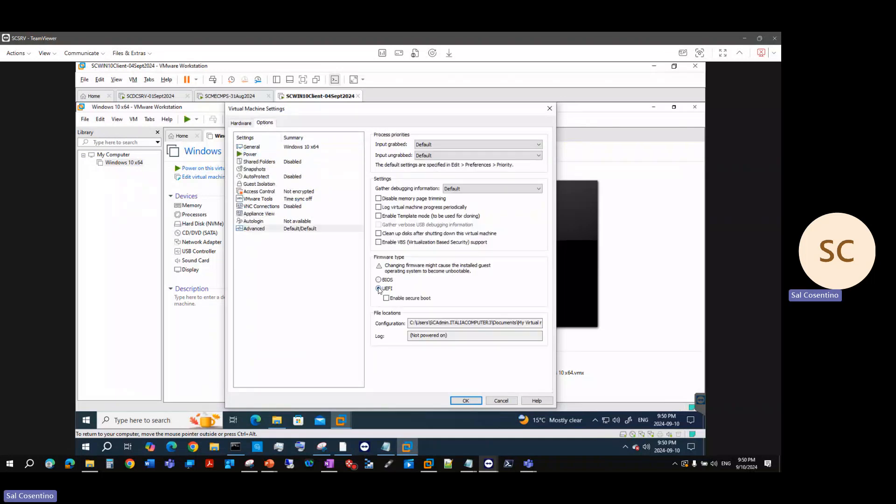
pyautogui.click(474, 404)
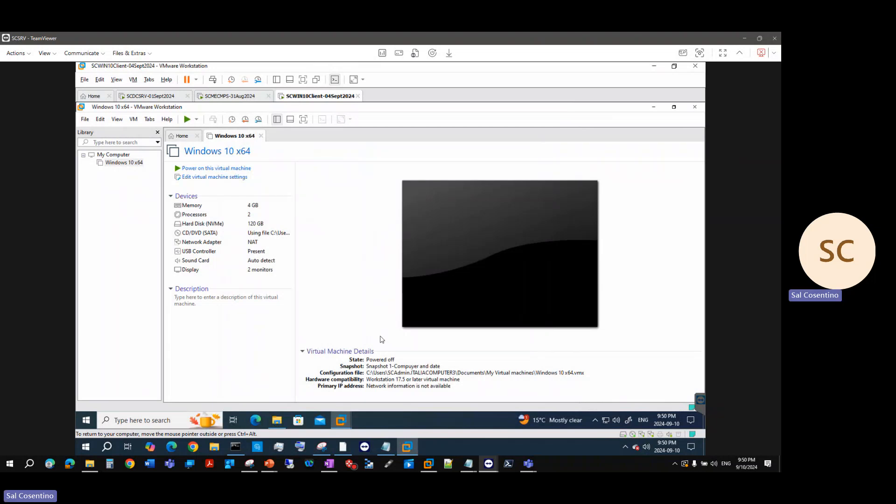
# Power on the UEFI-configured Windows 10 x64 VM from its summary page
pyautogui.click(193, 169)
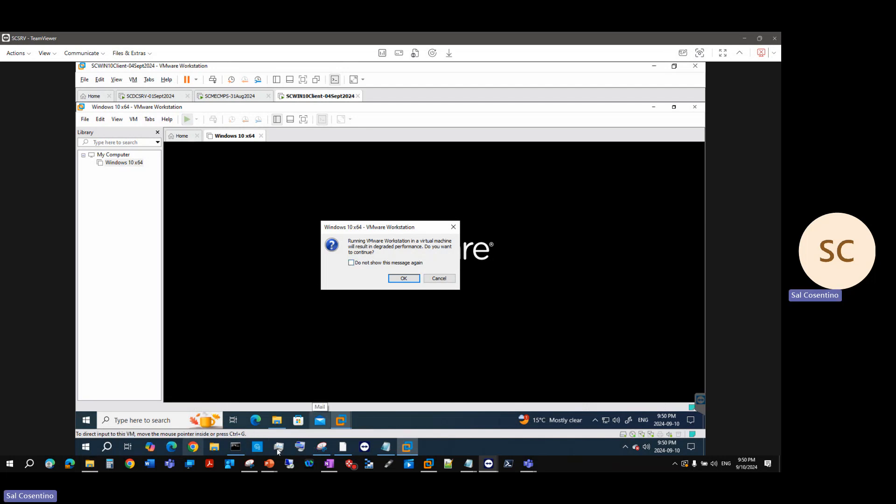
# Paste the warning screenshot onto new slide 13, then tick 'Do not show this message again'
pyautogui.moveTo(269, 464)
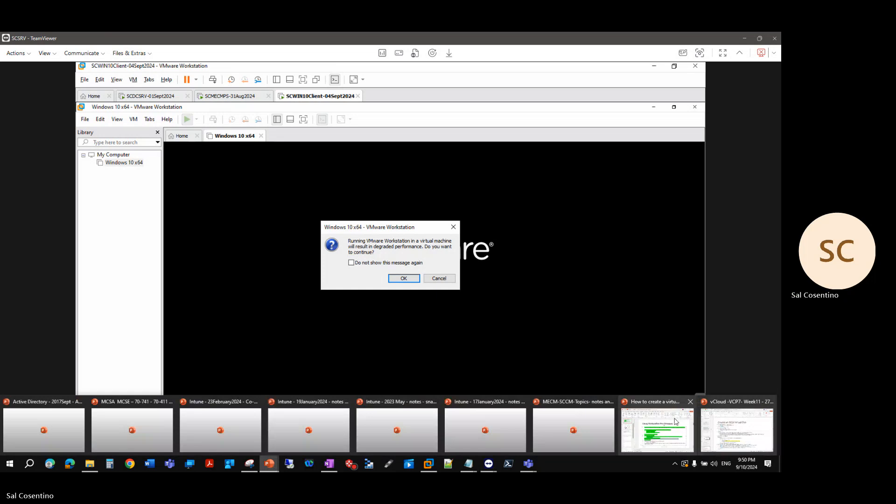
pyautogui.click(650, 425)
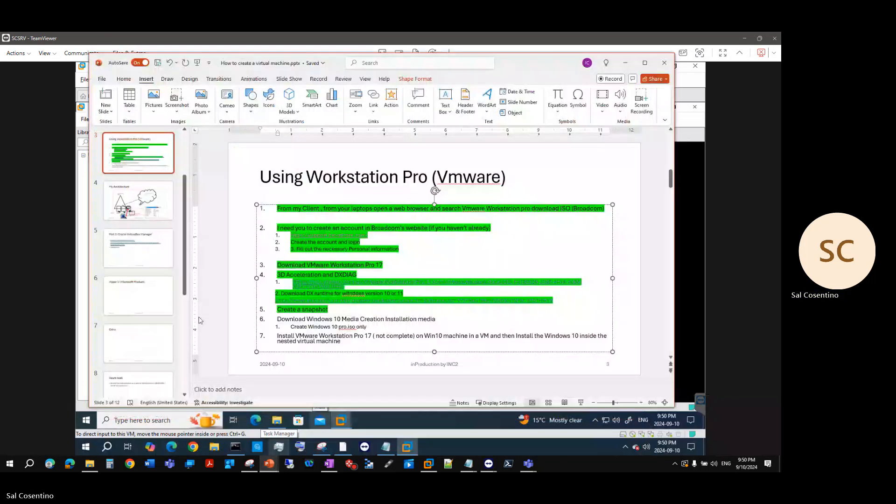
pyautogui.scroll(-5, 149, 355)
pyautogui.click(148, 355)
pyautogui.press('Return')
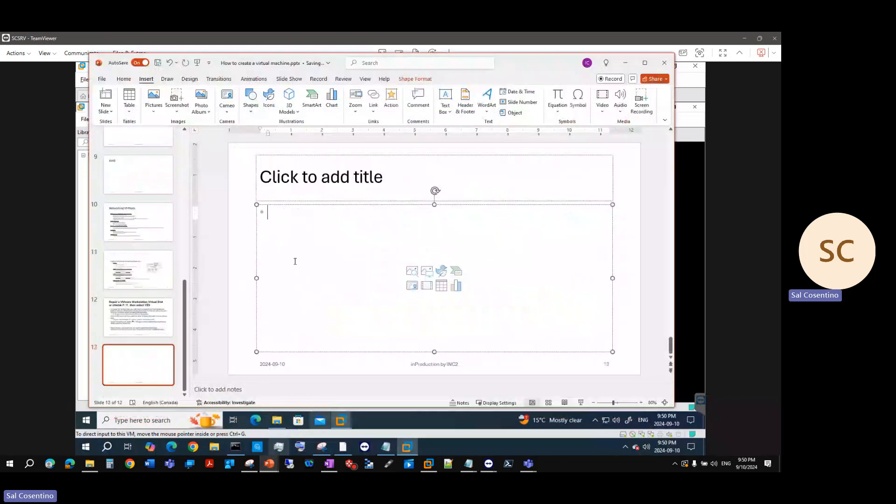
pyautogui.hotkey('ctrl', 'v')
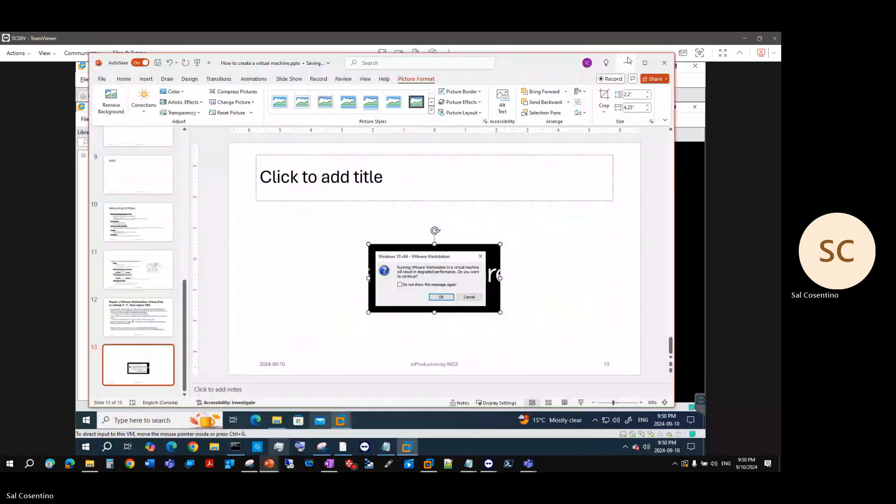
pyautogui.click(629, 62)
pyautogui.click(351, 263)
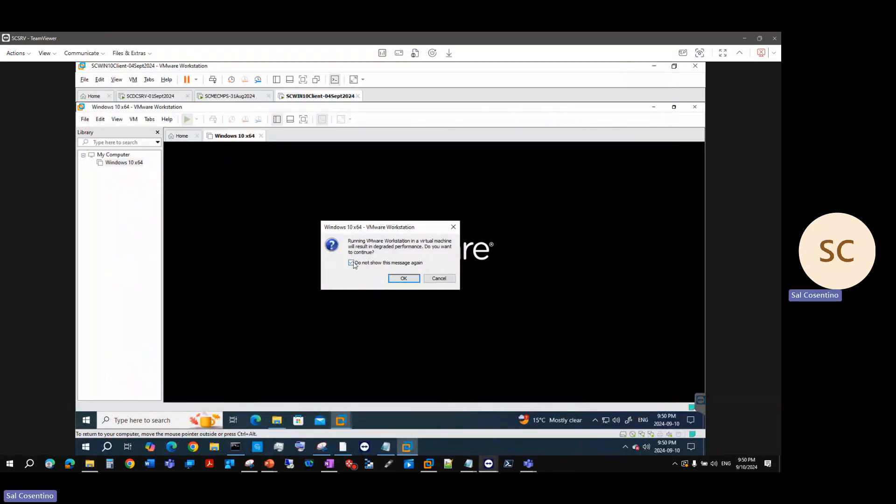
# Accept the degraded-performance warning and dismiss the 3D support notice to focus the VM
pyautogui.click(404, 279)
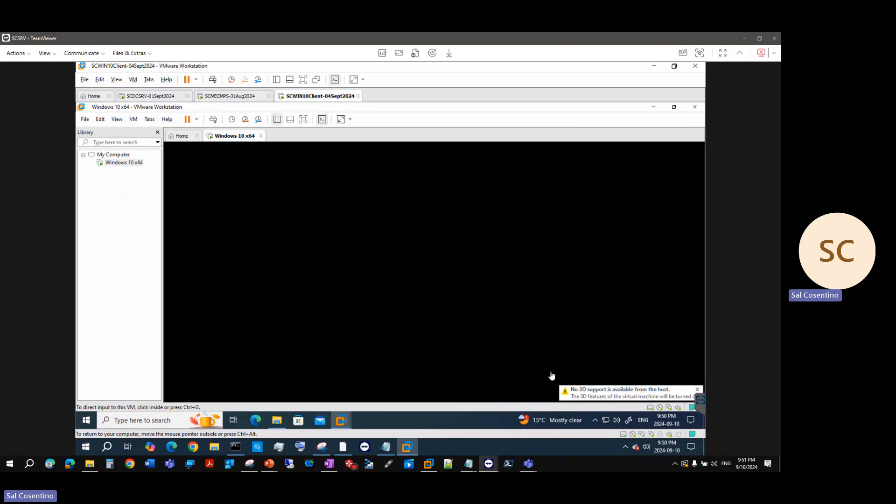
pyautogui.click(650, 395)
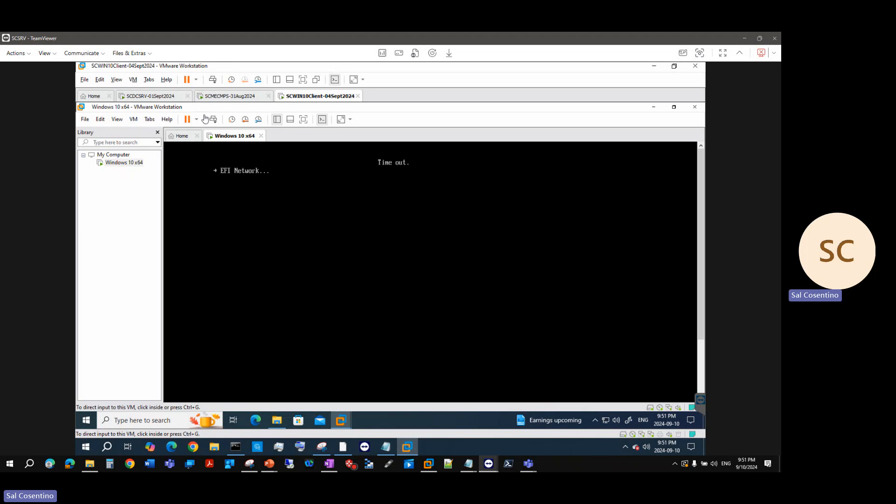
# Restart the guest from the Library context menu, suppressing future restart confirmations
pyautogui.rightClick(127, 167)
pyautogui.moveTo(161, 223)
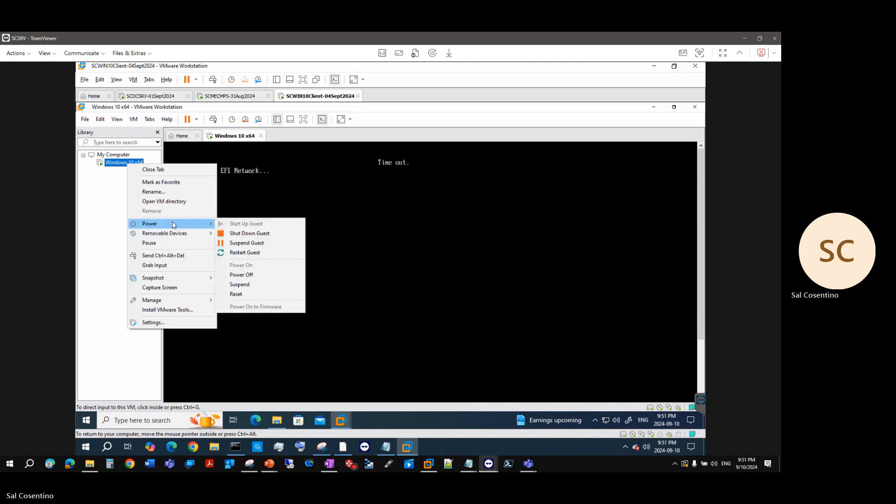
pyautogui.click(232, 253)
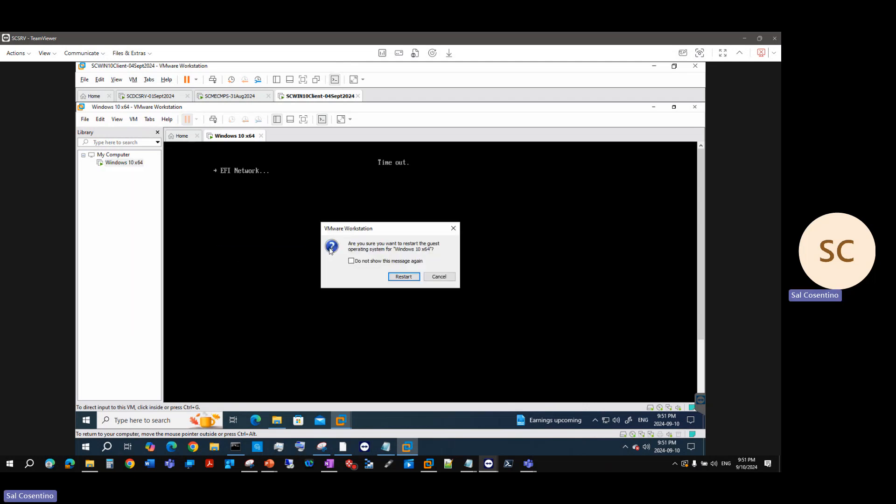
pyautogui.click(366, 264)
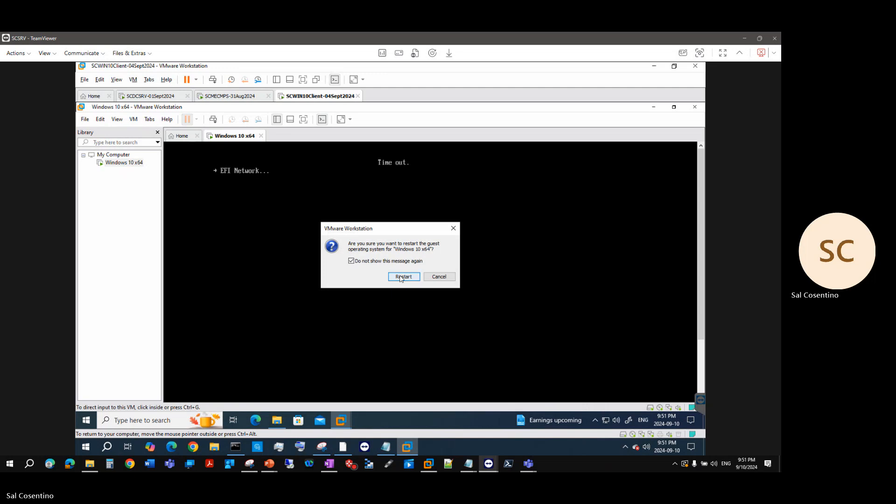
pyautogui.click(401, 276)
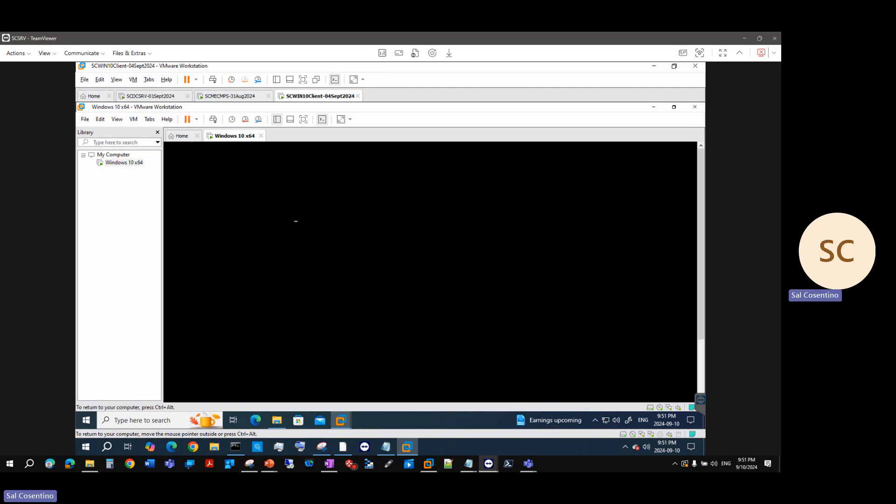
# Press a key in the VM console to boot from the Windows installation disc
pyautogui.click(295, 220)
pyautogui.press('Return')
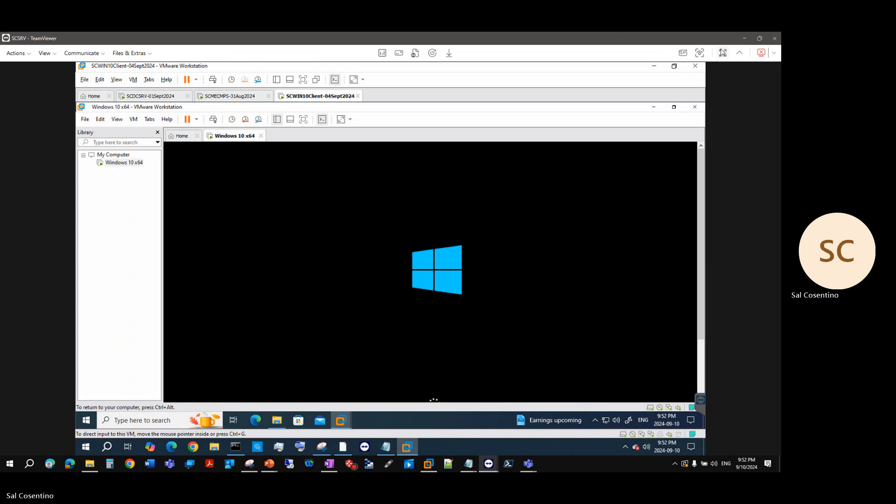
pyautogui.click(722, 53)
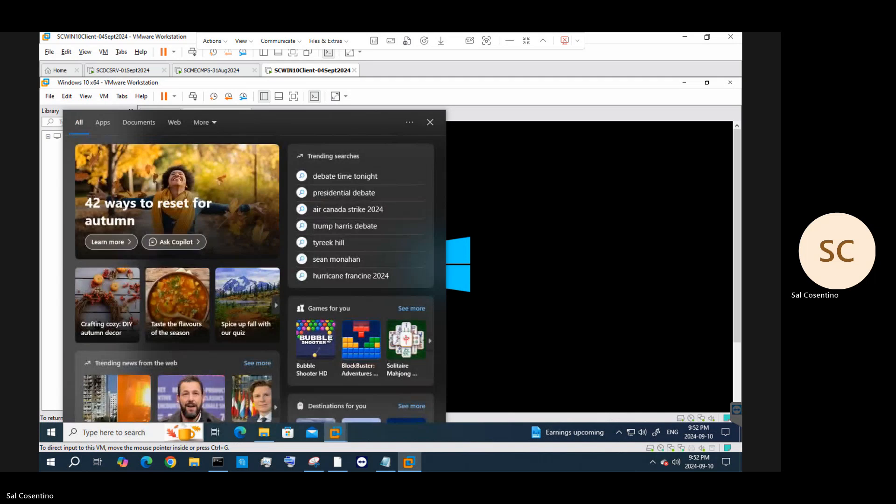
# On slide 3, add a new line under item 7 reading 'Installed Windows'
pyautogui.hotkey('alt', 'Tab')
pyautogui.scroll(6, 165, 199)
pyautogui.click(161, 195)
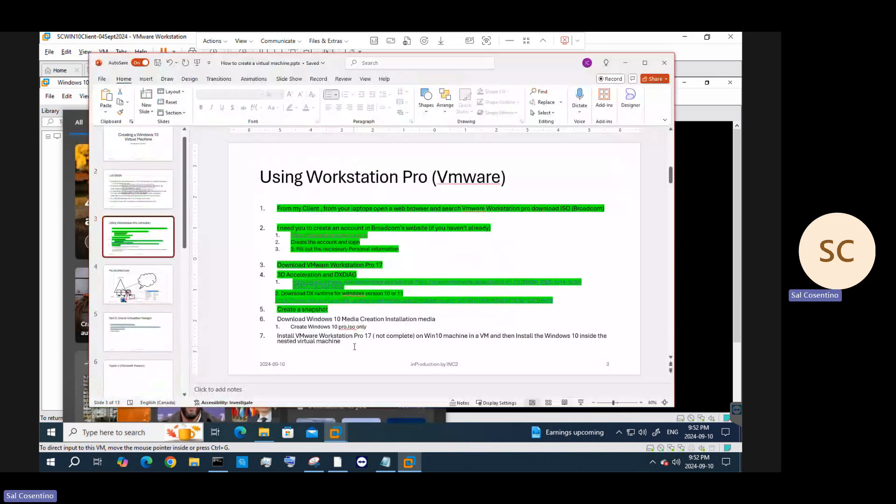
pyautogui.click(356, 347)
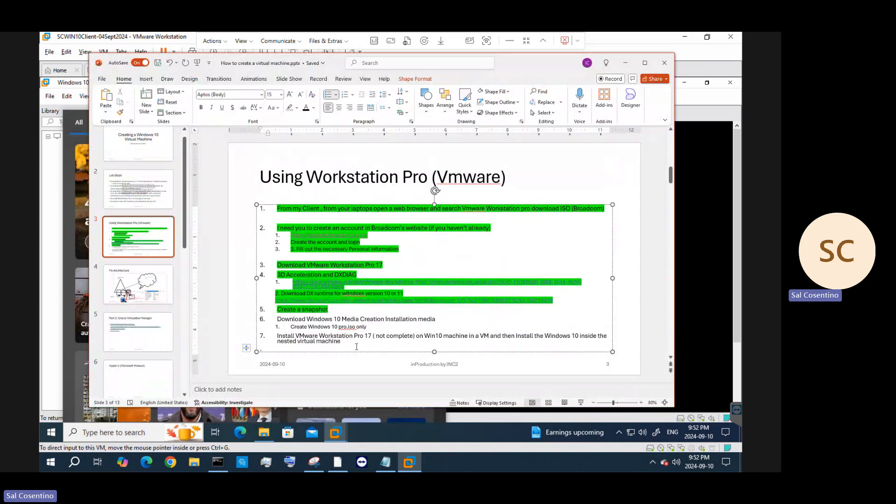
pyautogui.press('Return')
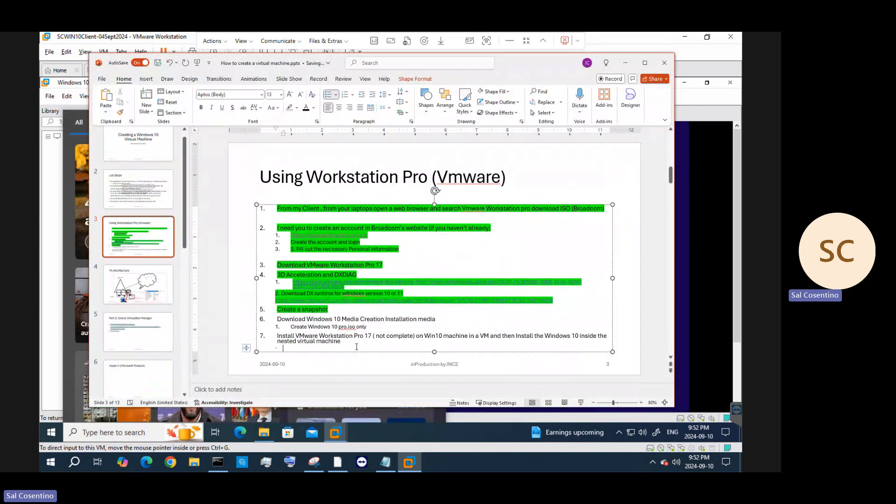
pyautogui.write('Installed Windo')
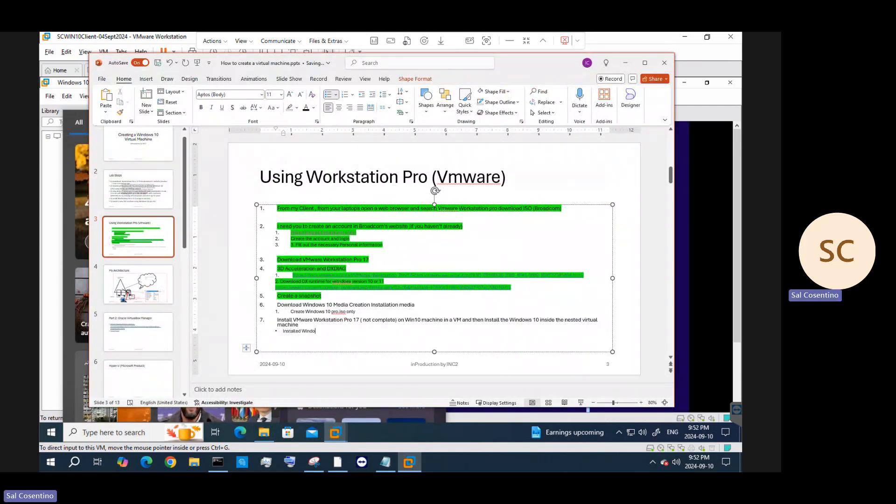
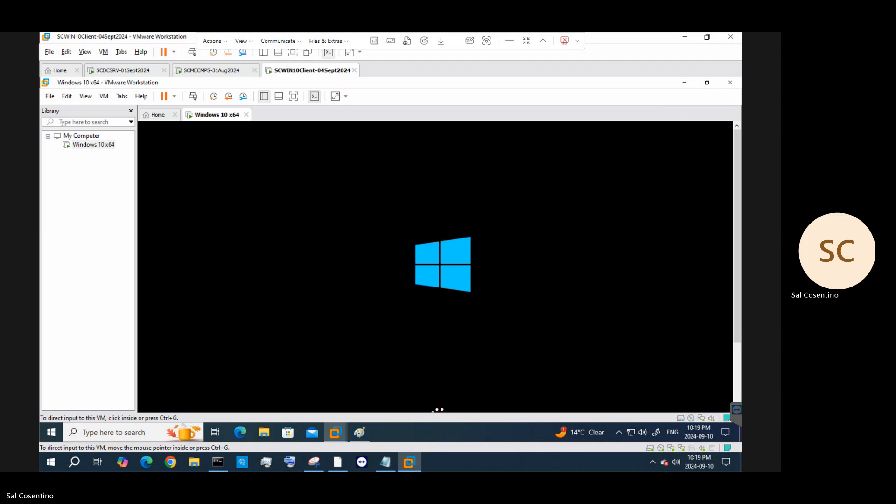
# While the VM boots, show the My Architecture slide and select its diagram
pyautogui.hotkey('alt', 'Tab')
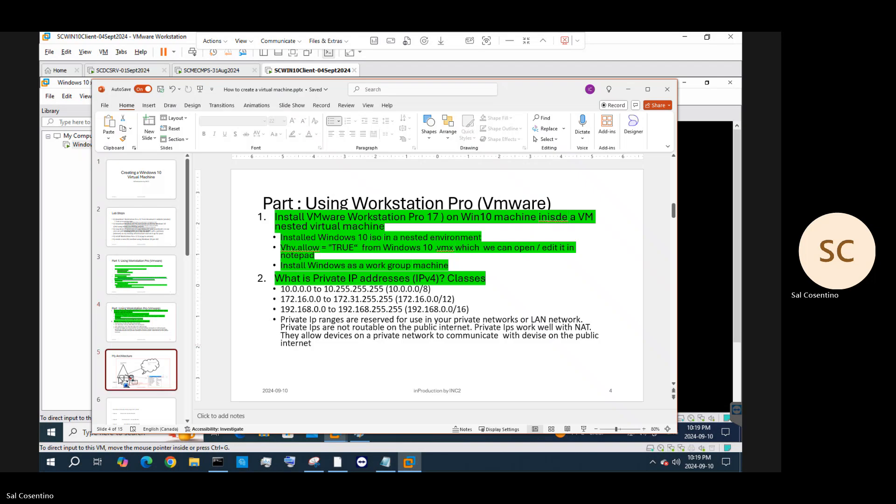
pyautogui.click(141, 370)
pyautogui.click(427, 240)
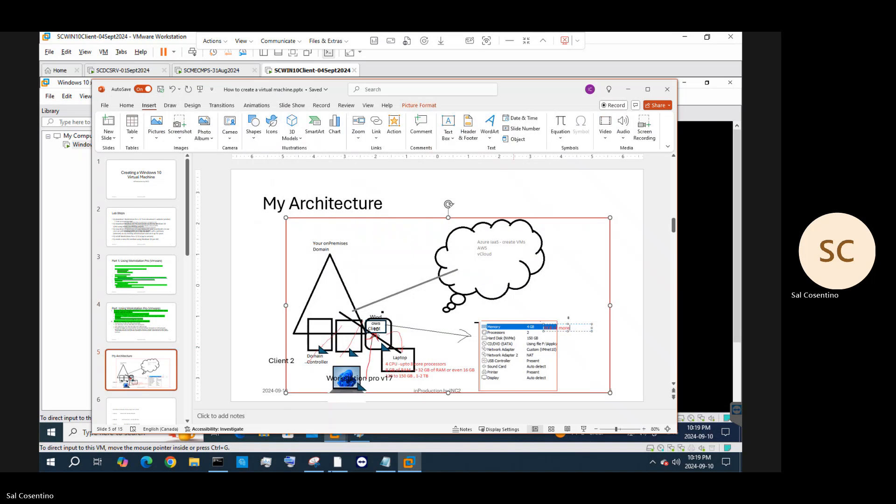
# Search the host for 'paint', then return to the VM view
pyautogui.click(75, 464)
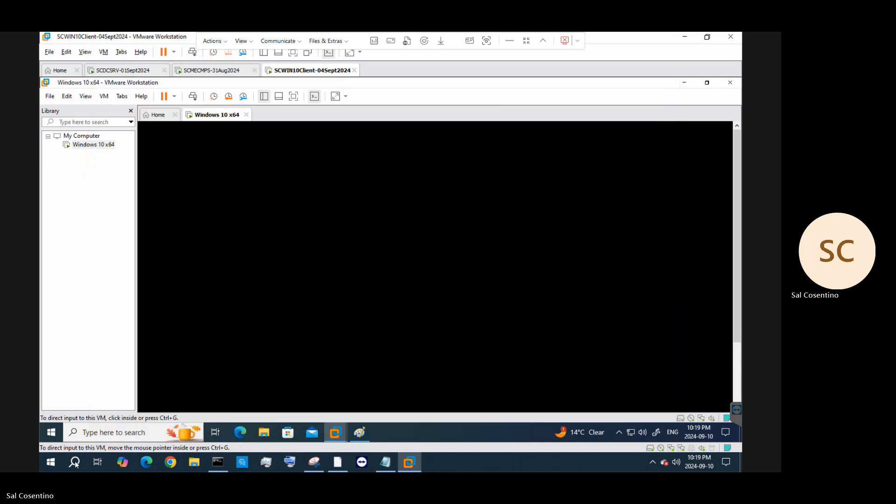
pyautogui.click(75, 463)
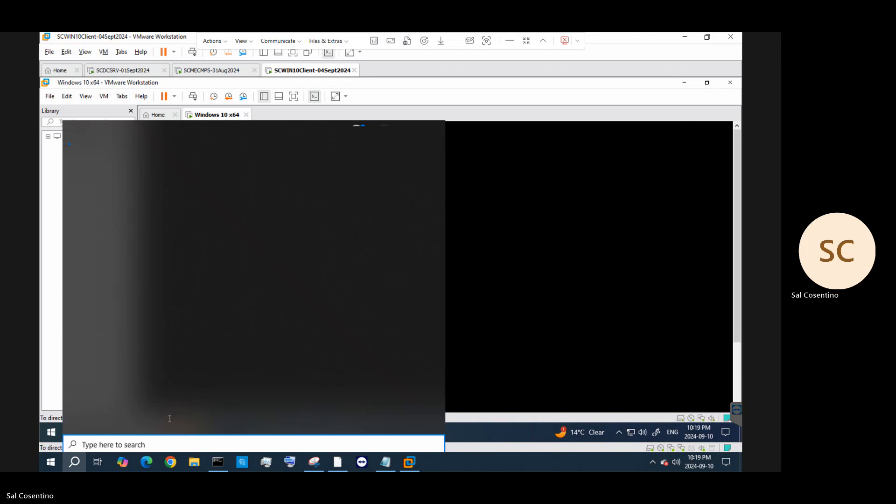
pyautogui.write('paint')
pyautogui.click(537, 262)
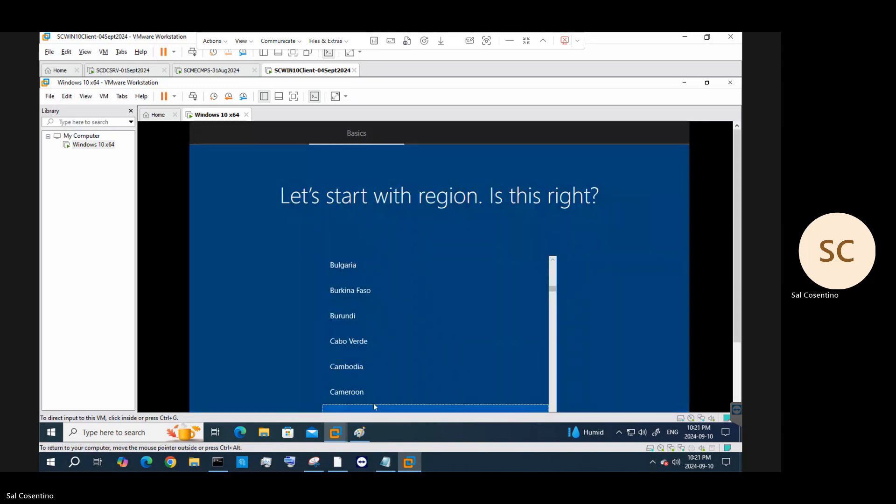
# Confirm Canada as the region in the VM's Windows setup
pyautogui.moveTo(737, 280); pyautogui.dragTo(737, 344)
pyautogui.click(608, 370)
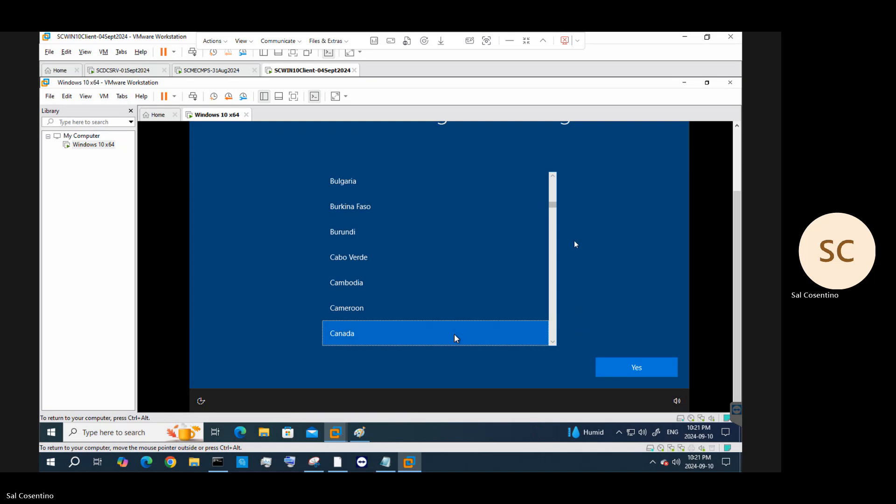
pyautogui.click(640, 368)
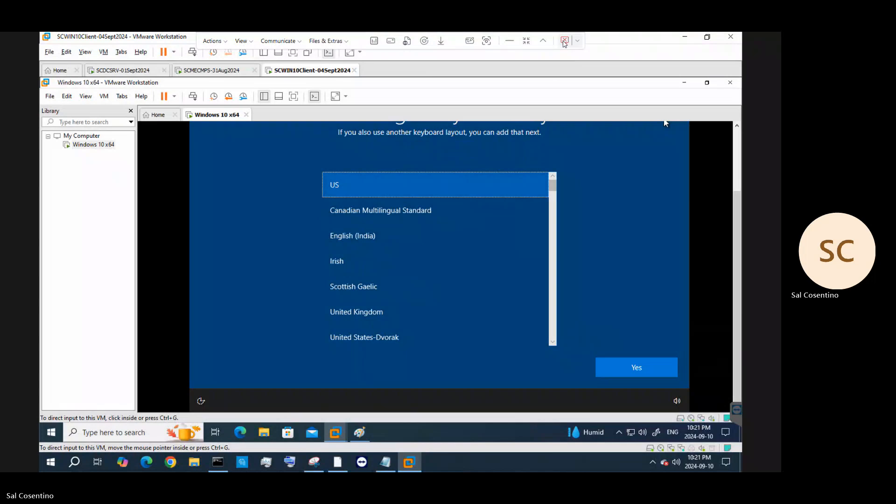
# Toggle the remote session out of full screen and back, then give input to the VM
pyautogui.click(525, 41)
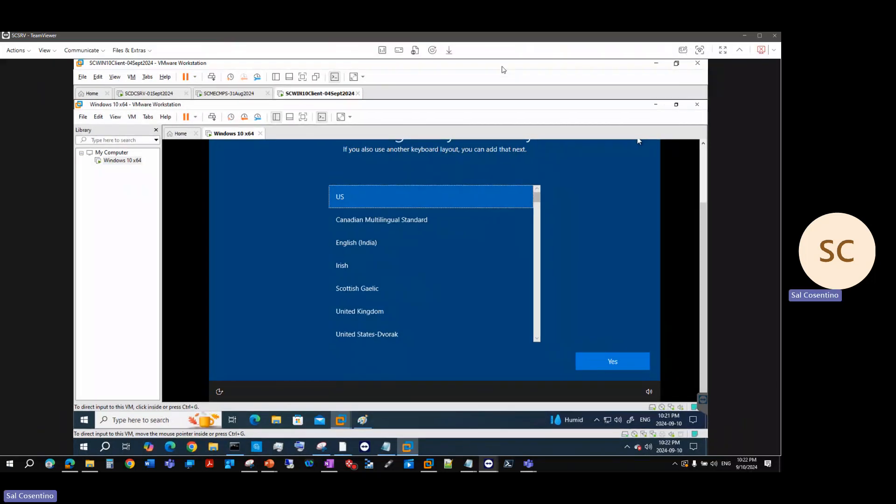
pyautogui.doubleClick(539, 36)
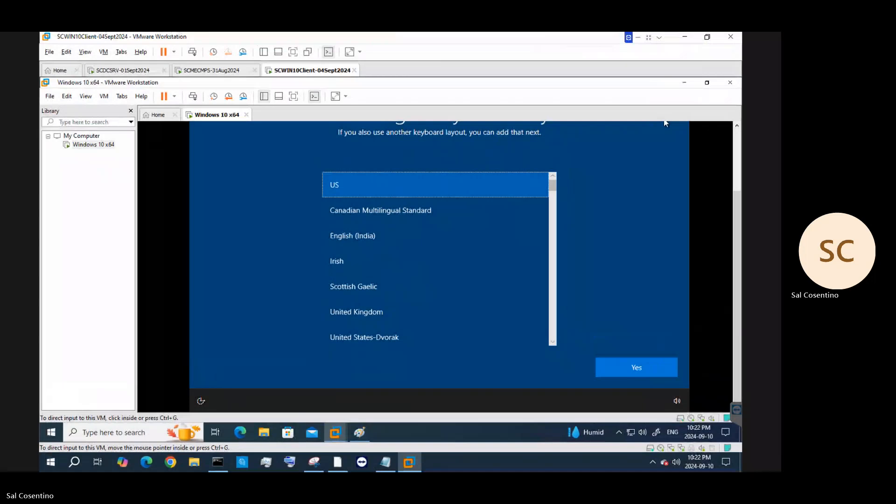
pyautogui.click(553, 304)
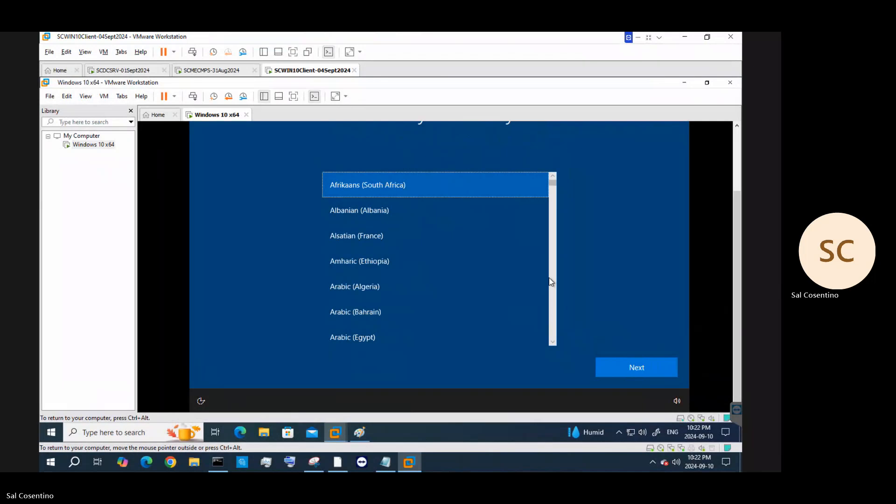
pyautogui.hotkey('ctrl', 'alt')
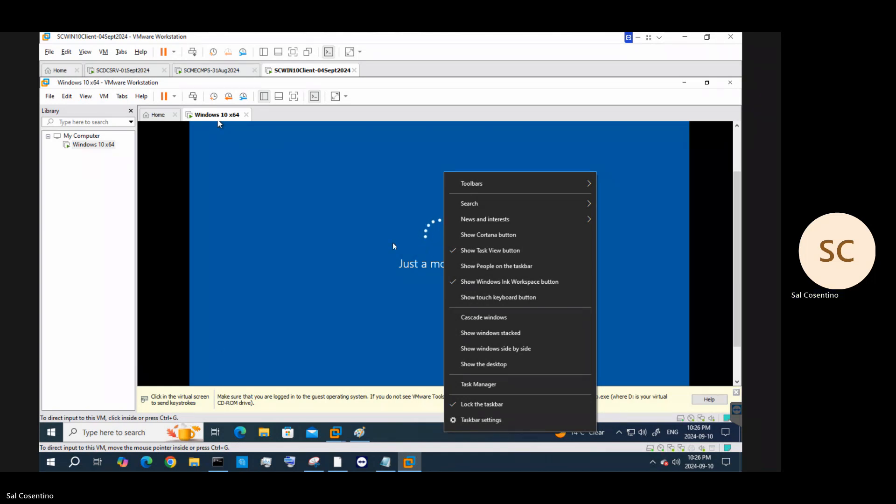
# Open Task Manager in the VM, check CPU and memory performance, then close it
pyautogui.click(482, 383)
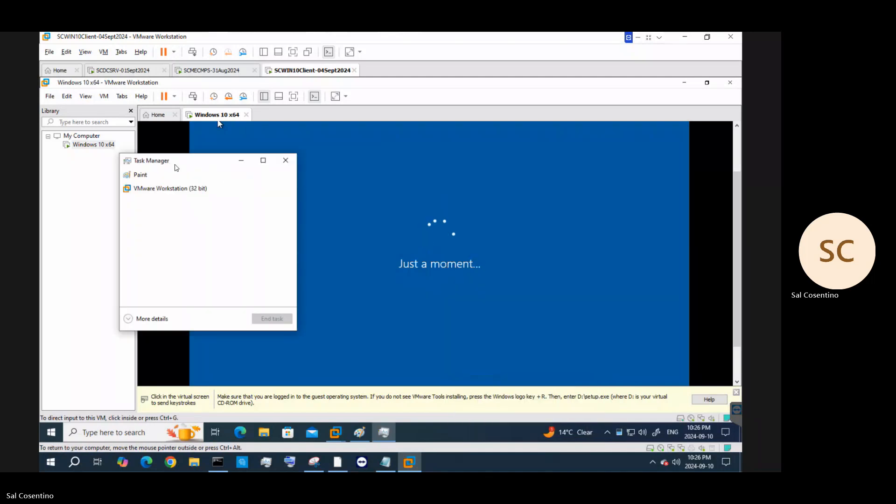
pyautogui.click(130, 321)
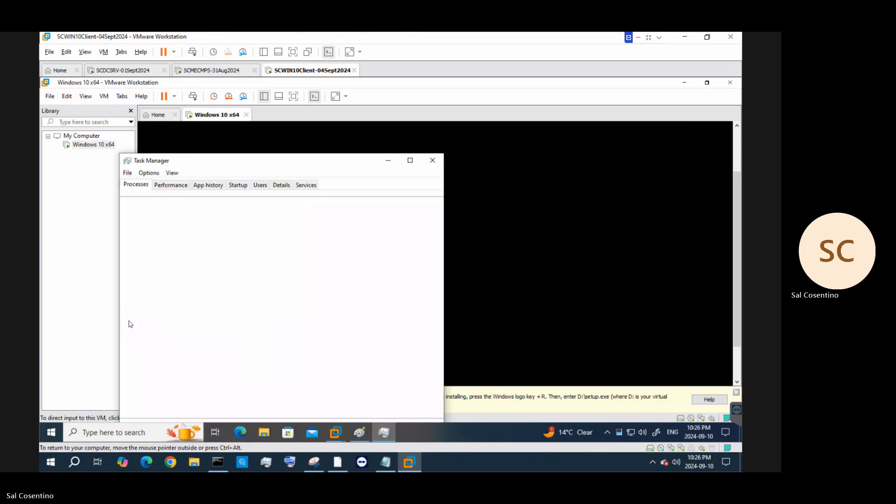
pyautogui.click(171, 185)
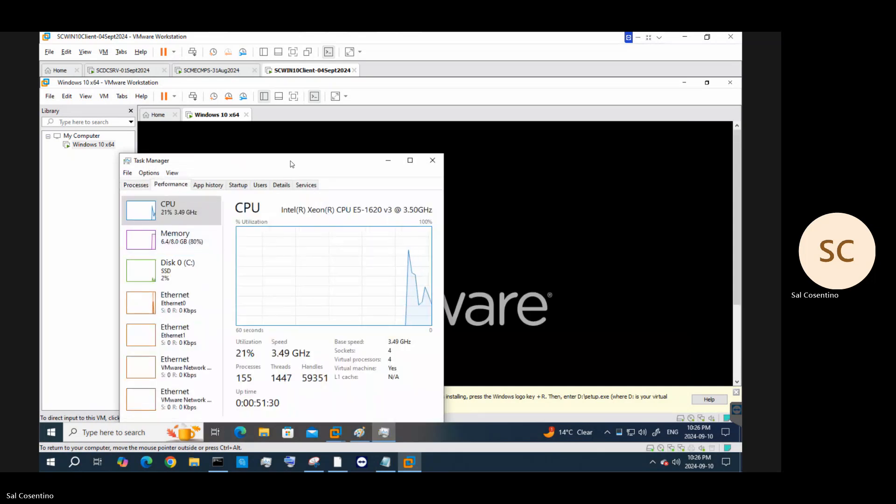
pyautogui.moveTo(292, 164); pyautogui.dragTo(354, 147)
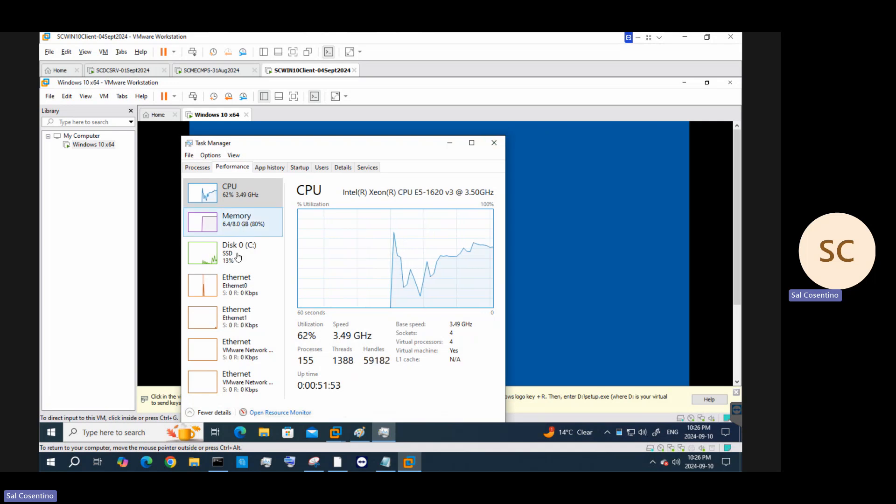
pyautogui.click(494, 142)
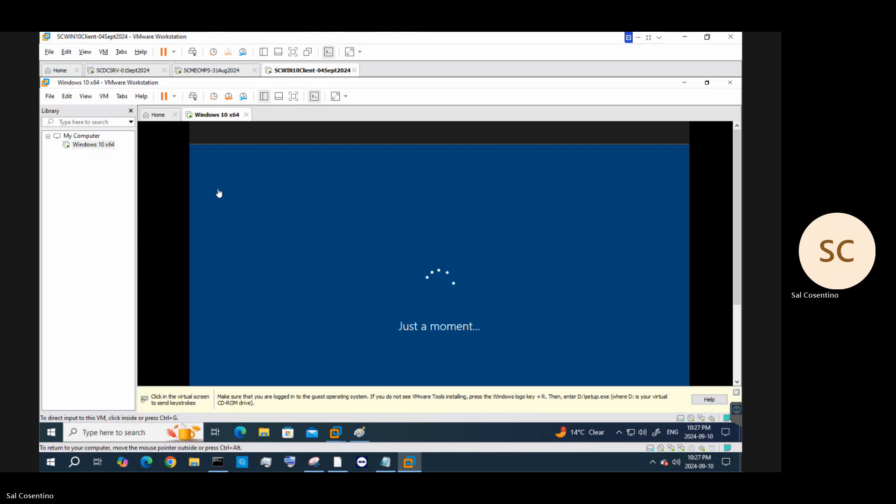
# Choose organization setup in full screen and take the domain join option instead of Microsoft sign-in
pyautogui.click(737, 393)
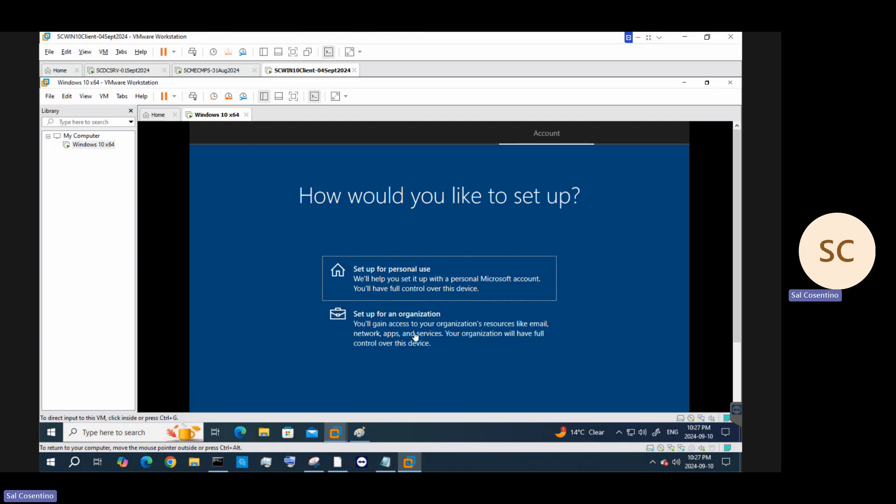
pyautogui.click(415, 336)
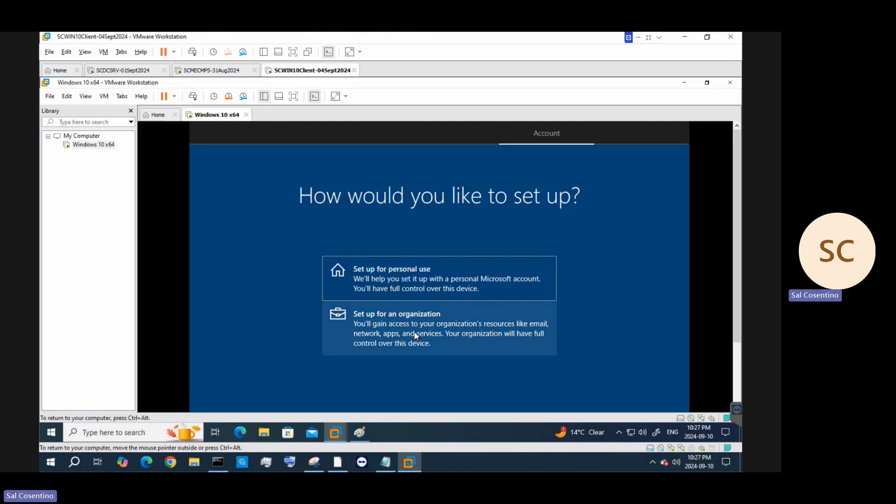
pyautogui.click(415, 336)
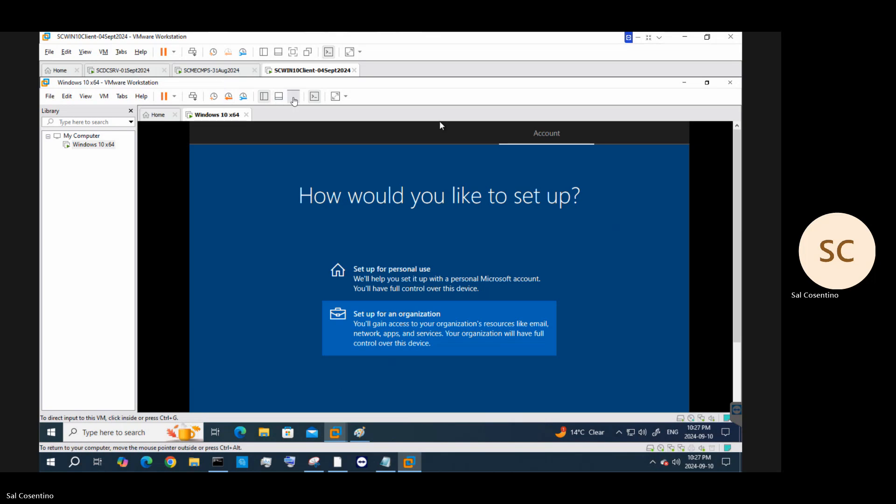
pyautogui.click(294, 98)
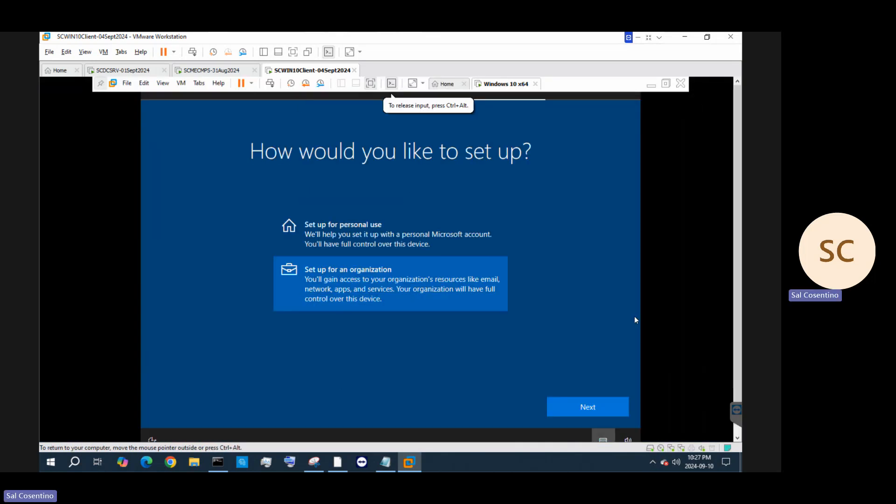
pyautogui.click(592, 407)
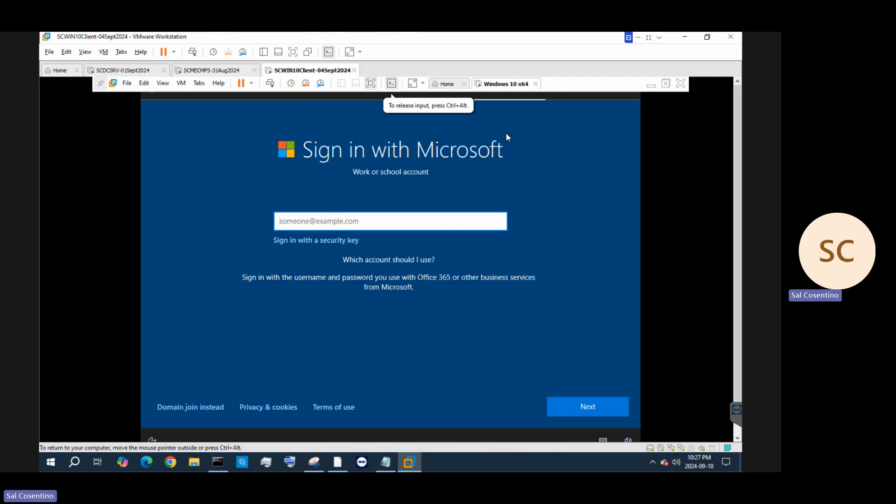
pyautogui.click(178, 408)
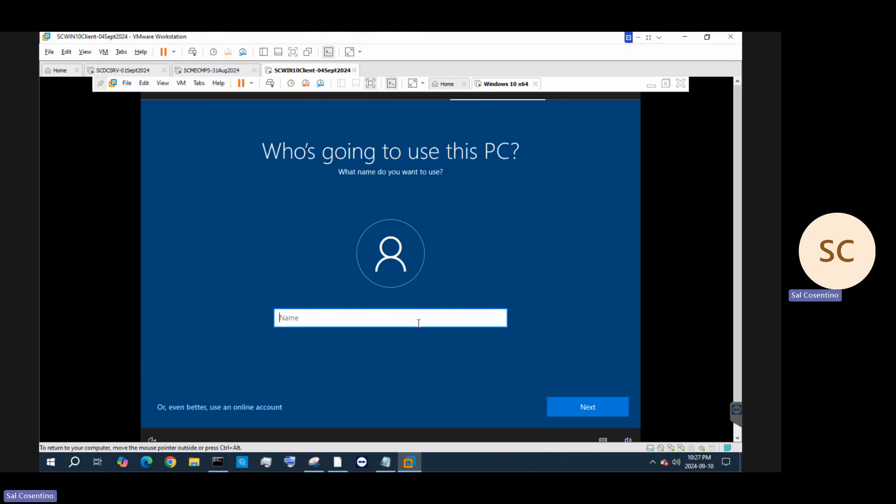
# Enter 'Administrator' as the user name, fixing the typo, and submit it
pyautogui.write('Administartor')
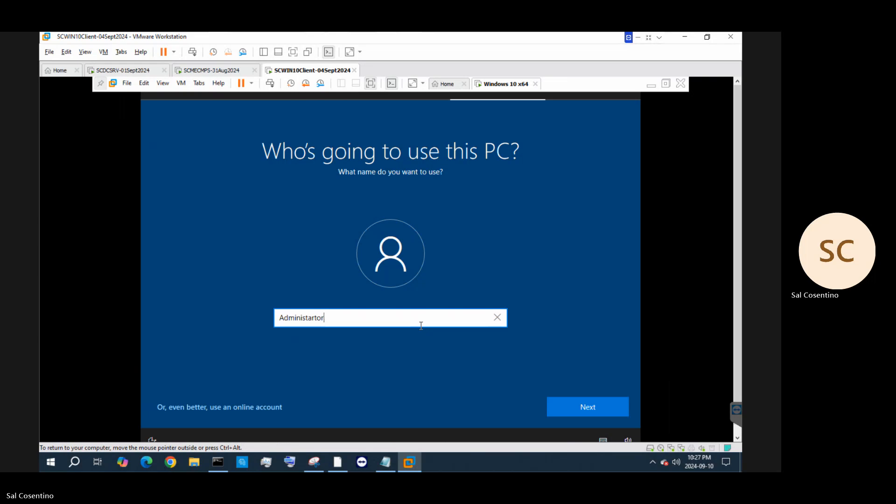
pyautogui.click(316, 318)
pyautogui.press('BackSpace')
pyautogui.press('BackSpace')
pyautogui.write('ra')
pyautogui.click(614, 415)
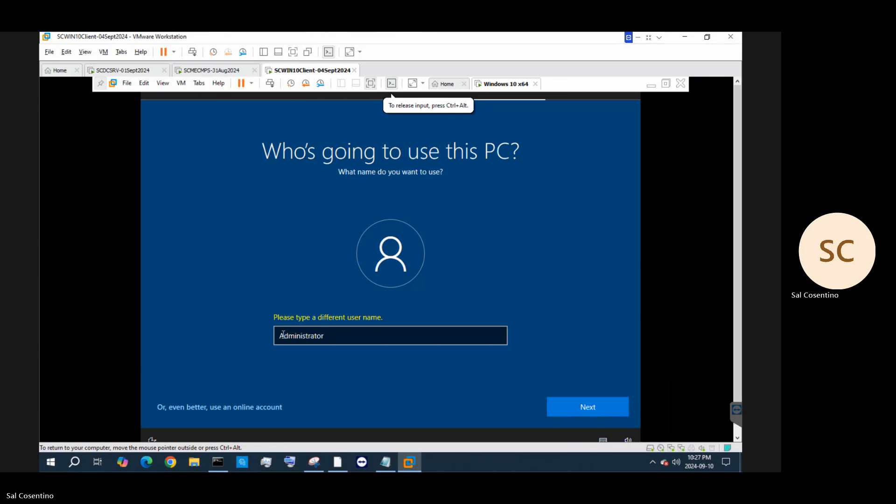
# Retry the user name as lowercase 'administrator'
pyautogui.click(301, 338)
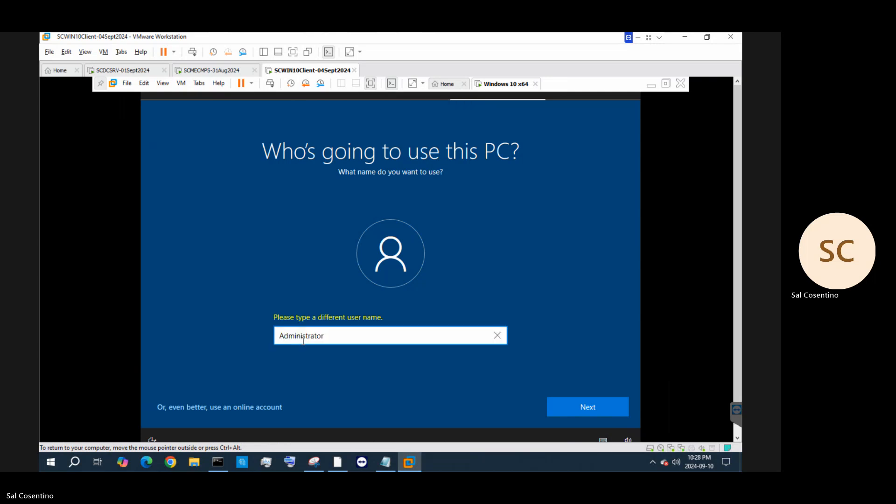
pyautogui.press('BackSpace')
pyautogui.write('a')
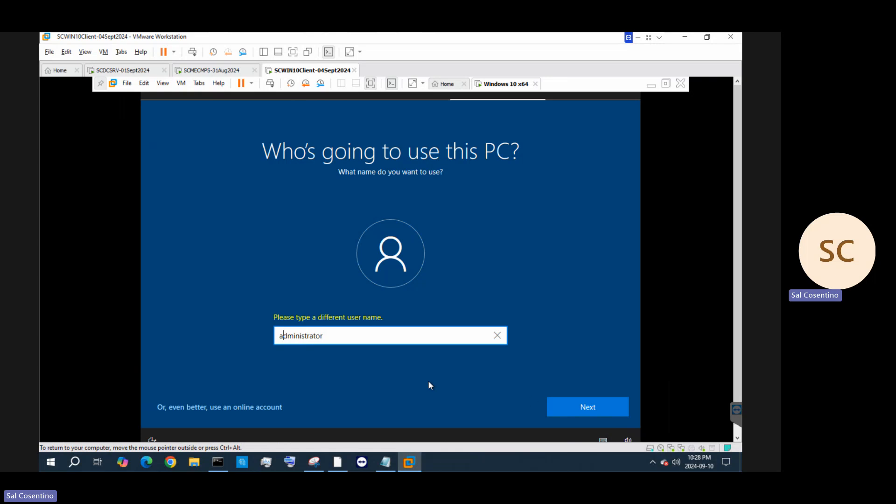
pyautogui.click(619, 403)
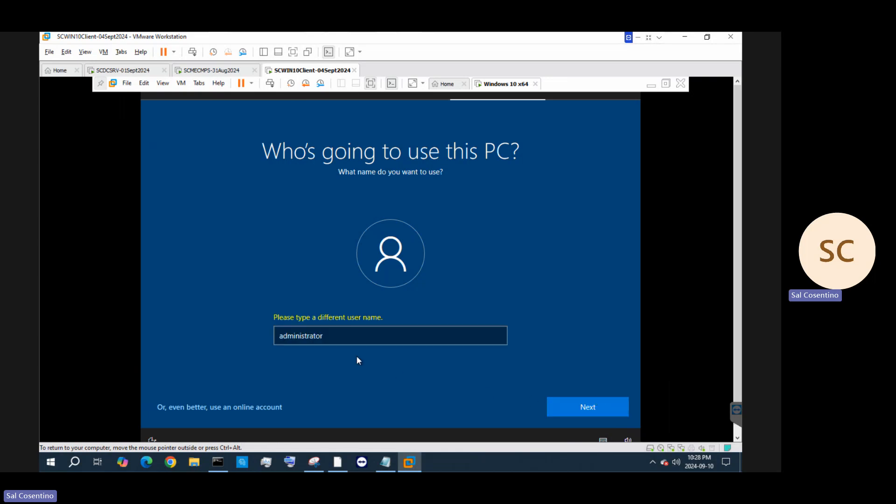
# Replace the name, trying INCADMIN and other variants before settling on 'Admin'
pyautogui.click(276, 341)
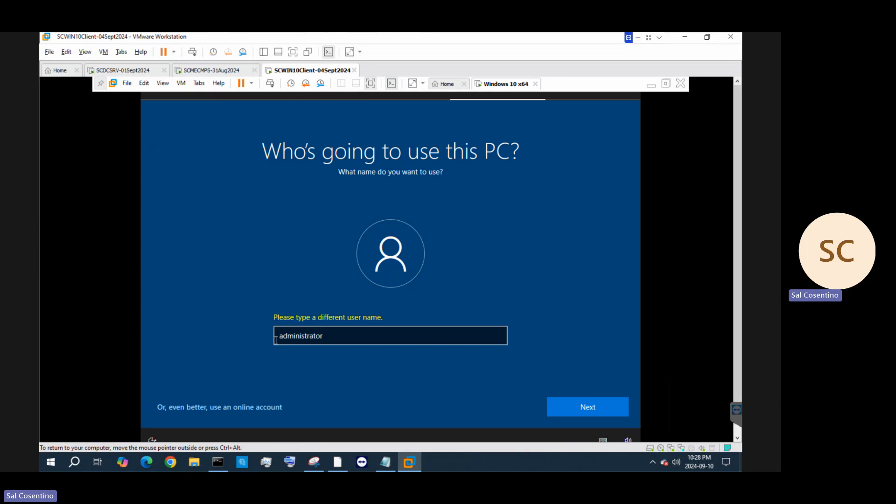
pyautogui.moveTo(278, 338); pyautogui.dragTo(334, 337)
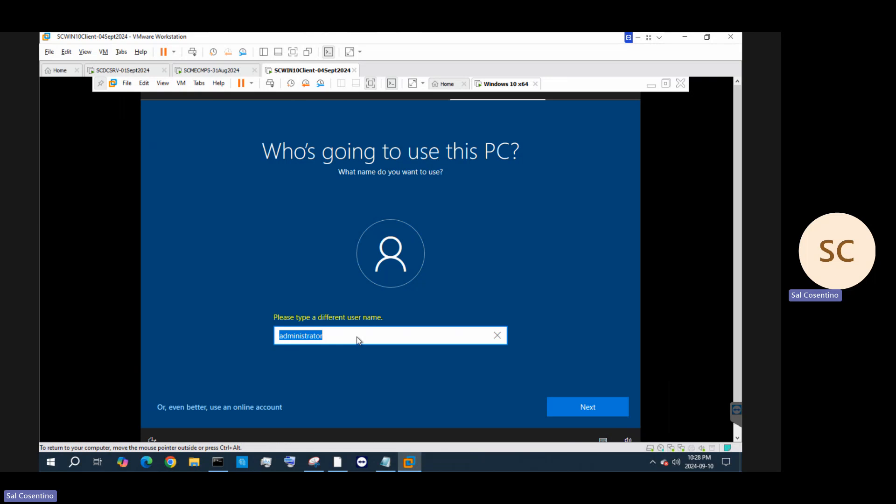
pyautogui.write('INCADMIN')
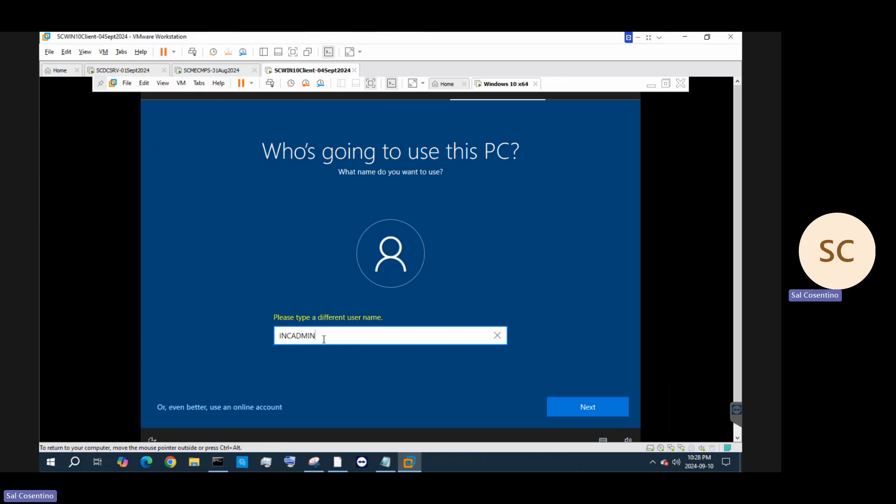
pyautogui.press('BackSpace')
pyautogui.press('BackSpace')
pyautogui.press('BackSpace')
pyautogui.press('BackSpace')
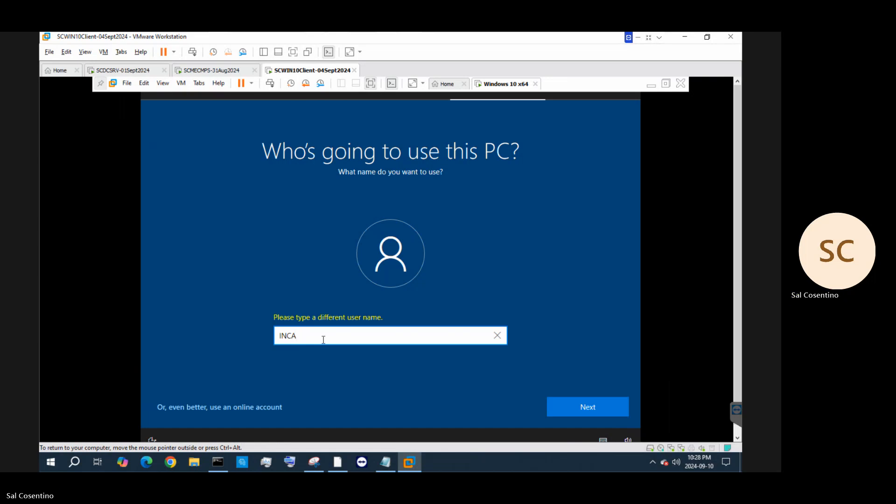
pyautogui.press('BackSpace')
pyautogui.press('BackSpace')
pyautogui.press('BackSpace')
pyautogui.press('BackSpace')
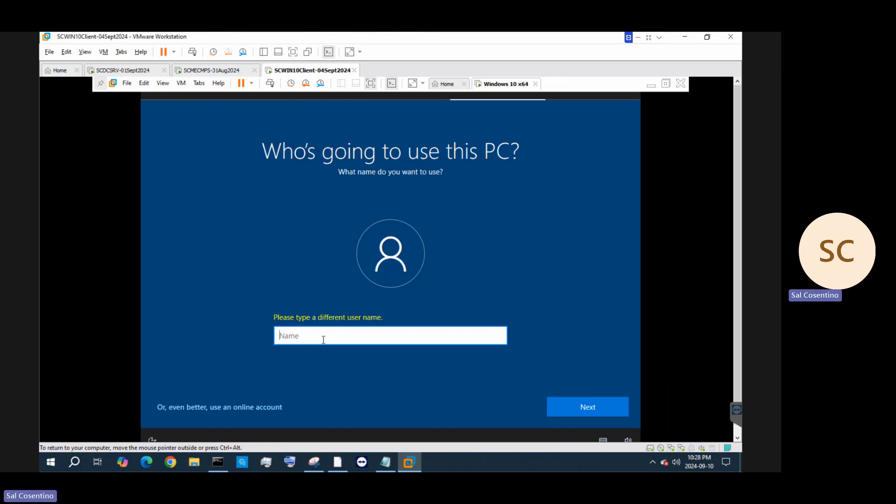
pyautogui.write('Sal')
pyautogui.press('BackSpace')
pyautogui.press('BackSpace')
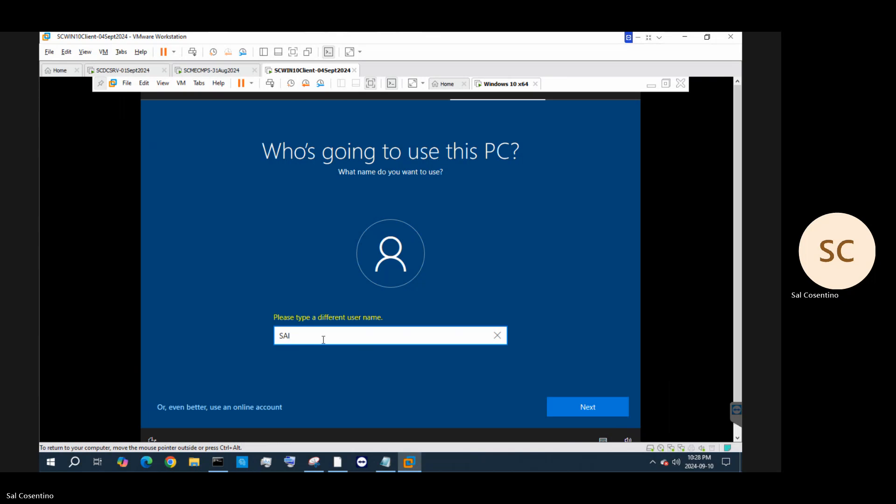
pyautogui.write('a')
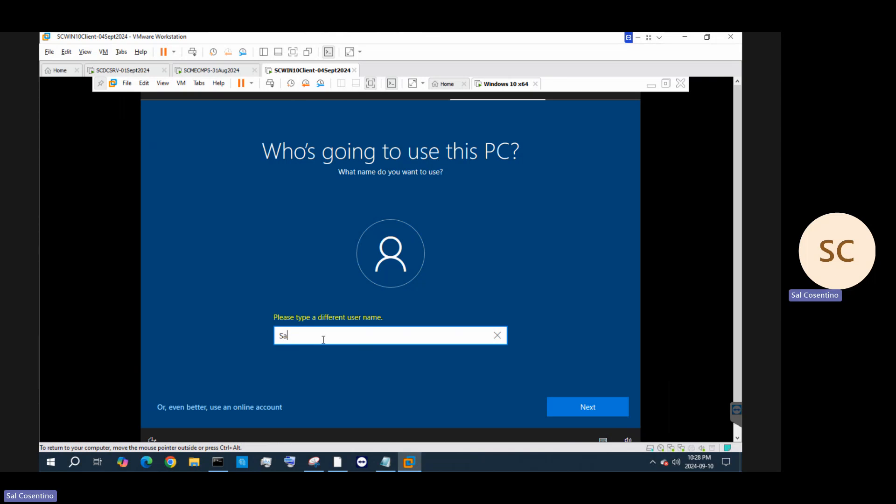
pyautogui.press('BackSpace')
pyautogui.write('Admin')
# Rework the name into the final admin-style user name and continue
pyautogui.moveTo(307, 335); pyautogui.dragTo(257, 336)
pyautogui.write('INc')
pyautogui.press('BackSpace')
pyautogui.press('BackSpace')
pyautogui.write('P')
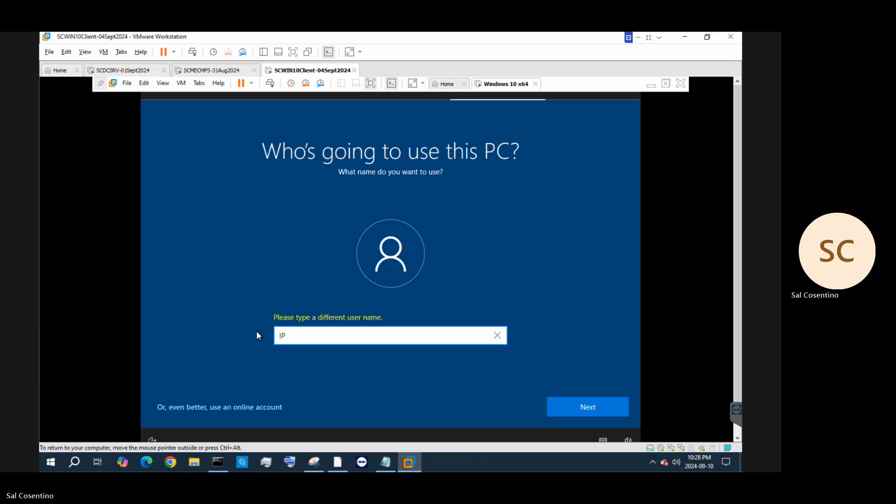
pyautogui.write('Admin')
pyautogui.write('INC')
pyautogui.press('BackSpace')
pyautogui.press('BackSpace')
pyautogui.press('BackSpace')
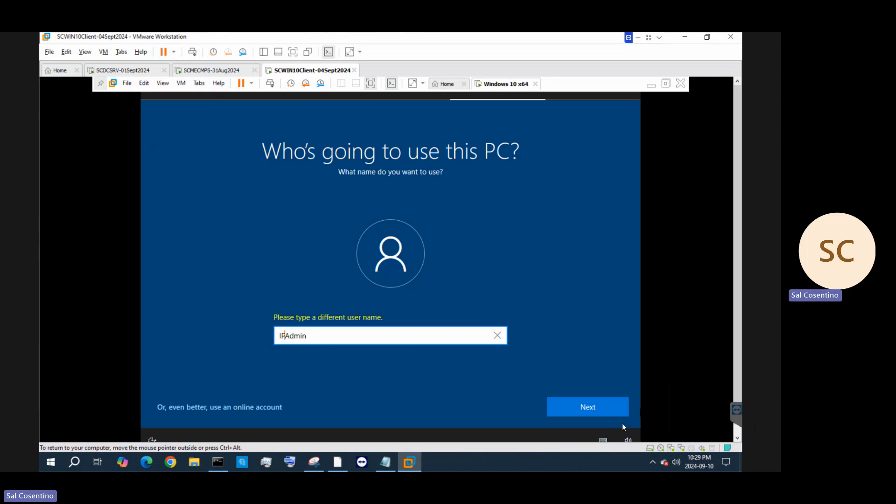
pyautogui.click(605, 413)
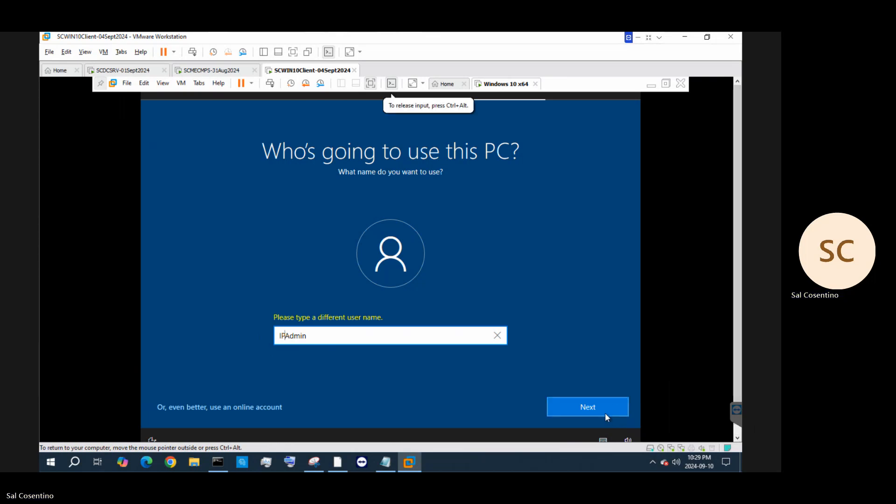
pyautogui.click(605, 412)
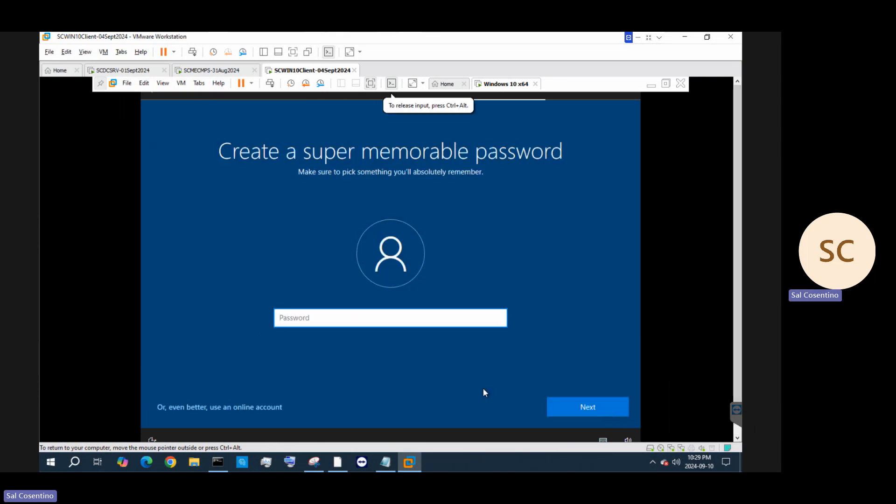
# Enter the account password and confirm it
pyautogui.write('*********')
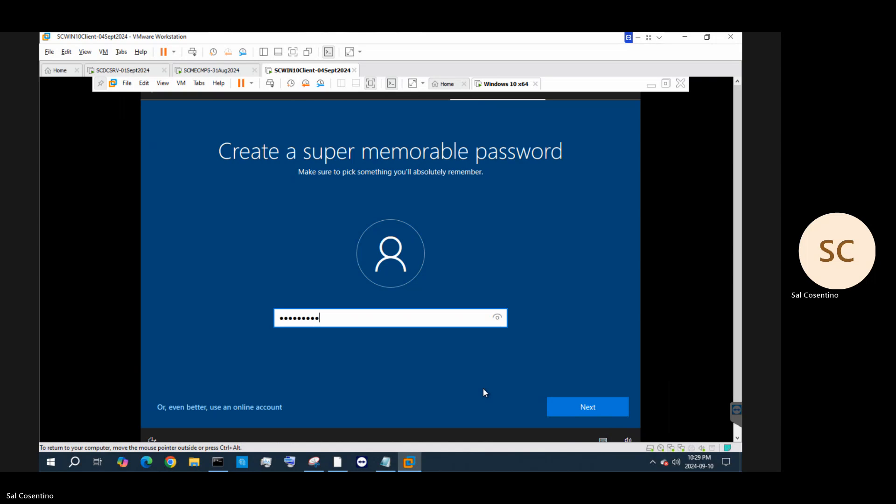
pyautogui.write('******')
pyautogui.press('Return')
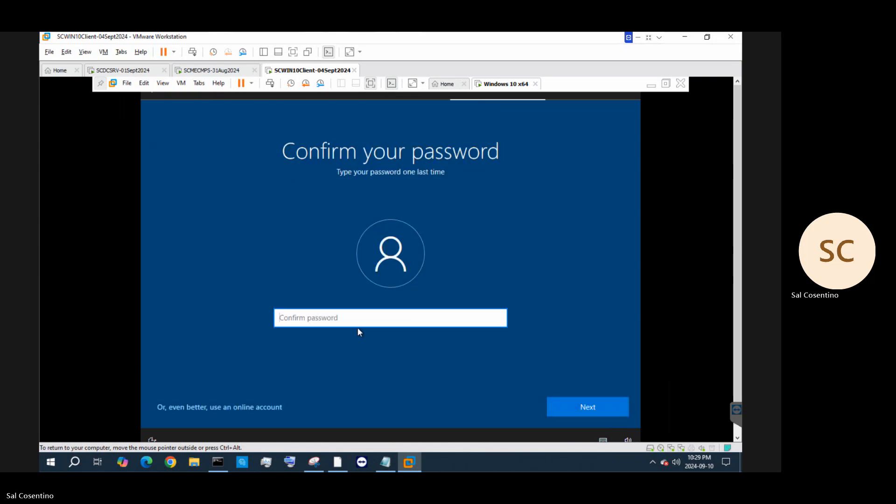
pyautogui.write('***********')
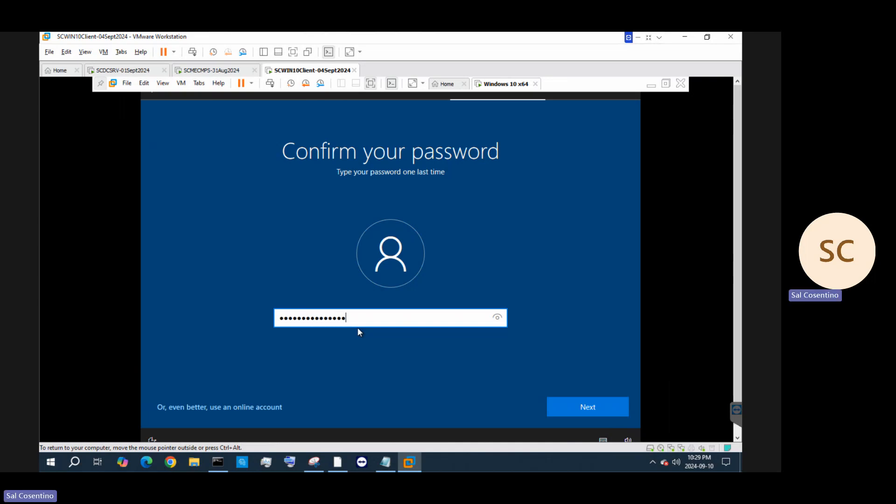
pyautogui.press('Return')
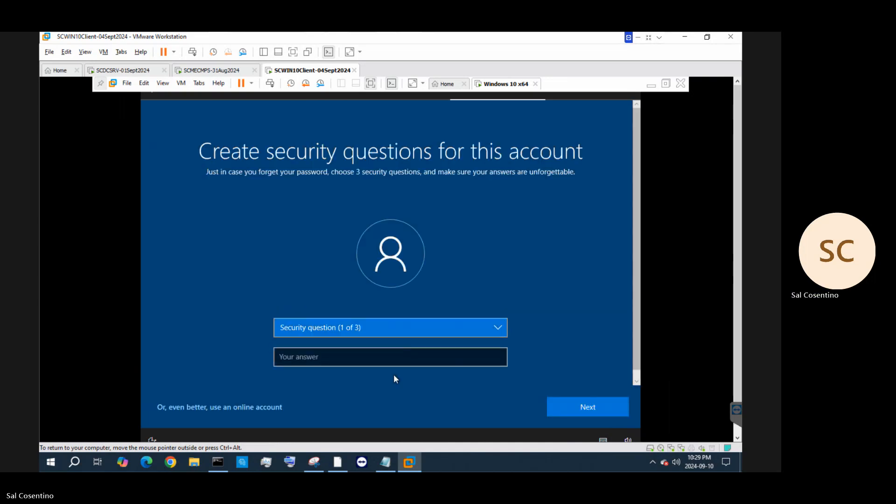
# Answer the first security question, choosing the first pet's name question
pyautogui.click(483, 364)
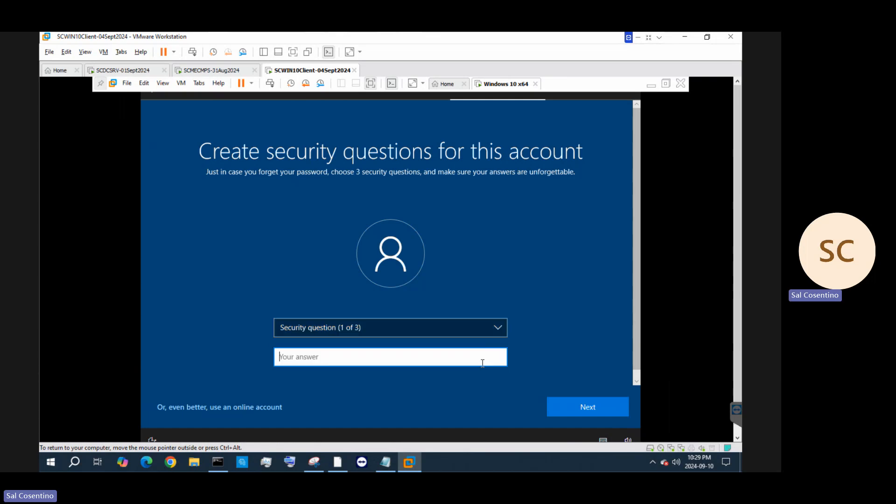
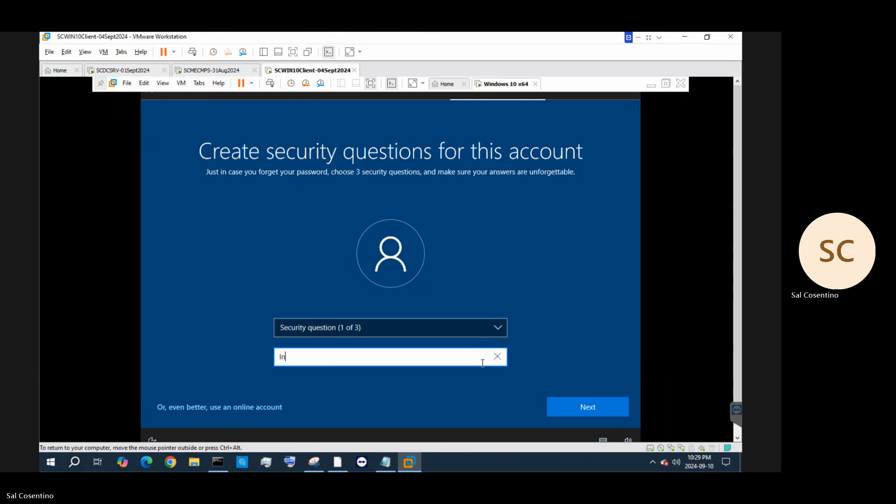
pyautogui.press('BackSpace')
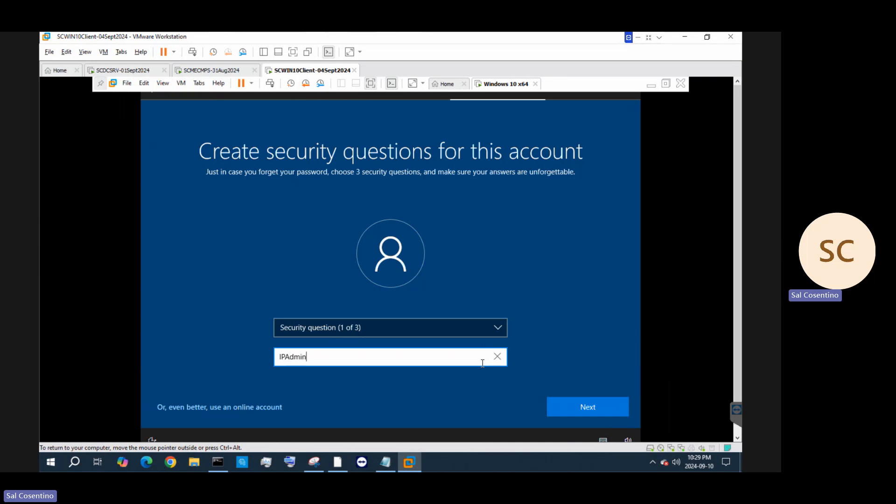
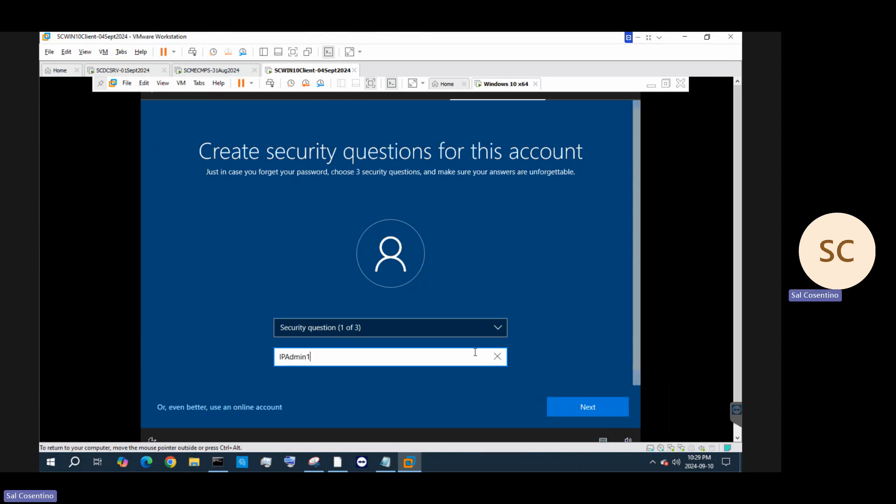
pyautogui.click(496, 327)
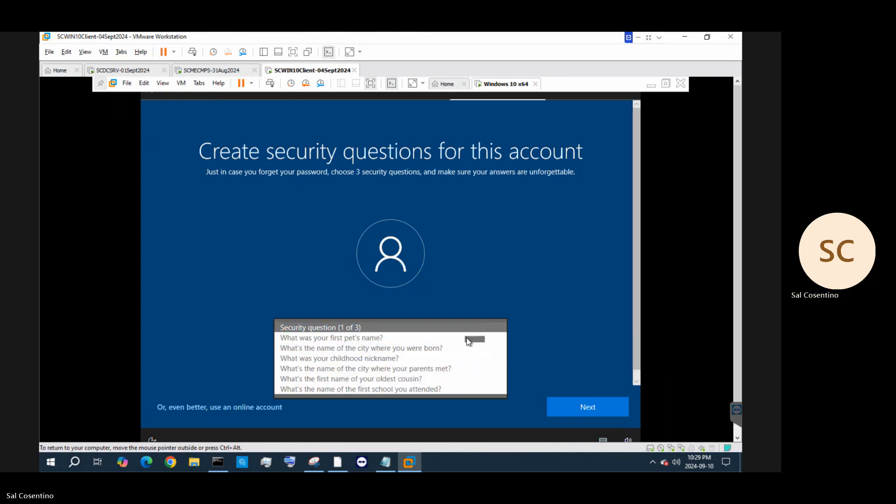
pyautogui.click(461, 342)
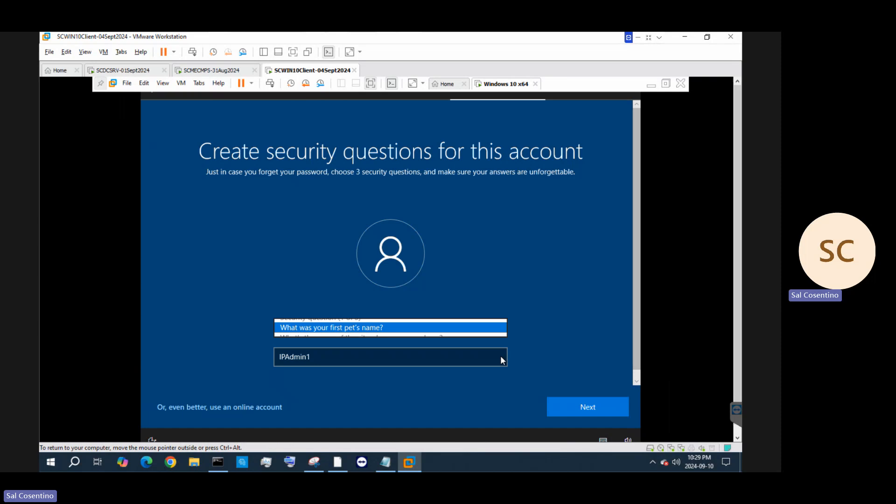
pyautogui.click(611, 413)
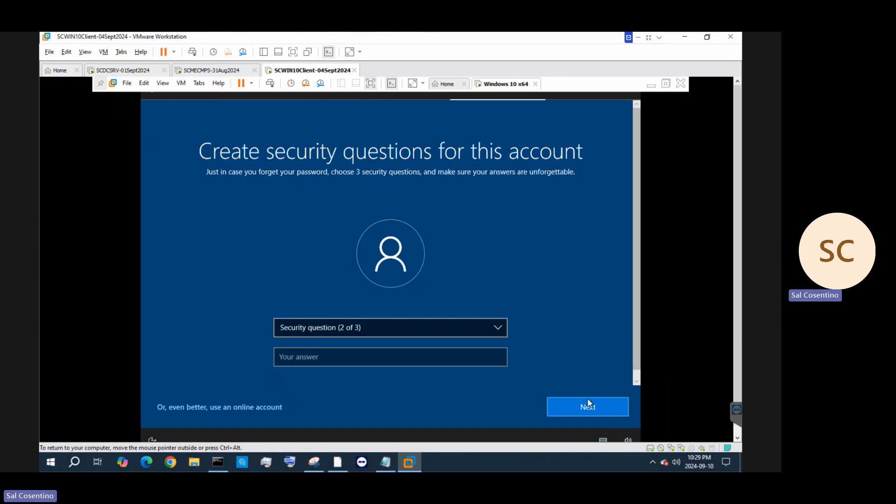
# Pick the city-where-you-were-born question and type its answer
pyautogui.click(452, 324)
pyautogui.click(450, 327)
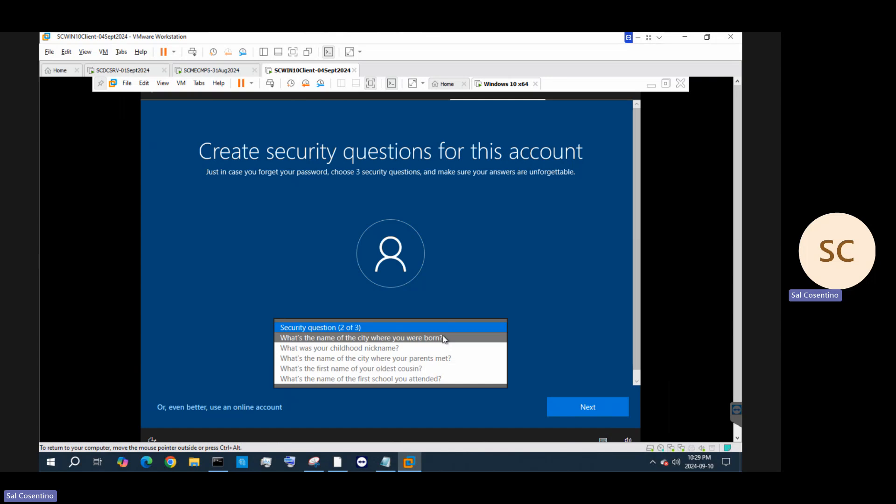
pyautogui.click(449, 336)
pyautogui.click(442, 365)
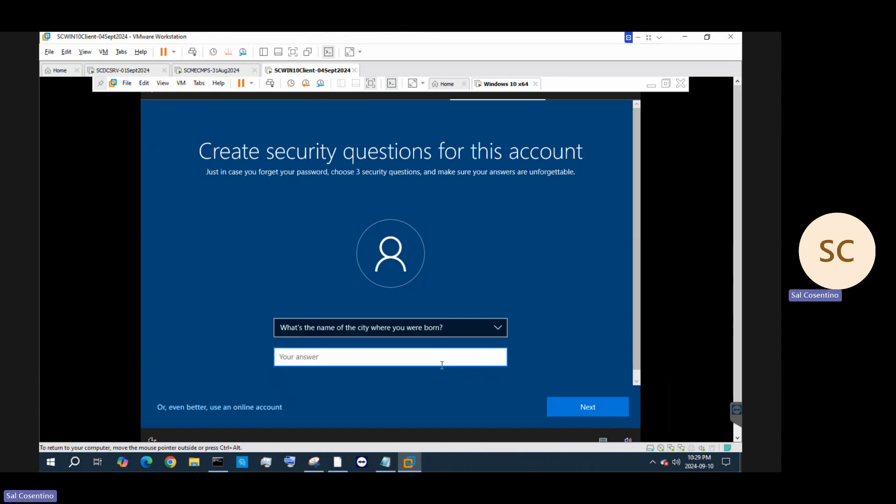
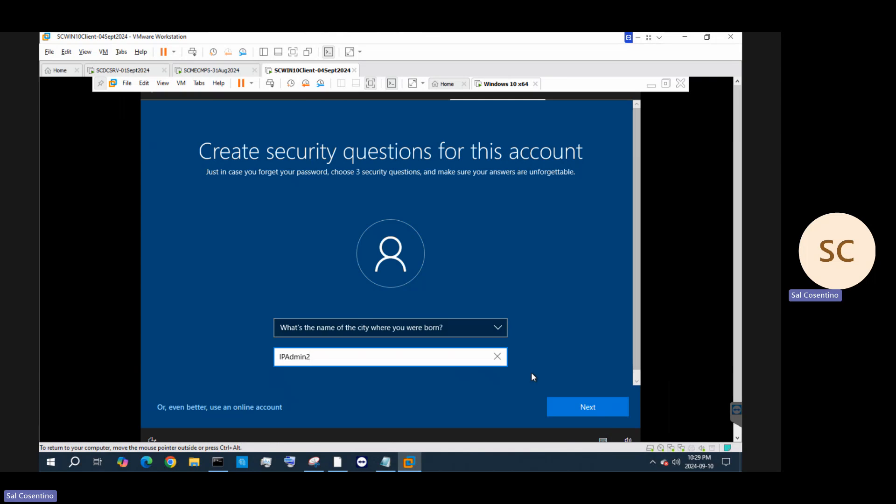
pyautogui.click(581, 406)
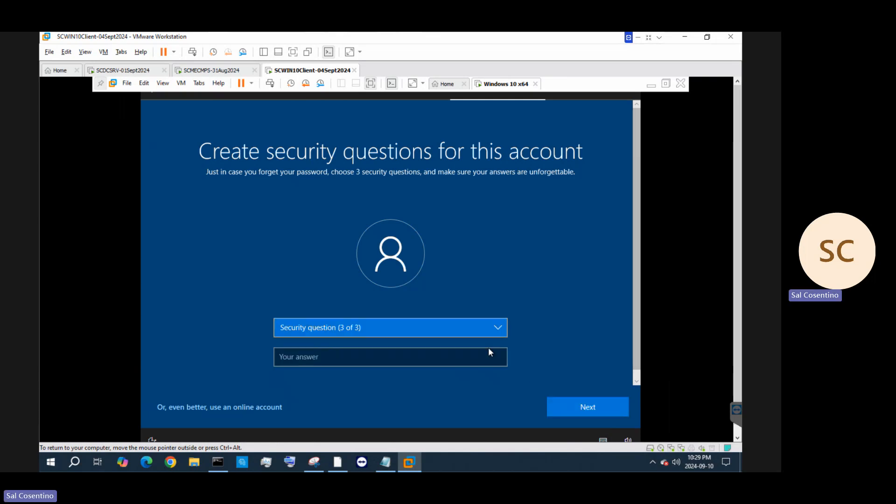
# Pick the childhood nickname question, type its answer, and submit the questions
pyautogui.click(441, 327)
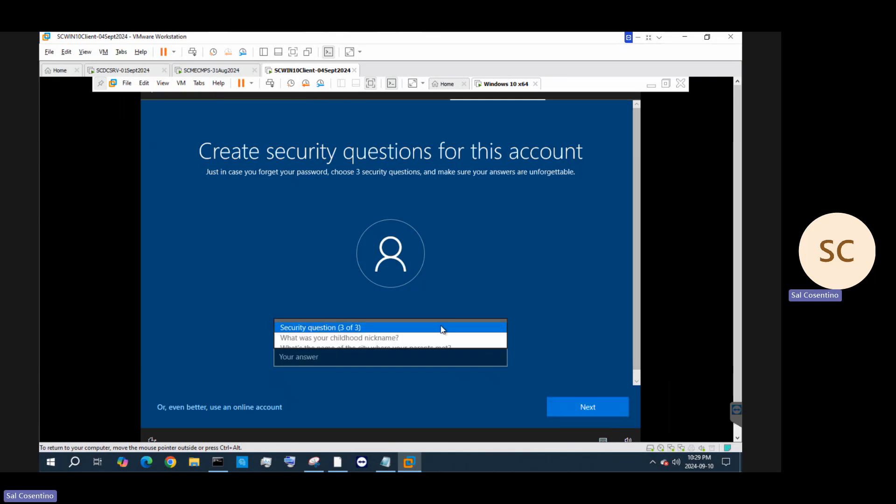
pyautogui.click(411, 338)
pyautogui.click(401, 358)
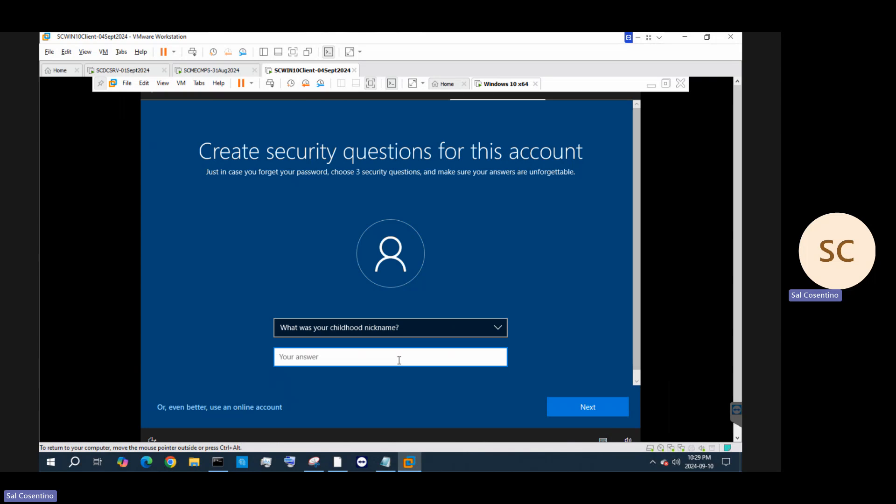
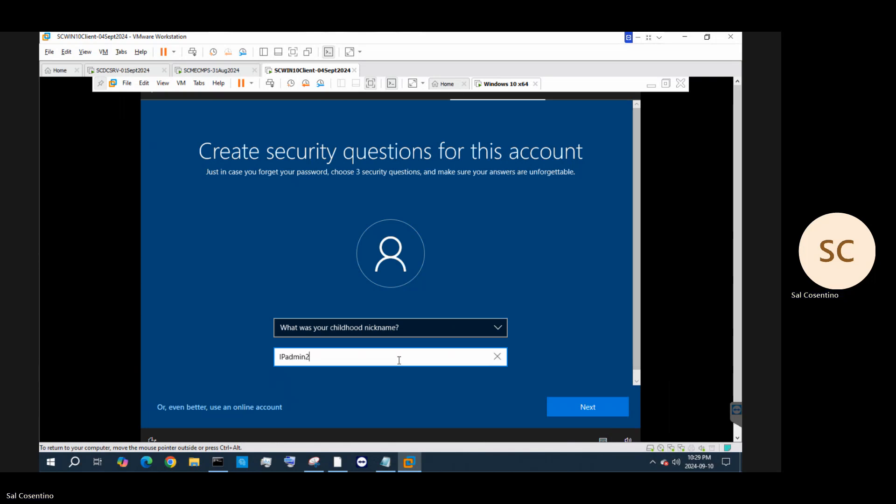
pyautogui.moveTo(288, 356); pyautogui.dragTo(286, 357)
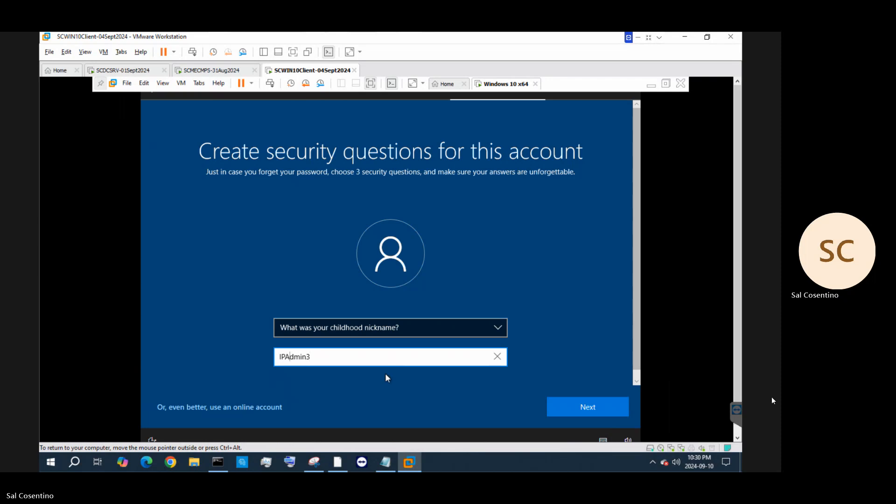
pyautogui.click(620, 408)
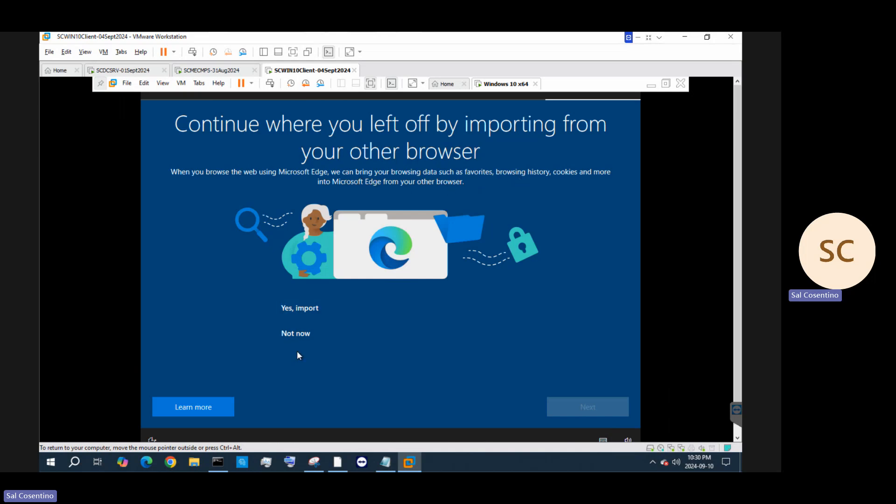
# Choose 'Not now' for importing browser data into Edge and continue
pyautogui.click(295, 334)
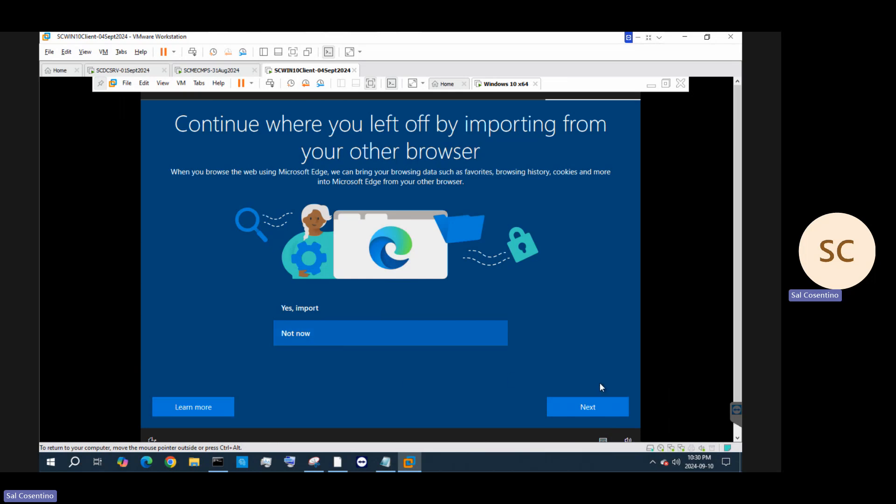
pyautogui.click(615, 409)
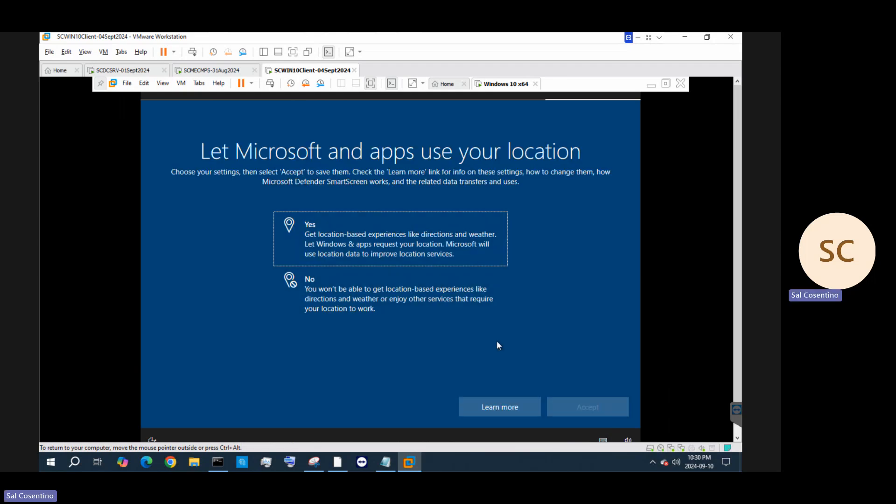
# Allow location access, keeping English (United States) as the input layout, and accept
pyautogui.click(420, 284)
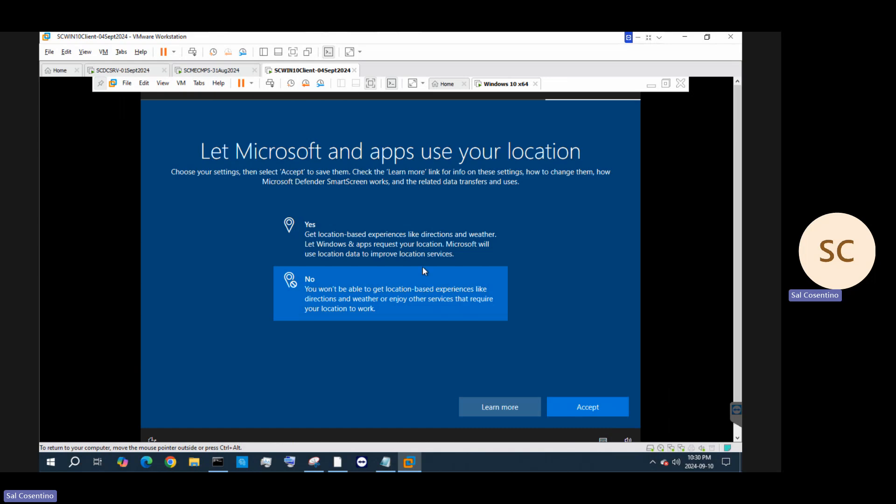
pyautogui.click(425, 253)
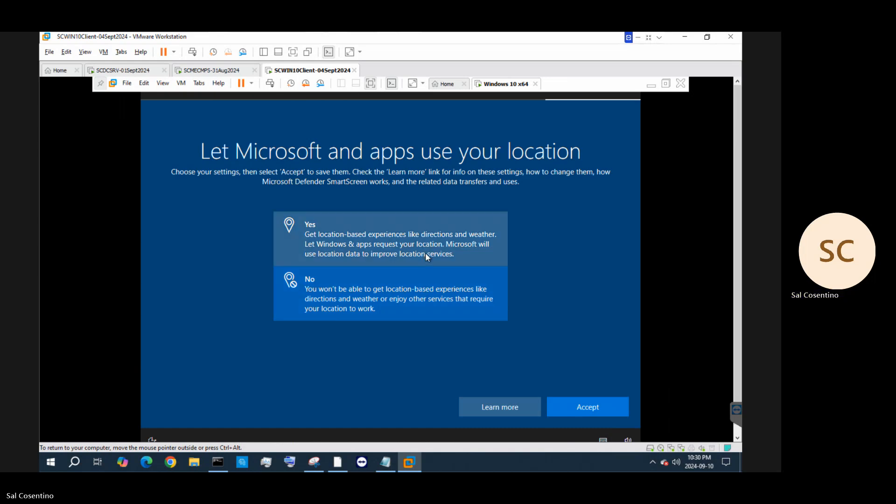
pyautogui.click(605, 439)
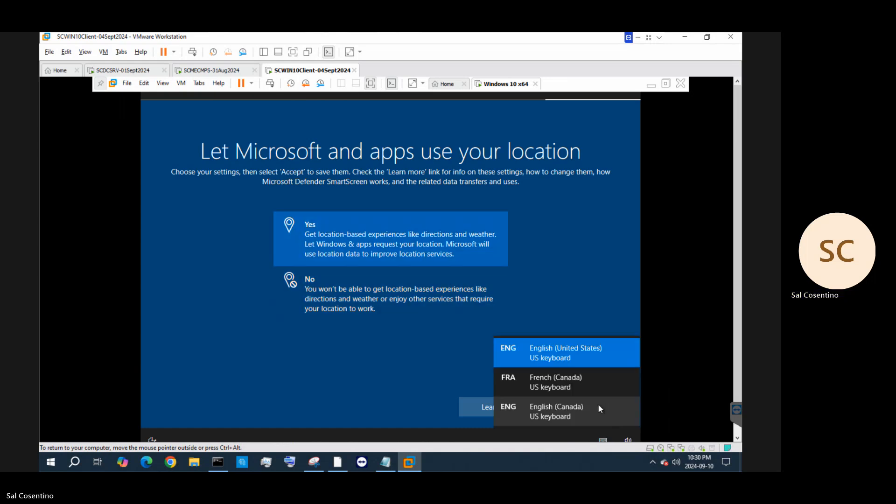
pyautogui.click(599, 408)
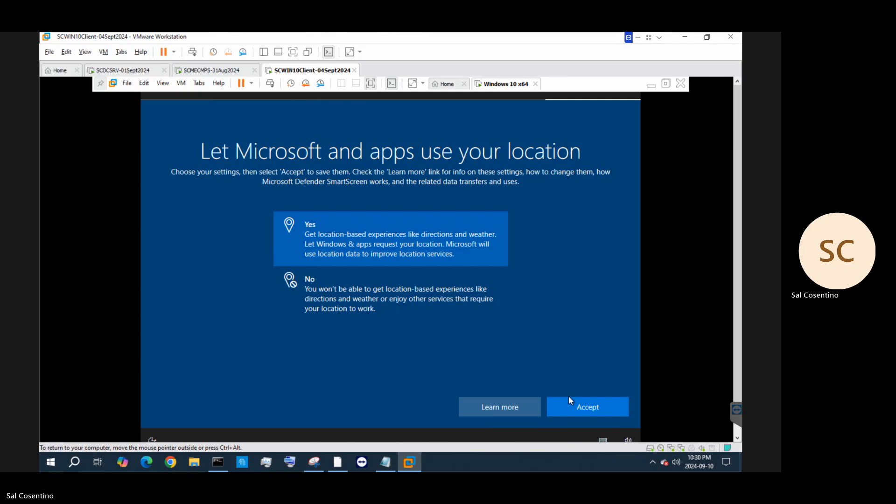
pyautogui.click(596, 433)
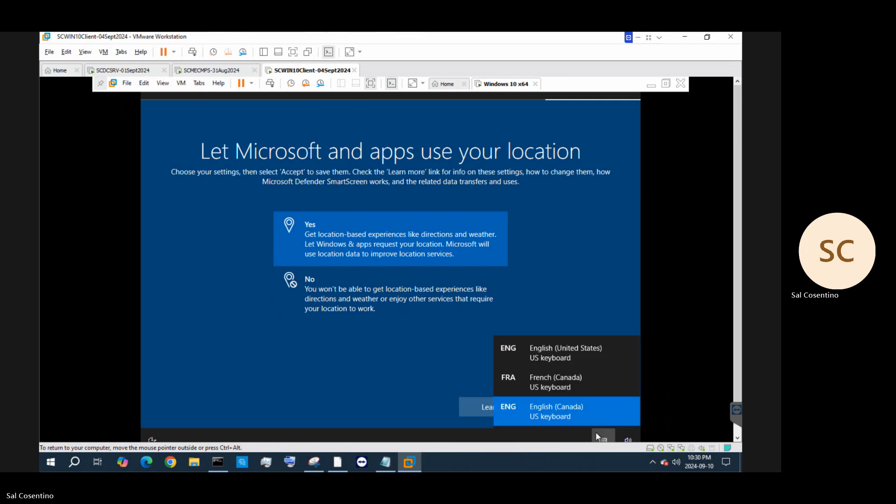
pyautogui.click(551, 347)
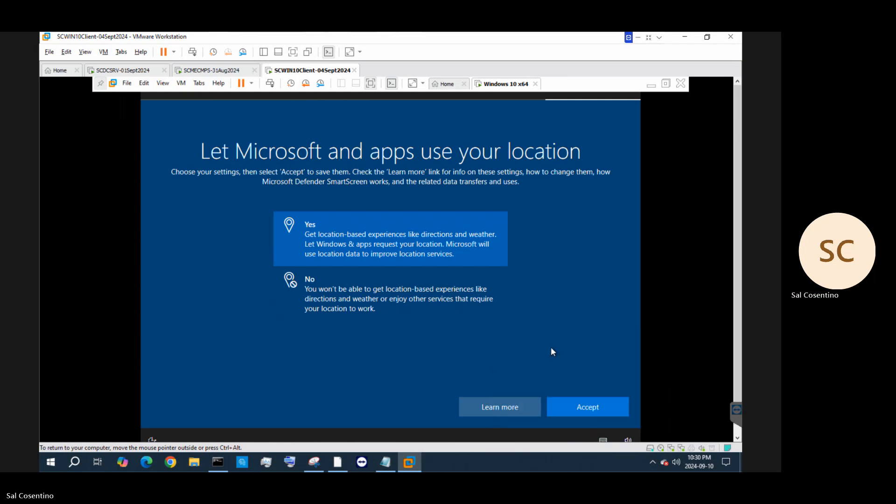
pyautogui.click(574, 413)
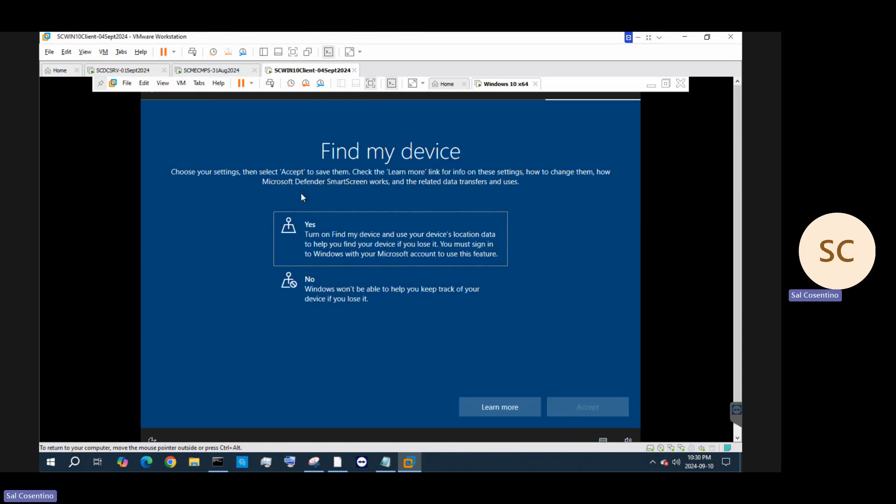
# Turn on Find my device and send only required diagnostic data
pyautogui.click(329, 233)
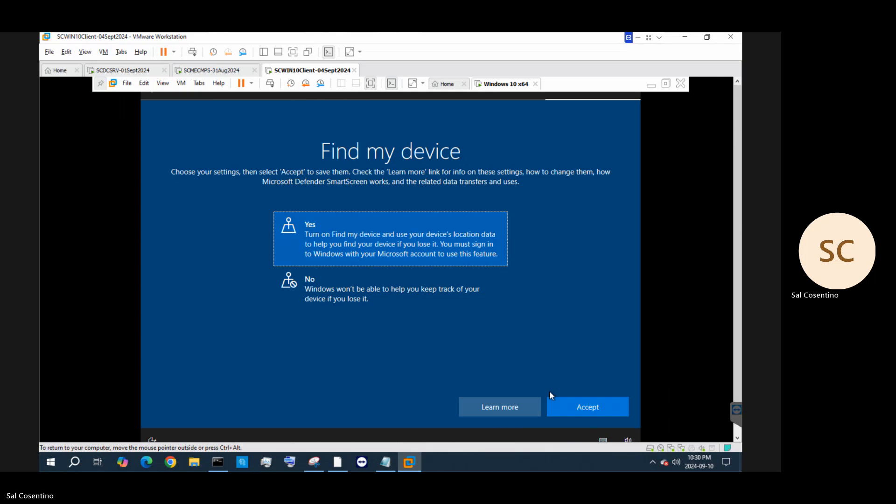
pyautogui.click(574, 404)
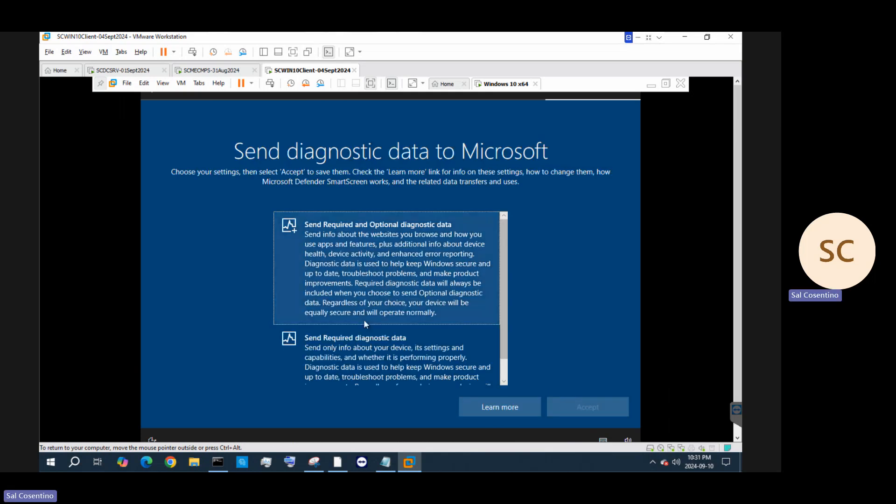
pyautogui.click(369, 355)
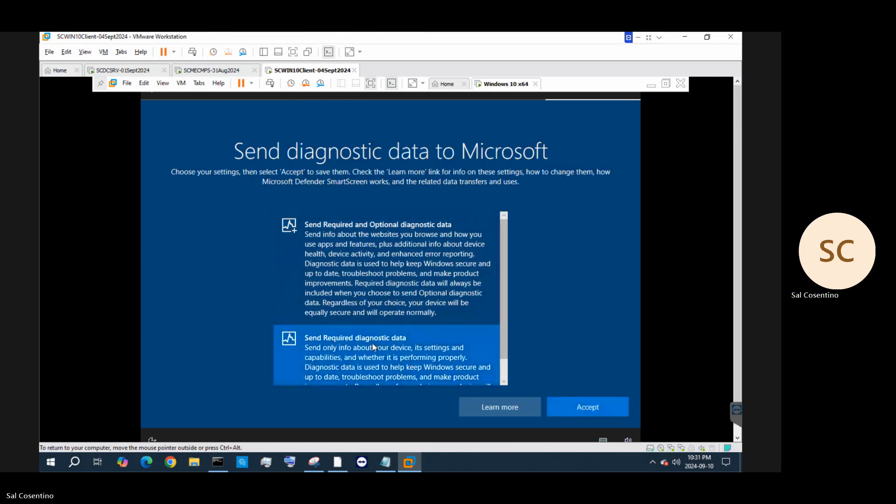
pyautogui.click(585, 403)
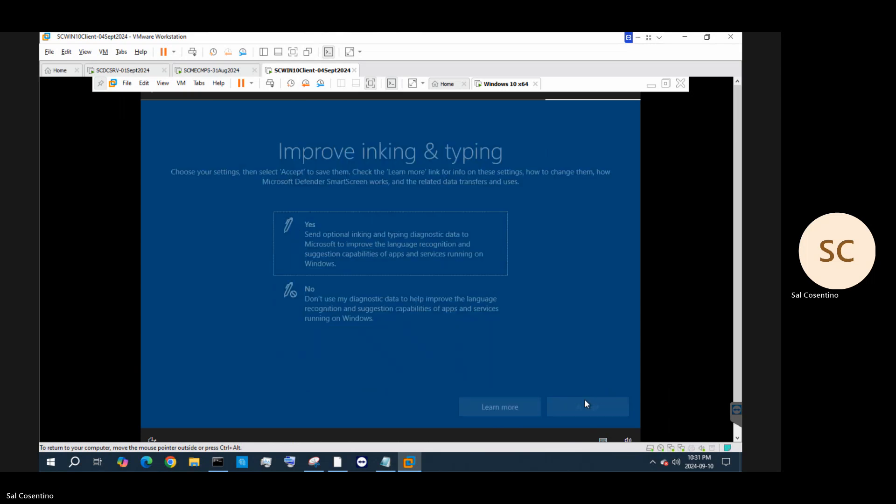
# Allow inking and typing data, decline tailored experiences, and deny apps the advertising ID
pyautogui.click(368, 248)
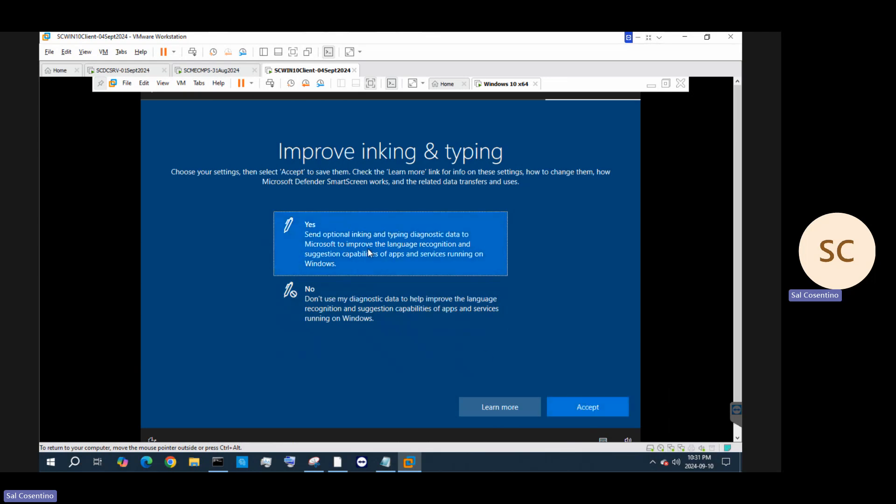
pyautogui.click(605, 405)
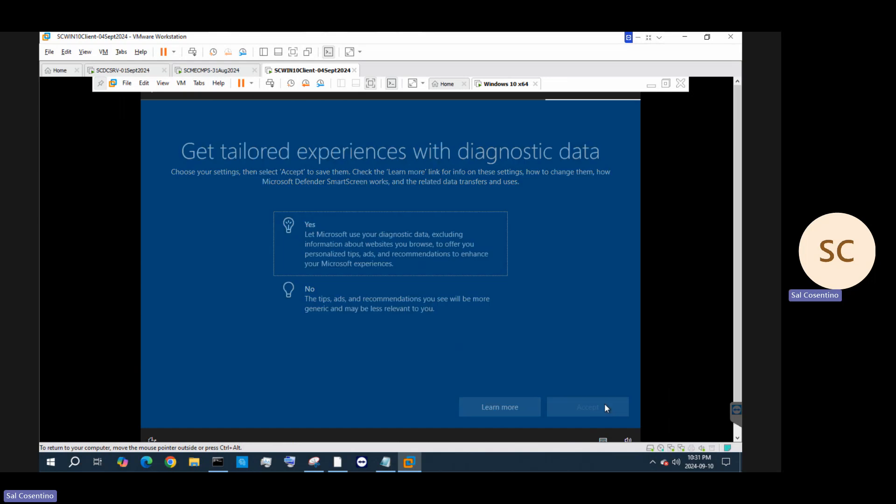
pyautogui.click(378, 317)
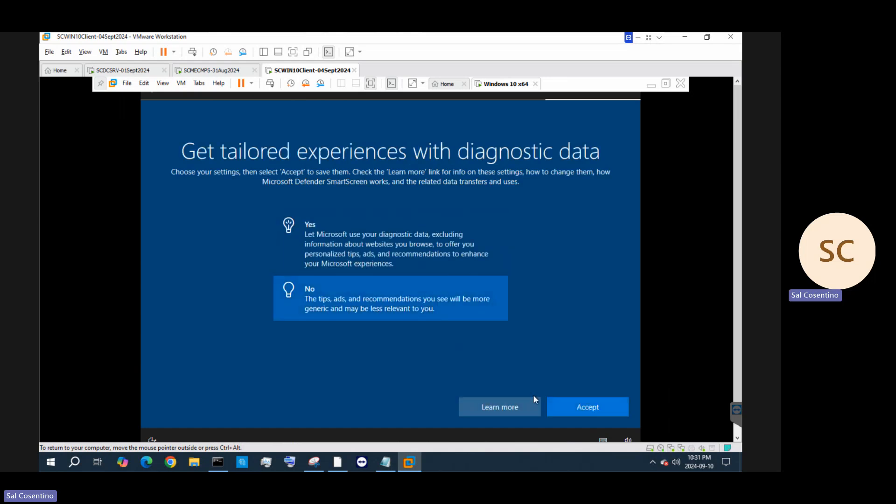
pyautogui.click(607, 408)
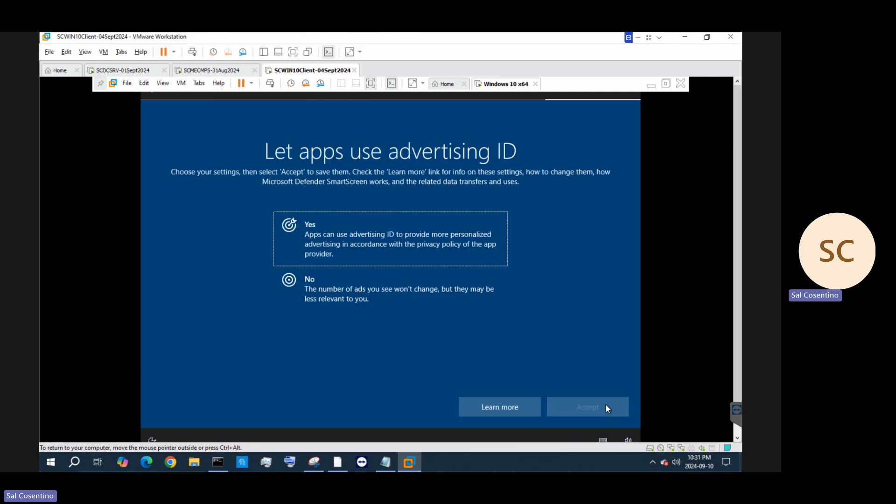
pyautogui.click(329, 263)
pyautogui.click(328, 288)
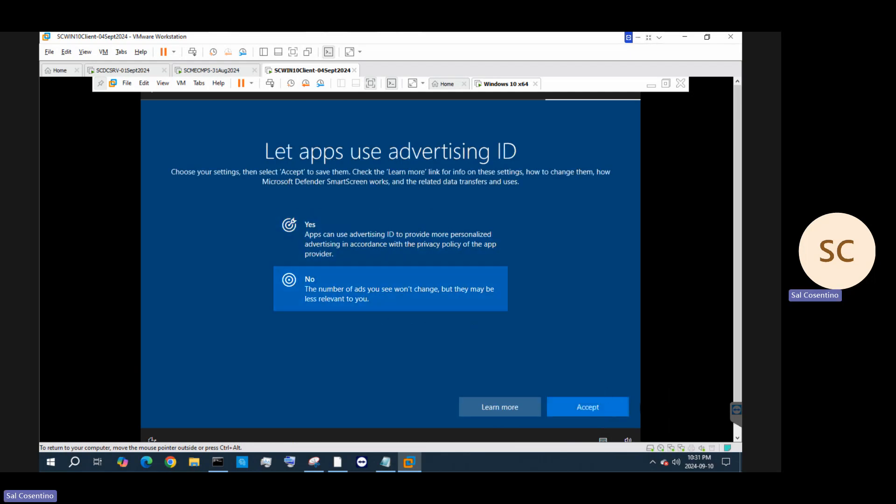
pyautogui.click(621, 411)
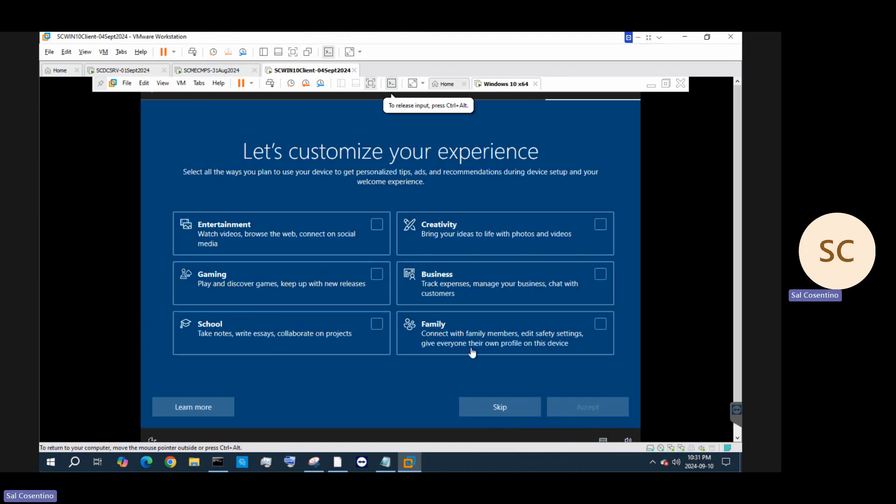
# Skip the device customization page and choose Not now for Cortana
pyautogui.click(491, 406)
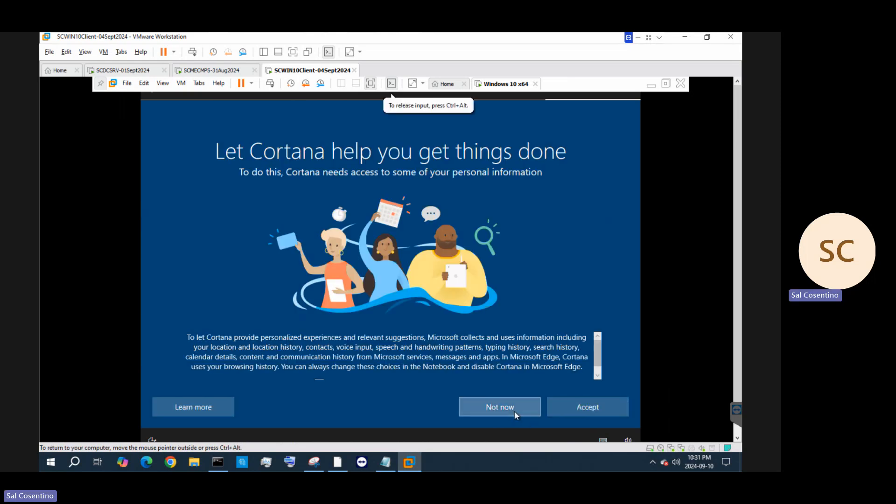
pyautogui.click(515, 413)
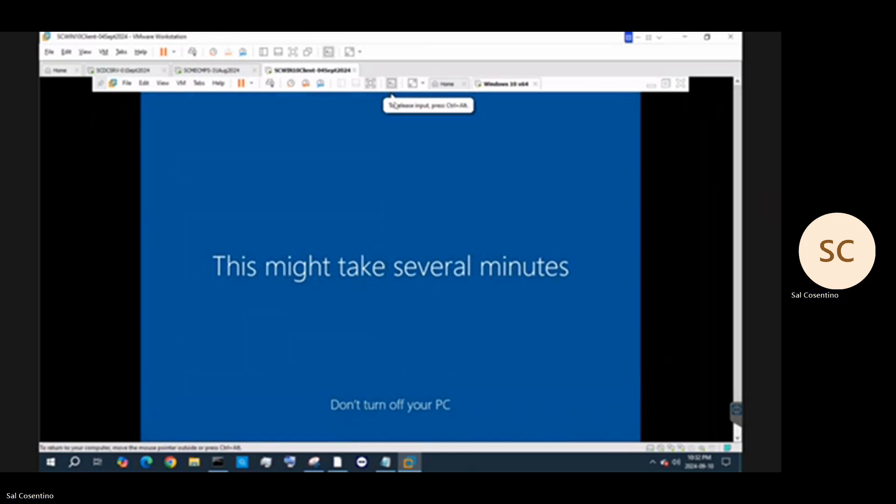
# Visit the Home tab, return to Windows 10 x64, leave full screen, and open the File menu
pyautogui.click(446, 86)
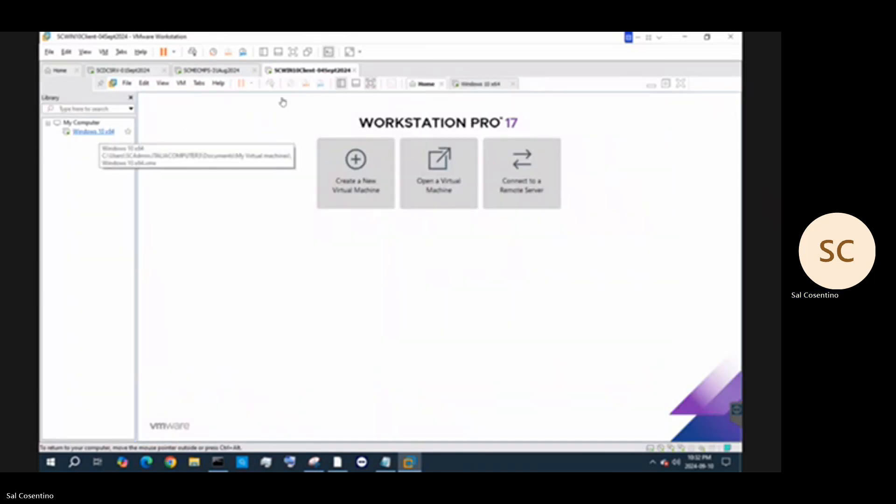
pyautogui.click(468, 84)
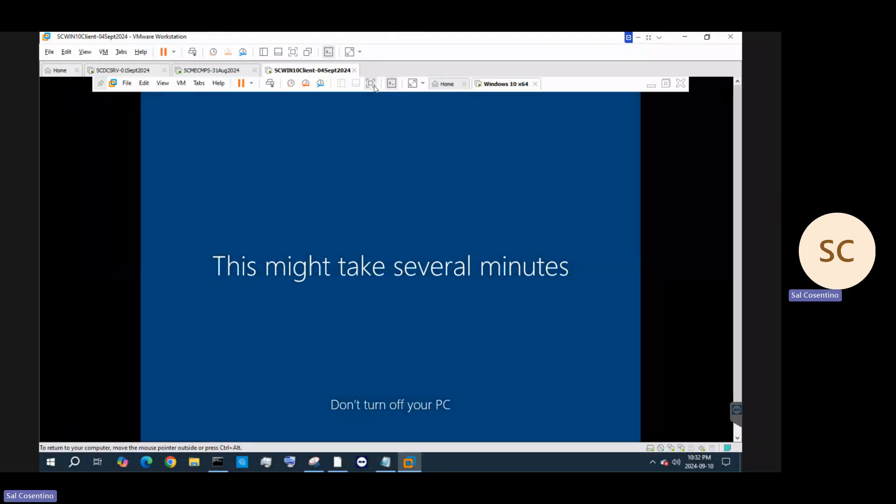
pyautogui.click(372, 86)
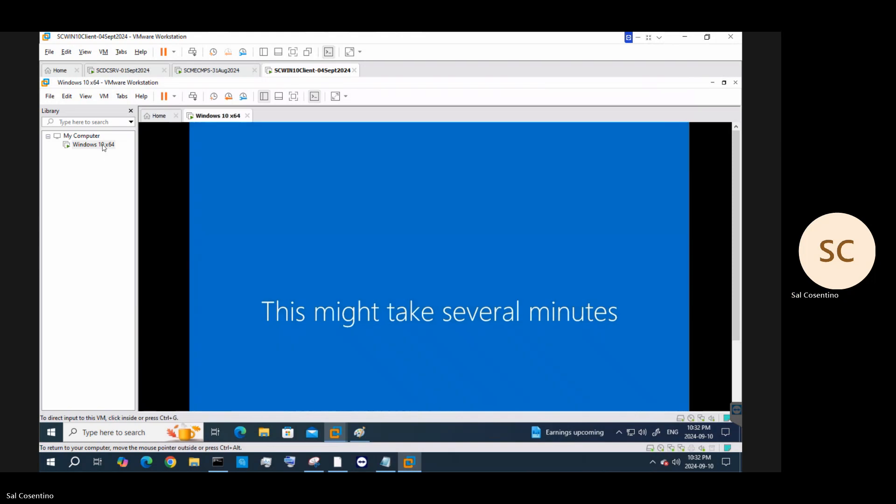
pyautogui.click(50, 96)
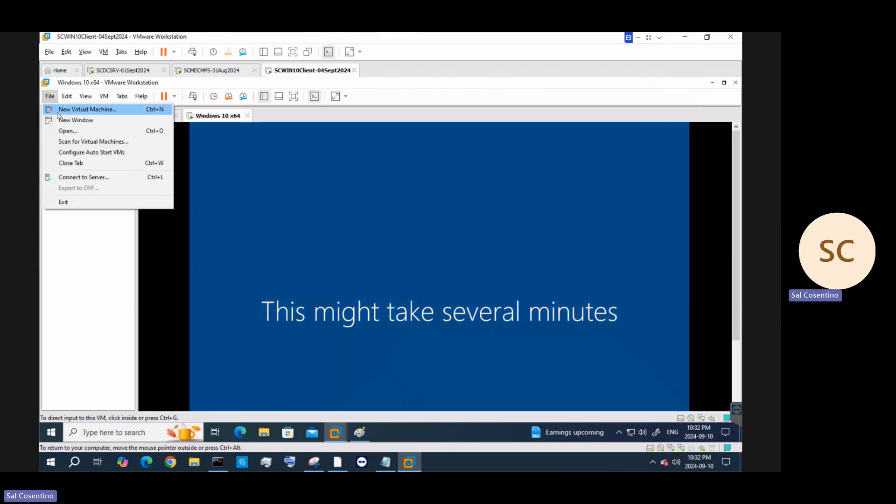
# Start a Typical new VM that installs the OS later, with guest version Windows 11 x64
pyautogui.click(57, 112)
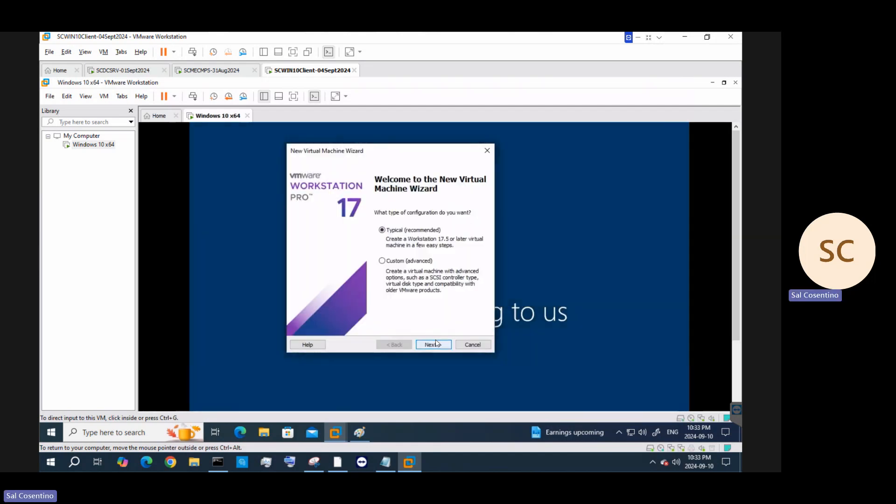
pyautogui.click(434, 344)
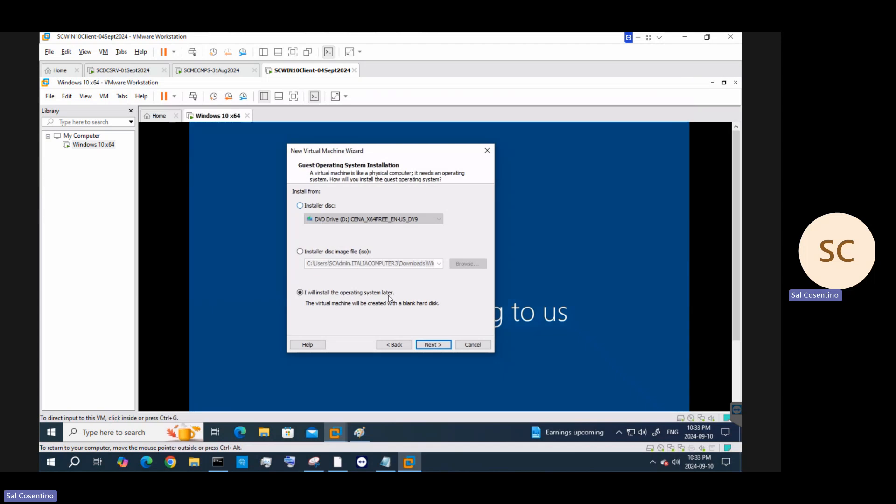
pyautogui.click(428, 346)
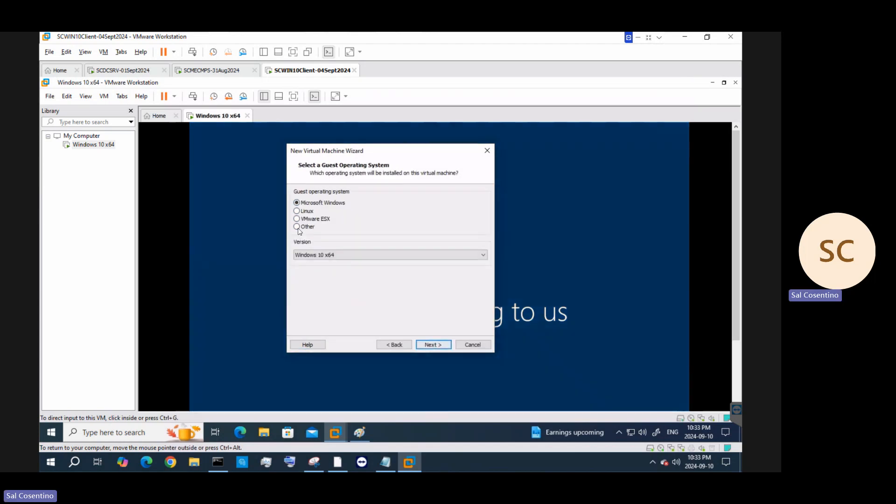
pyautogui.click(342, 255)
pyautogui.scroll(2, 342, 140)
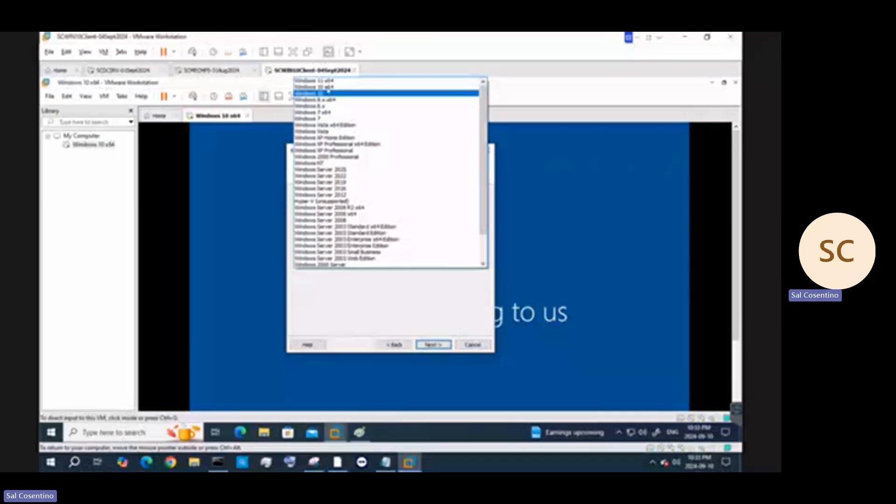
pyautogui.click(322, 81)
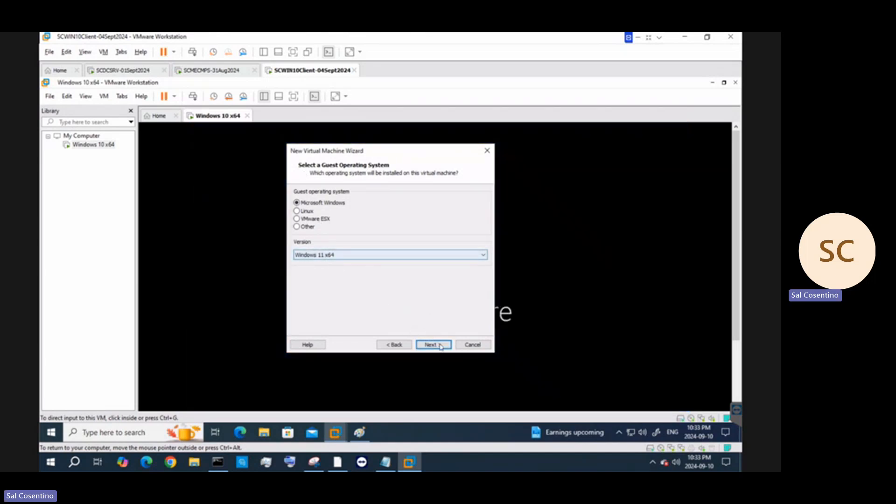
pyautogui.click(420, 255)
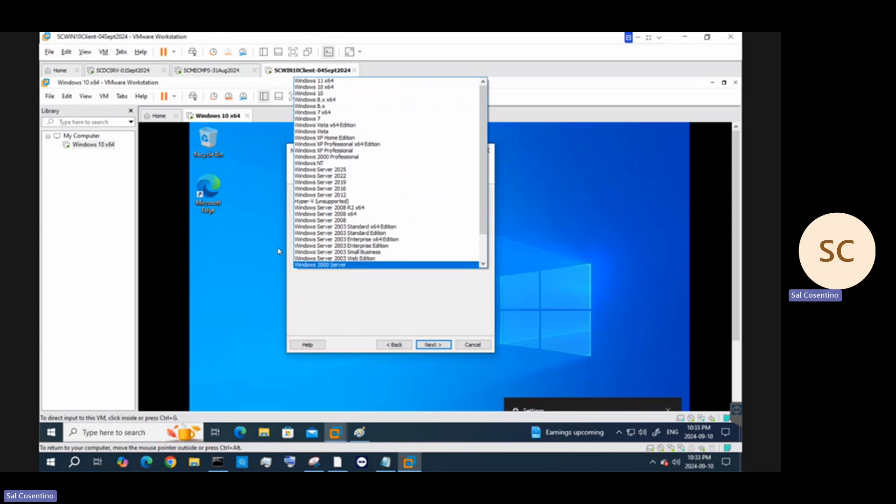
pyautogui.click(435, 350)
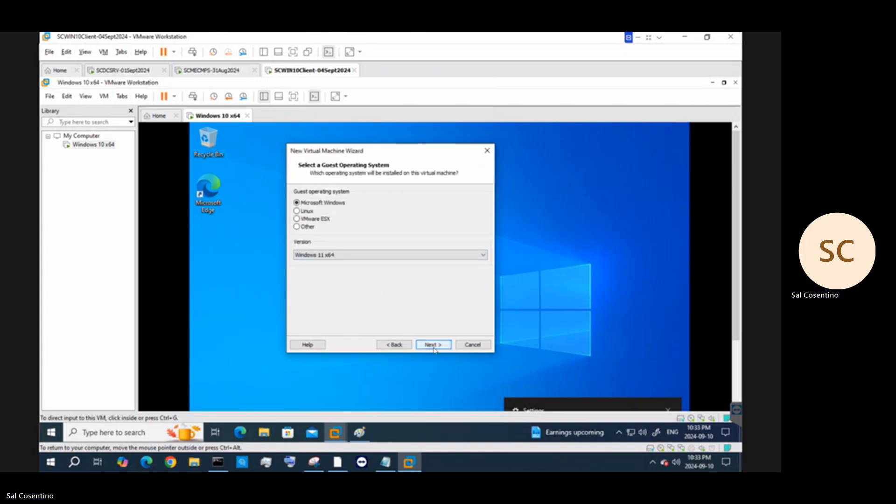
pyautogui.click(435, 345)
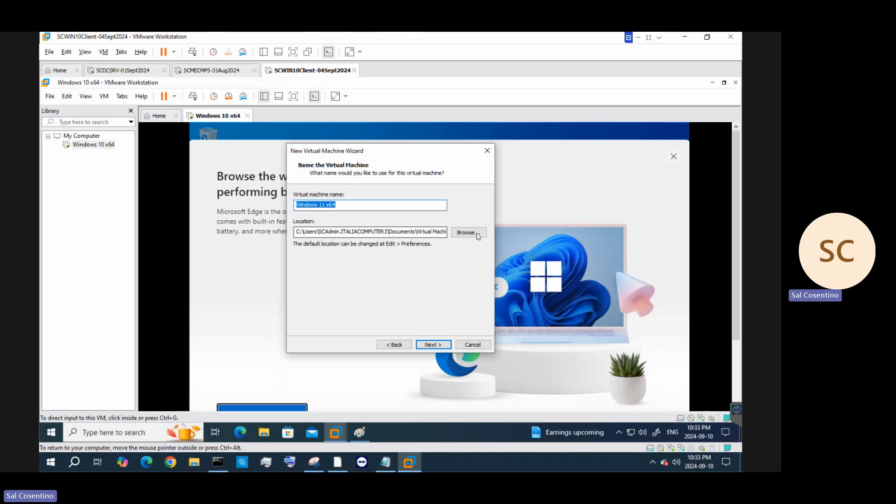
# Browse to the My Virtual machines folder under Documents for the VM location
pyautogui.click(473, 237)
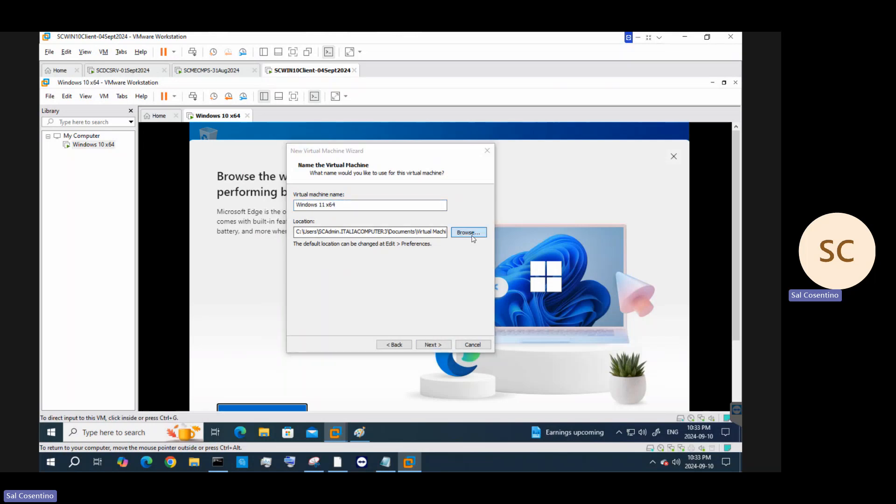
pyautogui.doubleClick(365, 267)
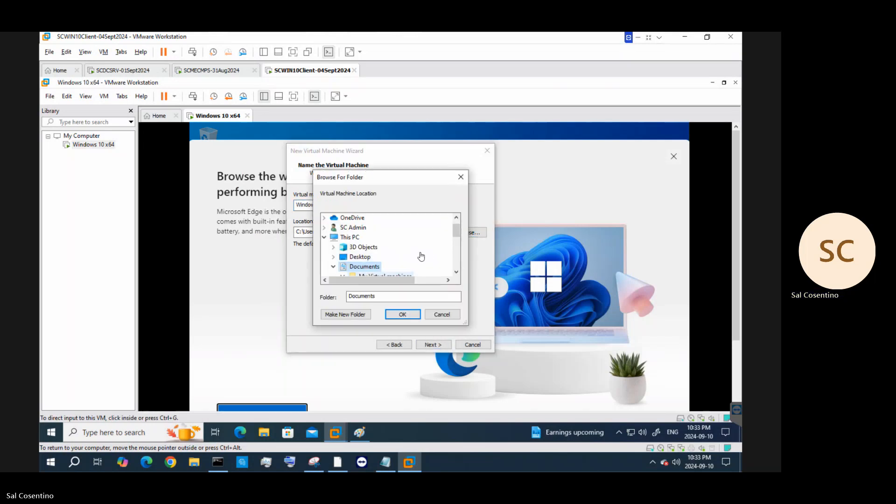
pyautogui.scroll(-2, 421, 256)
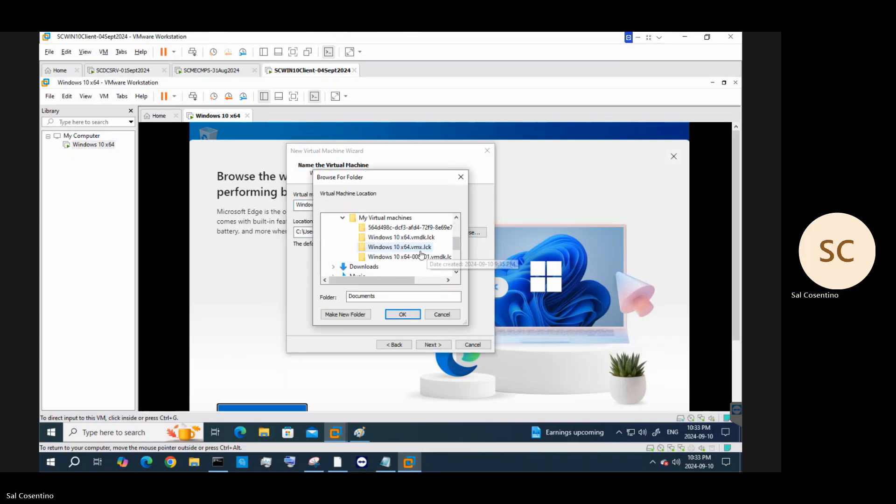
pyautogui.click(392, 219)
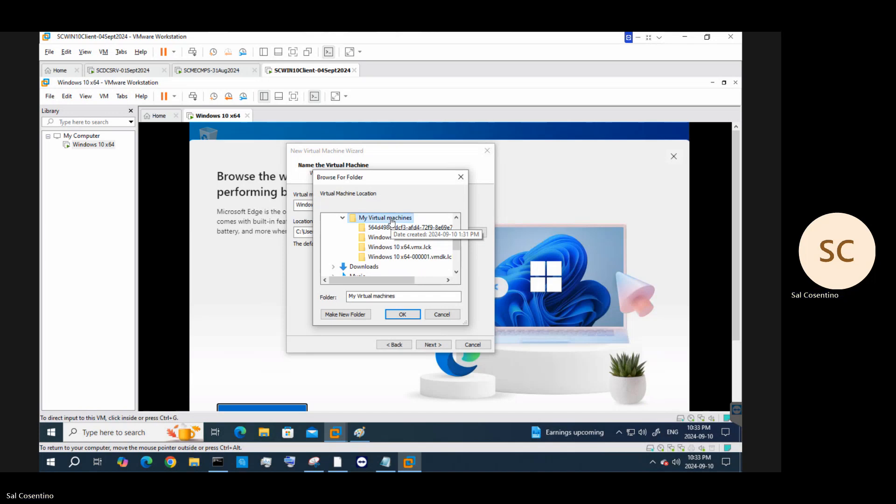
# Create the folder 'Windows11 VM Test -10Sept2024' there and set it as the location
pyautogui.click(345, 315)
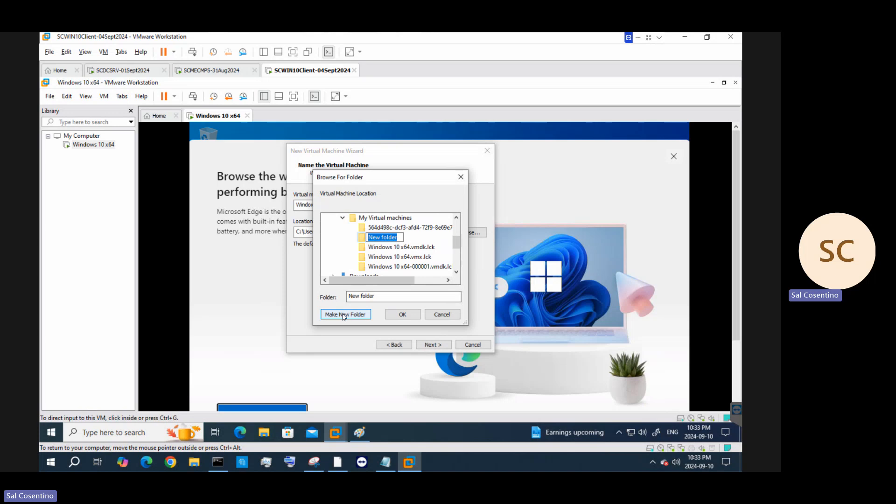
pyautogui.write('Windows11 VM Test')
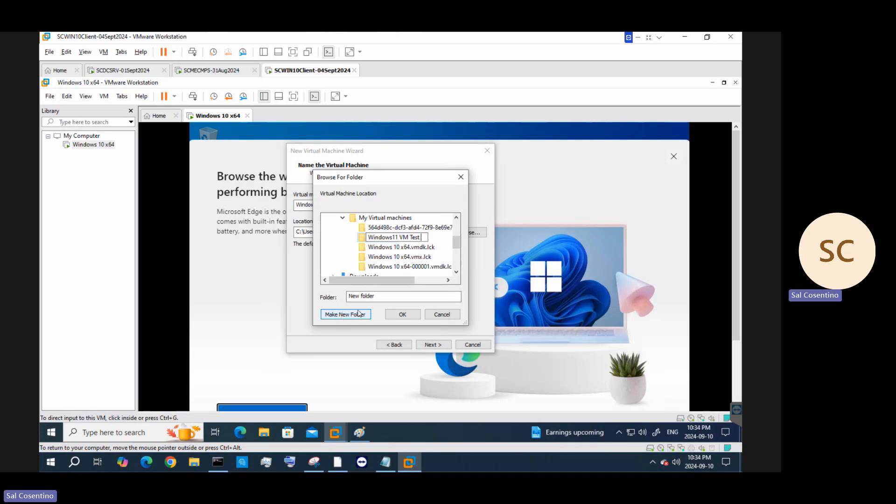
pyautogui.write(' -10Spet2024')
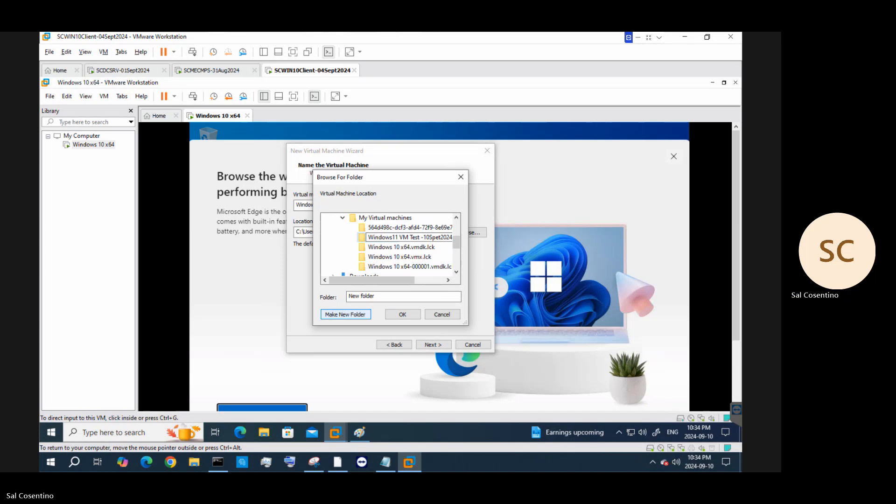
pyautogui.click(437, 238)
pyautogui.press('BackSpace')
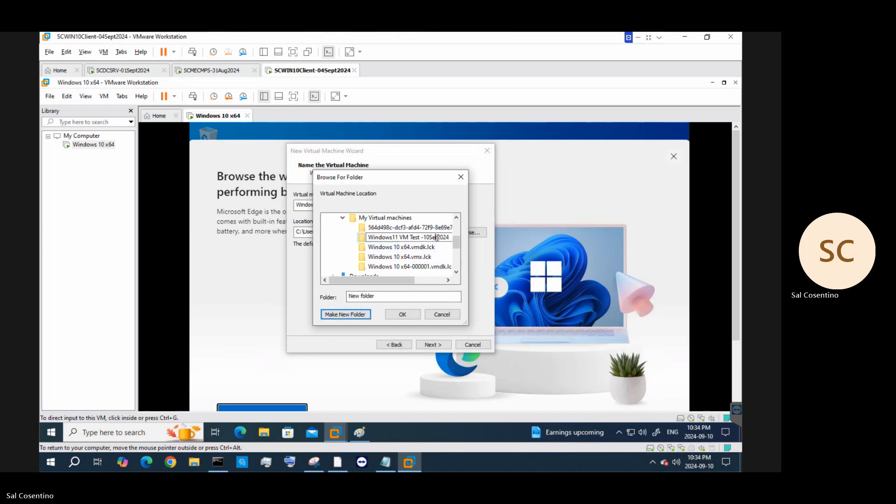
pyautogui.write('p')
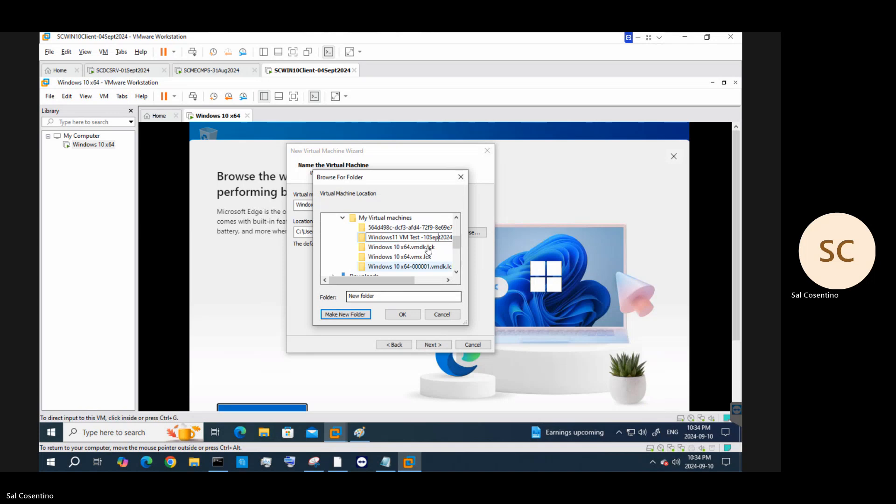
pyautogui.press('Return')
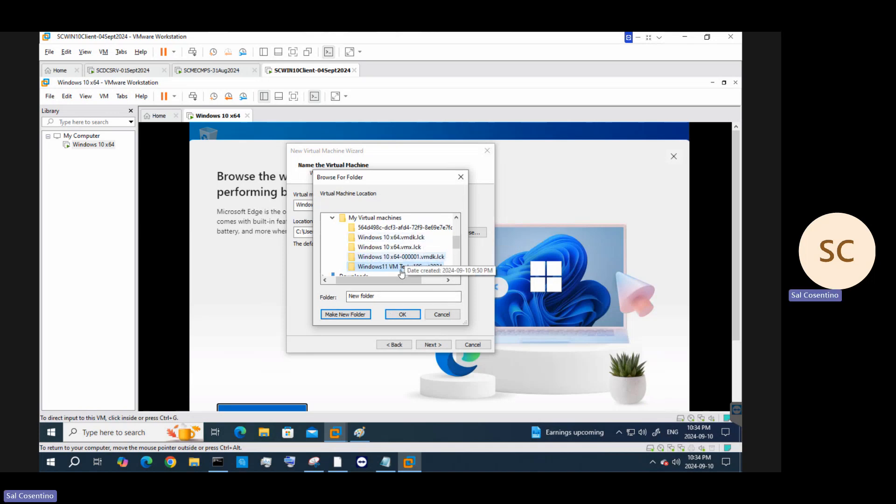
pyautogui.click(389, 257)
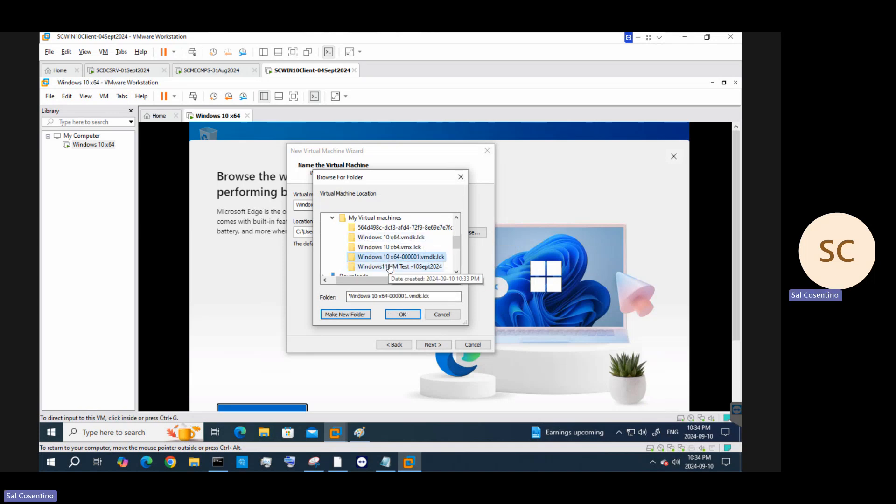
pyautogui.click(391, 267)
pyautogui.click(404, 315)
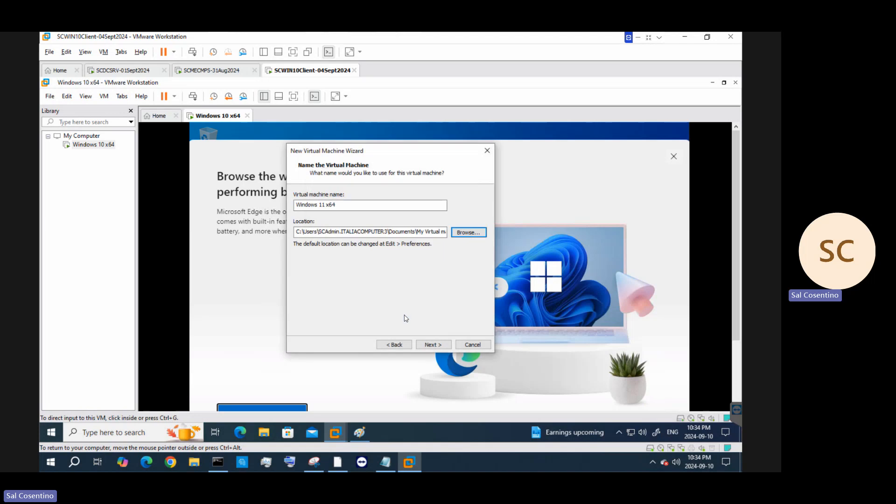
# Encrypt all the VM files with a generated password, copy it, and move Notepad aside
pyautogui.click(434, 345)
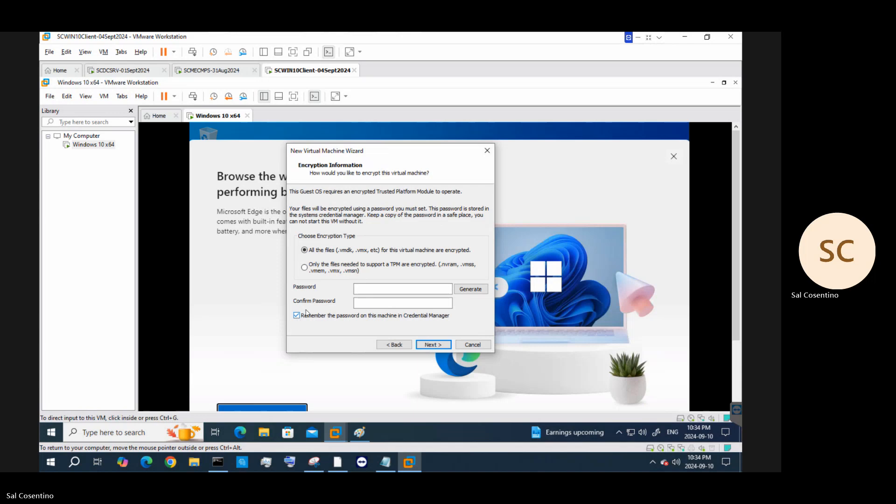
pyautogui.click(371, 291)
pyautogui.click(480, 289)
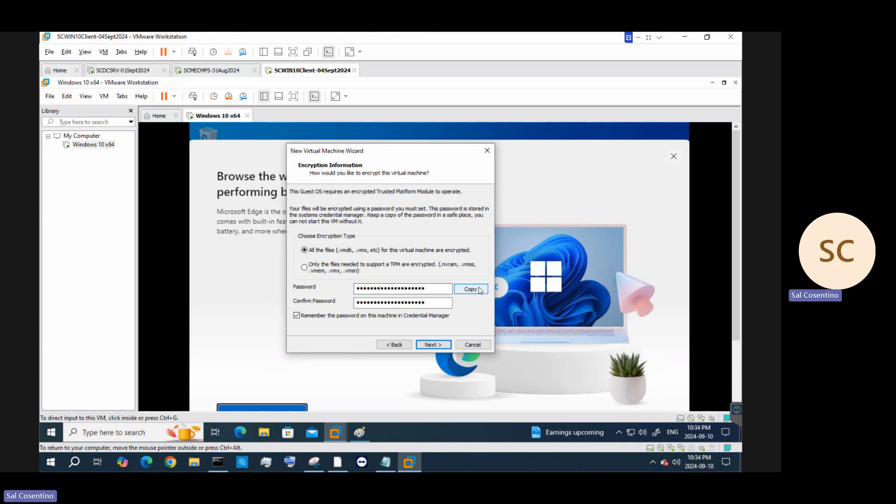
pyautogui.click(444, 290)
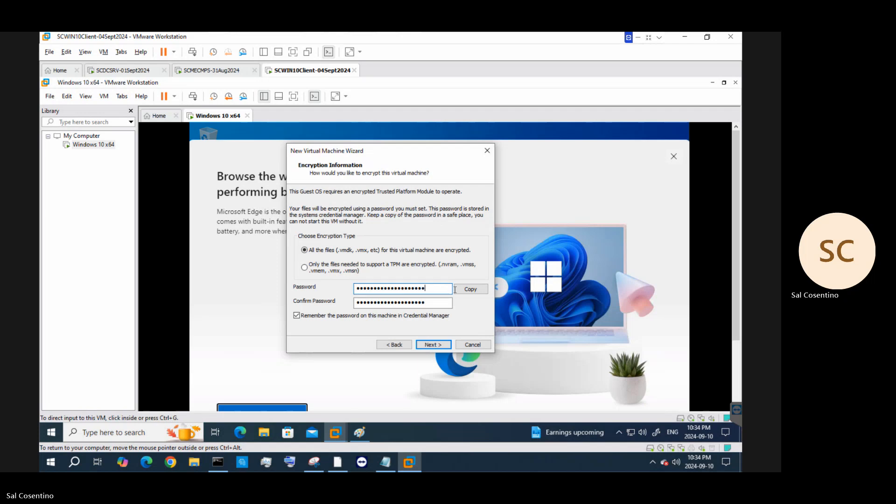
pyautogui.click(465, 290)
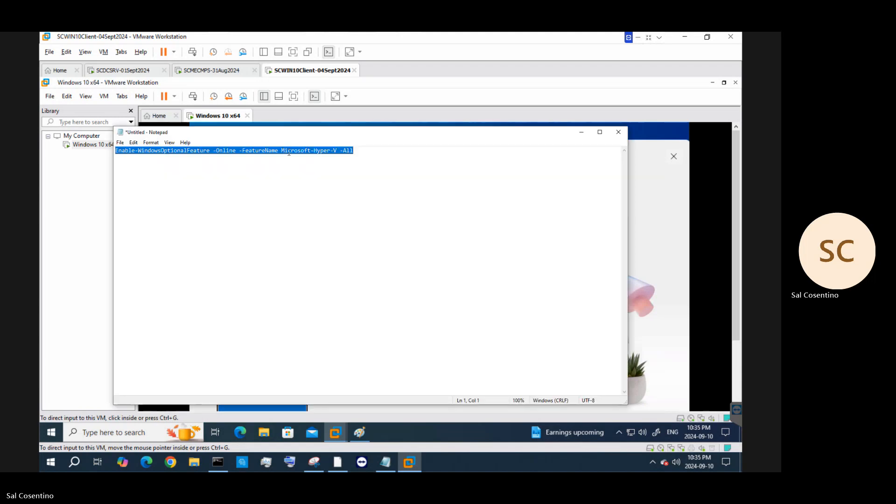
pyautogui.moveTo(362, 133); pyautogui.dragTo(0, 109)
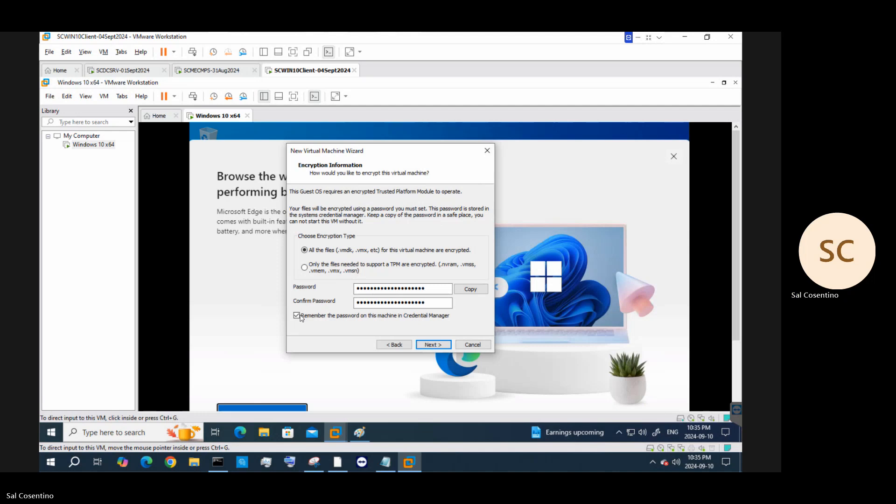
# Set the maximum disk size to 120 GB on the disk capacity page
pyautogui.click(432, 345)
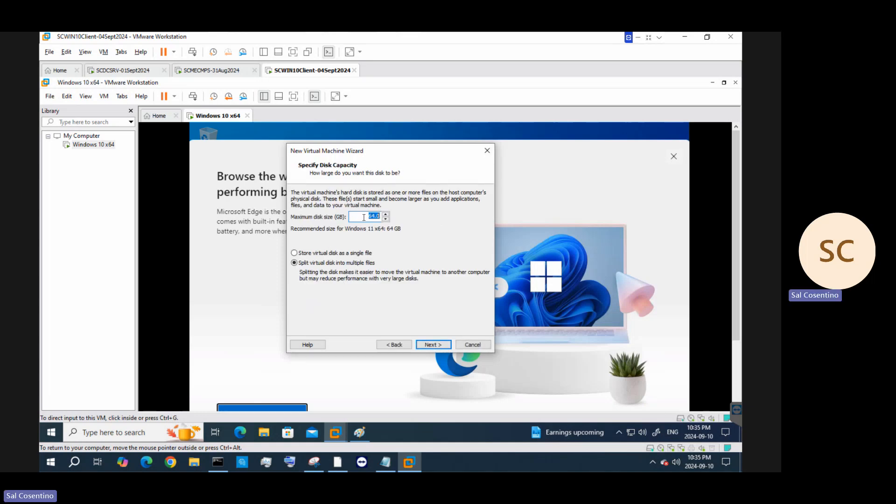
pyautogui.write('120')
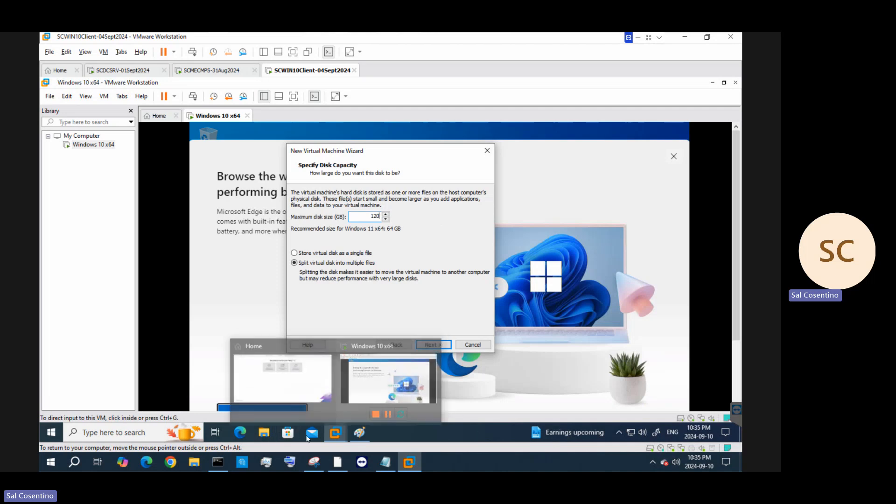
pyautogui.click(356, 433)
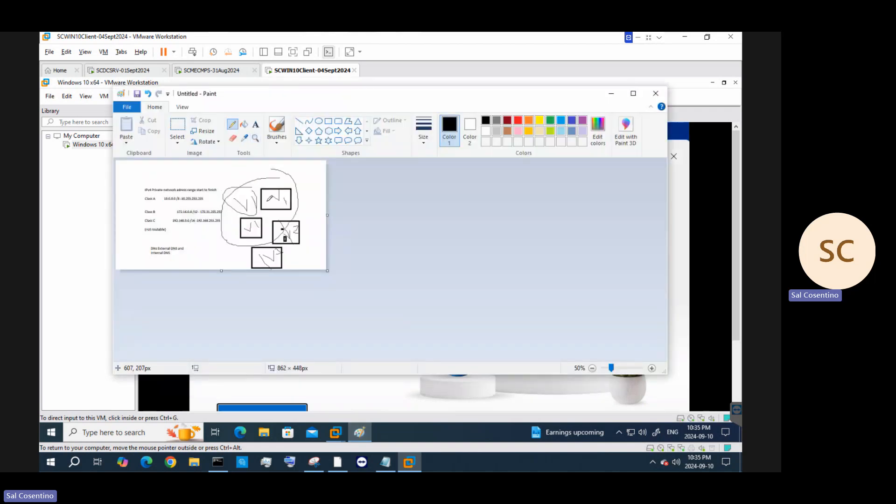
# Draw a small pencil loop and a small rectangle inside the network sketch's boxes
pyautogui.moveTo(267, 201)
pyautogui.mouseDown()
pyautogui.moveTo(268, 210)
pyautogui.moveTo(266, 200)
pyautogui.mouseUp()
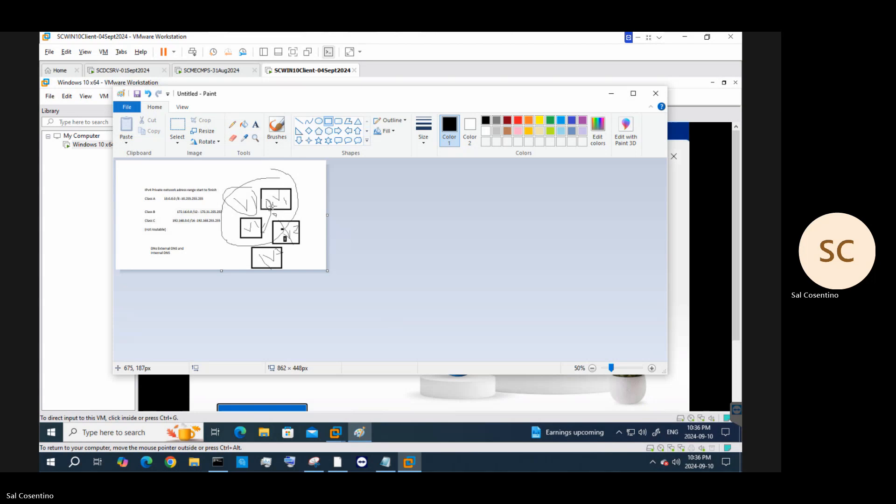
pyautogui.moveTo(262, 205); pyautogui.dragTo(255, 243)
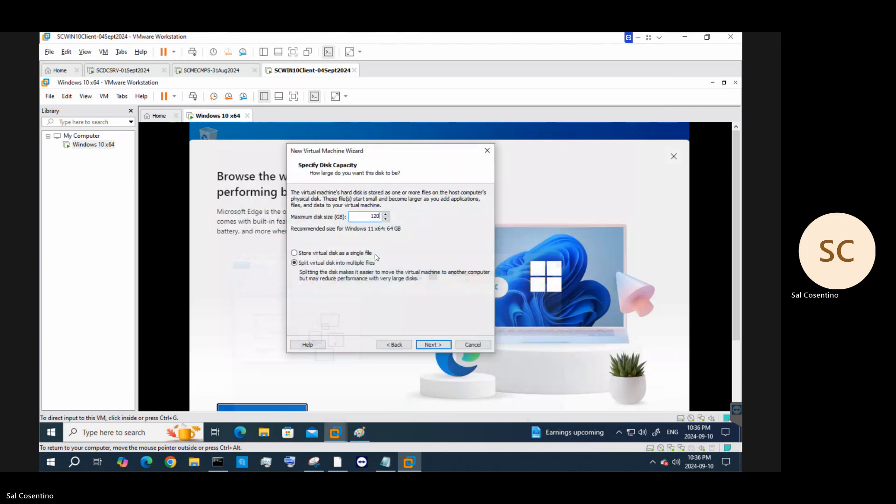
# Finish creating the encrypted Windows 11 x64 VM, then return to the Windows 10 x64 tab
pyautogui.click(430, 345)
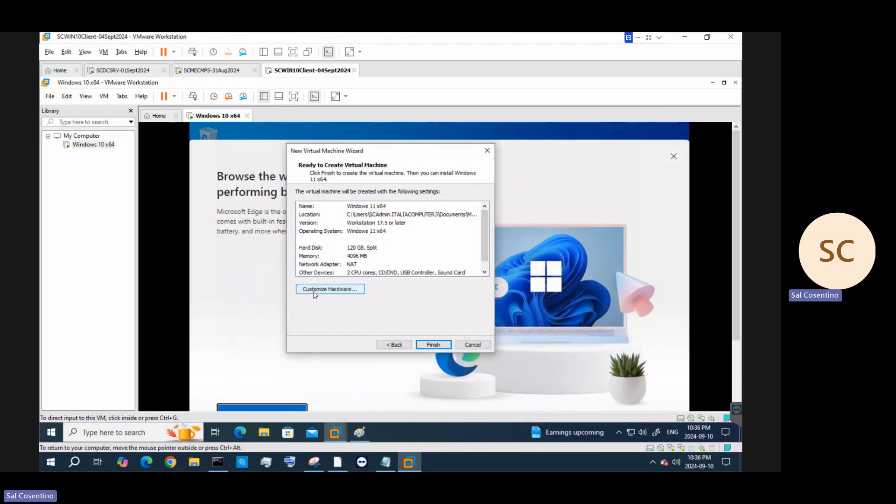
pyautogui.click(430, 345)
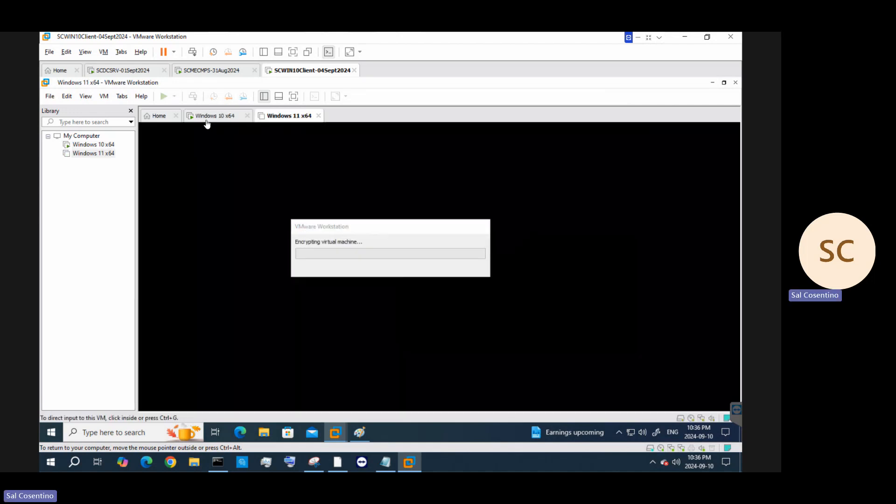
pyautogui.click(207, 119)
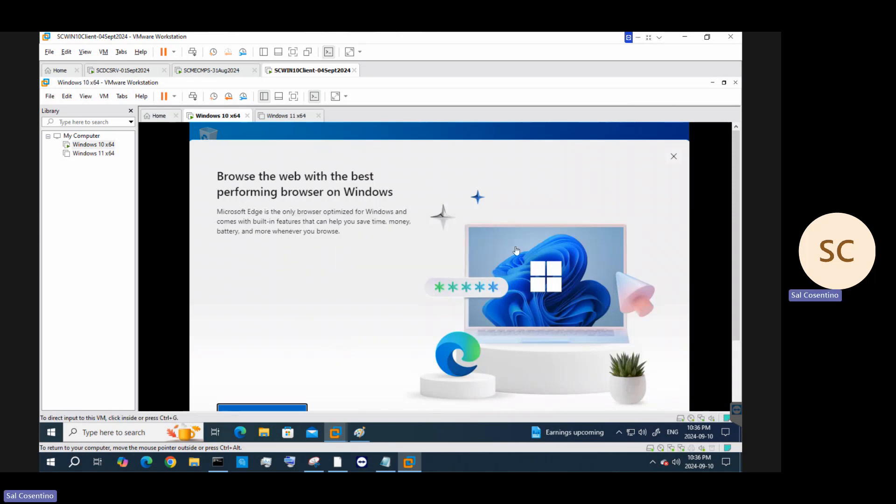
# Complete Edge's first run without sign-in, data import or personalization, then minimize Edge
pyautogui.click(293, 96)
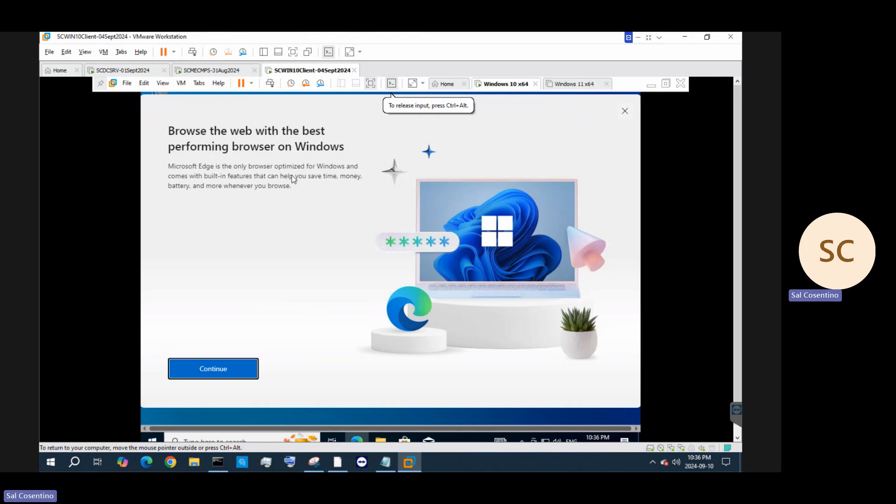
pyautogui.click(218, 372)
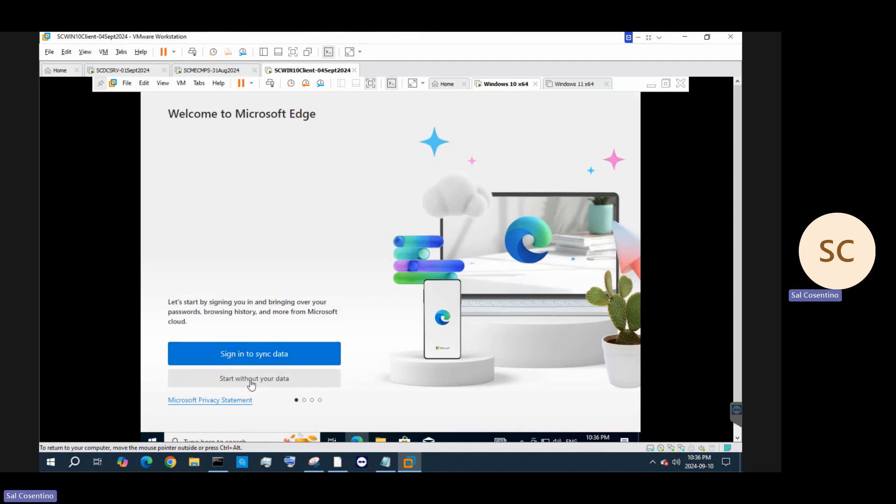
pyautogui.click(252, 383)
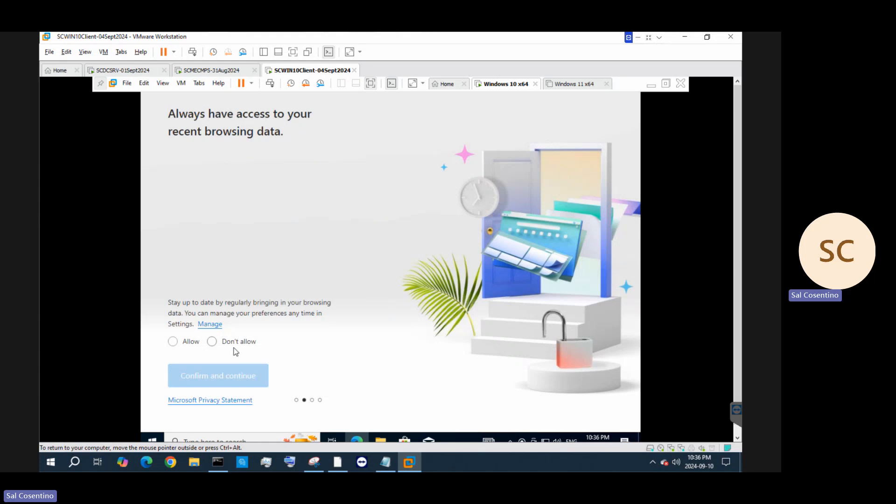
pyautogui.click(212, 341)
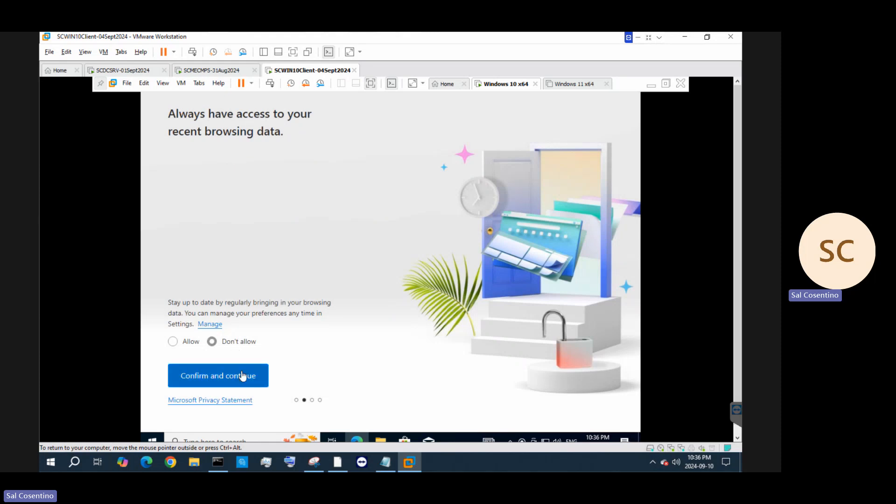
pyautogui.click(243, 377)
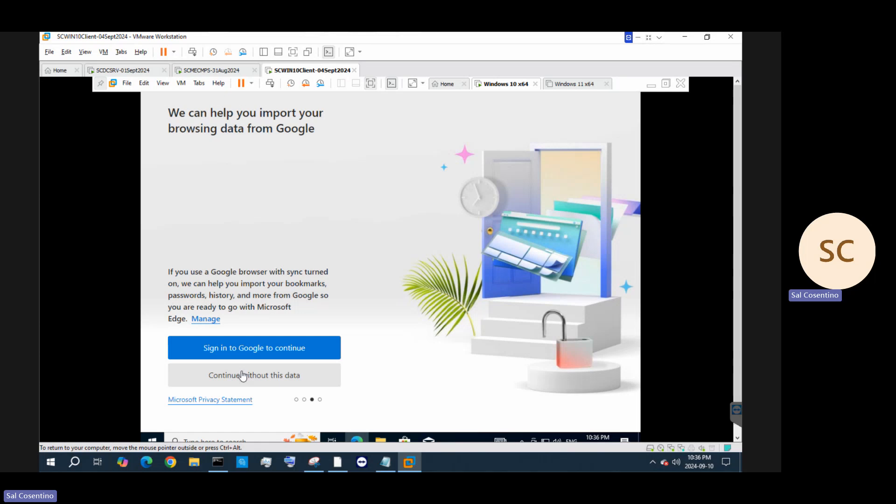
pyautogui.click(242, 376)
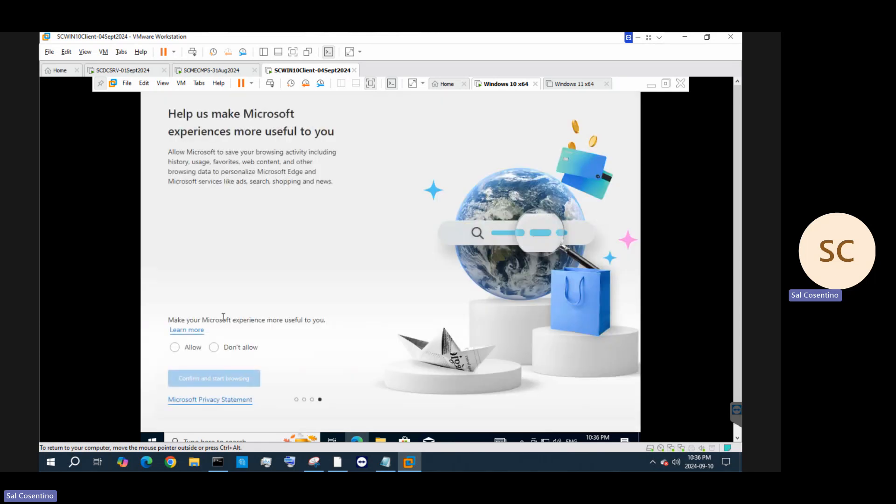
pyautogui.click(214, 347)
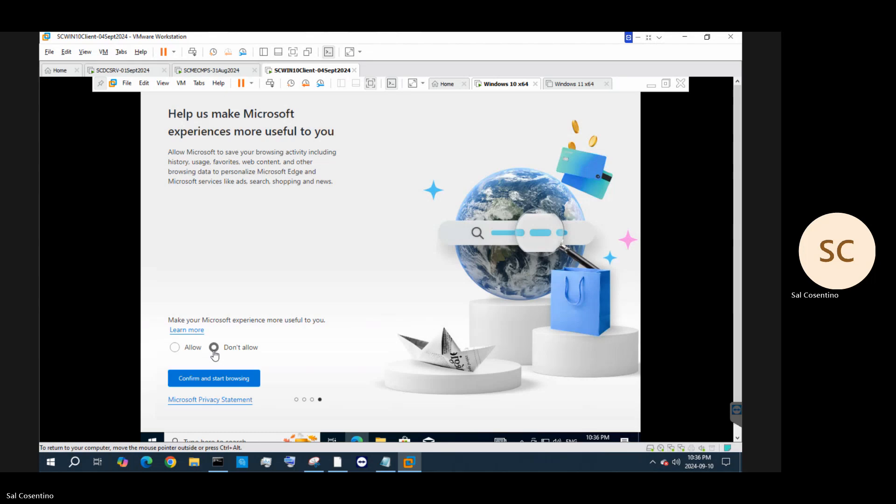
pyautogui.click(223, 379)
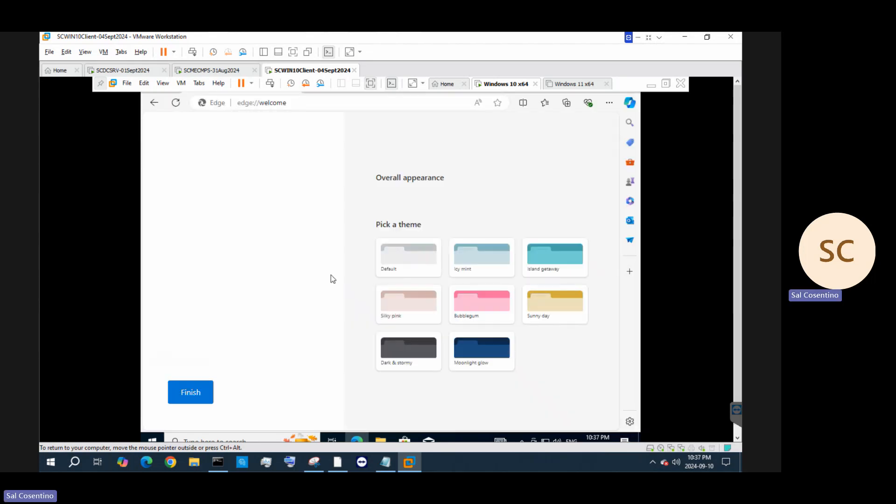
pyautogui.click(373, 85)
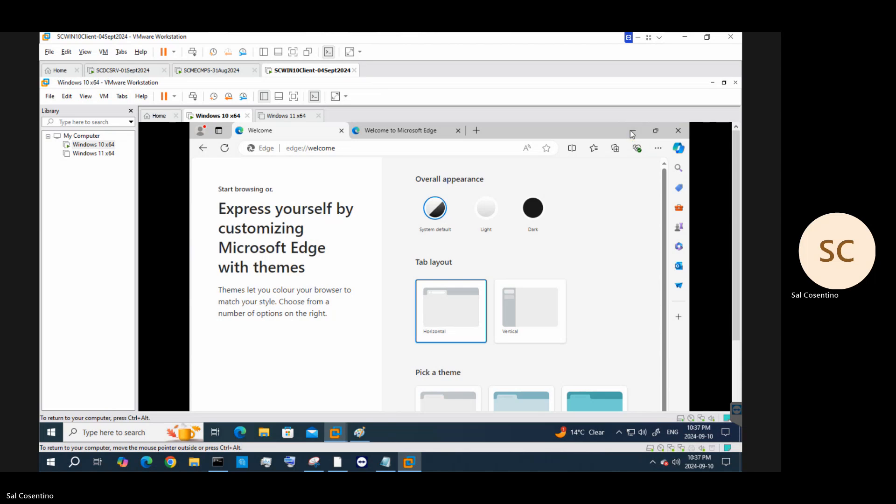
pyautogui.click(632, 133)
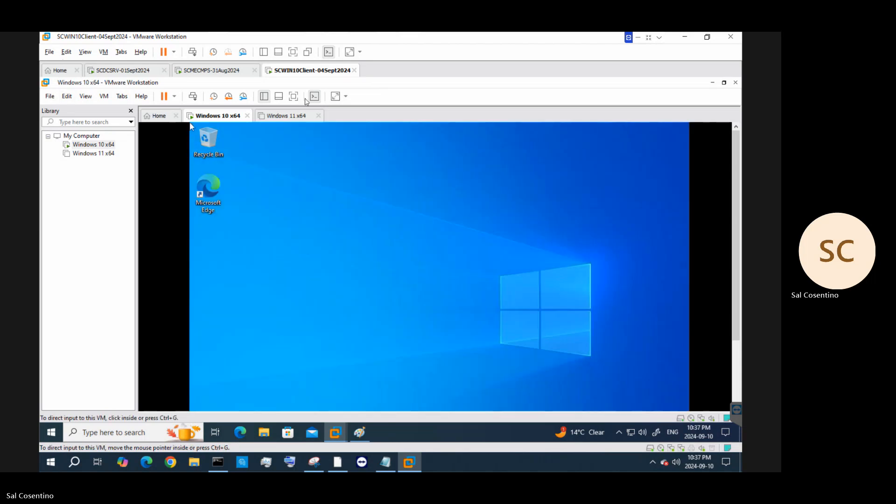
# Bring the Windows 10 VM back full screen and open File Explorer at This PC
pyautogui.click(294, 97)
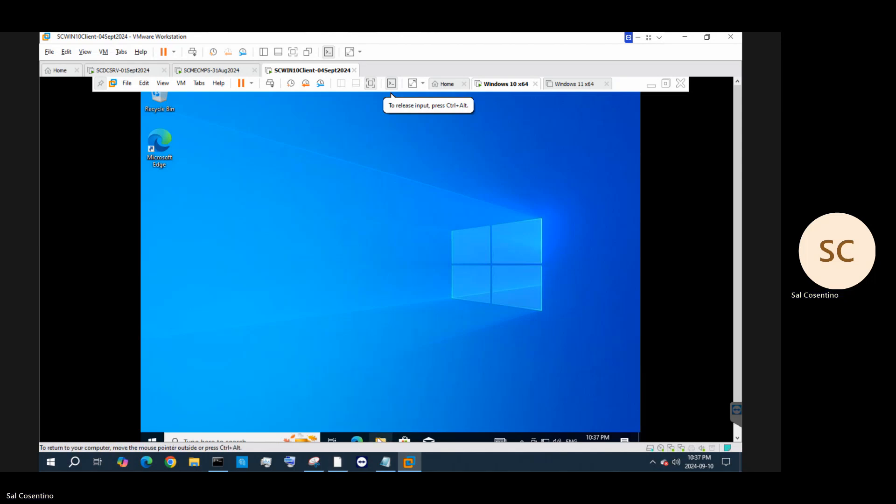
pyautogui.click(380, 440)
pyautogui.rightClick(325, 70)
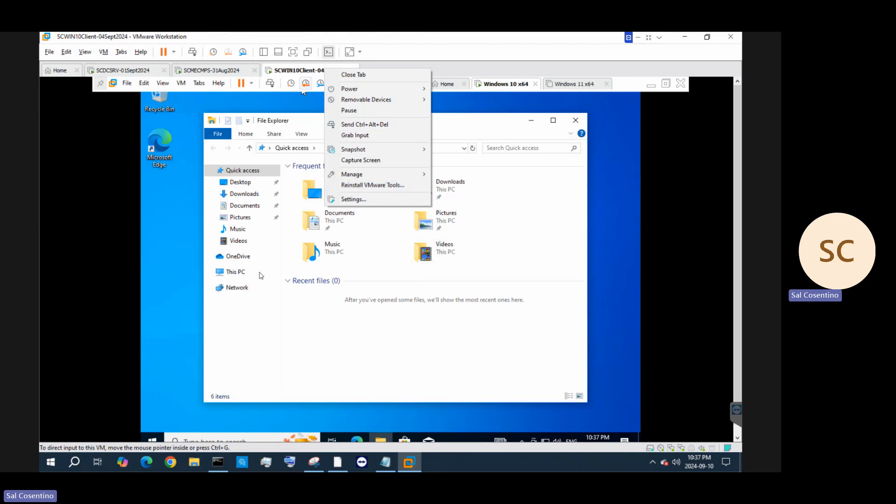
pyautogui.click(242, 276)
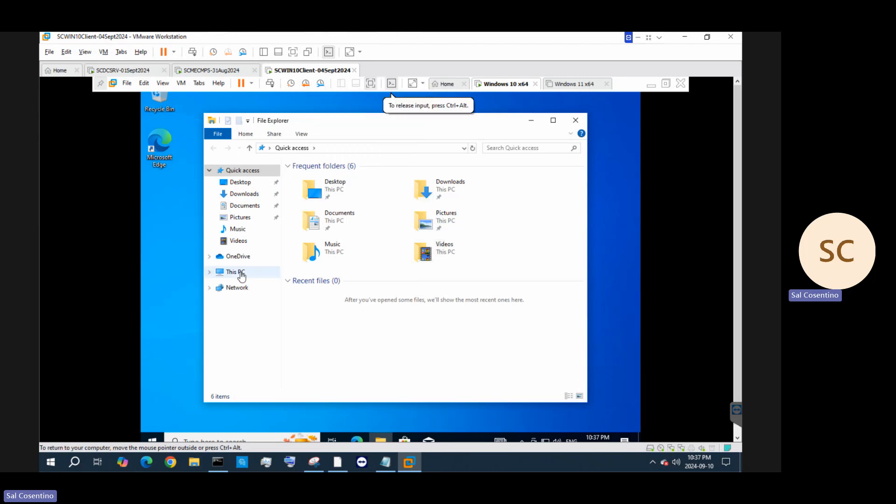
pyautogui.click(242, 276)
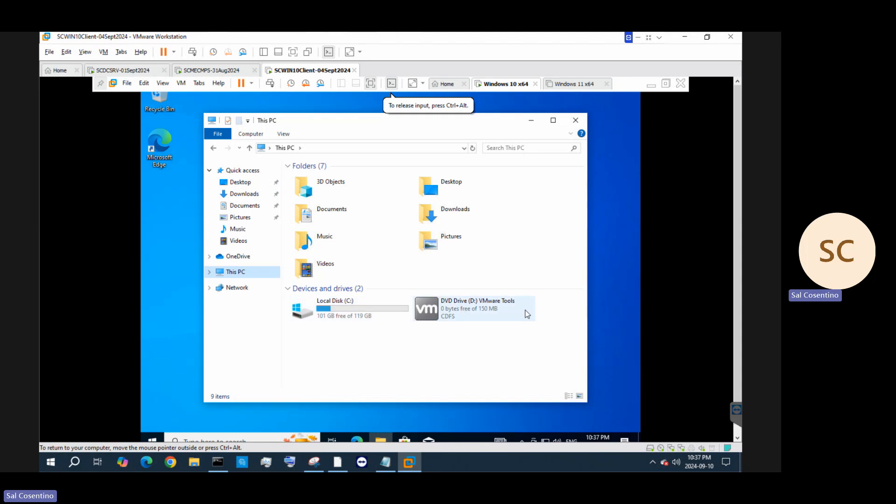
# Open the VMware Tools DVD contents and select the 64-bit setup program
pyautogui.click(512, 312)
pyautogui.doubleClick(512, 311)
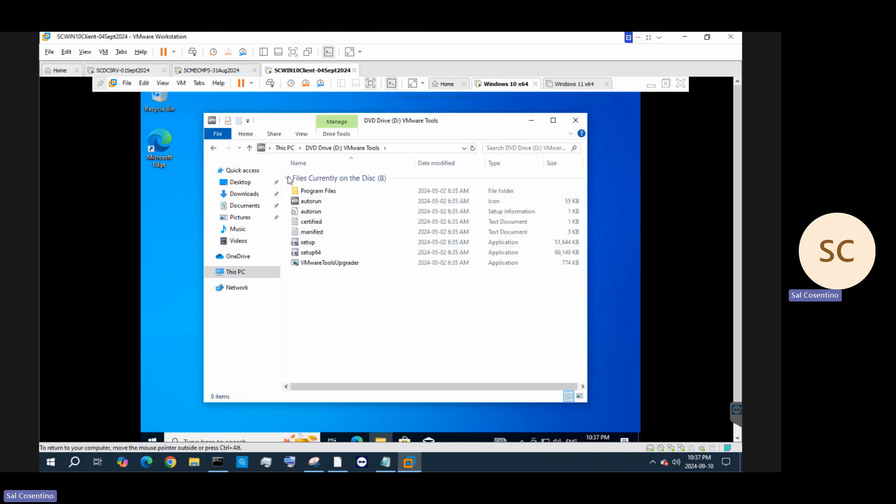
pyautogui.click(309, 204)
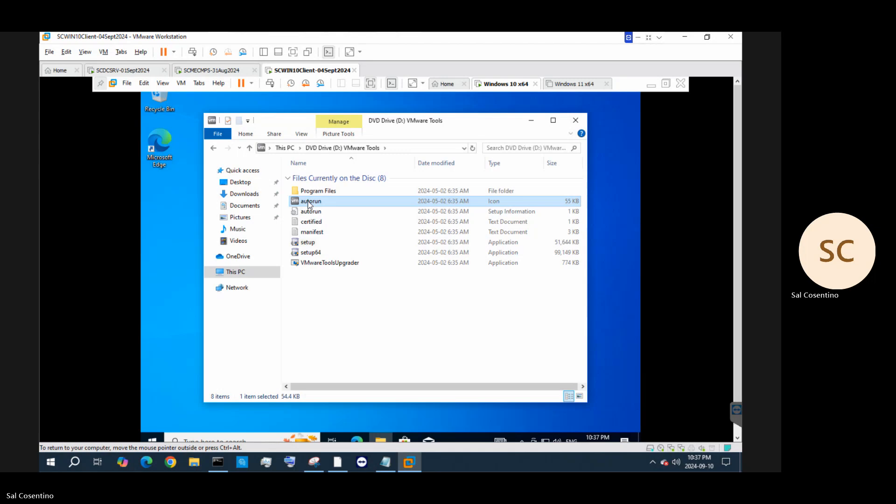
pyautogui.doubleClick(309, 204)
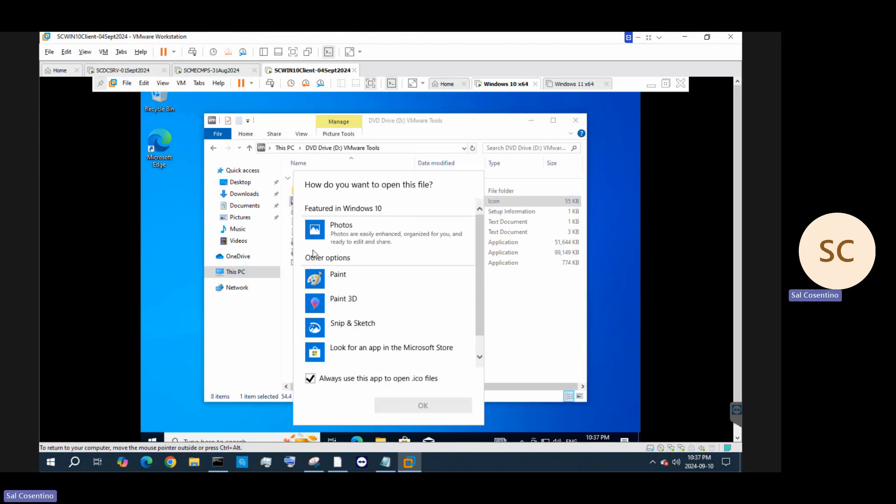
pyautogui.click(529, 311)
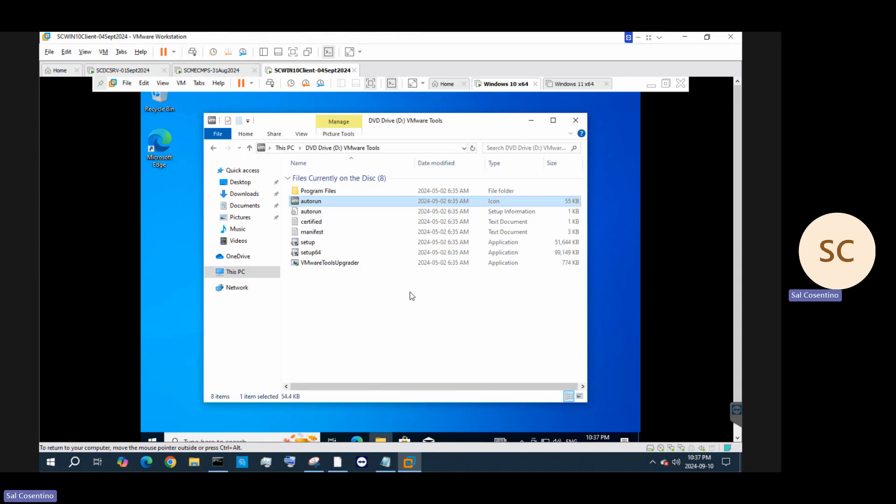
pyautogui.click(310, 253)
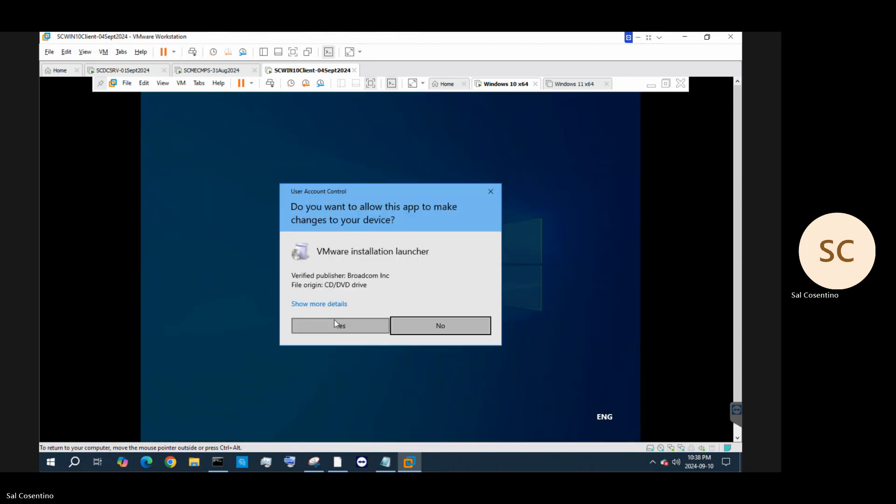
# Allow the launcher and install VMware Tools with the Typical setup type
pyautogui.click(334, 323)
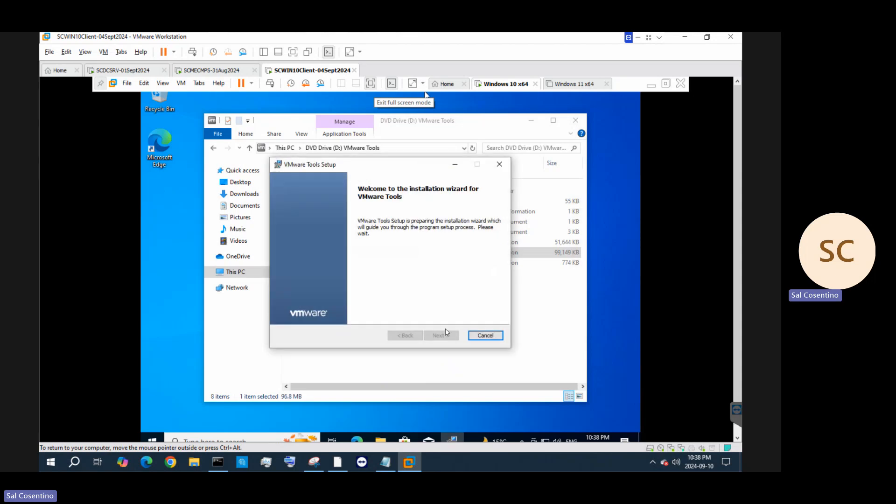
pyautogui.click(435, 336)
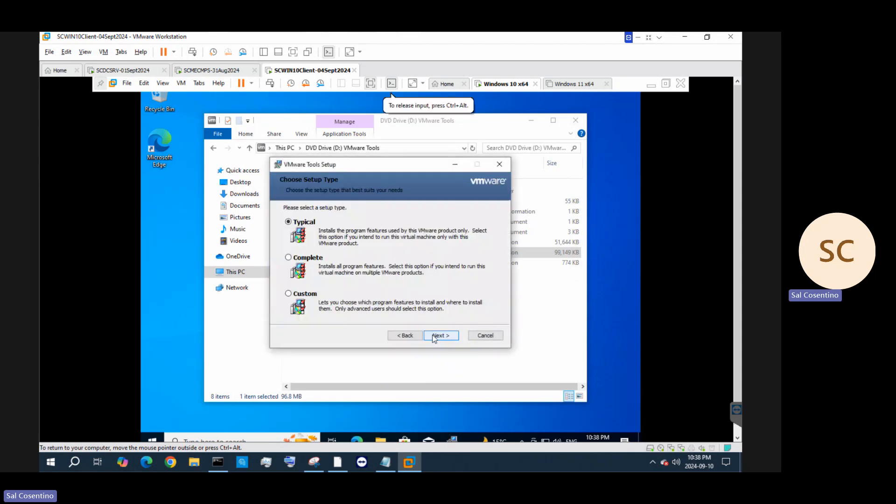
pyautogui.click(434, 336)
pyautogui.click(432, 334)
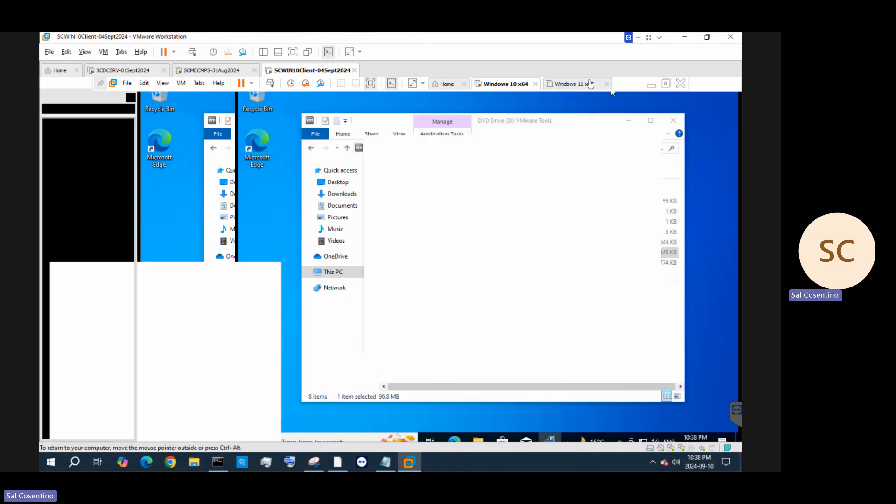
# Open the Display device settings of the Windows 11 x64 VM
pyautogui.click(590, 84)
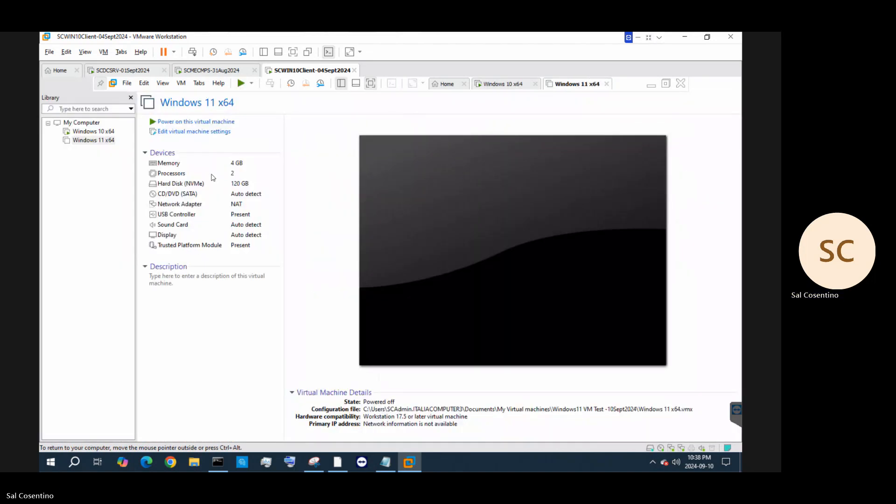
pyautogui.click(241, 239)
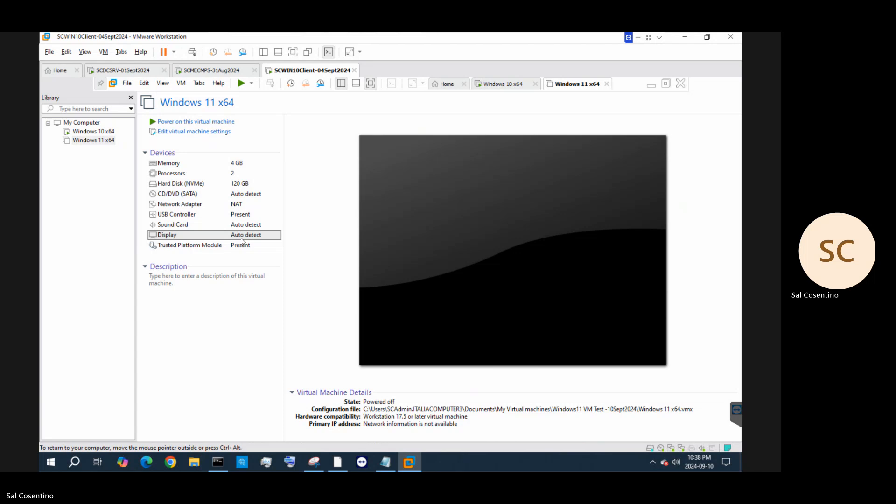
pyautogui.doubleClick(242, 238)
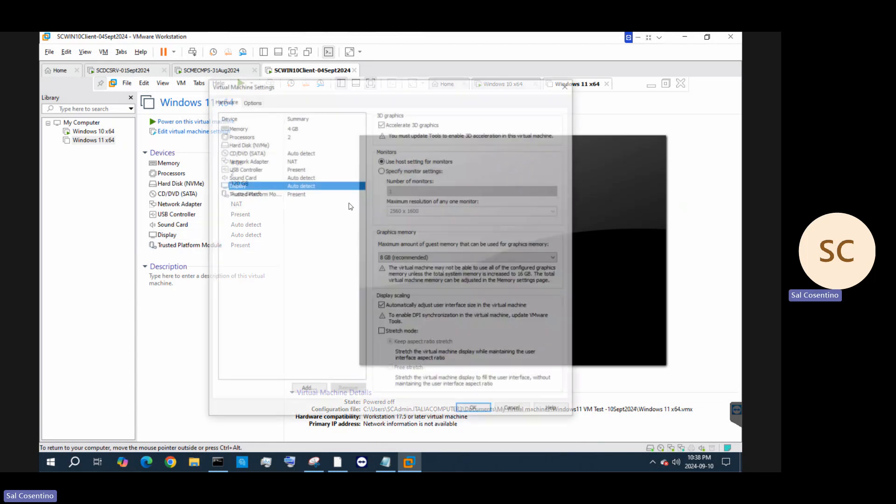
# Specify monitor settings manually with 2 monitors for the Windows 11 VM
pyautogui.click(381, 170)
pyautogui.click(473, 190)
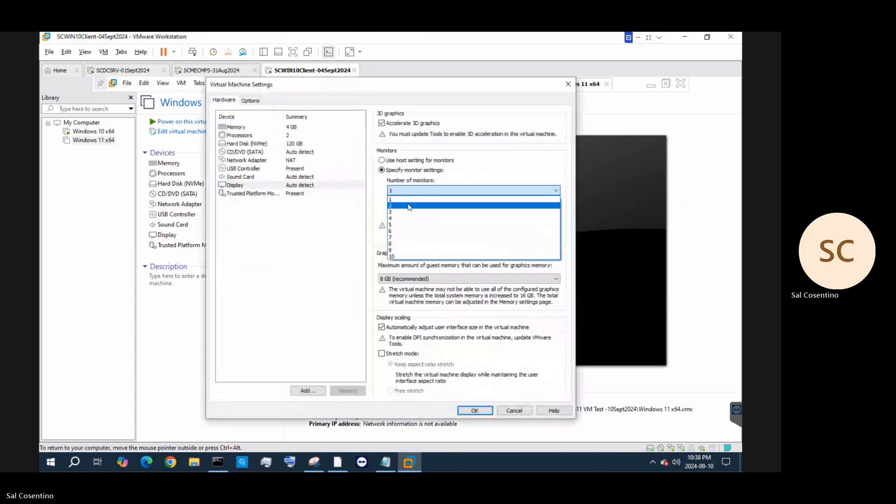
pyautogui.click(409, 208)
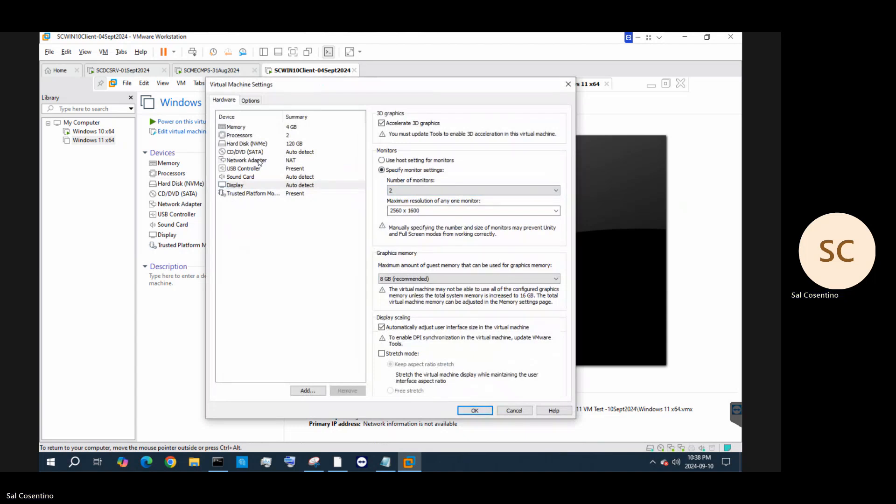
# Enable secure boot under Options > Advanced
pyautogui.click(250, 101)
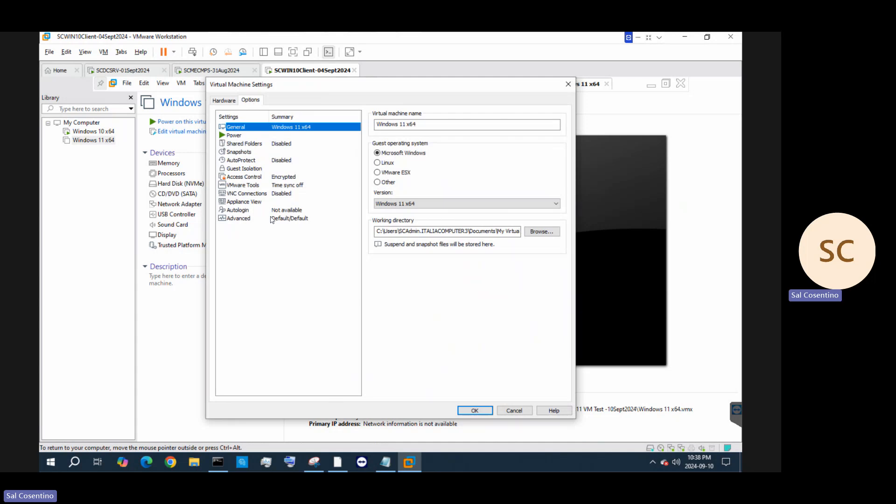
pyautogui.click(272, 218)
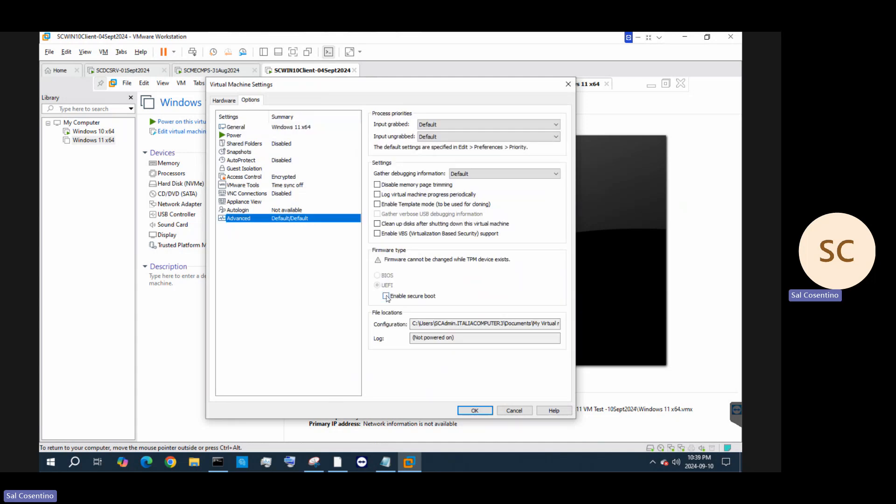
pyautogui.click(387, 297)
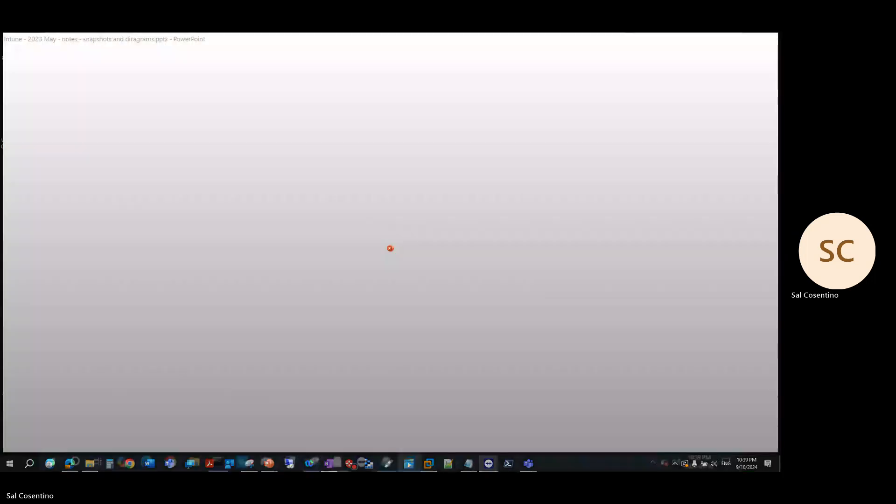
# Switch to the PowerPoint deck and drag its window aside to reveal VMware Workstation
pyautogui.hotkey('alt', 'Tab')
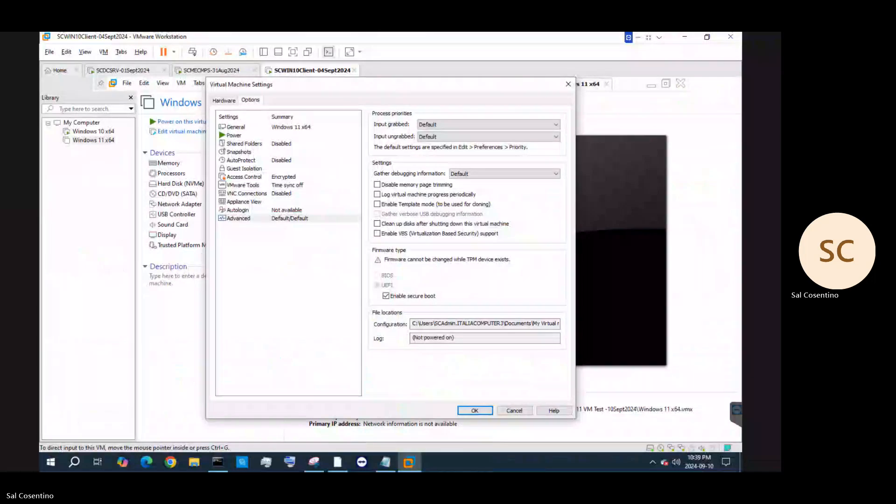
pyautogui.hotkey('alt', 'Tab')
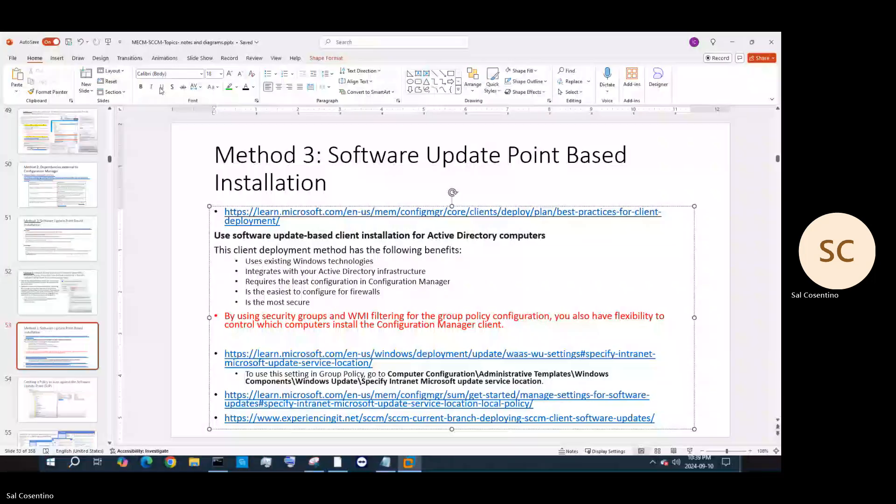
pyautogui.moveTo(574, 39); pyautogui.dragTo(0, 253)
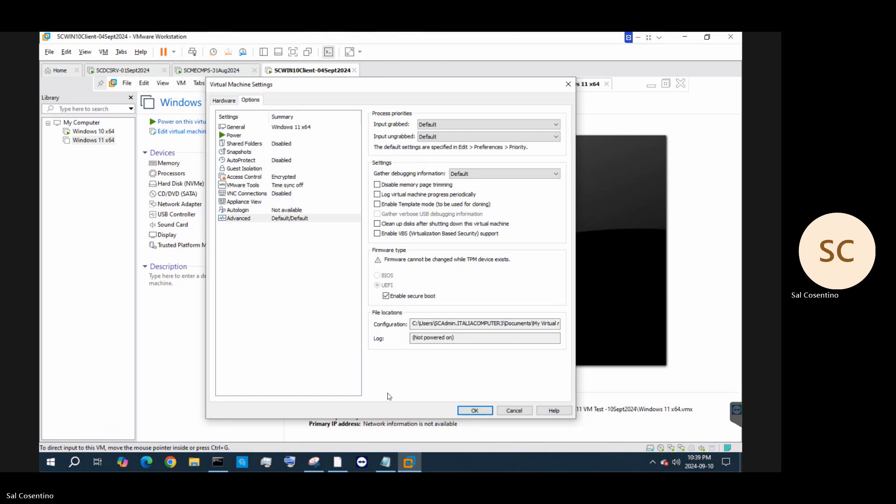
# Save the Windows 11 settings with secure boot, then finish VMware Tools setup in Windows 10
pyautogui.click(387, 299)
pyautogui.click(484, 415)
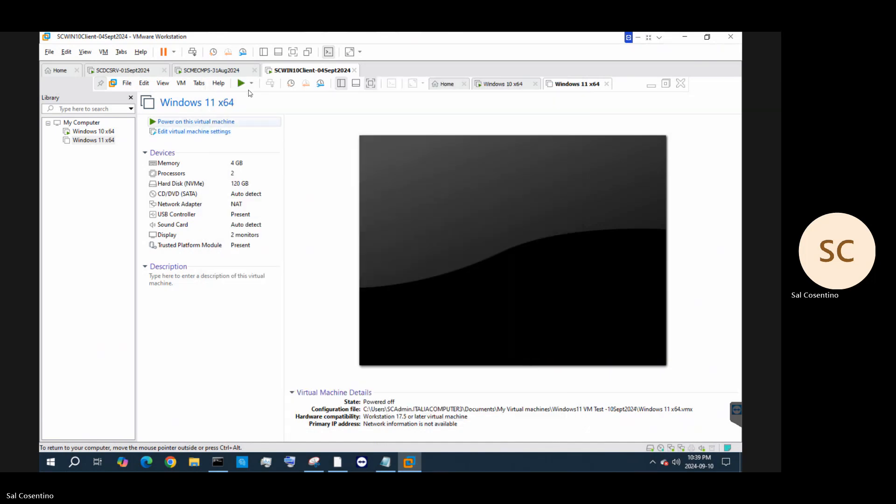
pyautogui.click(89, 132)
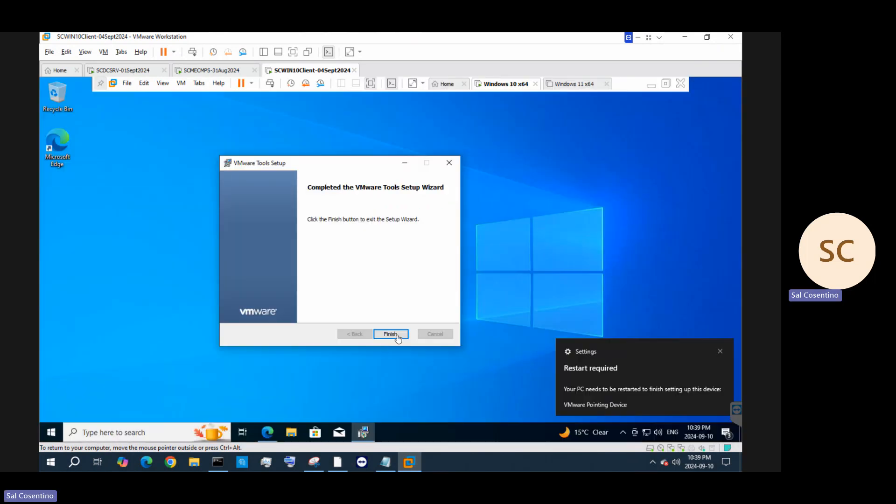
pyautogui.click(398, 335)
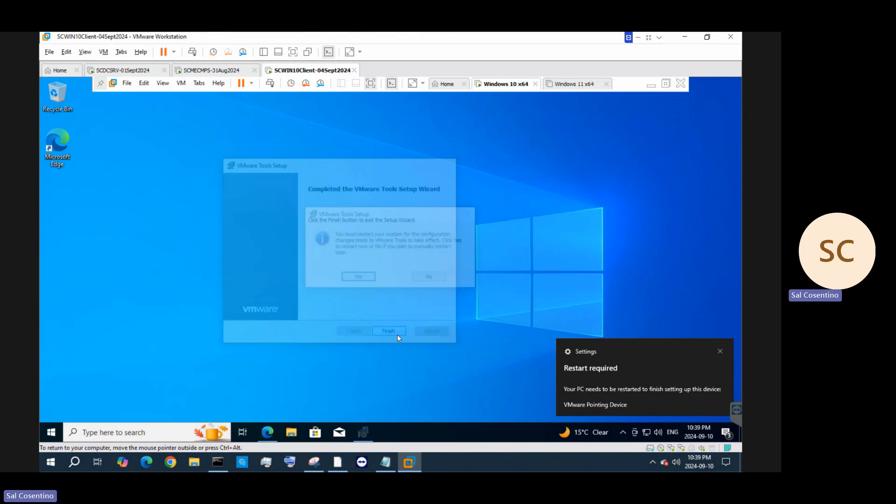
# Postpone the VMware Tools restart and run winver from the guest's Windows search
pyautogui.click(431, 279)
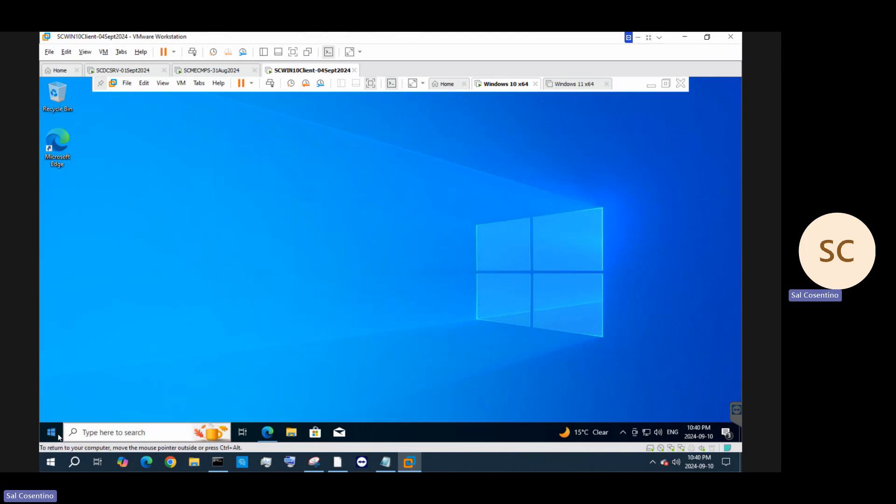
pyautogui.click(106, 434)
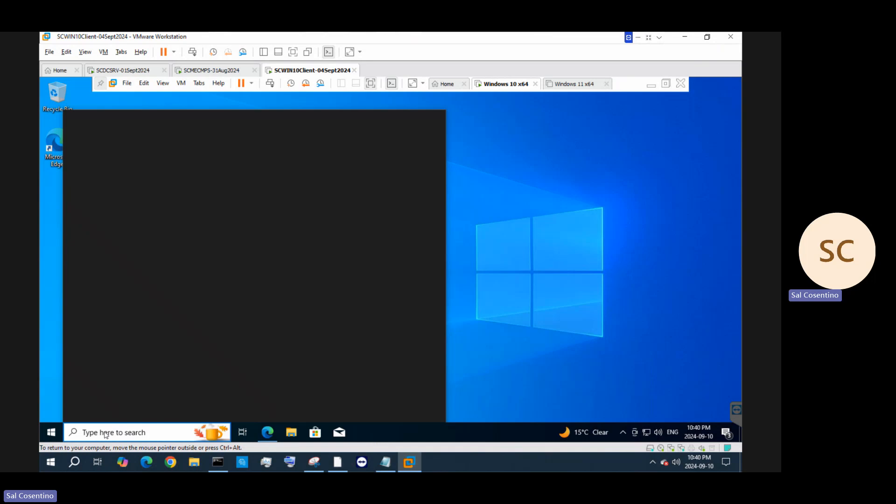
pyautogui.write('sys')
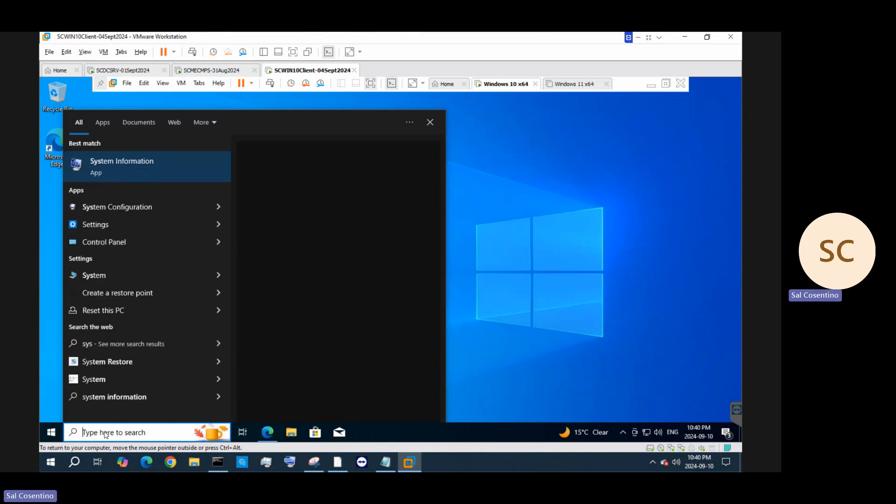
pyautogui.press('BackSpace')
pyautogui.press('BackSpace')
pyautogui.press('BackSpace')
pyautogui.write('winver')
pyautogui.press('Return')
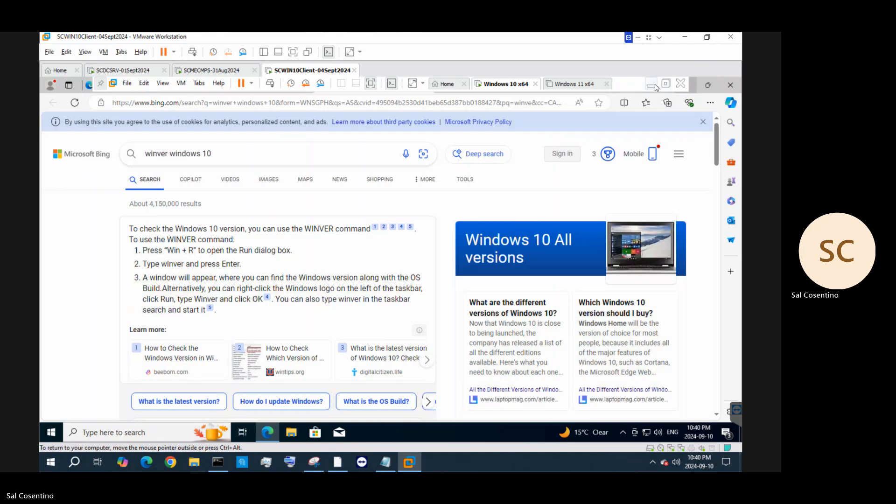
# Minimize Edge, confirm version 22H2 with winver, then search 'syss' and dismiss the panel
pyautogui.click(693, 87)
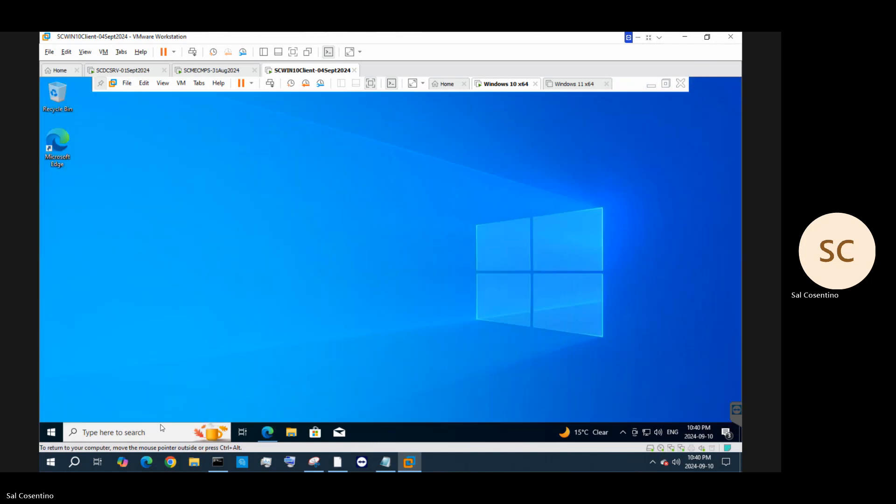
pyautogui.click(121, 432)
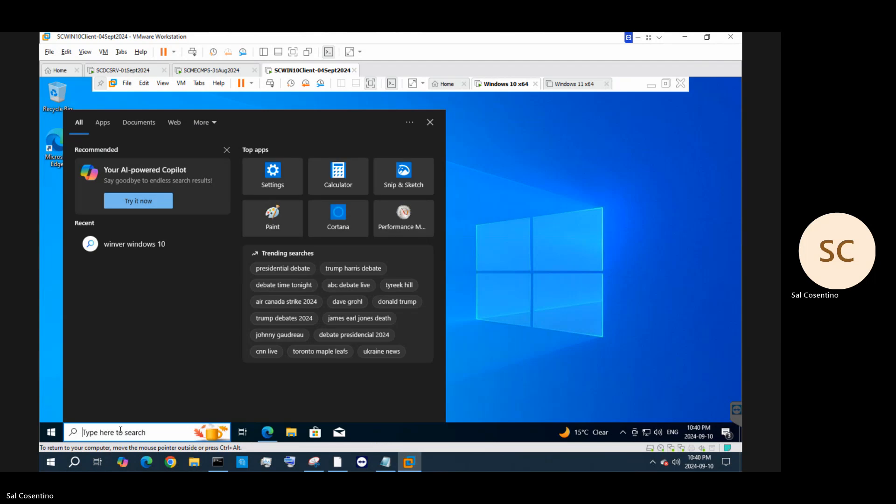
pyautogui.write('winver')
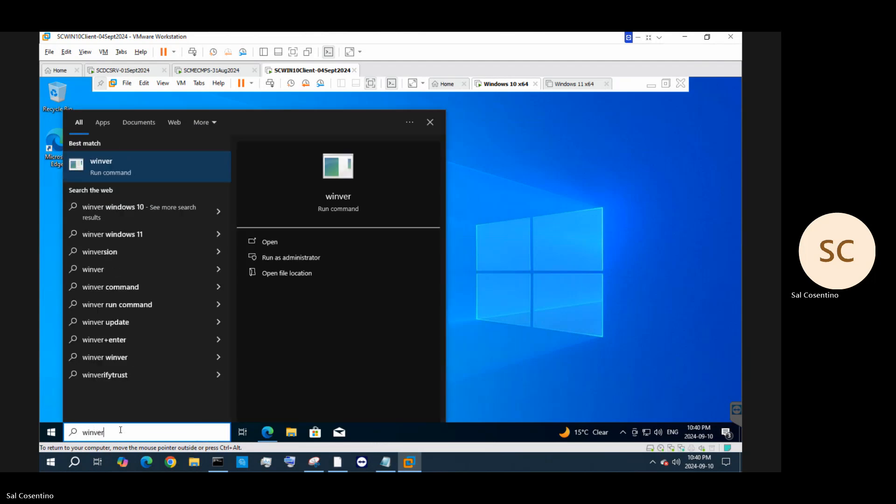
pyautogui.press('Return')
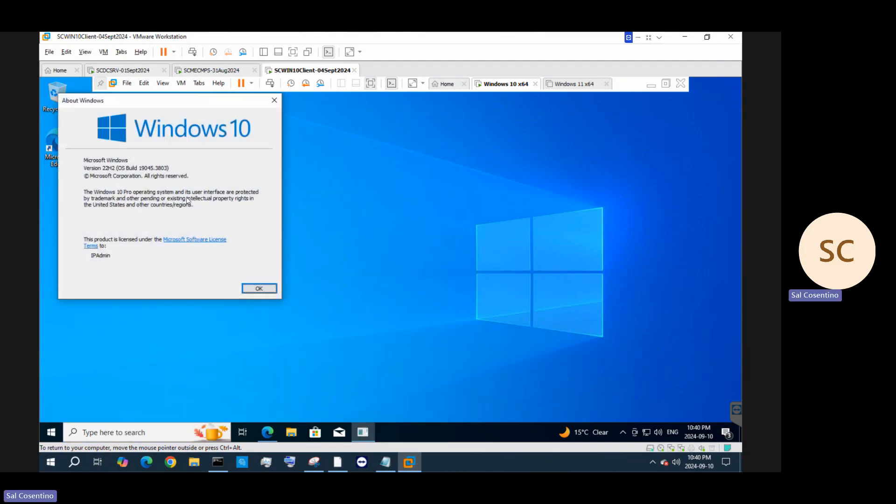
pyautogui.click(274, 100)
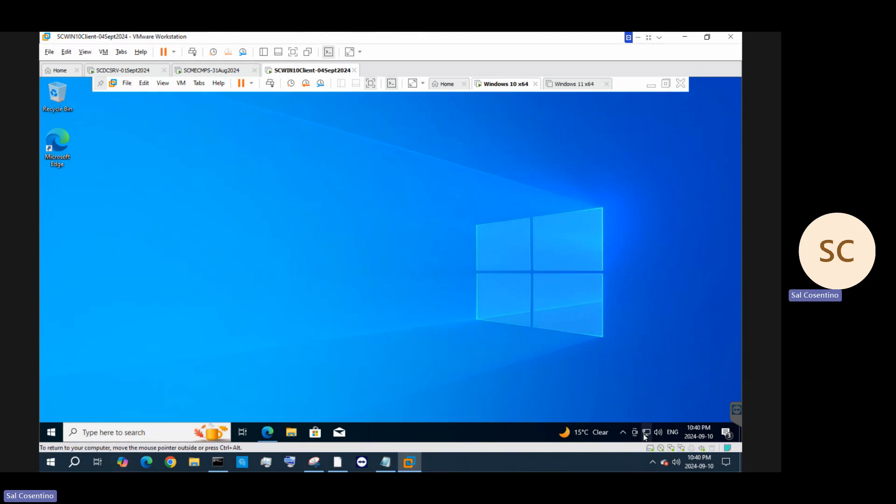
pyautogui.click(114, 433)
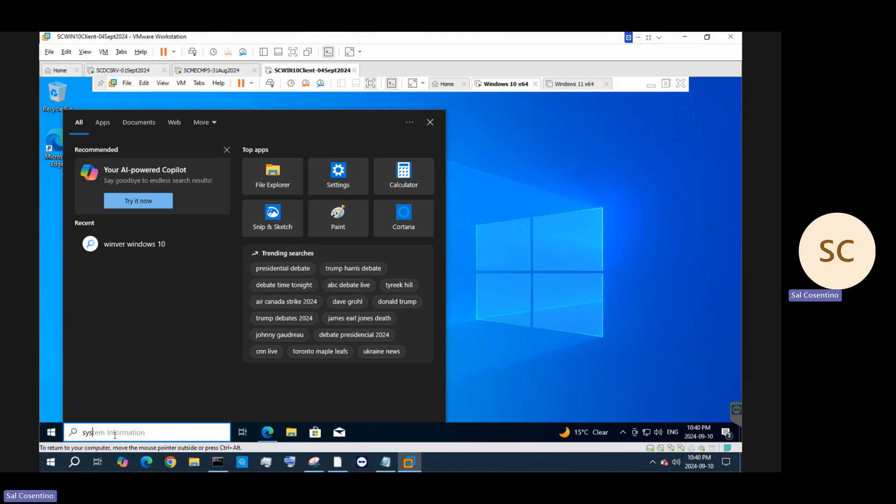
pyautogui.write('syss')
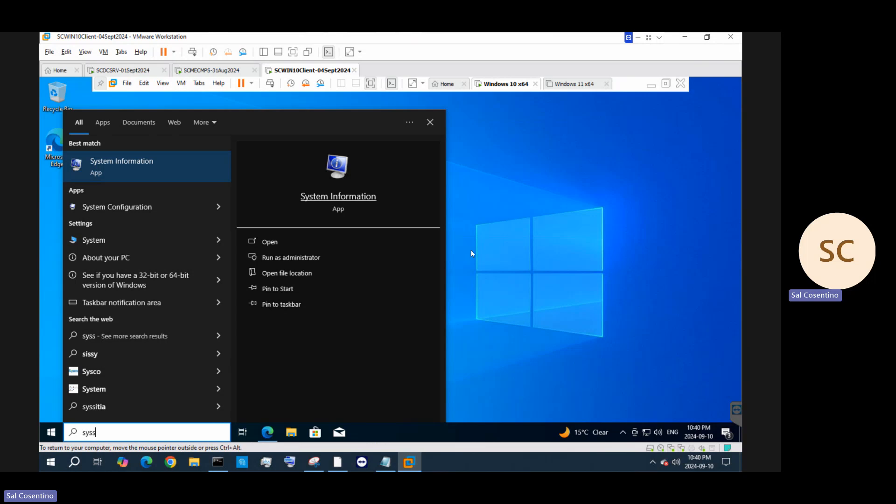
pyautogui.click(430, 122)
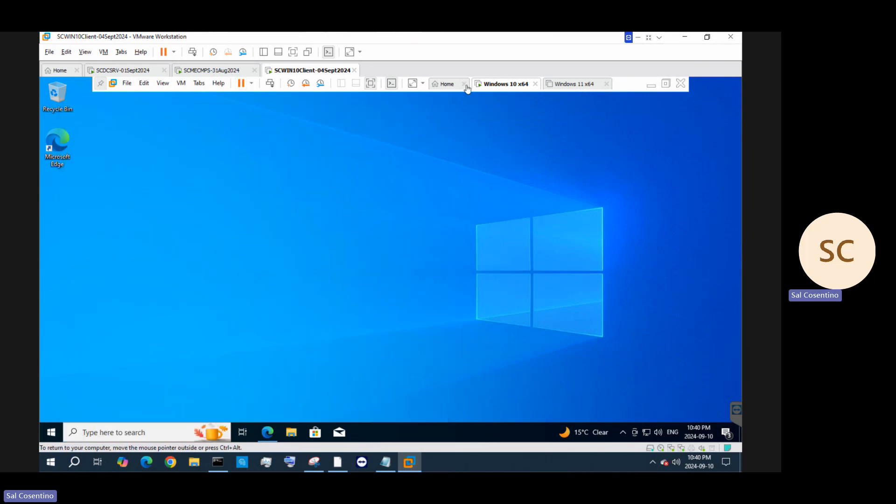
# Shut down the Windows 10 guest via Power > Shut Down Guest and switch to Windows 11 x64
pyautogui.rightClick(499, 87)
pyautogui.moveTo(534, 110)
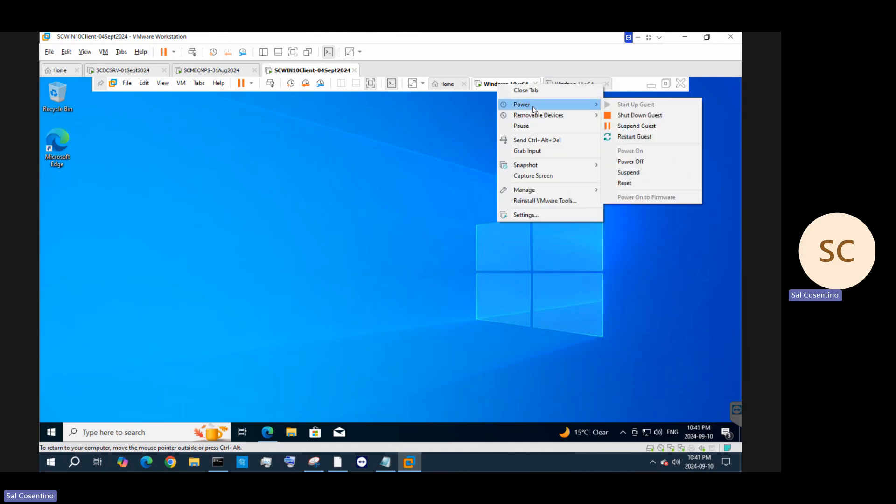
pyautogui.click(630, 115)
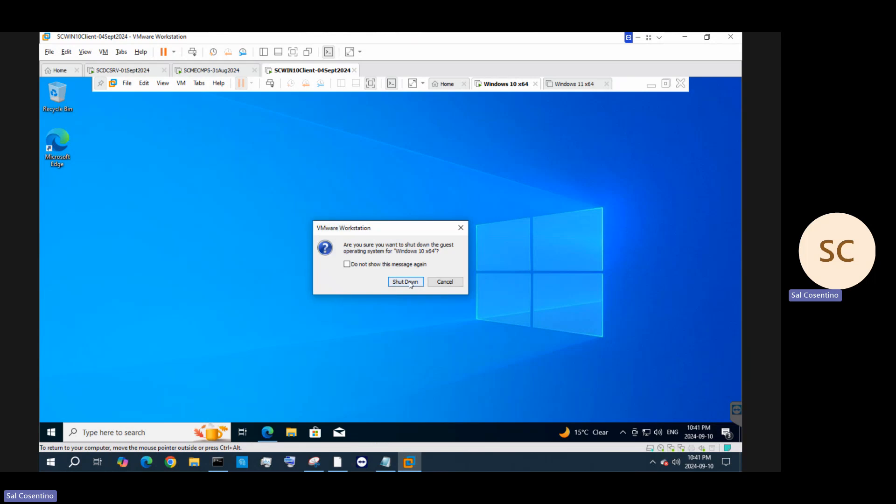
pyautogui.click(406, 281)
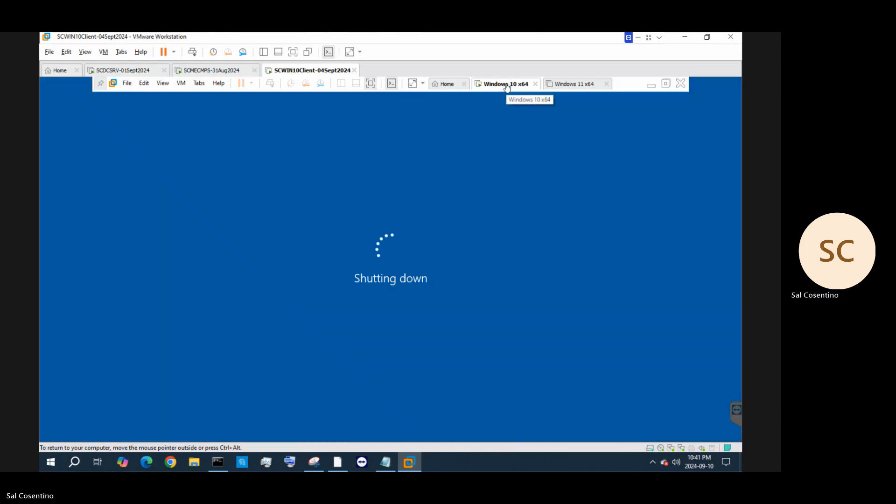
pyautogui.rightClick(506, 86)
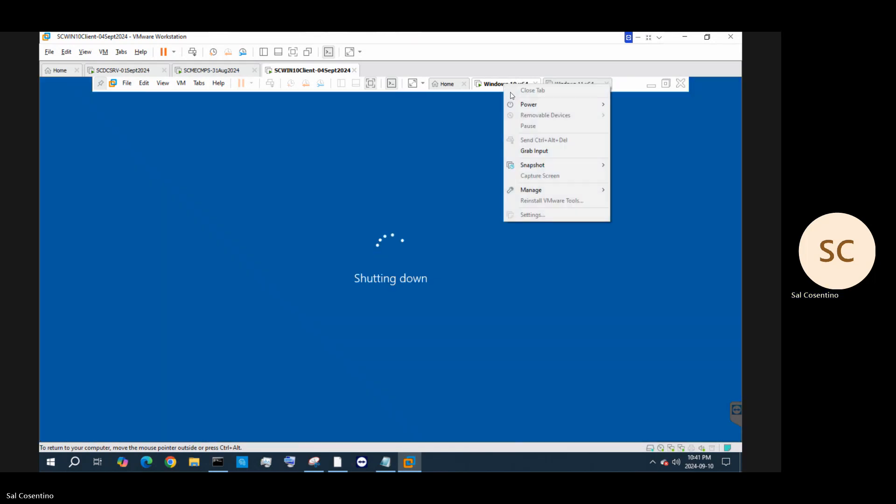
pyautogui.click(587, 83)
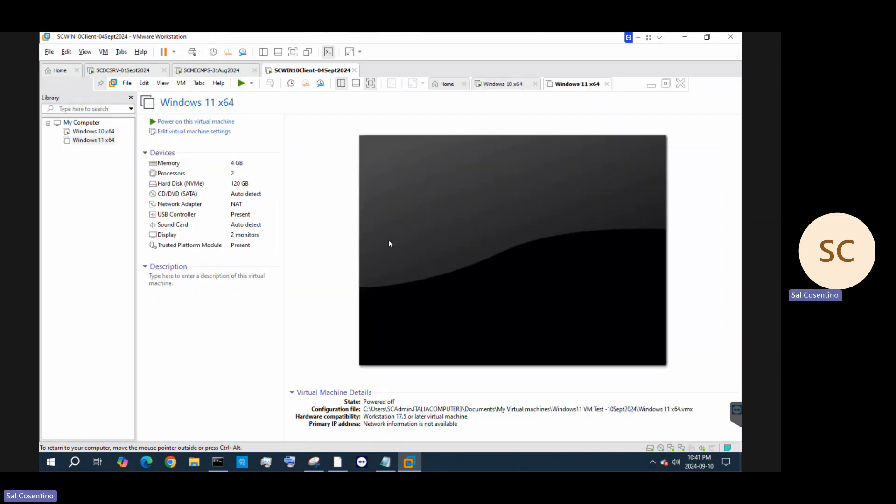
pyautogui.click(241, 198)
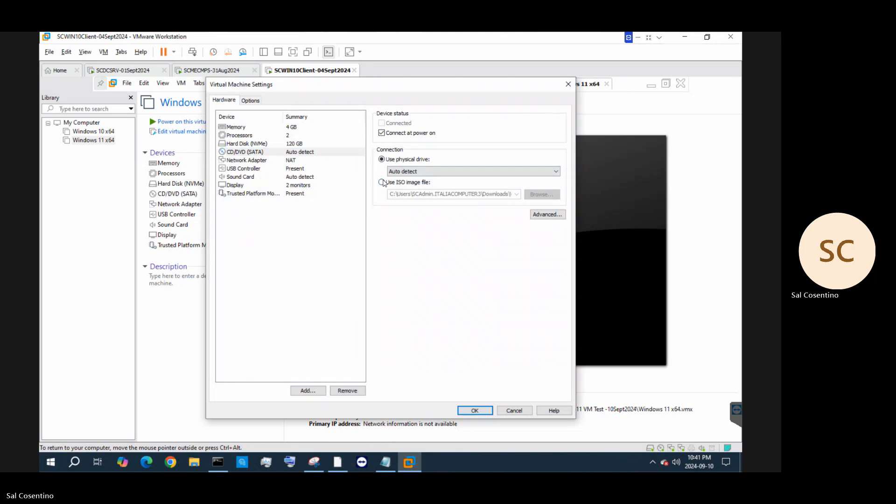
pyautogui.click(533, 196)
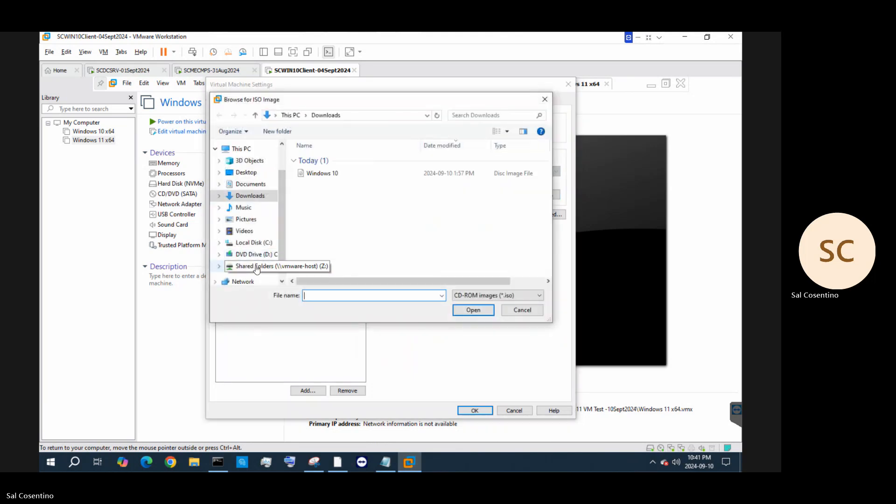
pyautogui.scroll(-1, 256, 269)
pyautogui.click(255, 250)
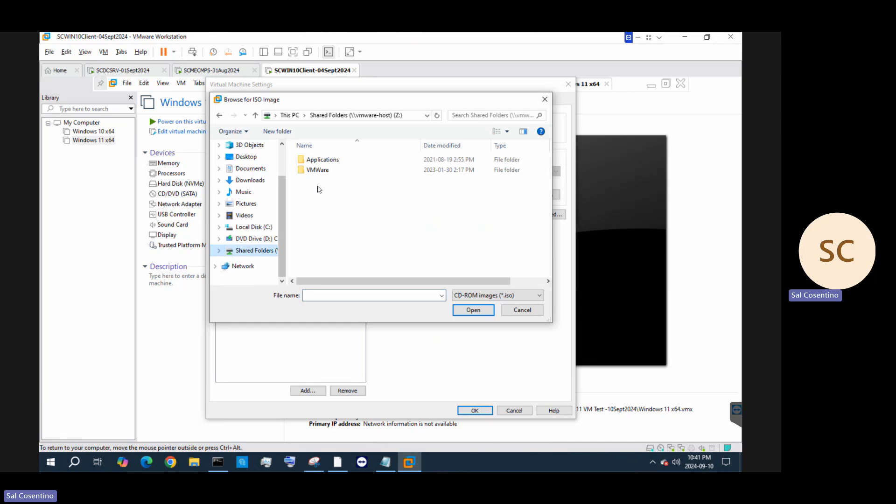
pyautogui.doubleClick(318, 170)
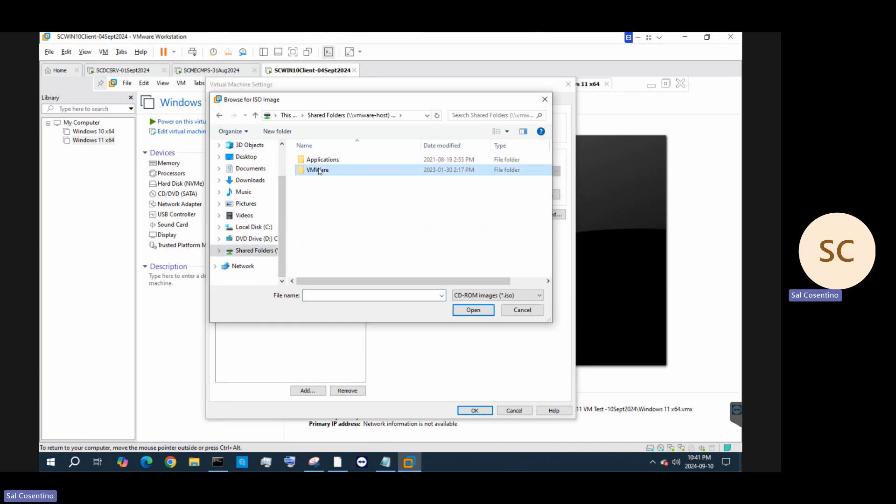
pyautogui.click(348, 116)
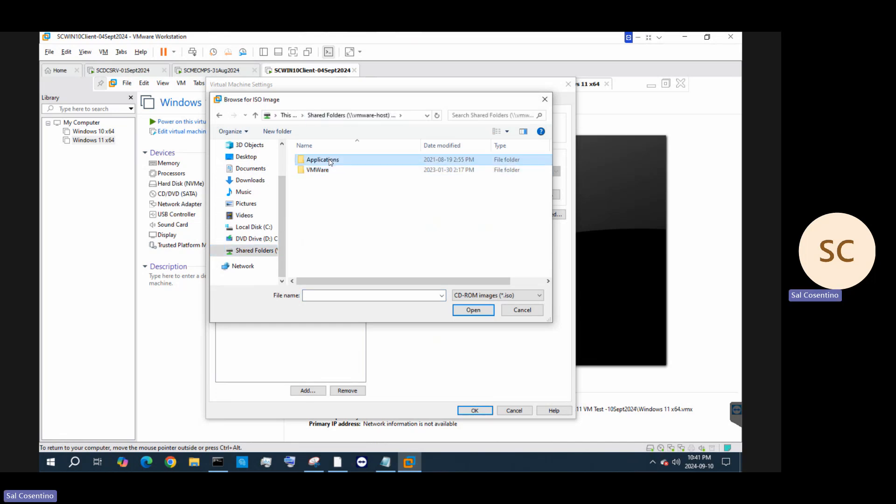
pyautogui.doubleClick(330, 162)
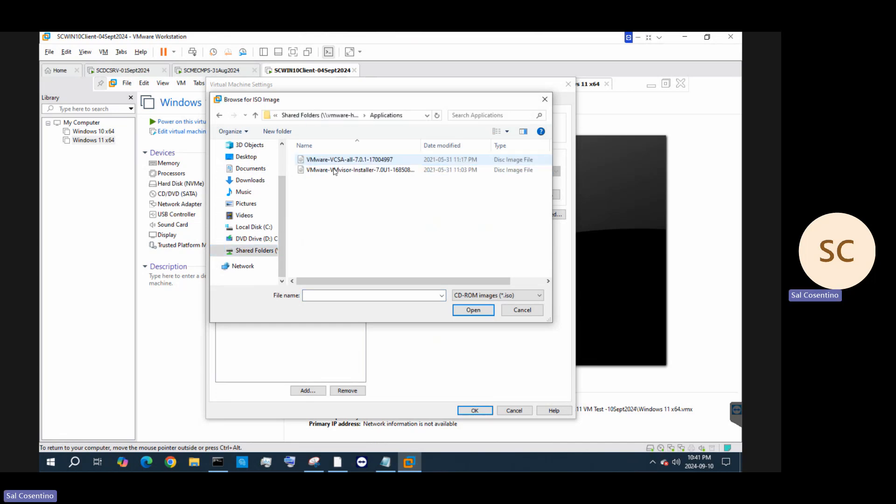
pyautogui.click(336, 117)
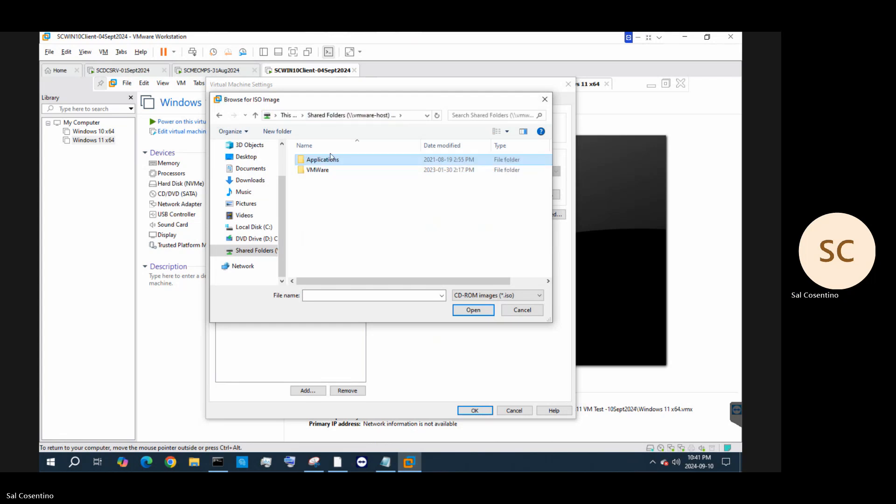
pyautogui.click(545, 100)
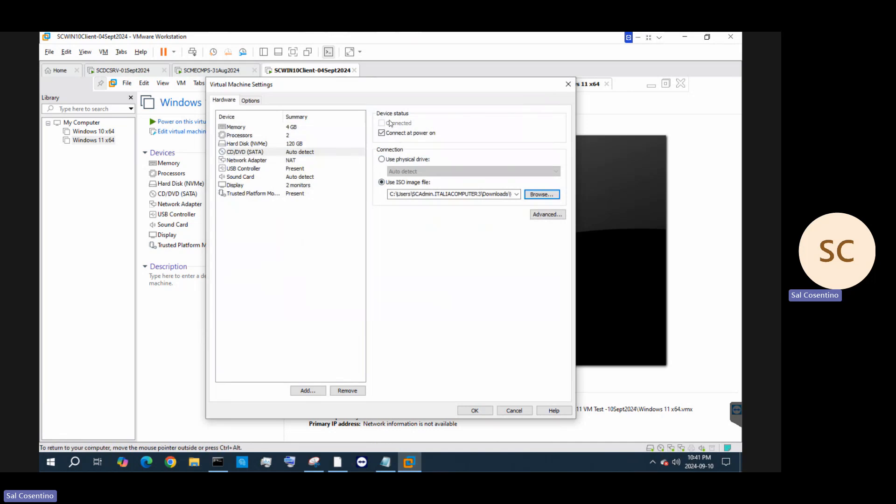
pyautogui.click(568, 85)
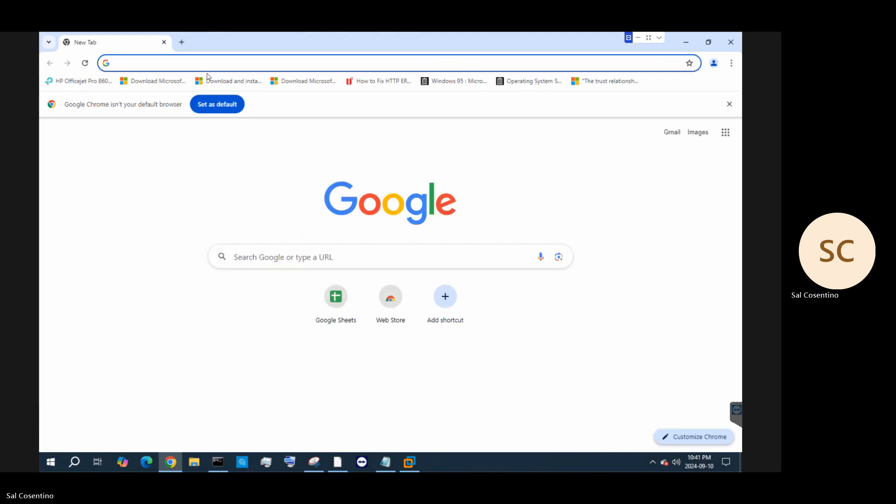
# Search 'windows 11 iso download' and choose the Windows 11 multi-edition ISO on Microsoft's page
pyautogui.write('win')
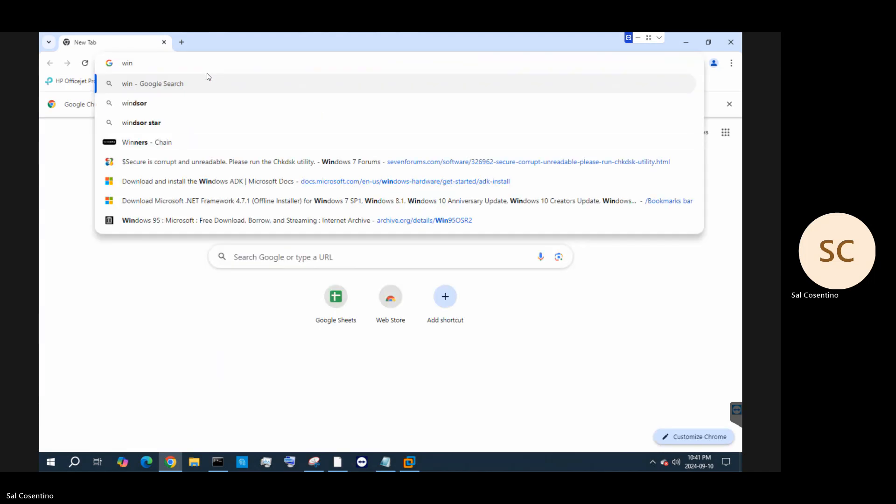
pyautogui.write('dows 11 iso')
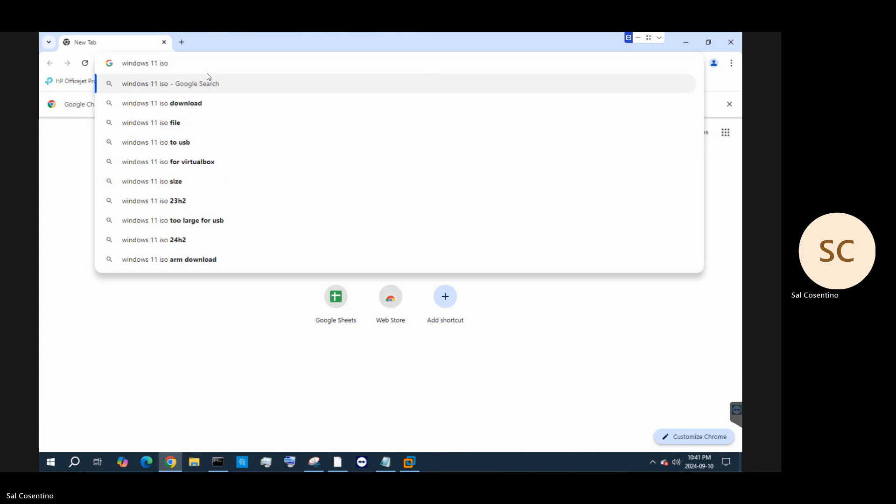
pyautogui.write(' download')
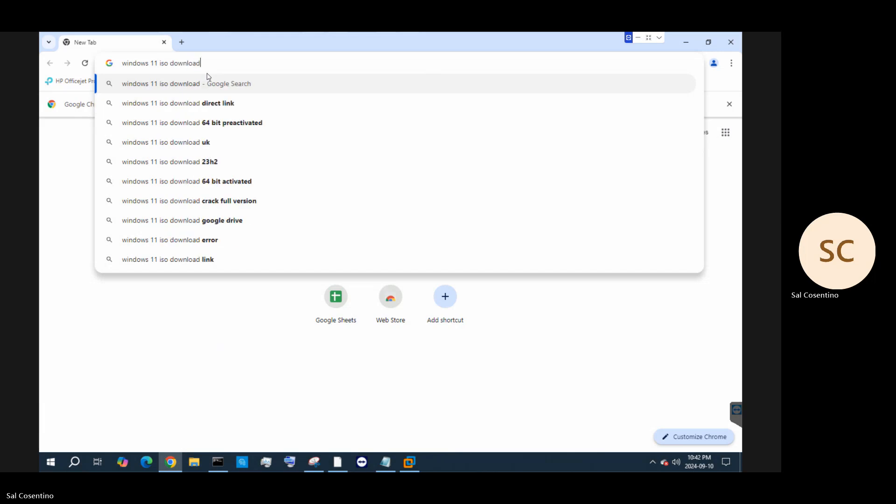
pyautogui.press('Return')
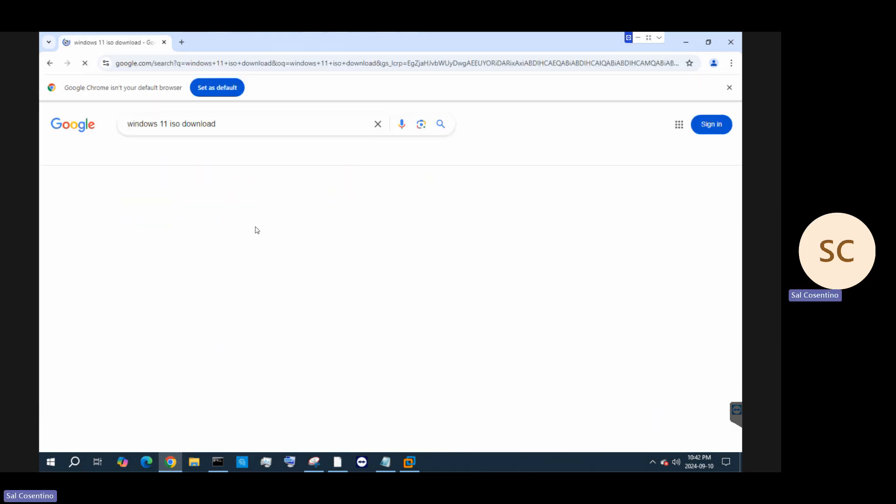
pyautogui.click(224, 207)
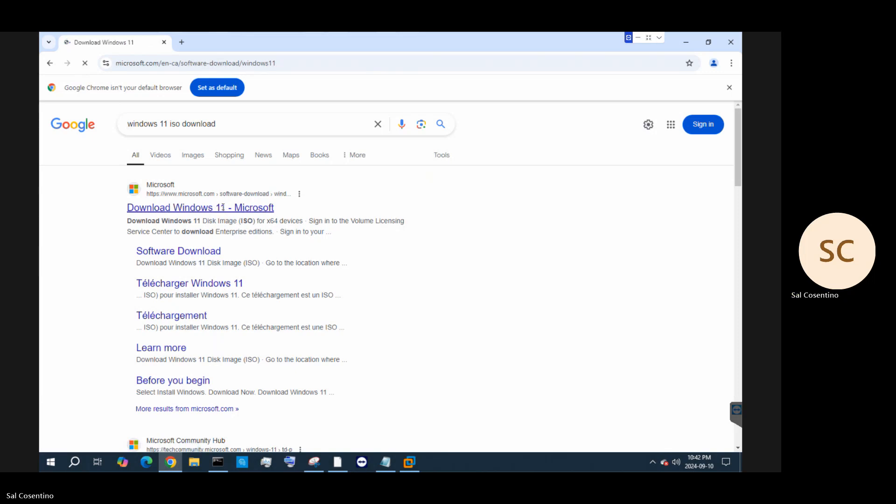
pyautogui.scroll(-3, 280, 356)
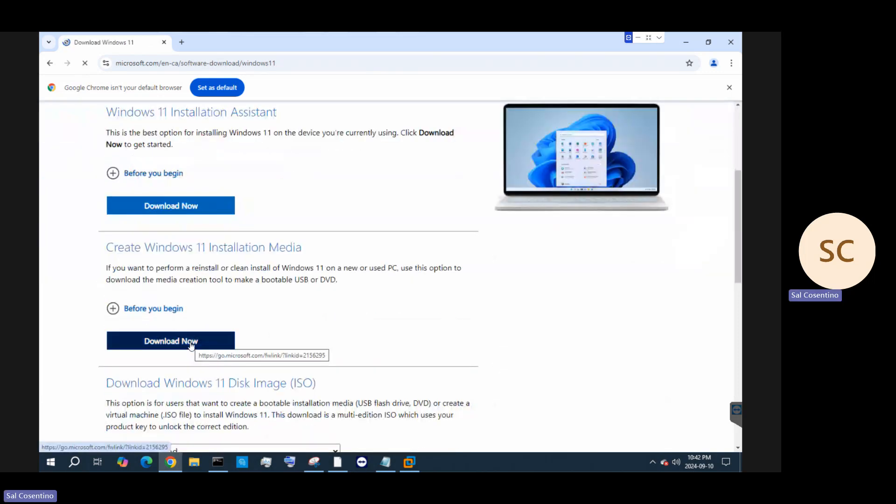
pyautogui.scroll(-3, 296, 325)
pyautogui.click(244, 305)
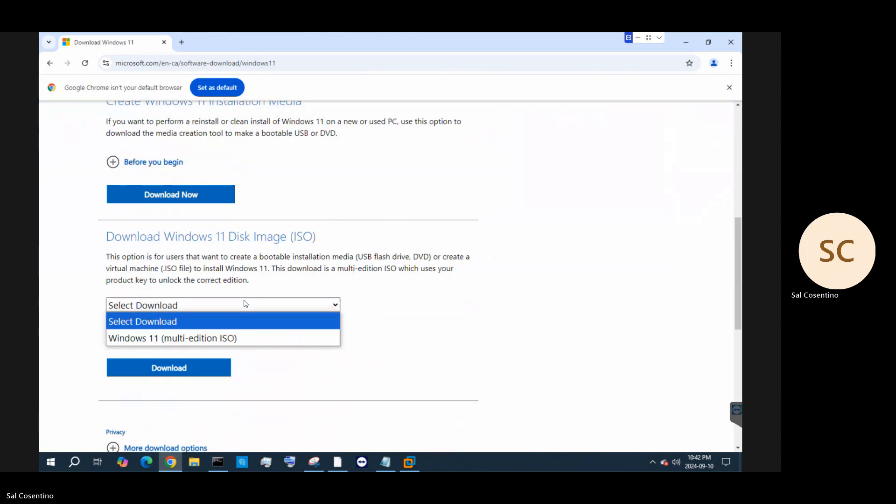
pyautogui.click(219, 338)
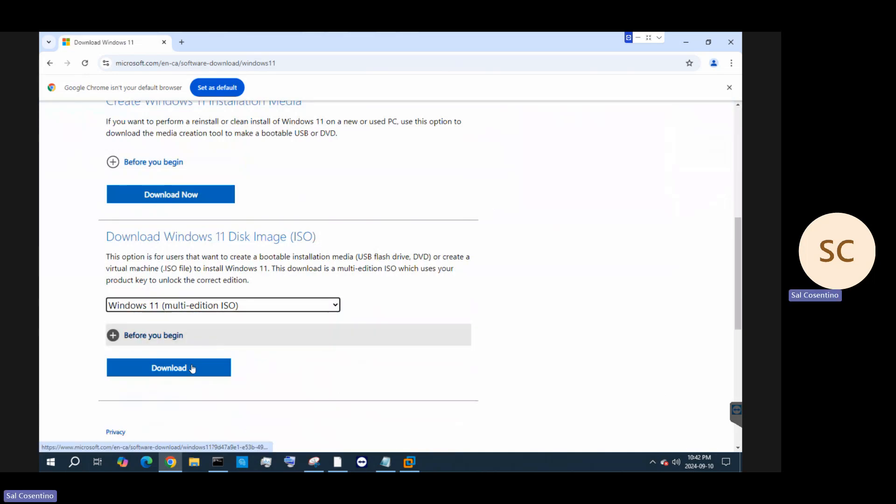
pyautogui.click(190, 367)
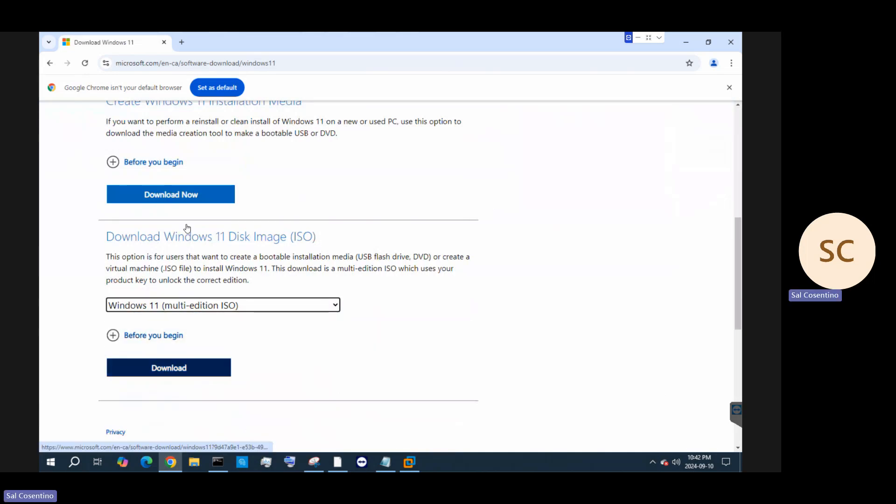
# Download MediaCreationTool_Win11_23H2.exe and launch it from Chrome's downloads list
pyautogui.click(206, 195)
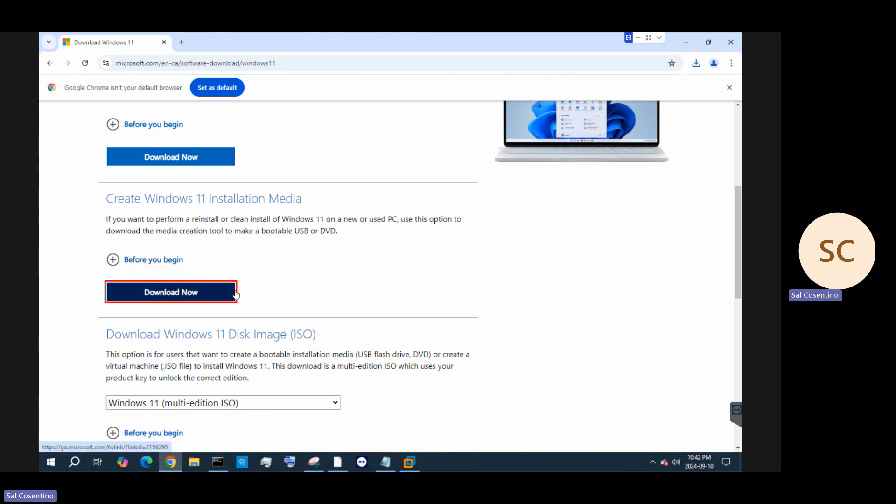
pyautogui.click(189, 295)
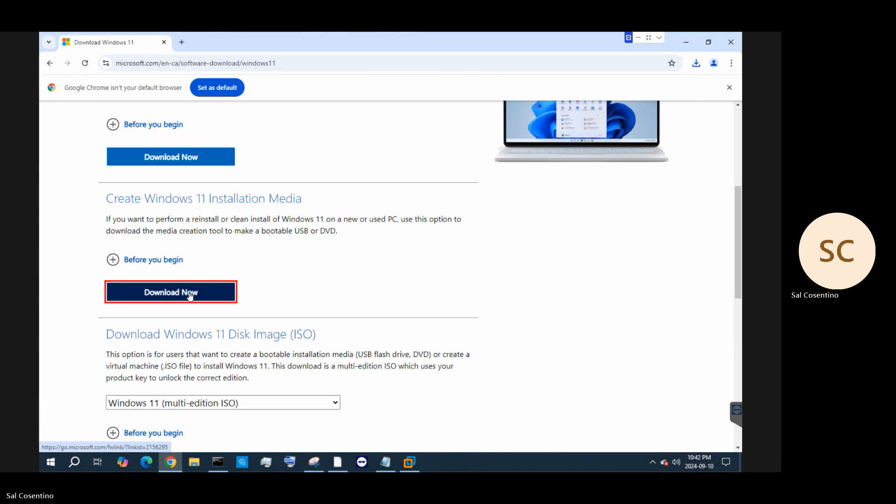
pyautogui.click(696, 64)
pyautogui.moveTo(664, 111)
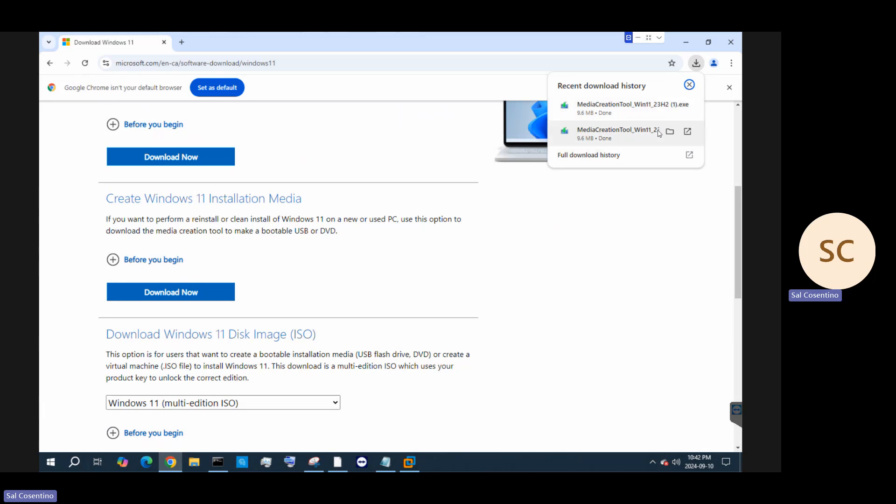
pyautogui.click(672, 137)
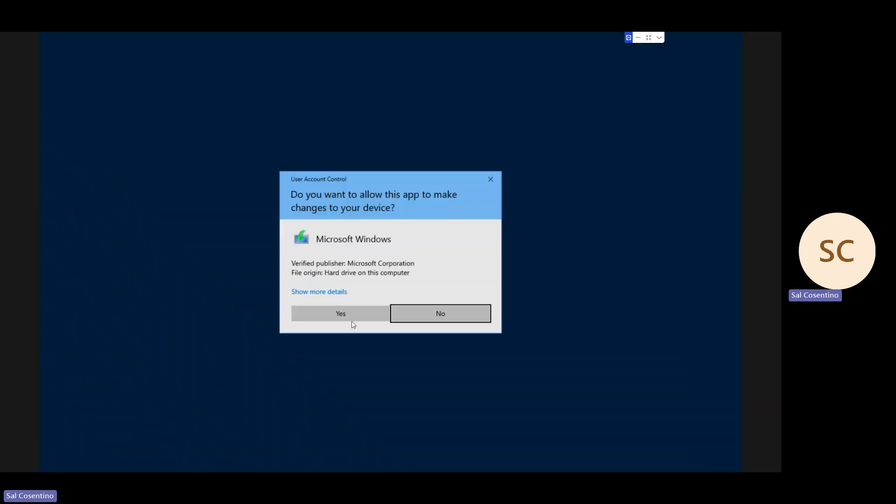
# Allow the Media Creation Tool through UAC and show the download in its Downloads folder
pyautogui.click(352, 314)
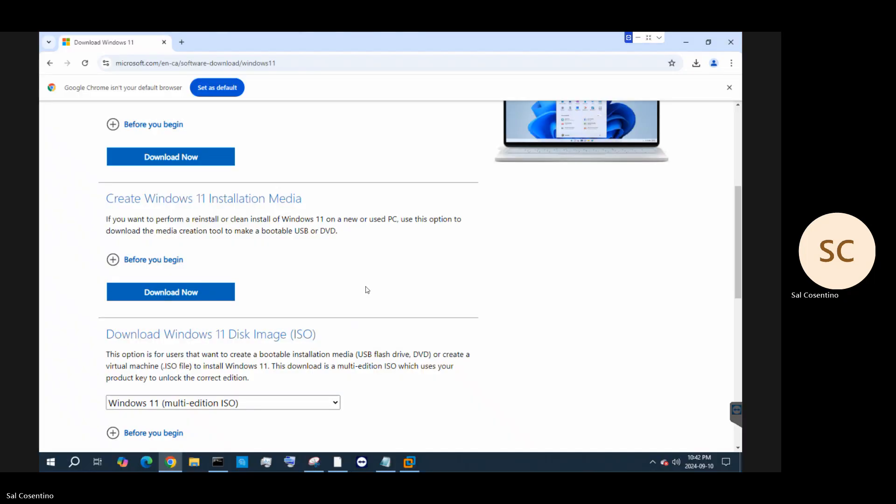
pyautogui.click(696, 63)
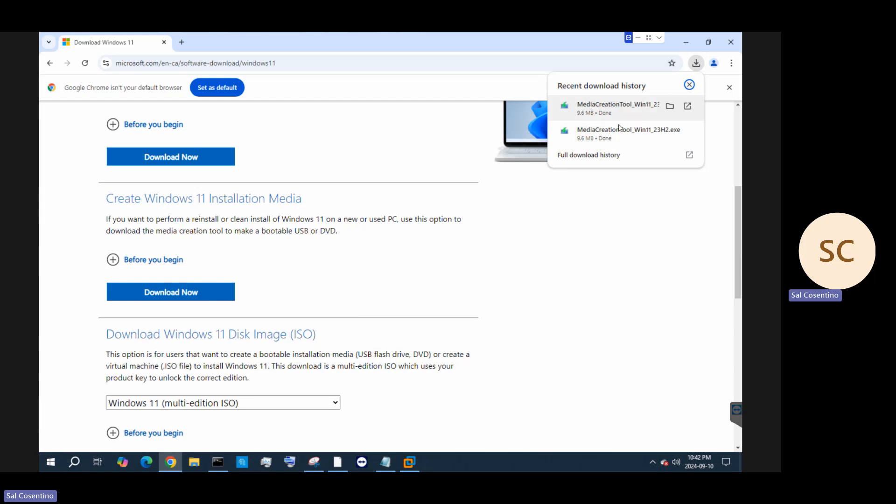
pyautogui.click(669, 132)
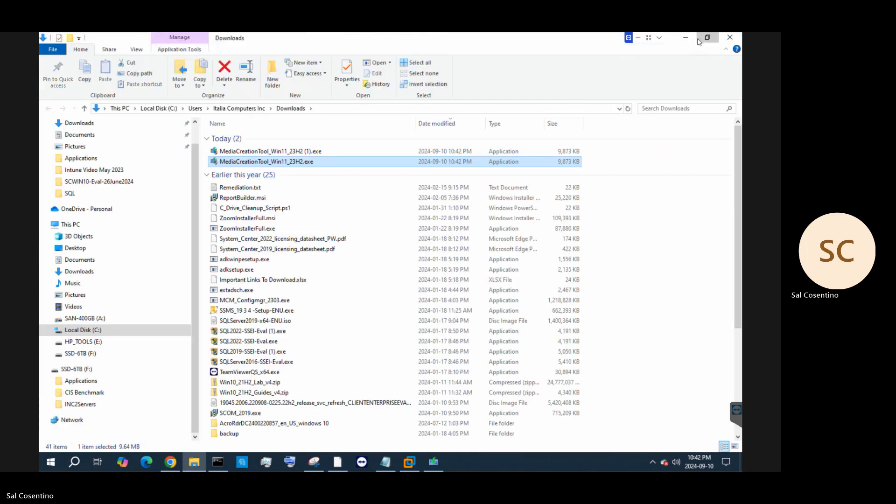
# Copy MediaCreationTool_Win11_23H2.exe, minimize Chrome, close Downloads and open a new File Explorer
pyautogui.click(700, 41)
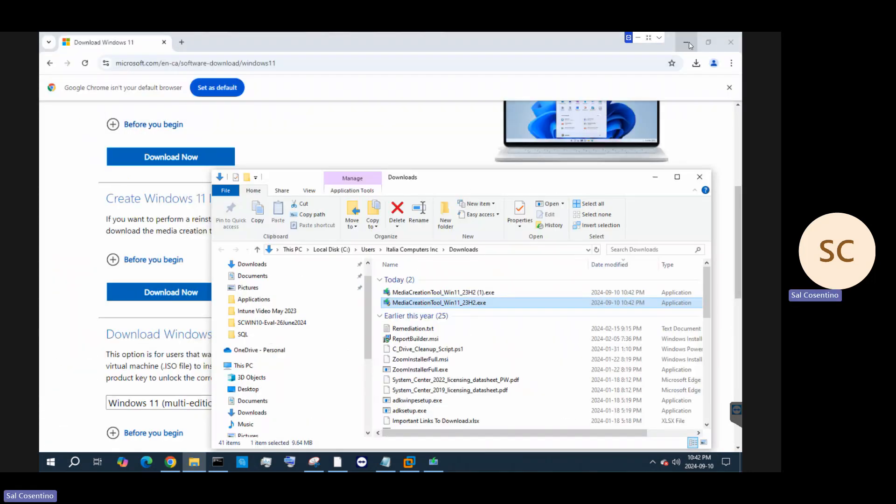
pyautogui.click(689, 43)
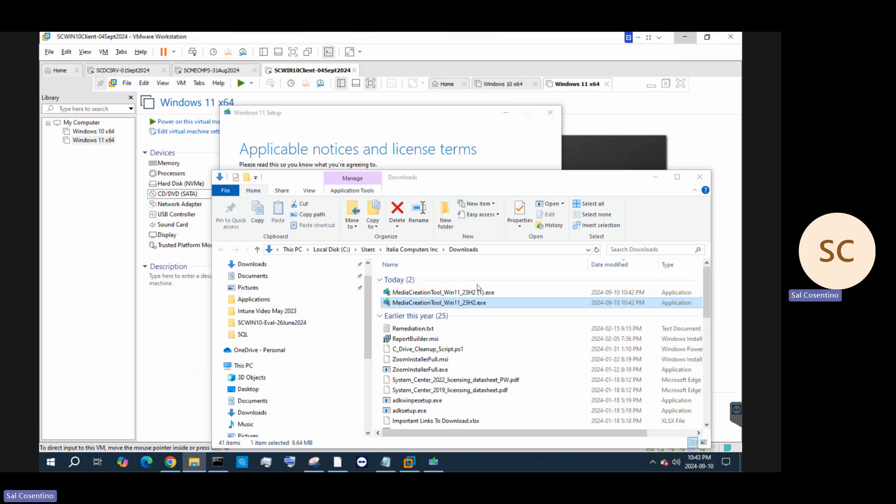
pyautogui.rightClick(445, 303)
pyautogui.click(476, 244)
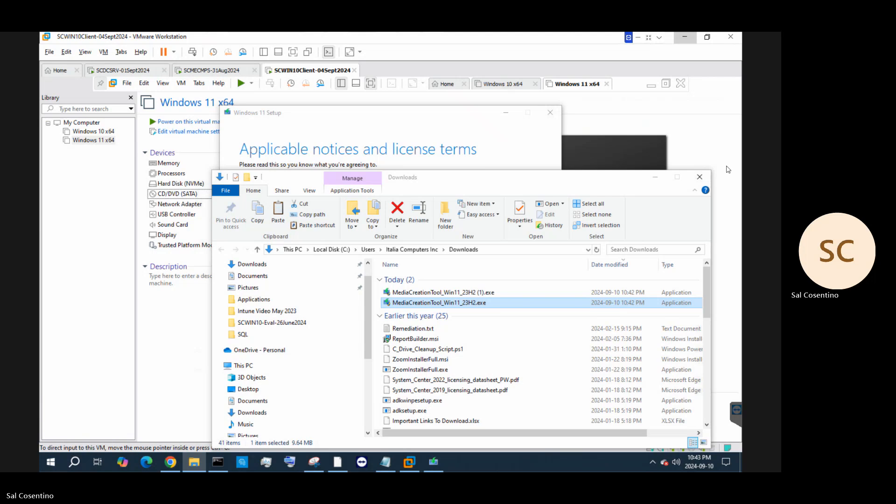
pyautogui.click(701, 175)
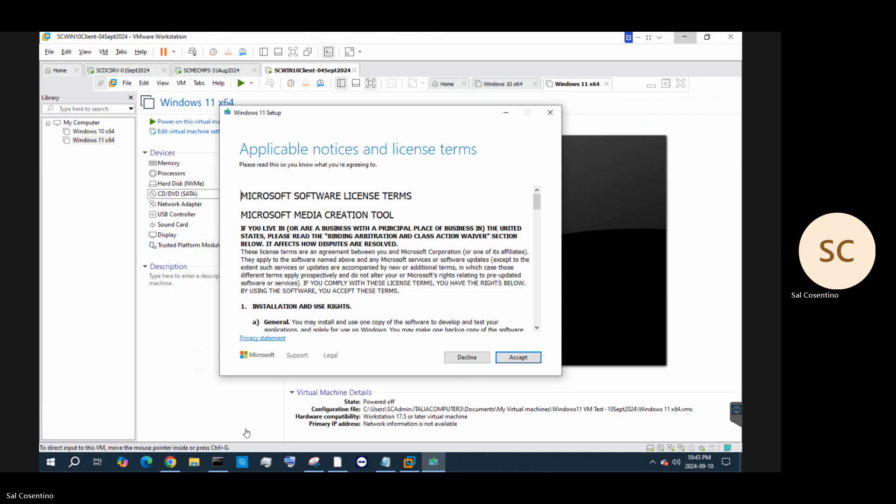
pyautogui.click(201, 463)
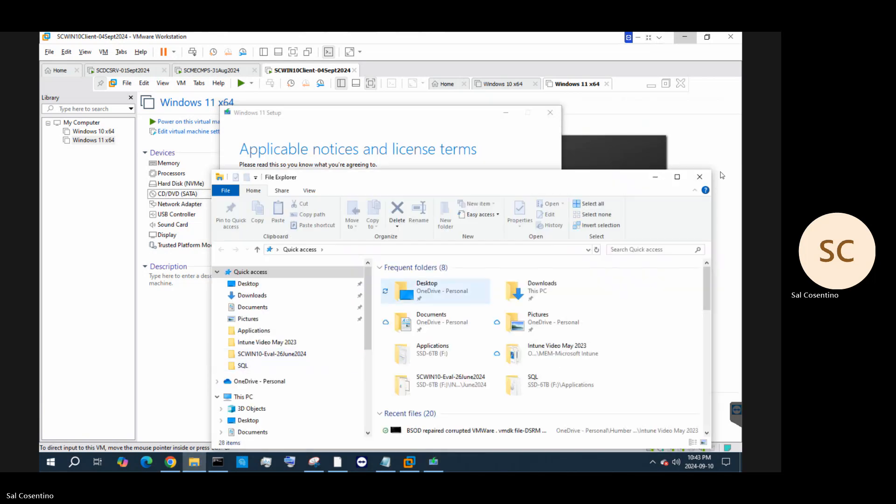
# Paste MediaCreationTool_Win11_23H2 onto the Windows 10 guest's desktop
pyautogui.click(656, 180)
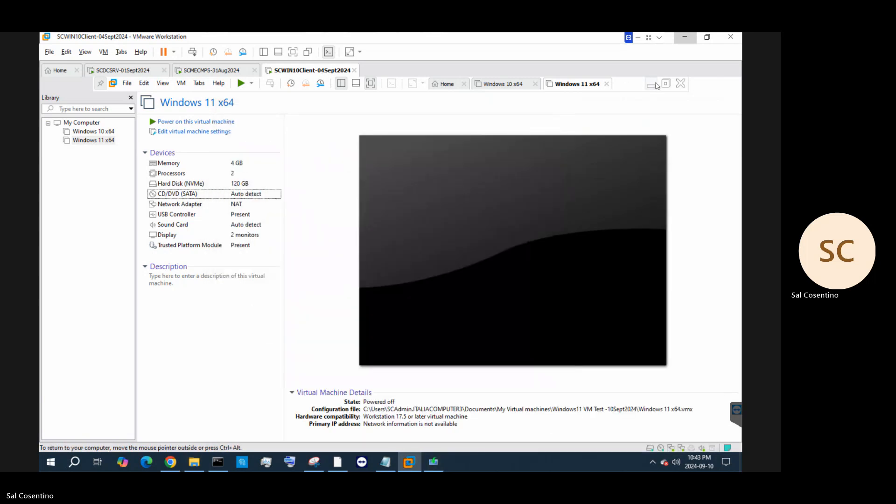
pyautogui.click(655, 85)
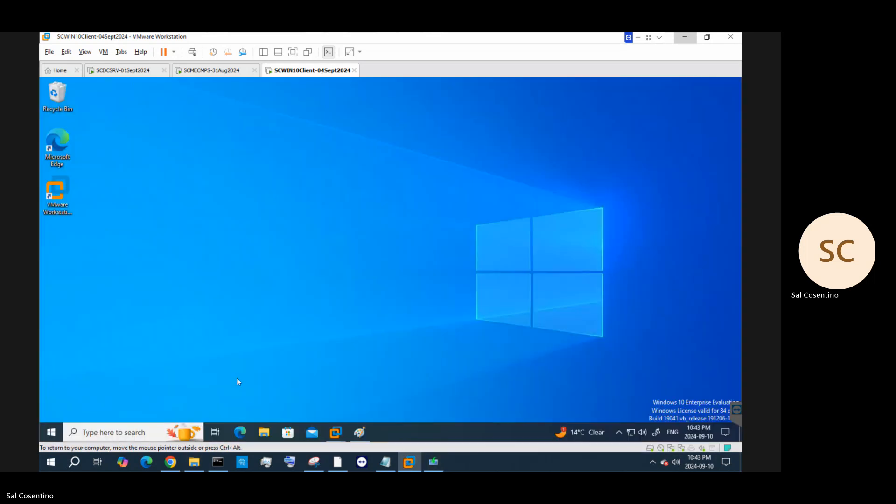
pyautogui.click(263, 432)
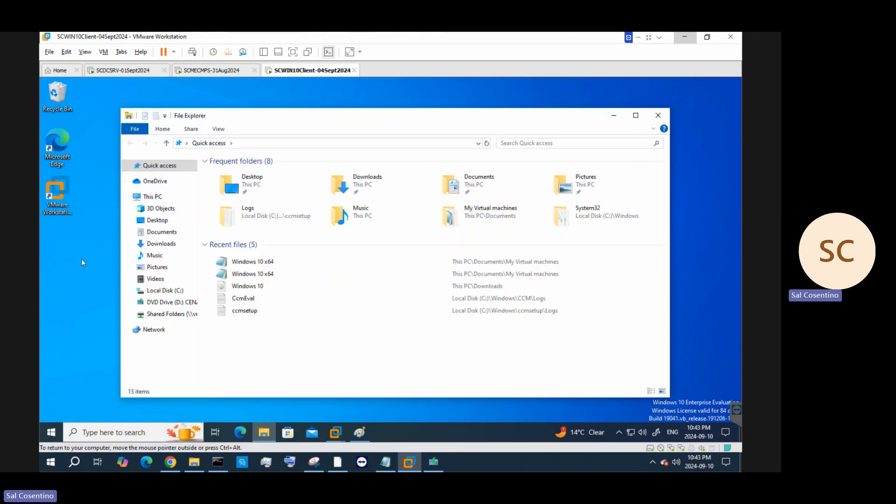
pyautogui.rightClick(82, 259)
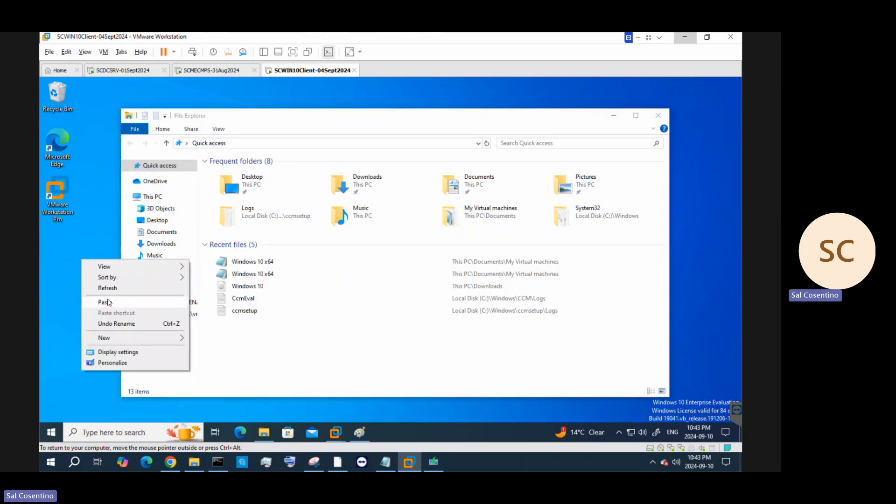
pyautogui.click(107, 301)
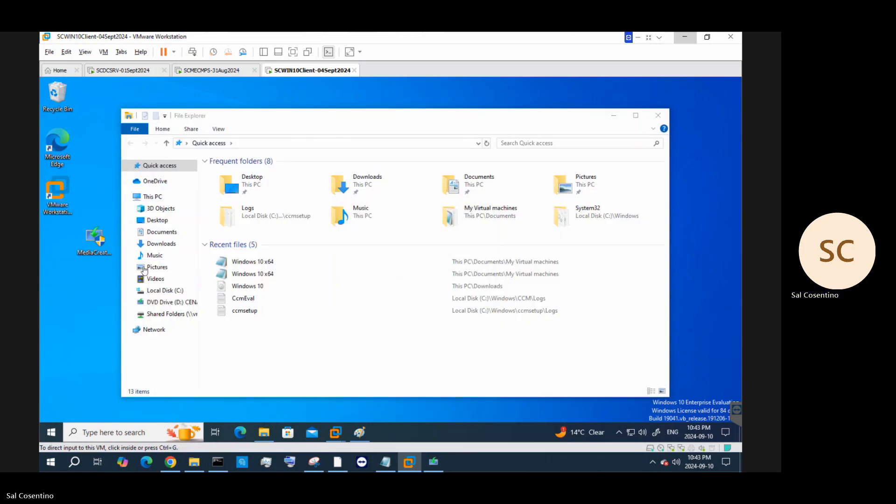
# Launch the Media Creation Tool in the VM and approve its admin prompt
pyautogui.click(96, 243)
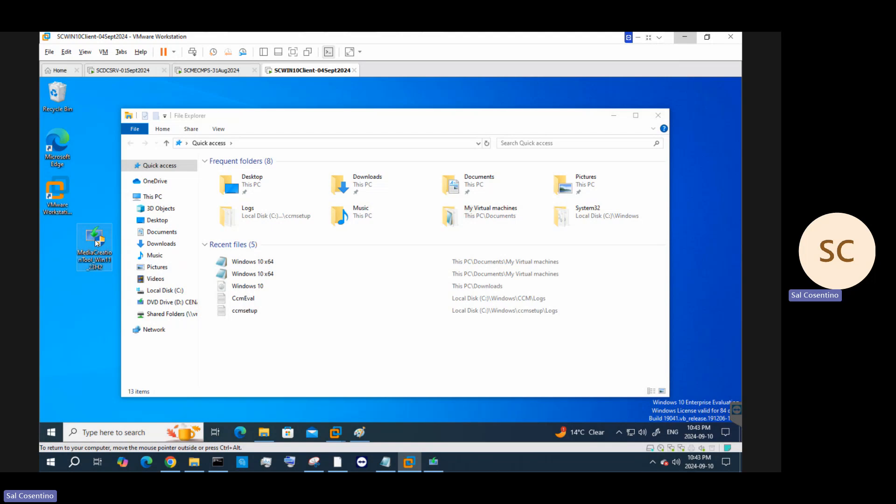
pyautogui.doubleClick(96, 243)
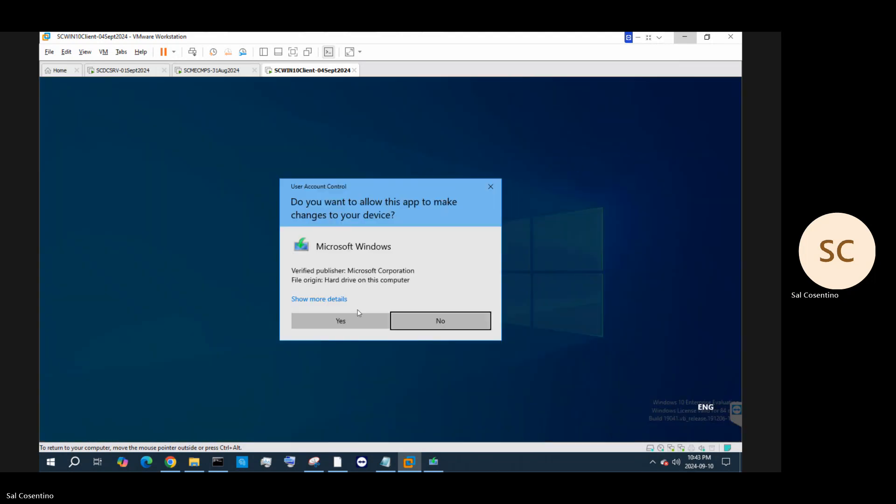
pyautogui.click(351, 316)
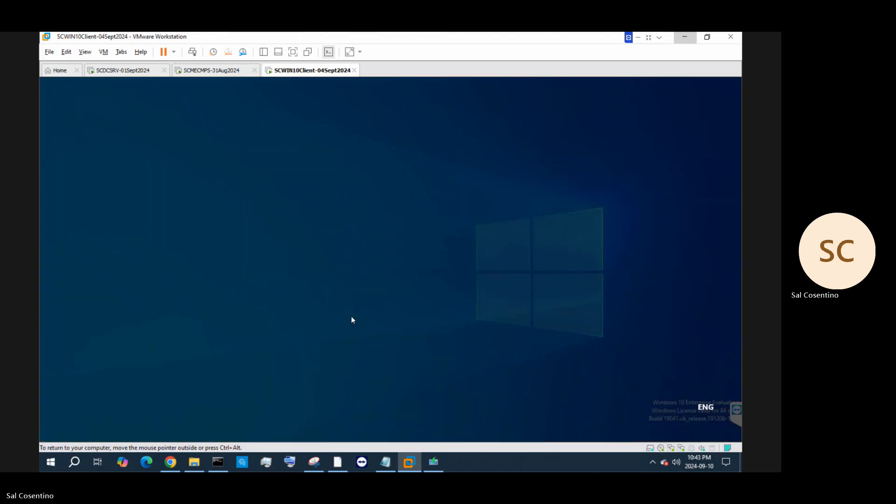
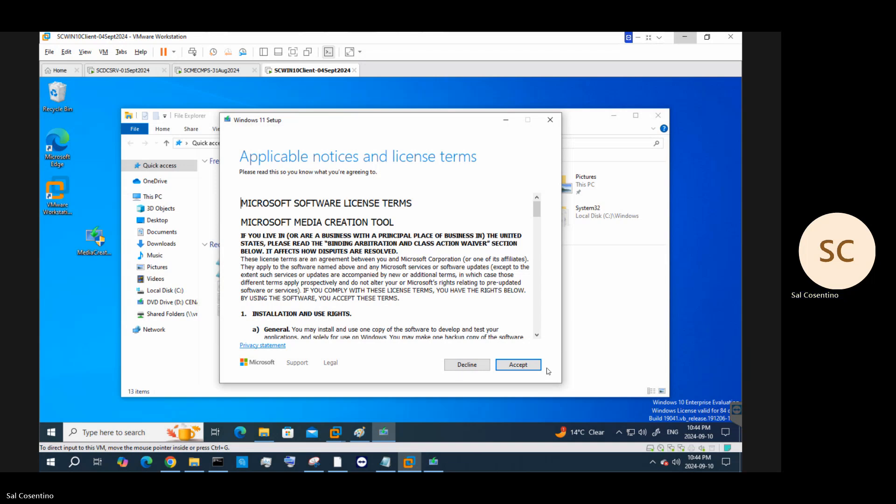
# Accept the Windows 11 Setup license terms and minimize the remote session window
pyautogui.click(527, 366)
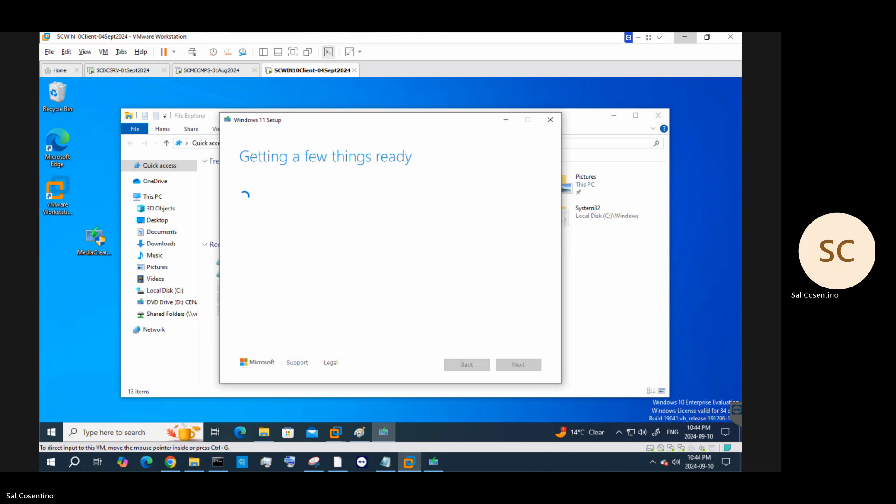
pyautogui.click(638, 37)
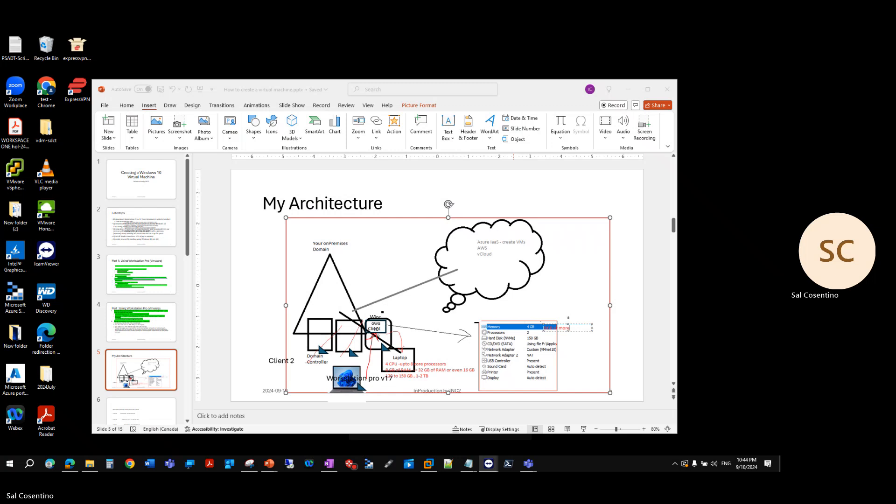
# Add numbered item 3 'Download and Install Windows 11 on virtual machine within Workstation pro 17' to slide 4
pyautogui.click(151, 332)
pyautogui.click(141, 276)
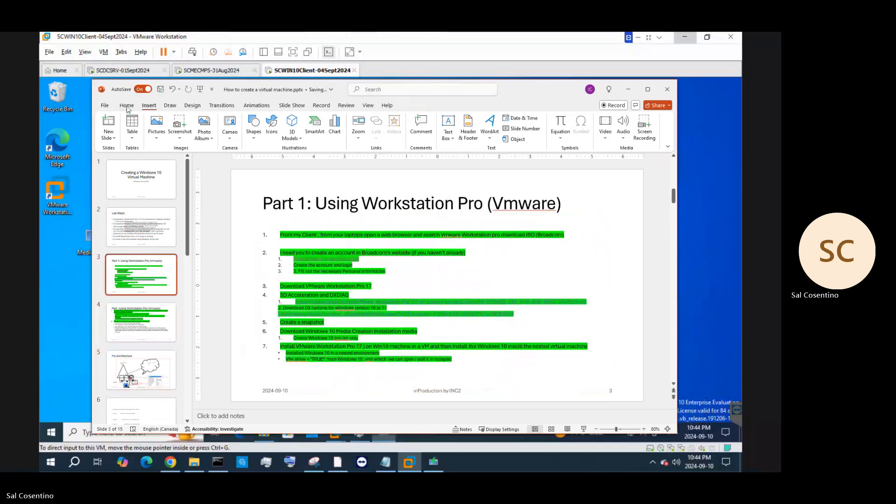
pyautogui.click(127, 107)
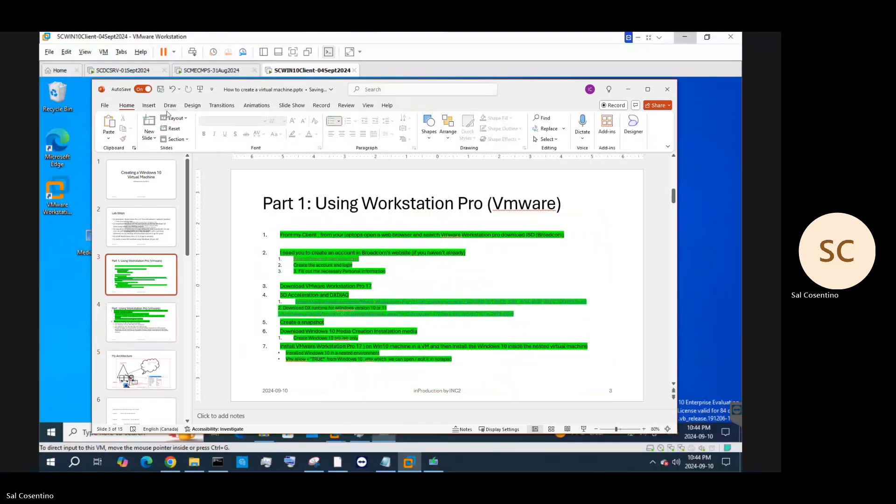
pyautogui.click(305, 377)
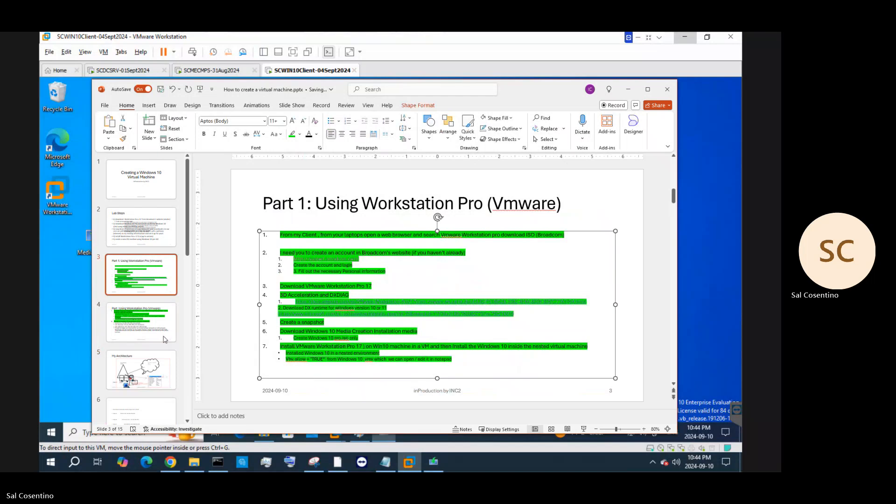
pyautogui.click(158, 335)
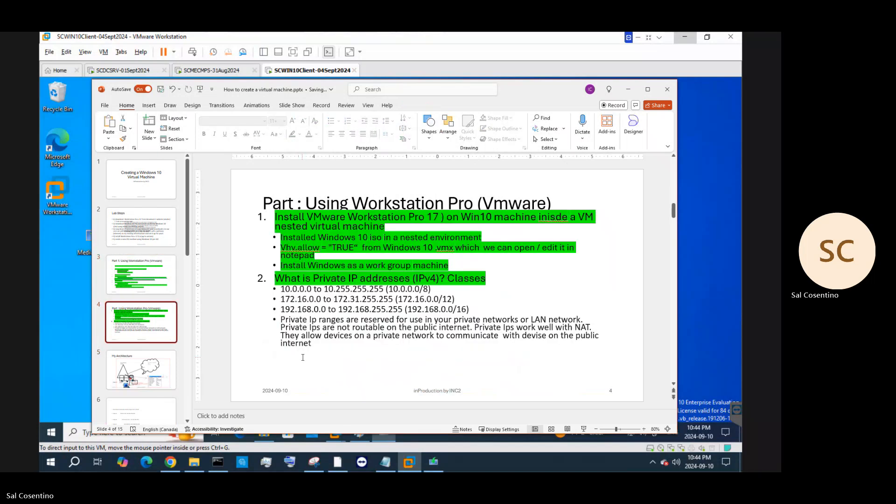
pyautogui.click(303, 357)
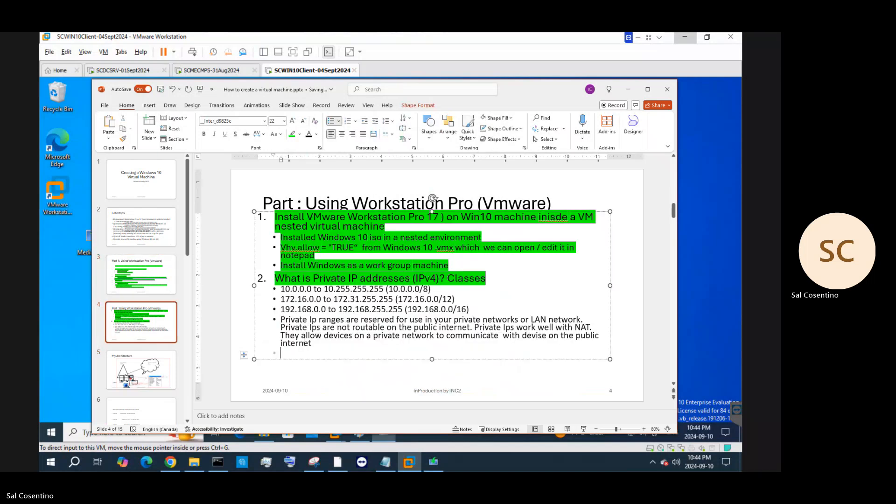
pyautogui.click(365, 122)
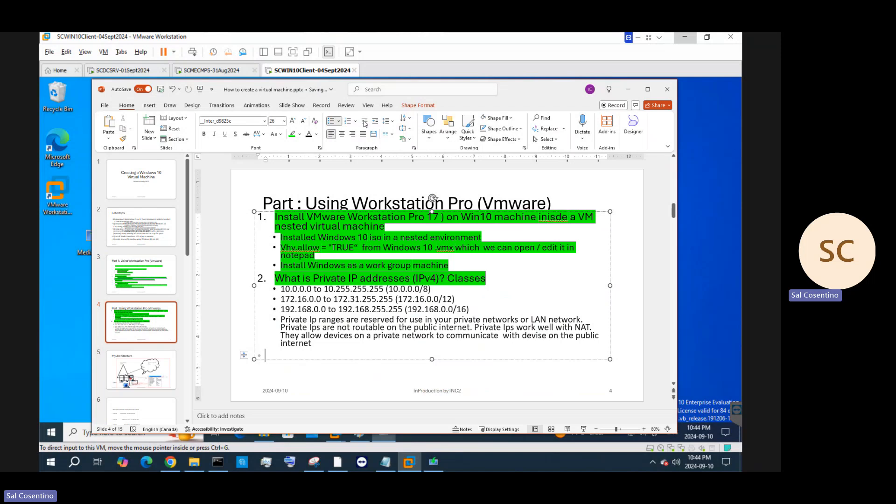
pyautogui.write('Download and Install Window')
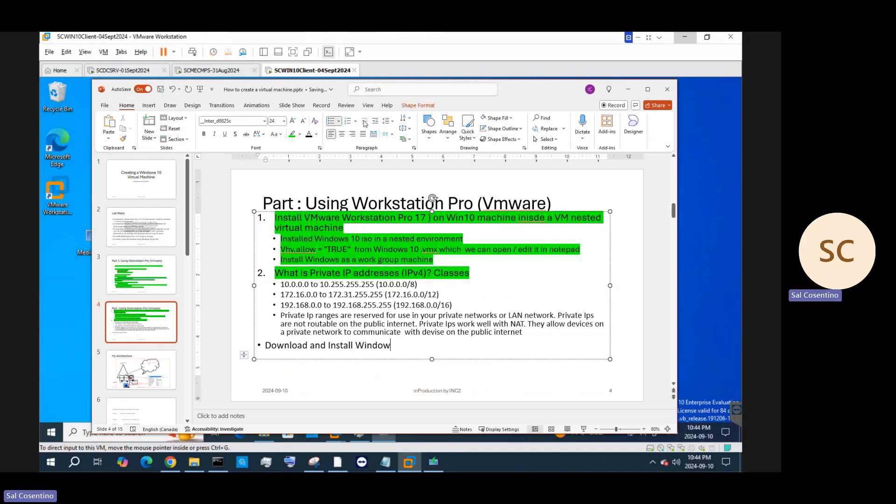
pyautogui.write('s 11 on virtual m')
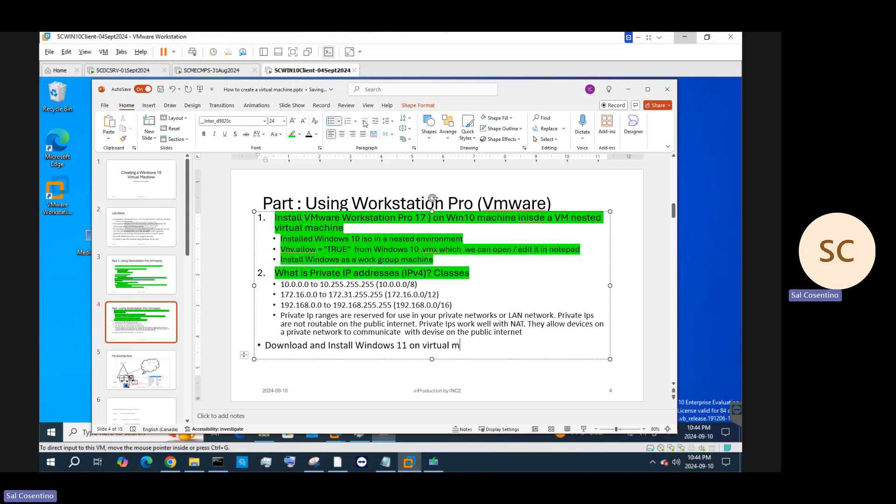
pyautogui.write('achine within Workstation pro')
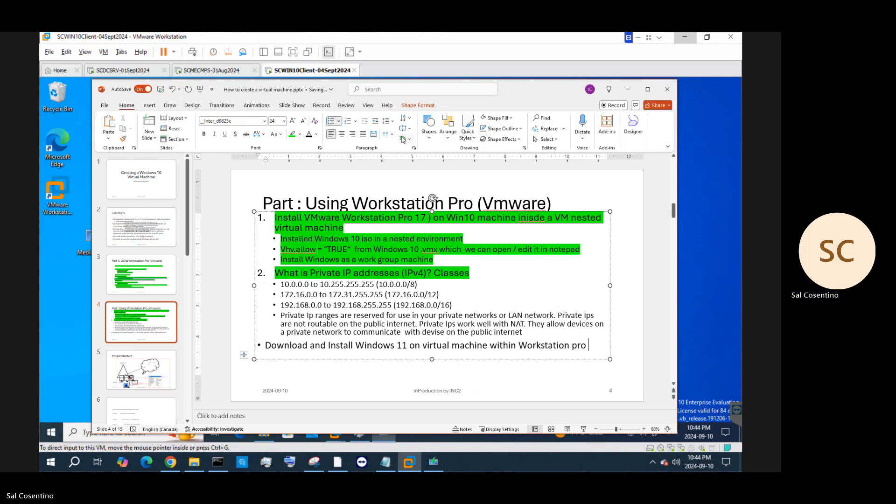
pyautogui.write(' 17')
pyautogui.click(348, 122)
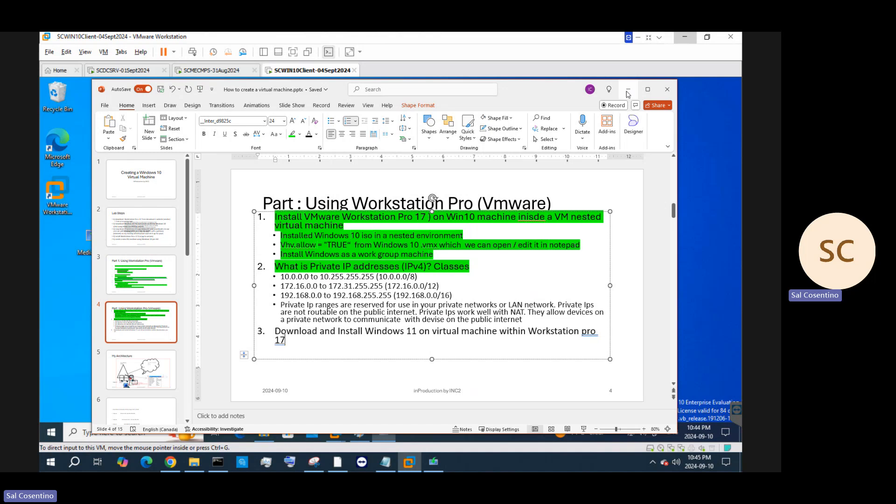
# Choose ISO file media and save it as 'Windows 11 23H2' in Downloads
pyautogui.click(628, 91)
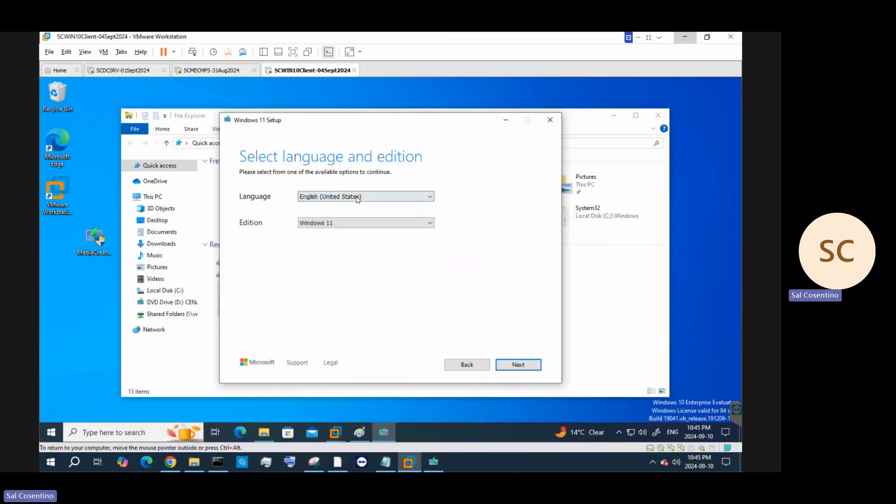
pyautogui.click(517, 364)
pyautogui.click(267, 223)
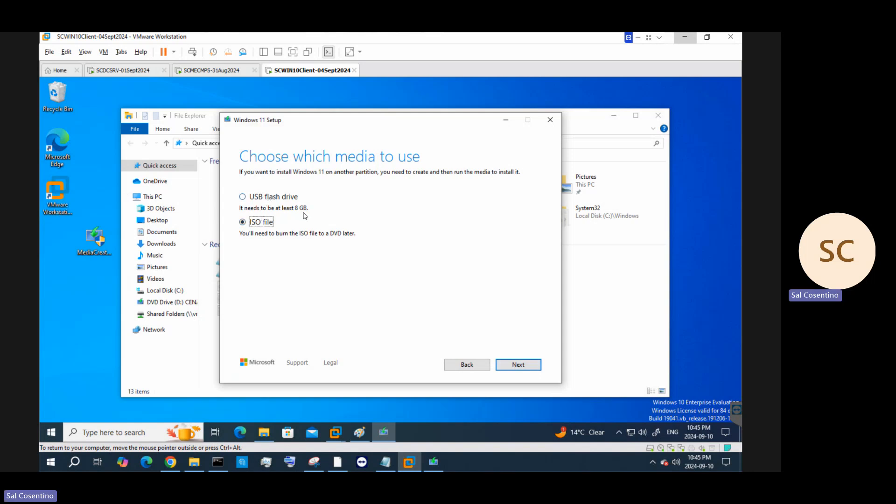
pyautogui.click(512, 368)
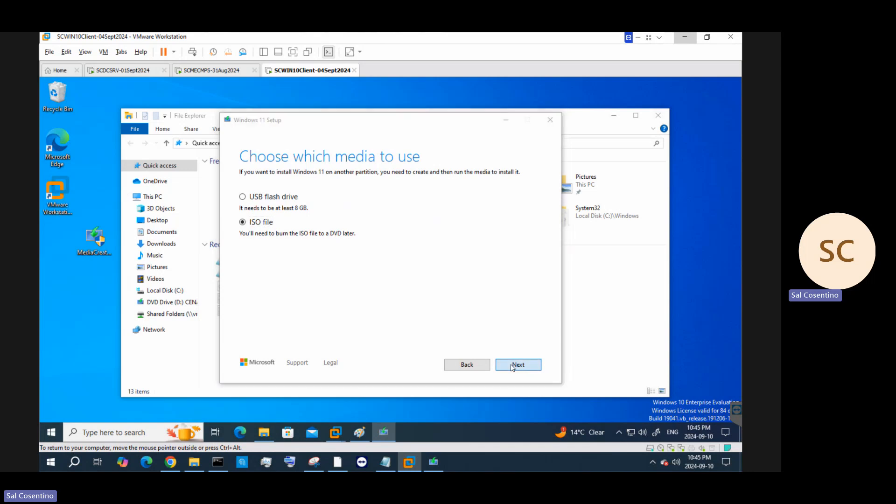
pyautogui.click(358, 311)
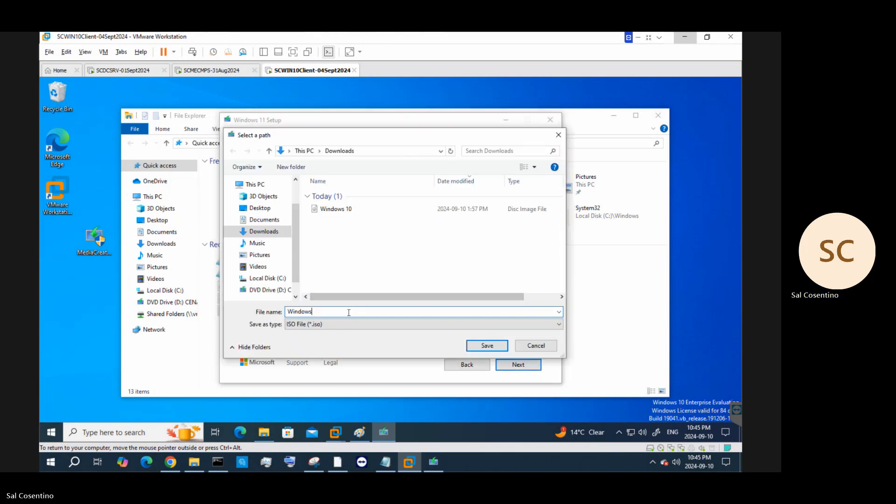
pyautogui.write('2')
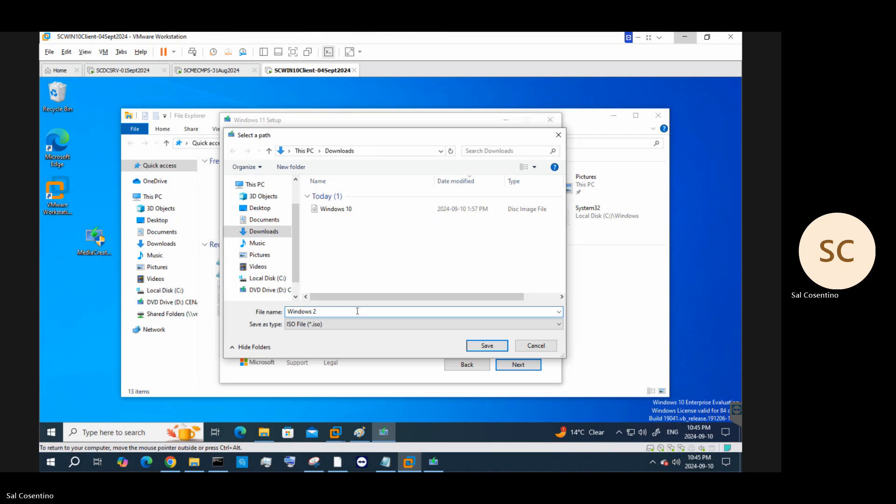
pyautogui.press('BackSpace')
pyautogui.write('11 23H')
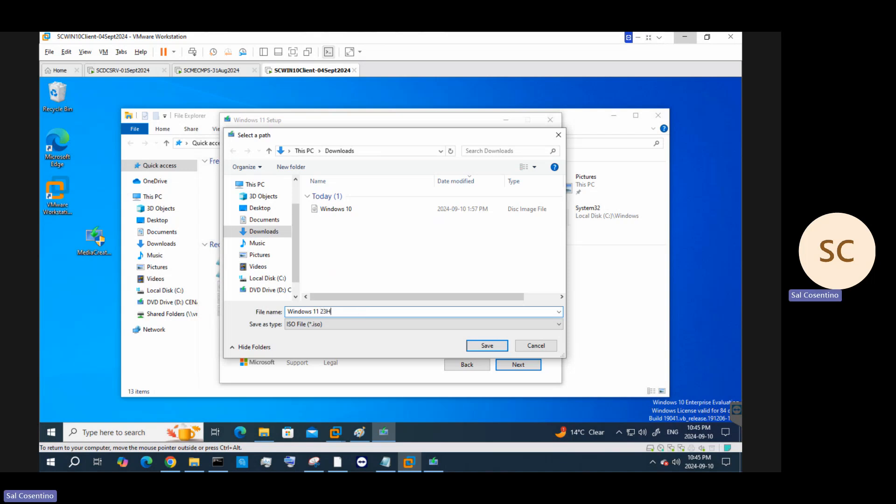
pyautogui.write('2')
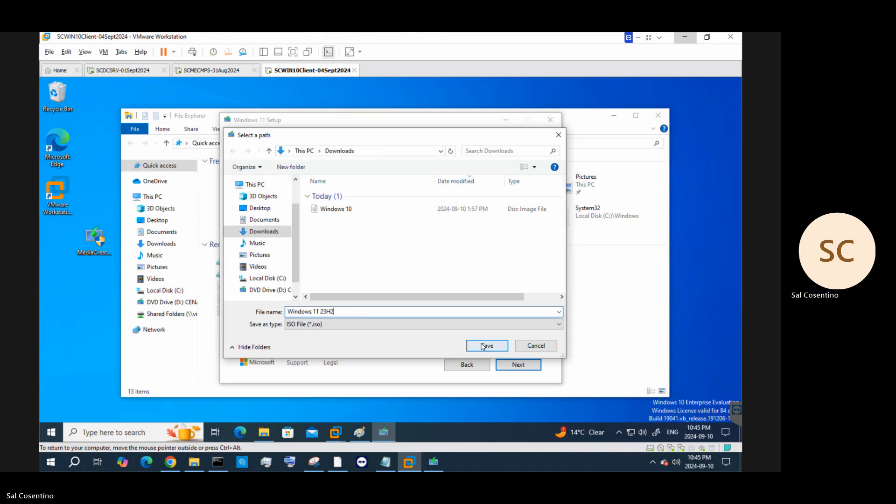
pyautogui.click(482, 346)
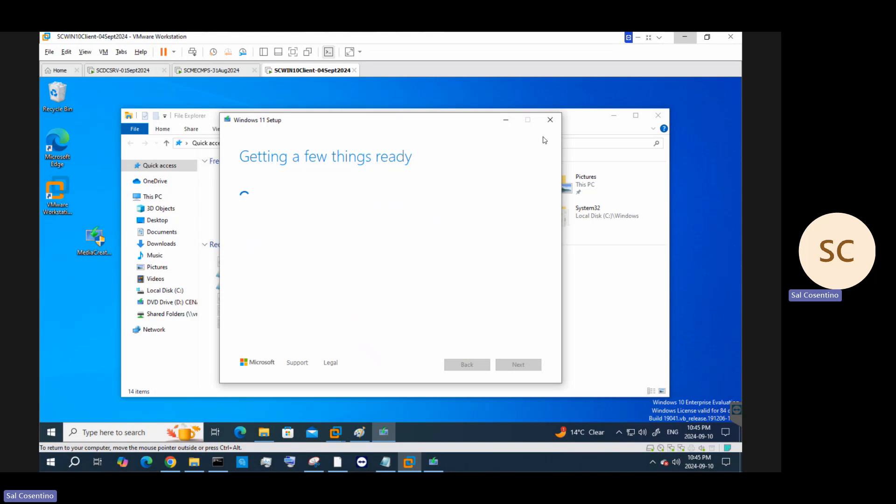
pyautogui.click(614, 120)
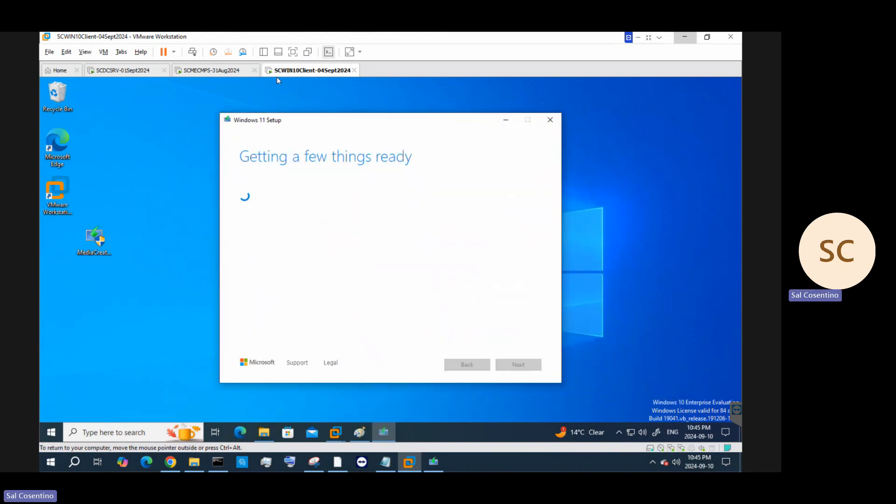
# Bring the nested Workstation window forward and select Windows 11 x64 in the Library
pyautogui.click(335, 433)
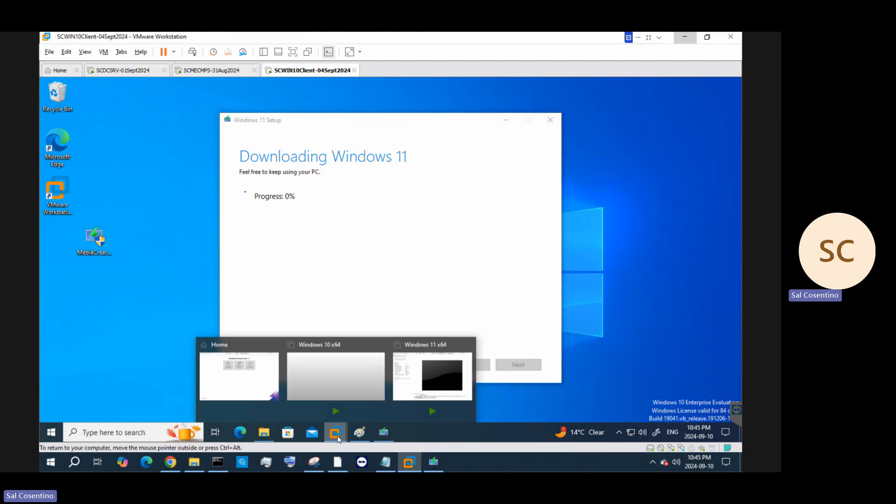
pyautogui.moveTo(419, 389)
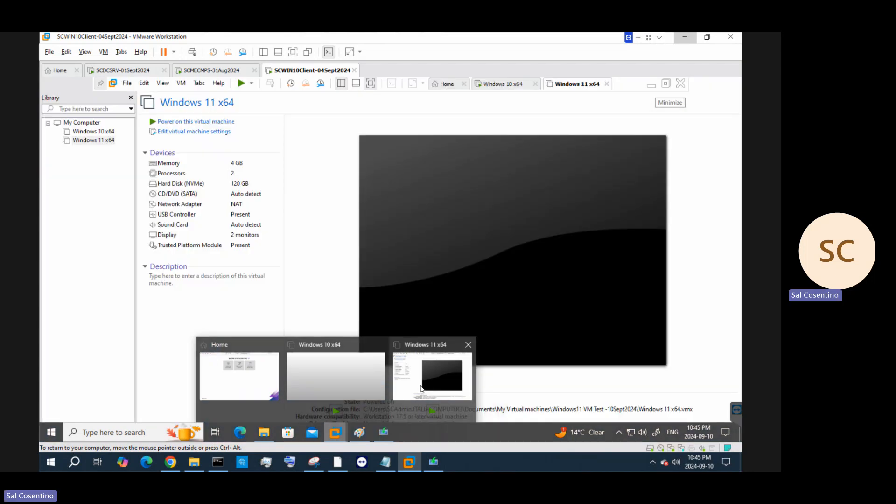
pyautogui.click(420, 390)
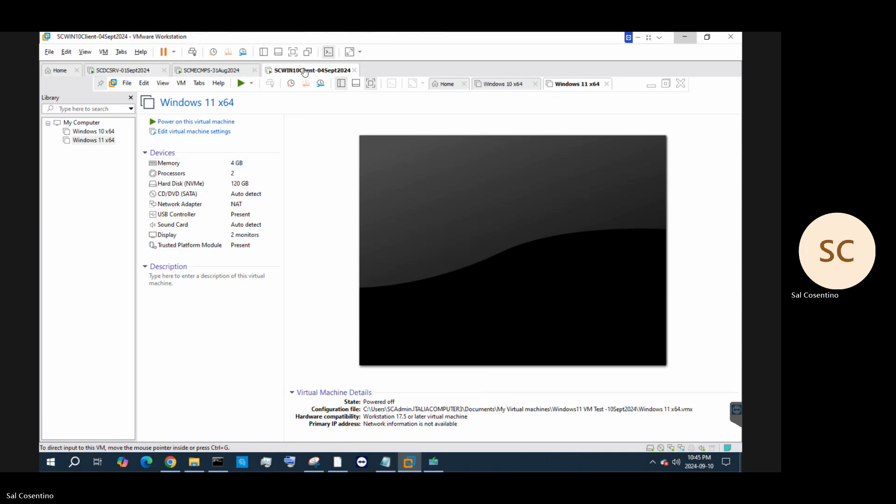
pyautogui.click(86, 132)
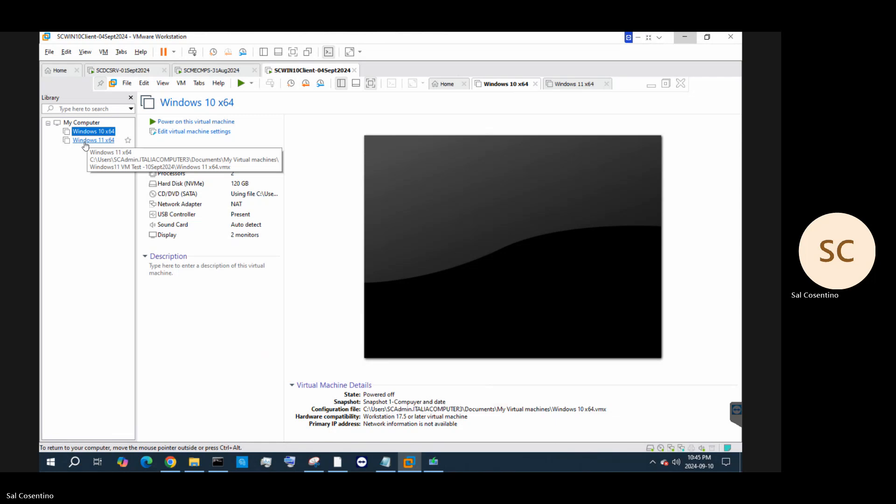
pyautogui.click(86, 143)
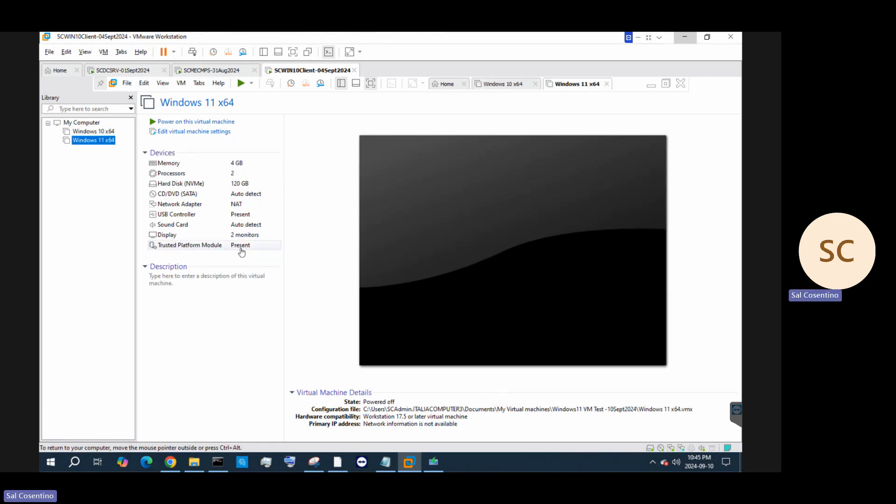
# Review Windows 11 x64's VM Settings, Options > VMware Tools, and close without changes
pyautogui.click(211, 248)
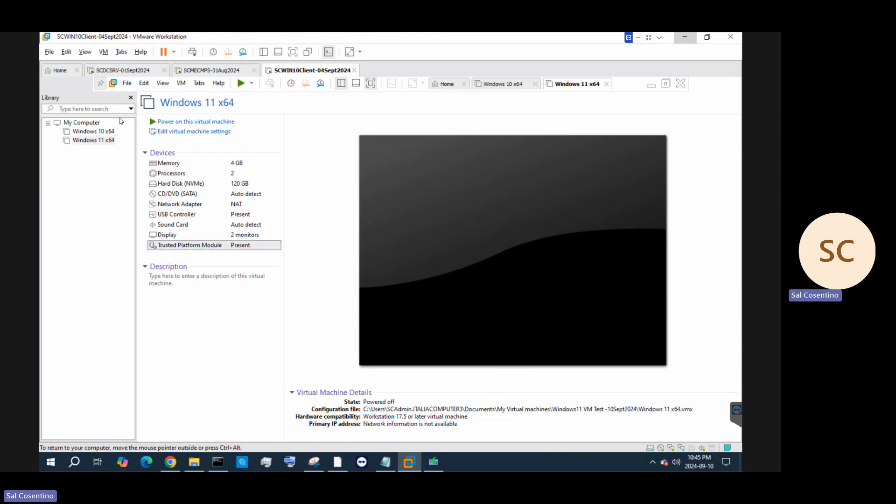
pyautogui.doubleClick(207, 250)
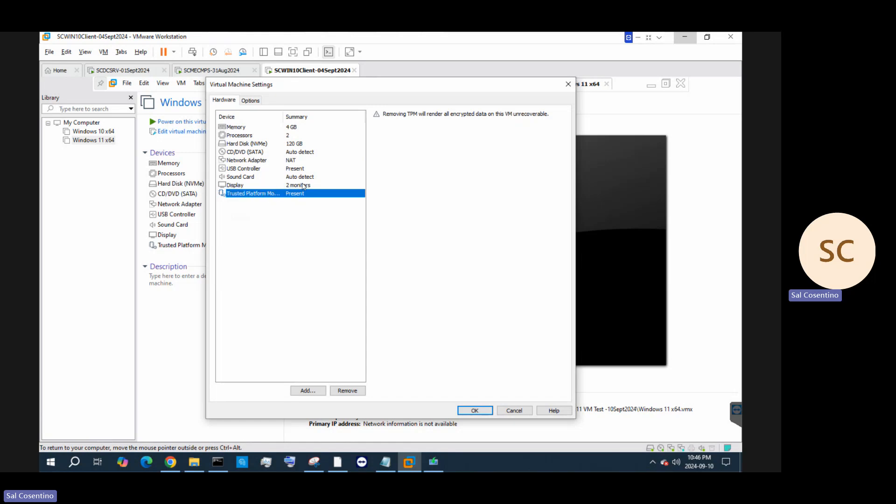
pyautogui.click(251, 104)
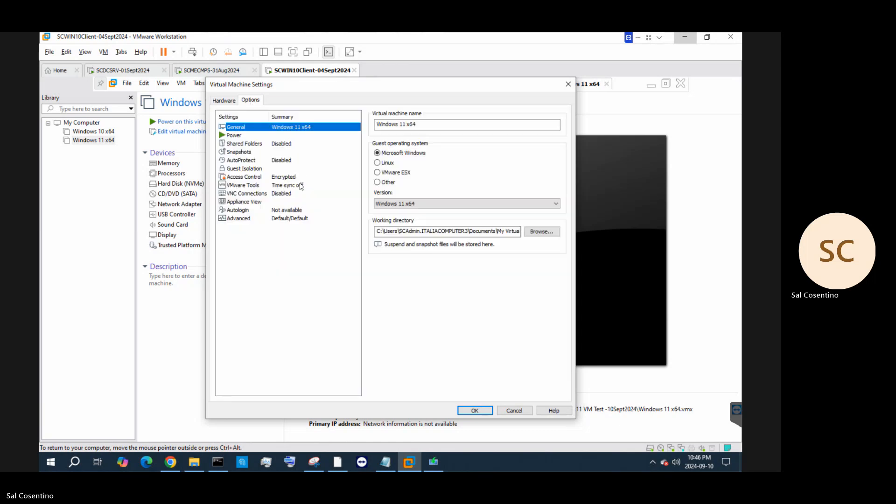
pyautogui.click(301, 185)
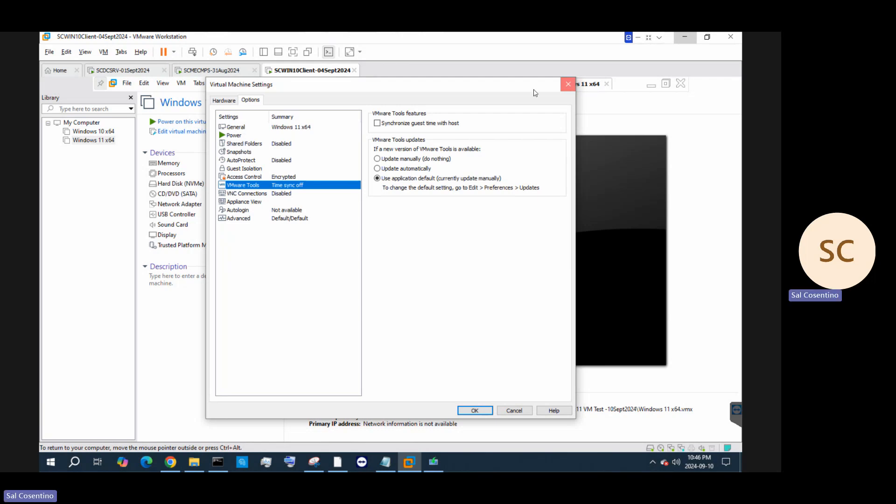
pyautogui.click(568, 84)
pyautogui.rightClick(322, 68)
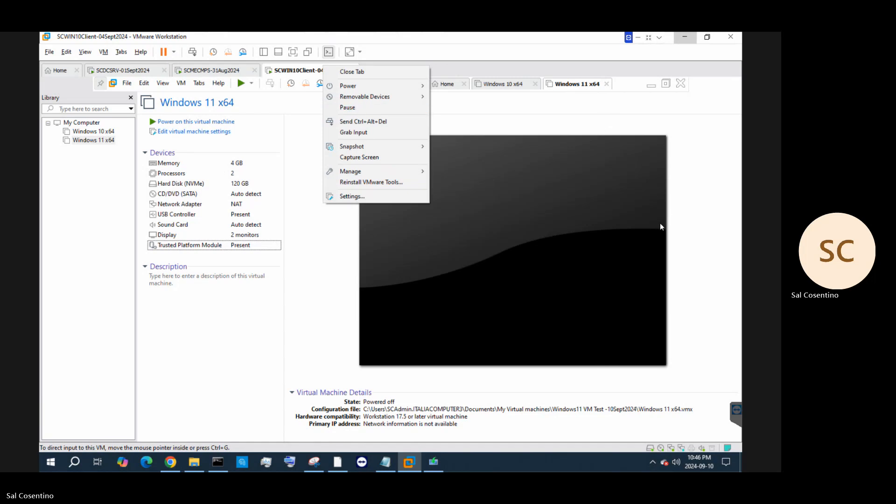
# Start a Take Snapshot for Windows 10 x64 from its Library context menu
pyautogui.click(425, 132)
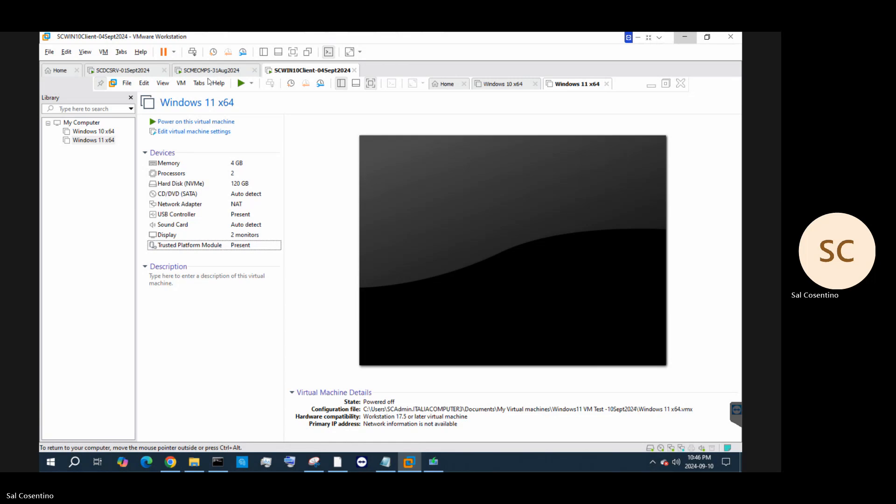
pyautogui.click(85, 135)
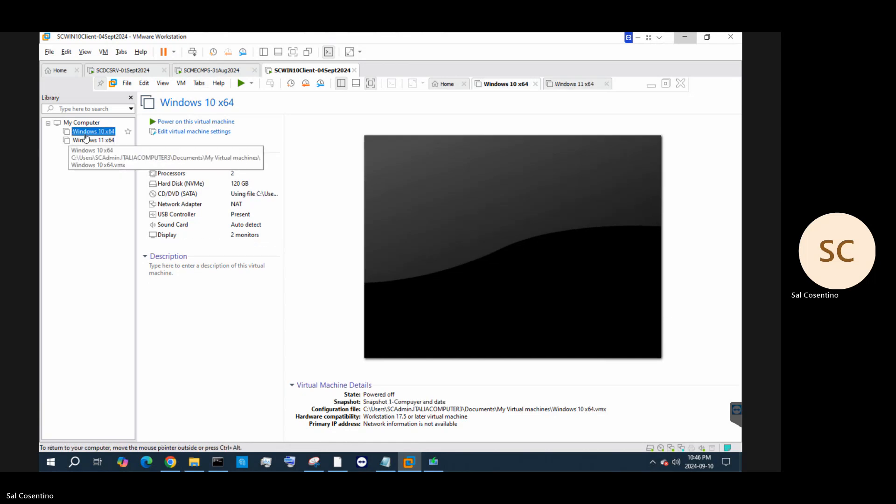
pyautogui.rightClick(85, 136)
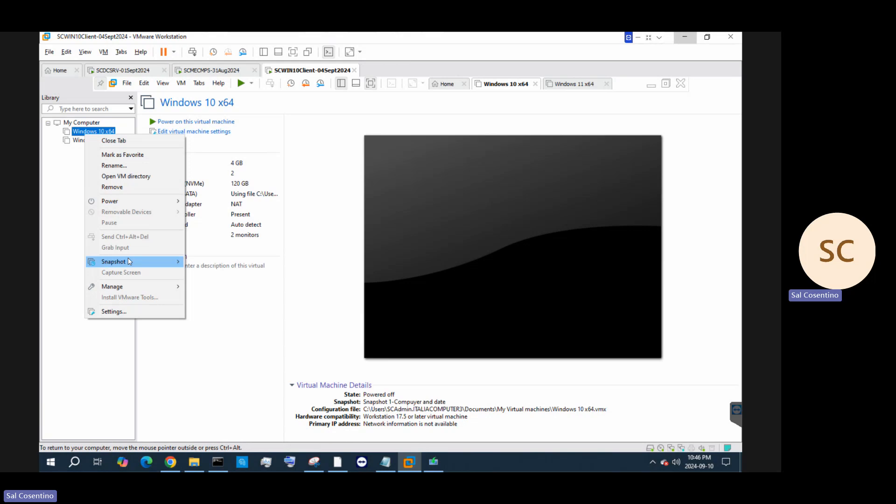
pyautogui.moveTo(135, 262)
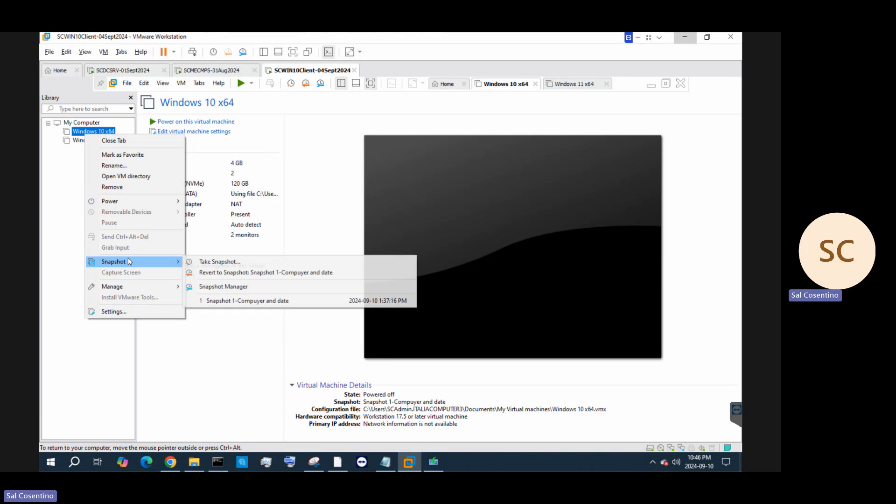
pyautogui.click(225, 262)
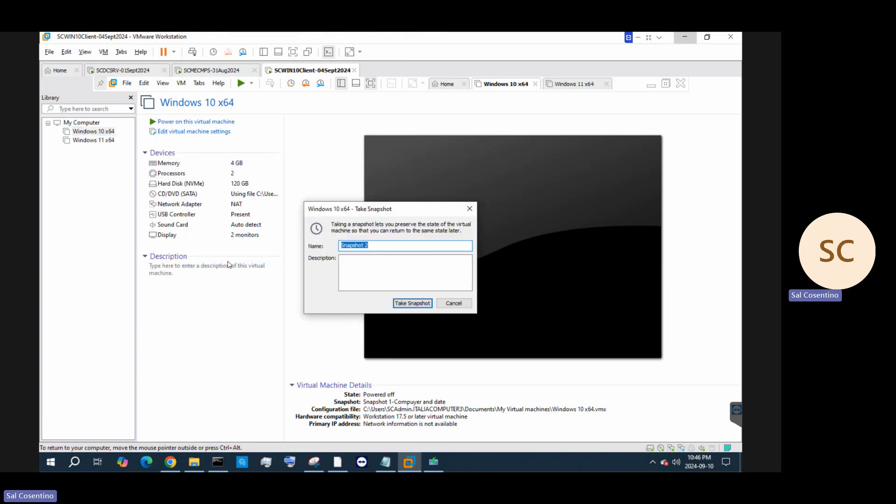
# Name the snapshot 'Snapshot 2- Windows 10 - 10Sept2024' with a three-line OS install and admin-account description
pyautogui.click(415, 242)
pyautogui.write('- date and time')
pyautogui.click(406, 264)
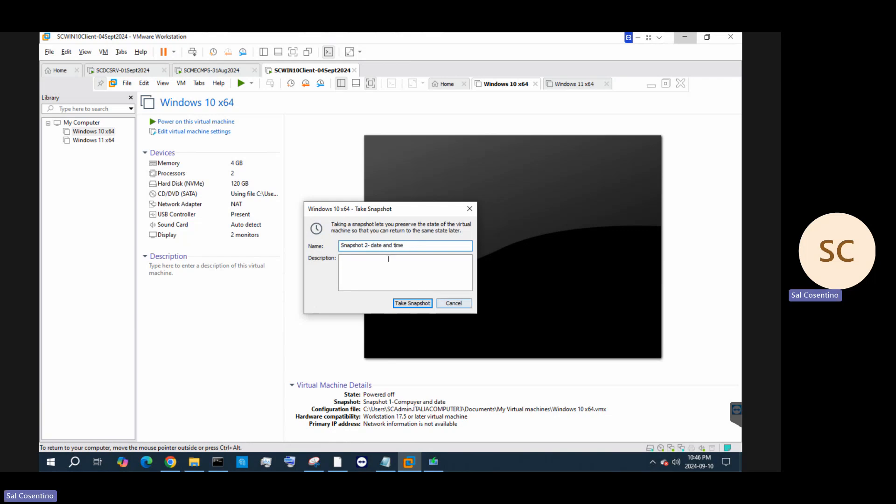
pyautogui.write('-')
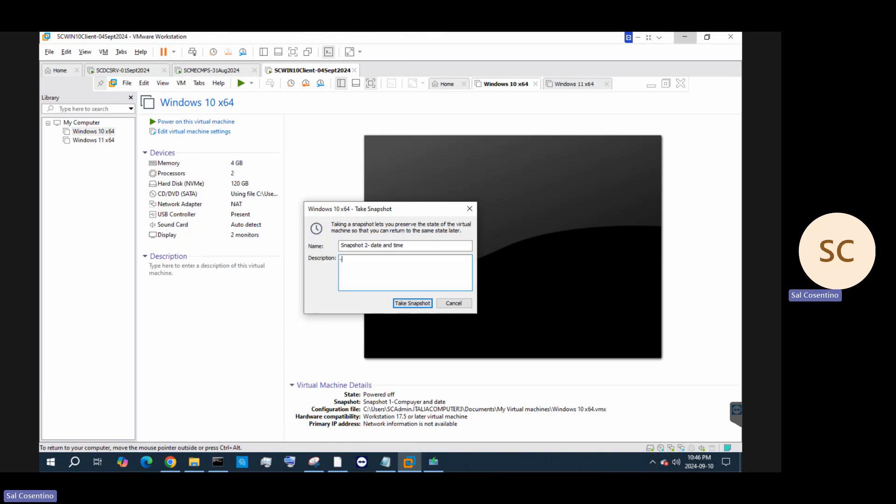
pyautogui.write('install windows')
pyautogui.write(' 10')
pyautogui.write(' OS ')
pyautogui.write('-')
pyautogui.write('configure s')
pyautogui.write('ettings')
pyautogui.press('Return')
pyautogui.write('cre')
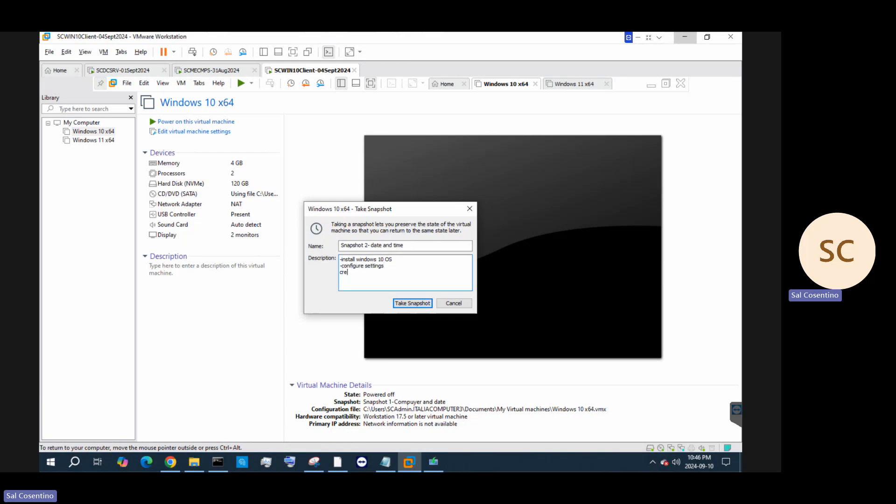
pyautogui.write('ated Admin account and security questions')
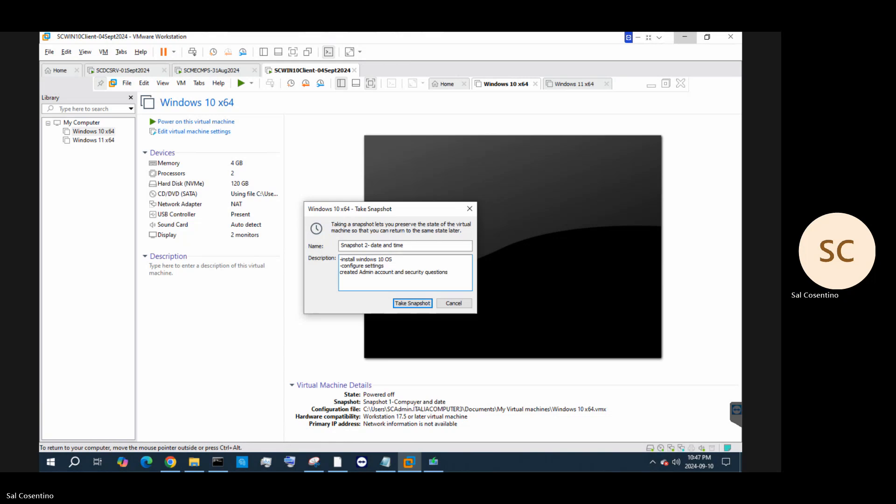
pyautogui.click(410, 246)
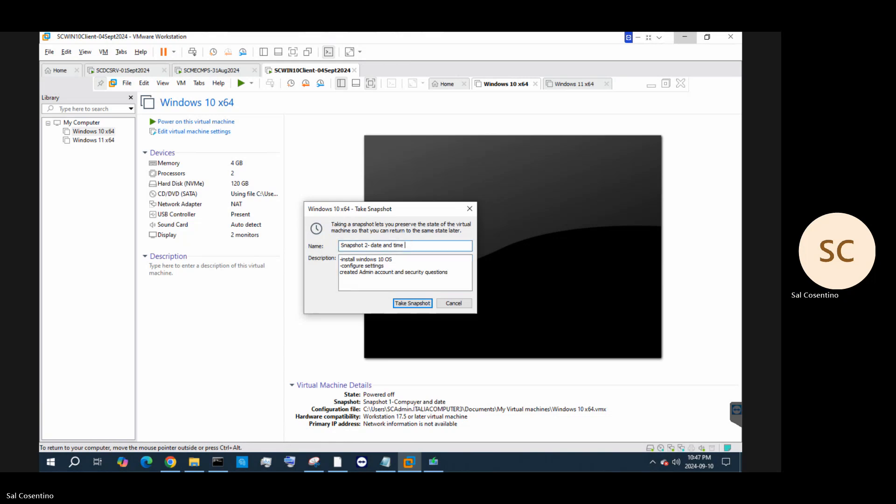
pyautogui.press('BackSpace')
pyautogui.press('BackSpace')
pyautogui.press('BackSpace')
pyautogui.press('BackSpace')
pyautogui.press('BackSpace')
pyautogui.press('BackSpace')
pyautogui.press('BackSpace')
pyautogui.press('BackSpace')
pyautogui.press('BackSpace')
pyautogui.press('BackSpace')
pyautogui.press('BackSpace')
pyautogui.press('BackSpace')
pyautogui.press('BackSpace')
pyautogui.press('BackSpace')
pyautogui.write('Windows 10 - 10')
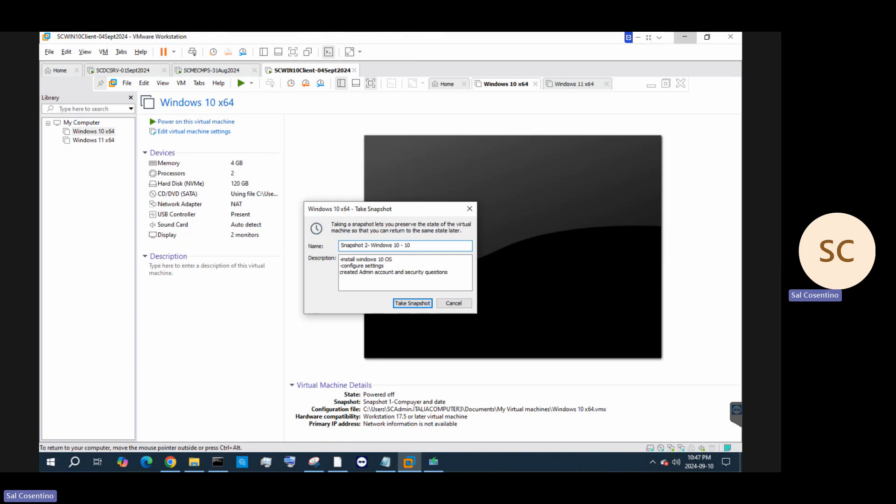
pyautogui.write('Sept2024')
# Create the Windows 10 x64 snapshot and minimize the nested Workstation window
pyautogui.click(415, 303)
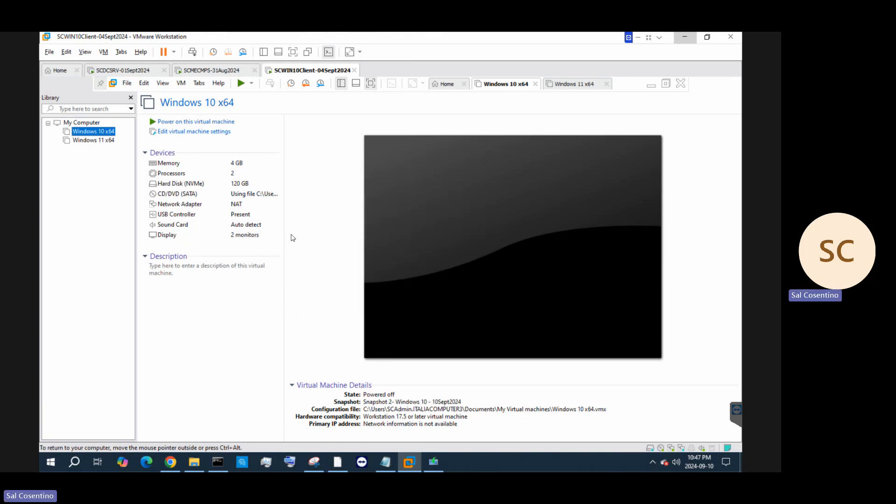
pyautogui.click(94, 140)
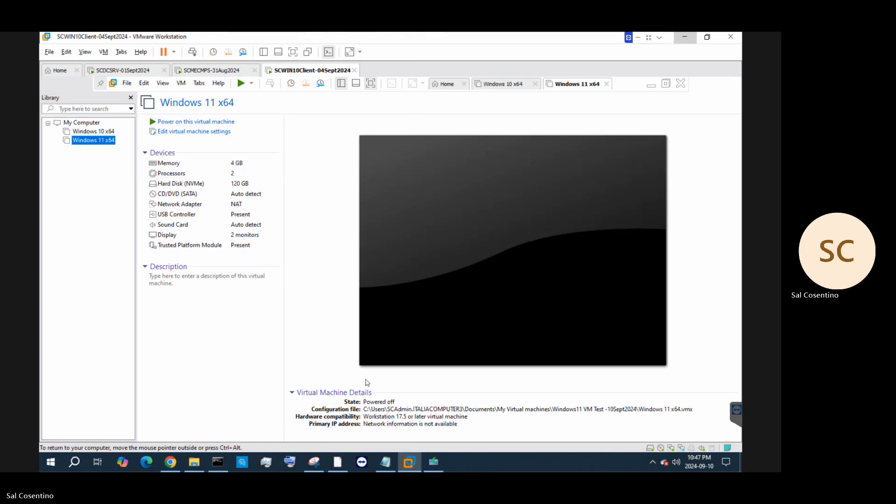
pyautogui.click(652, 87)
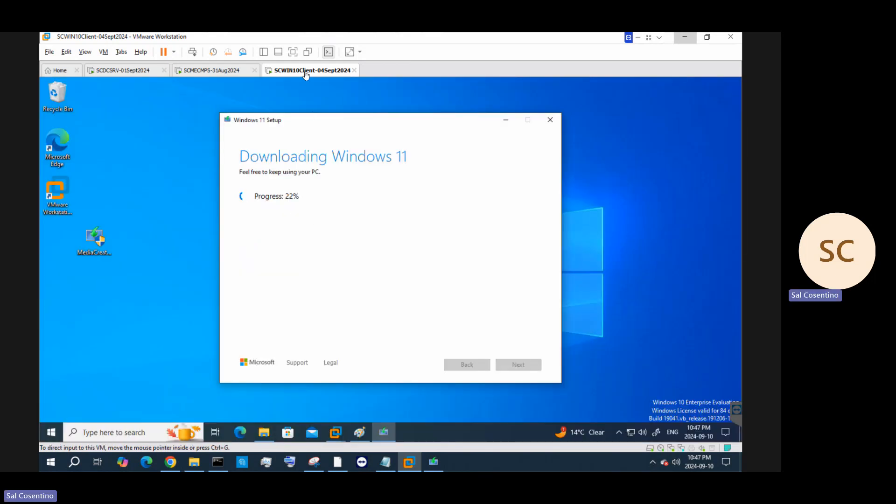
# Check the SCMECMPS and SCDCSRV VMs' policy tree, then return to the SCWIN10Client VM
pyautogui.click(212, 75)
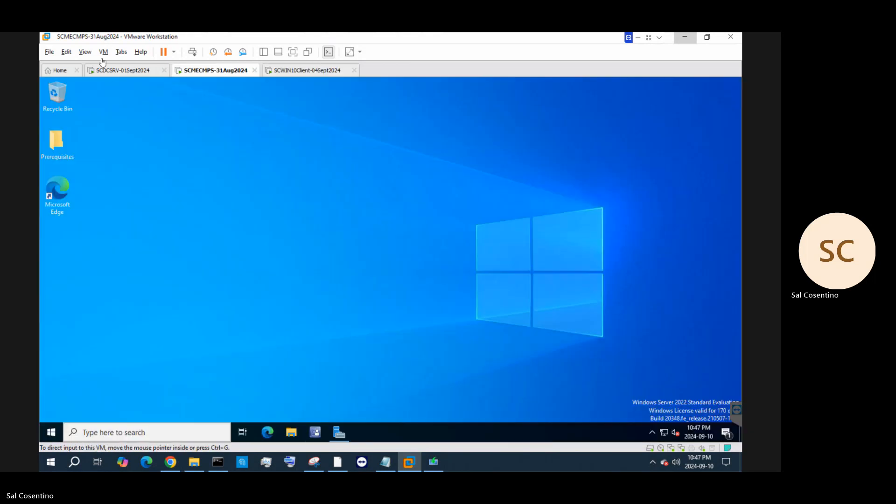
pyautogui.click(114, 71)
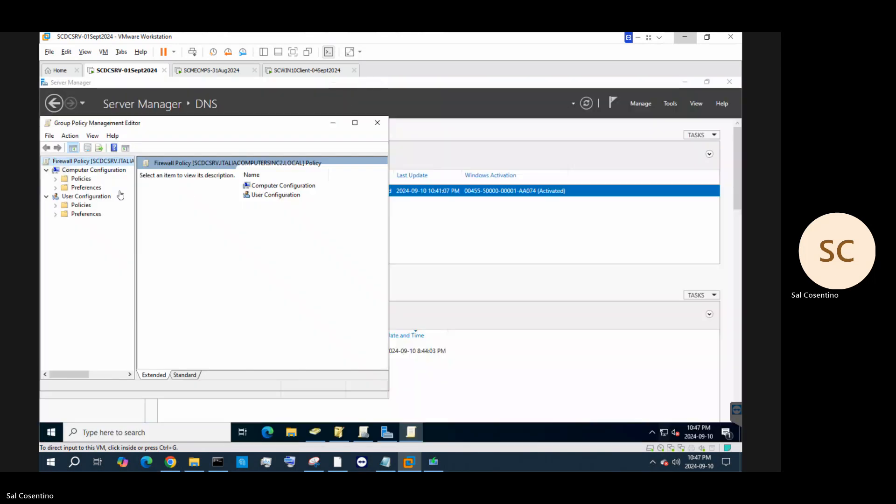
pyautogui.click(86, 188)
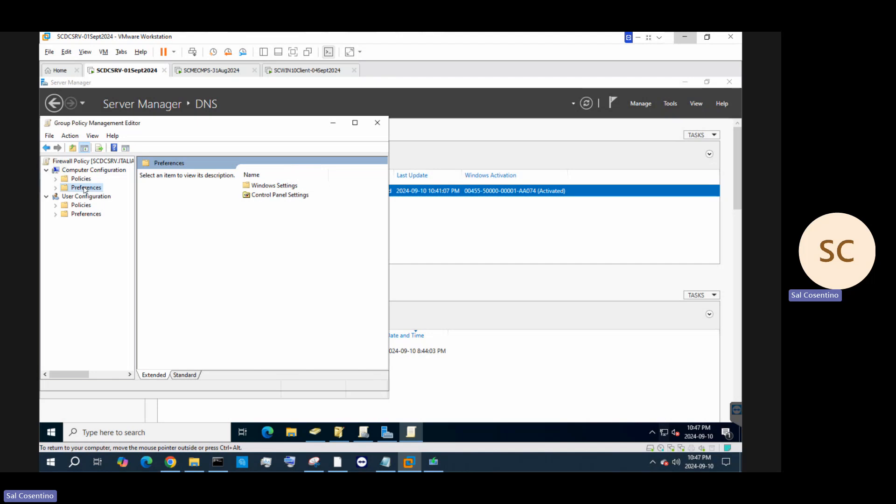
pyautogui.click(56, 179)
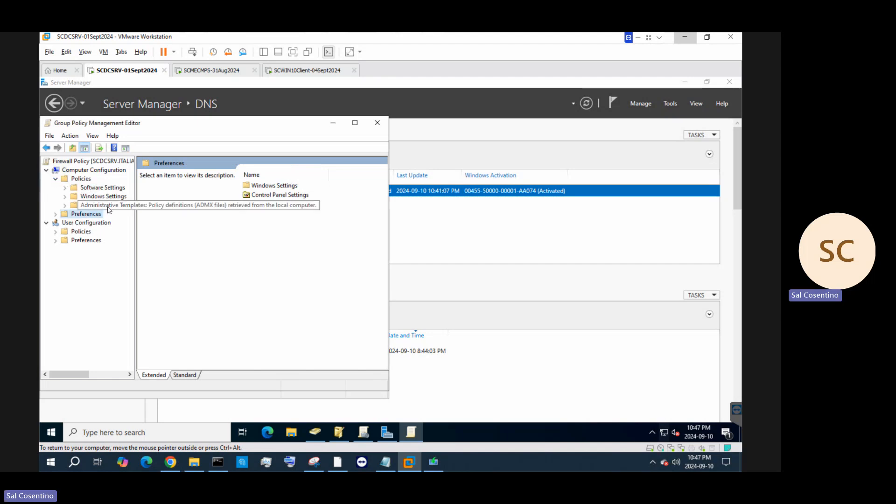
pyautogui.click(304, 71)
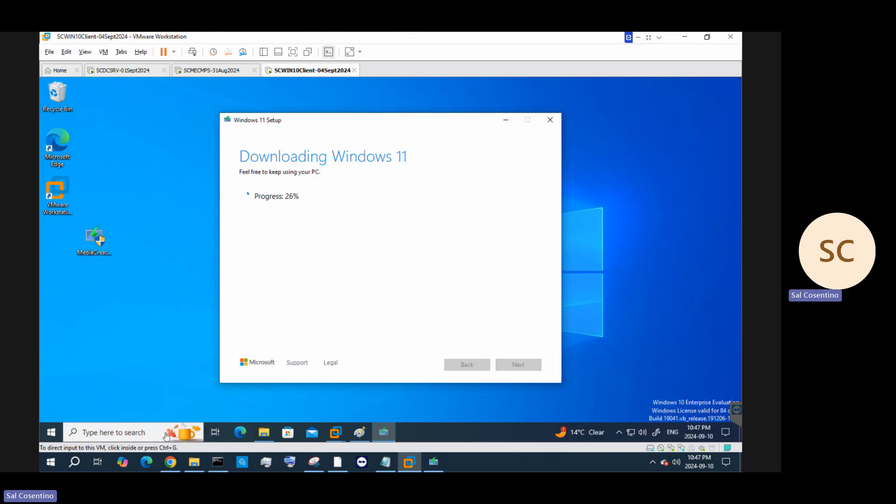
# Open Command Prompt on the client VM and run gpedit.msc
pyautogui.click(126, 438)
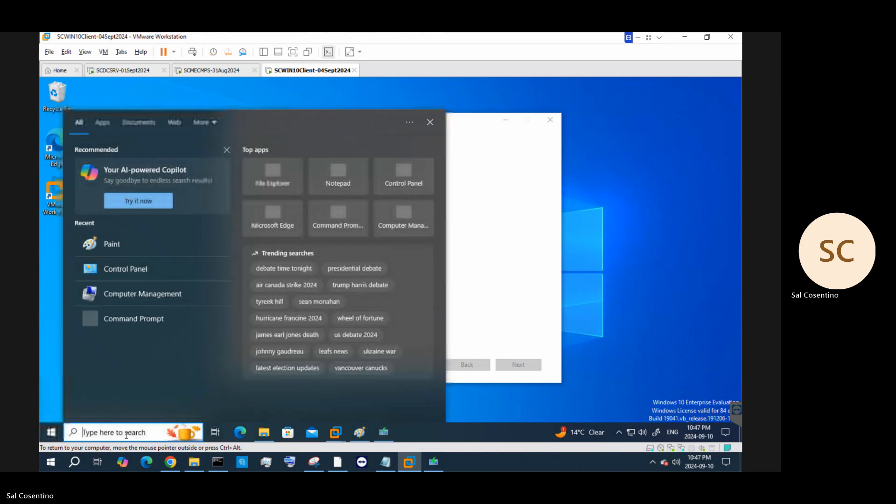
pyautogui.write('cmd')
pyautogui.press('Return')
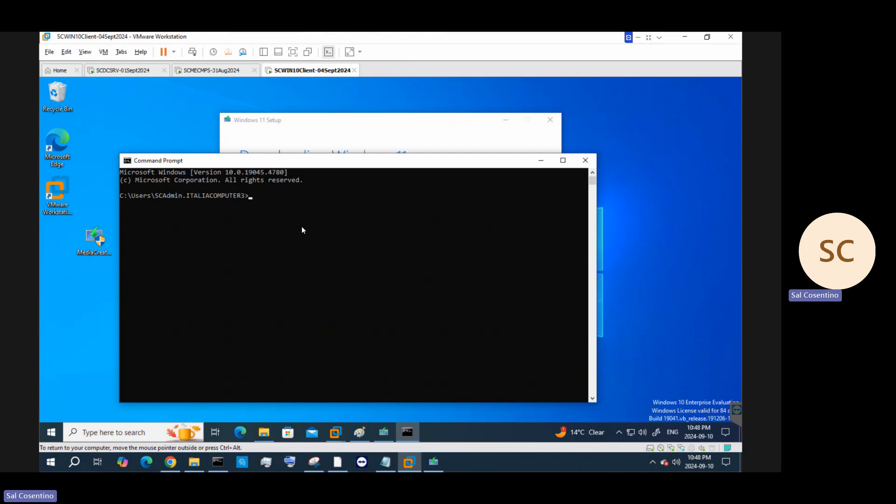
pyautogui.write('gp')
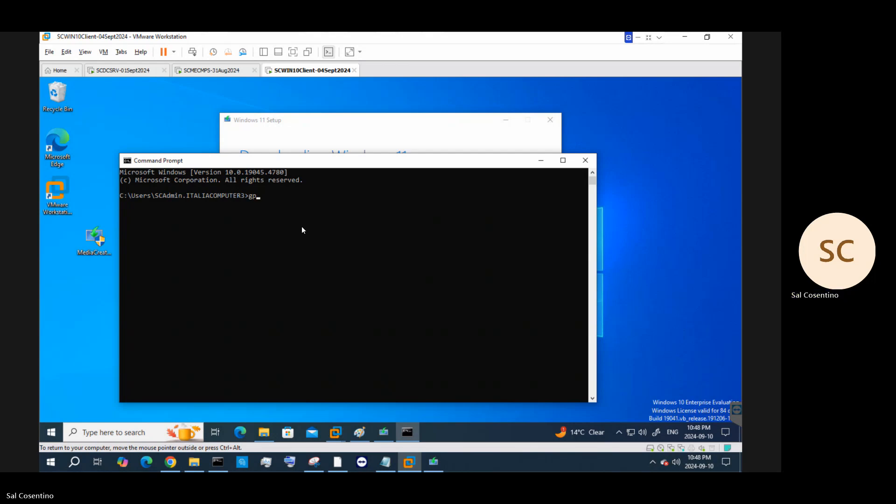
pyautogui.write('edit.msc')
pyautogui.press('Return')
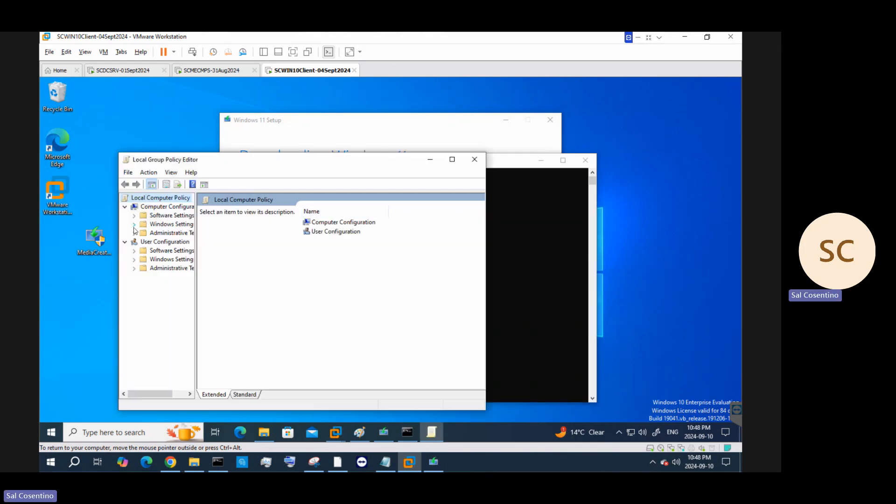
# Navigate to Computer Configuration > Administrative Templates > System > Device Guard
pyautogui.doubleClick(169, 225)
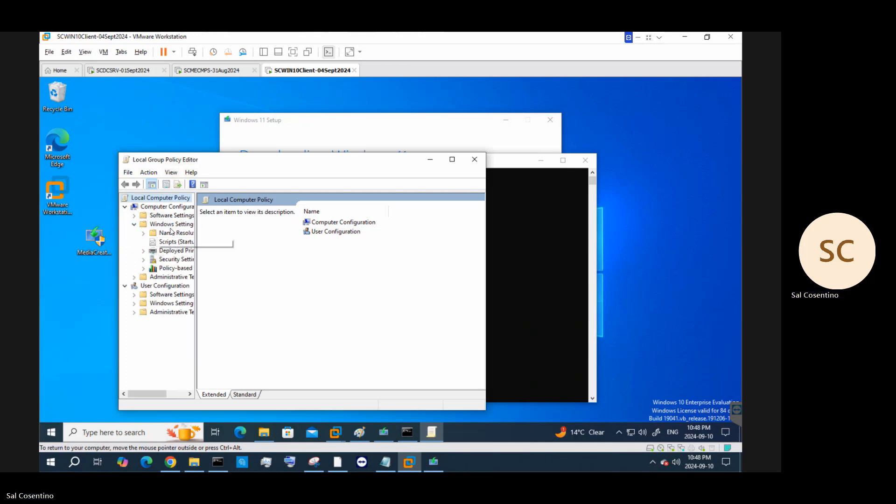
pyautogui.click(163, 280)
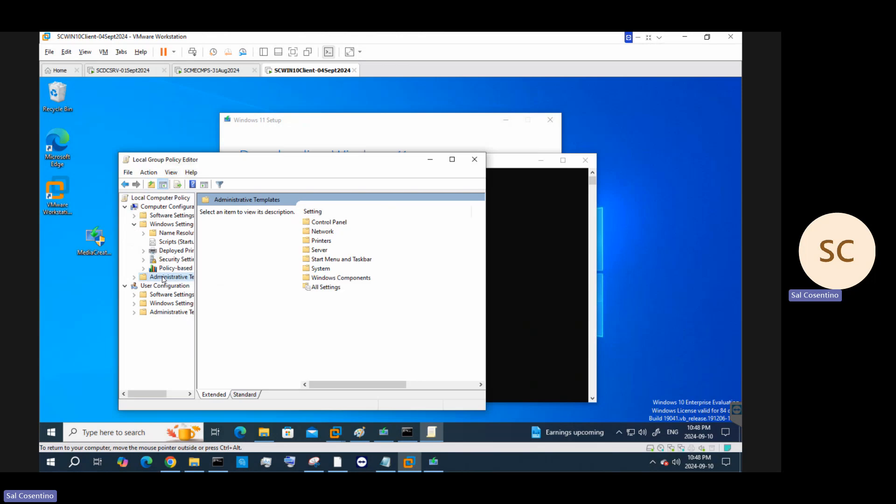
pyautogui.click(322, 269)
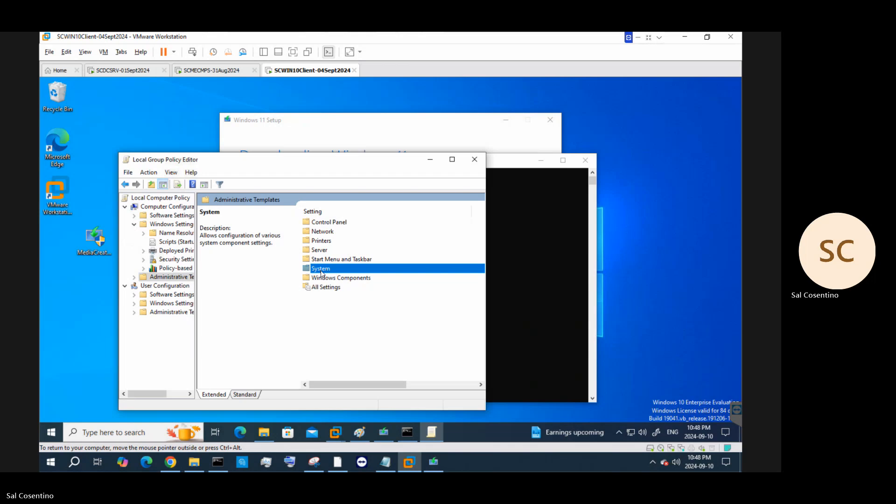
pyautogui.doubleClick(322, 272)
pyautogui.click(322, 262)
pyautogui.doubleClick(322, 262)
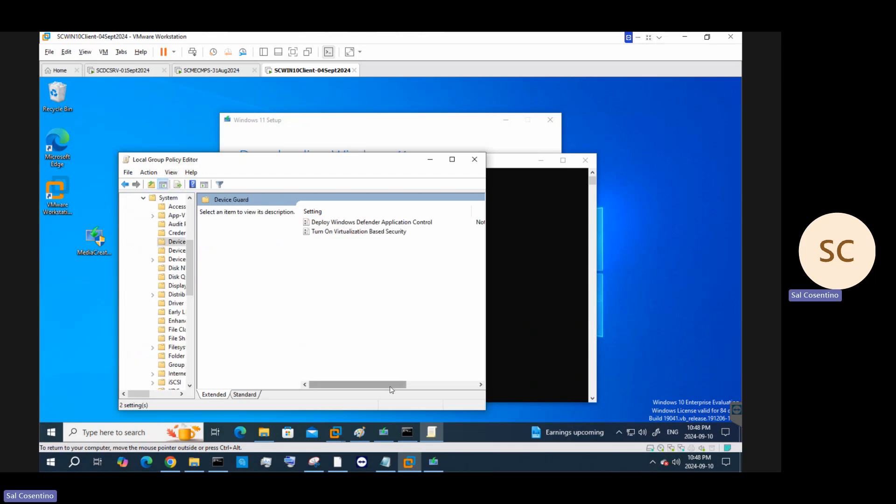
pyautogui.moveTo(384, 389)
pyautogui.mouseDown()
pyautogui.moveTo(418, 389)
pyautogui.moveTo(383, 388)
pyautogui.mouseUp()
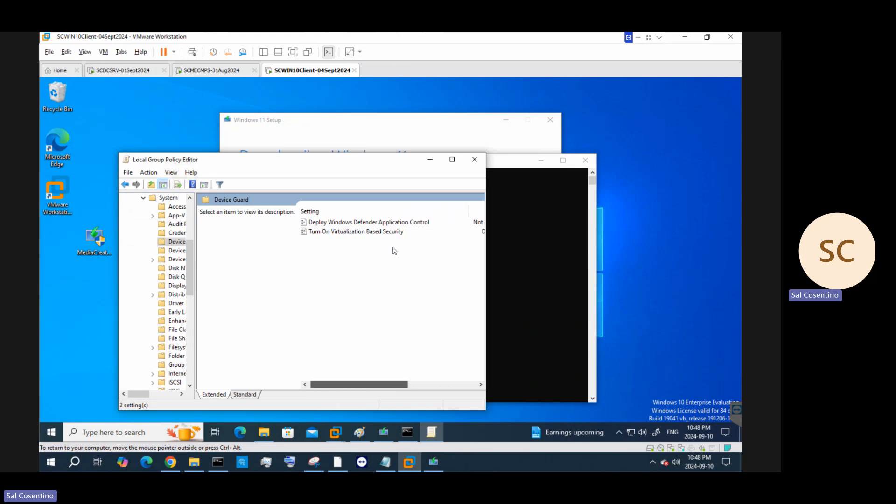
# Read the Turn On Virtualization Based Security description down to its UEFI lock options
pyautogui.click(392, 233)
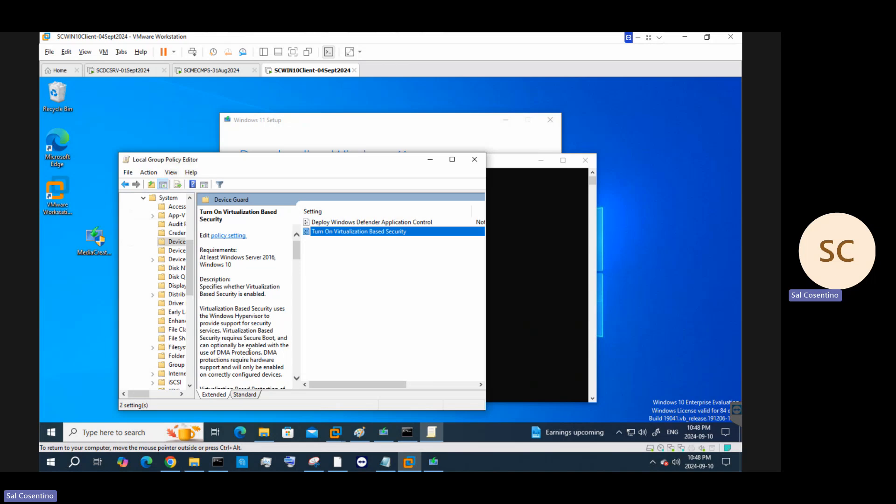
pyautogui.scroll(-1, 249, 352)
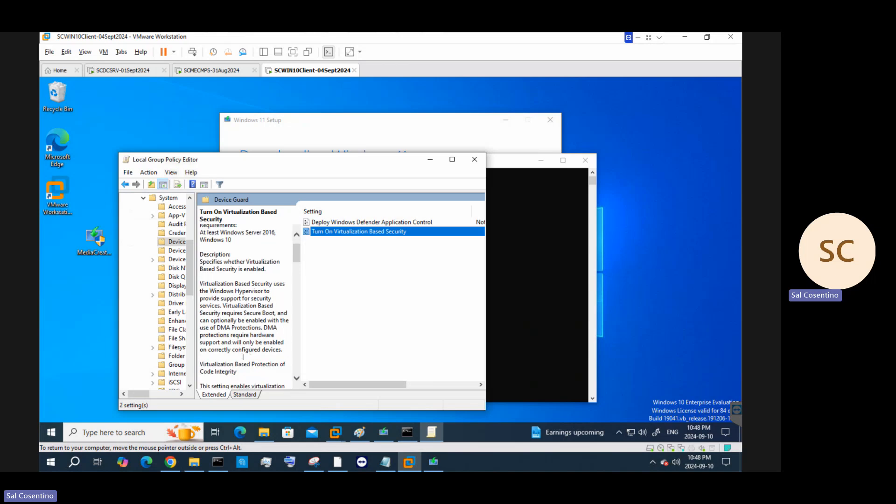
pyautogui.scroll(-2, 256, 318)
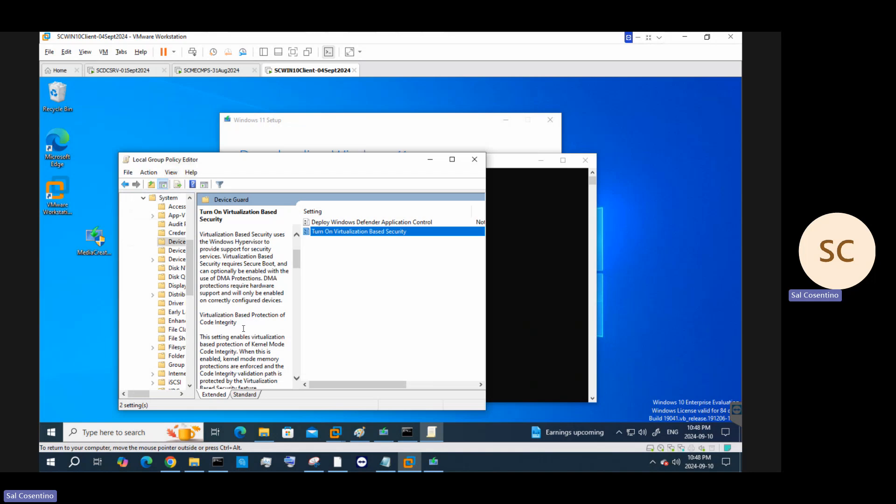
pyautogui.scroll(-2, 244, 329)
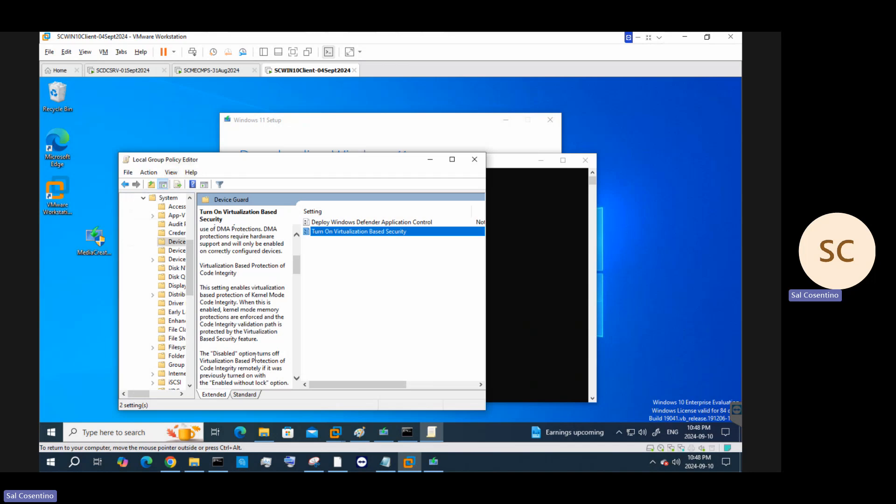
pyautogui.scroll(-1, 254, 355)
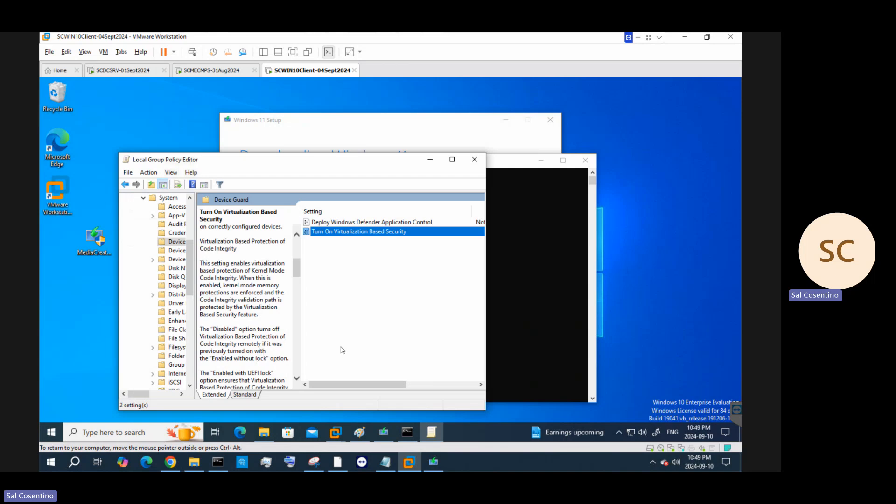
pyautogui.scroll(-2, 263, 347)
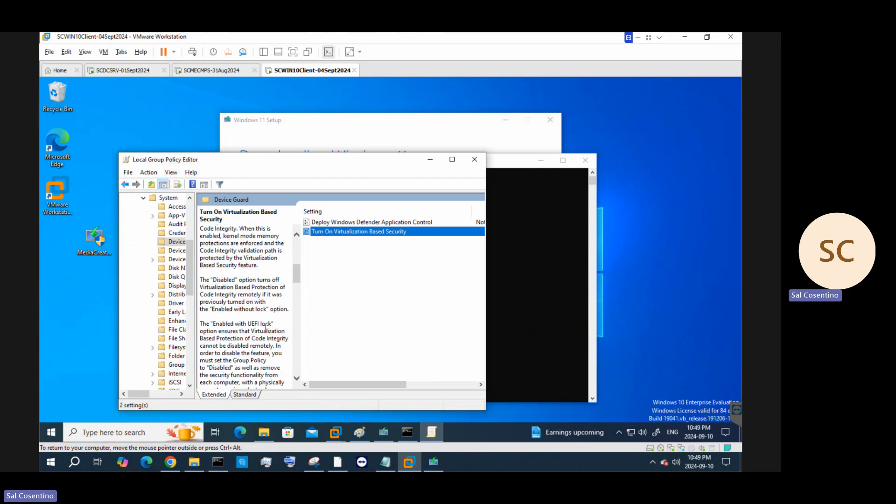
pyautogui.scroll(-1, 266, 327)
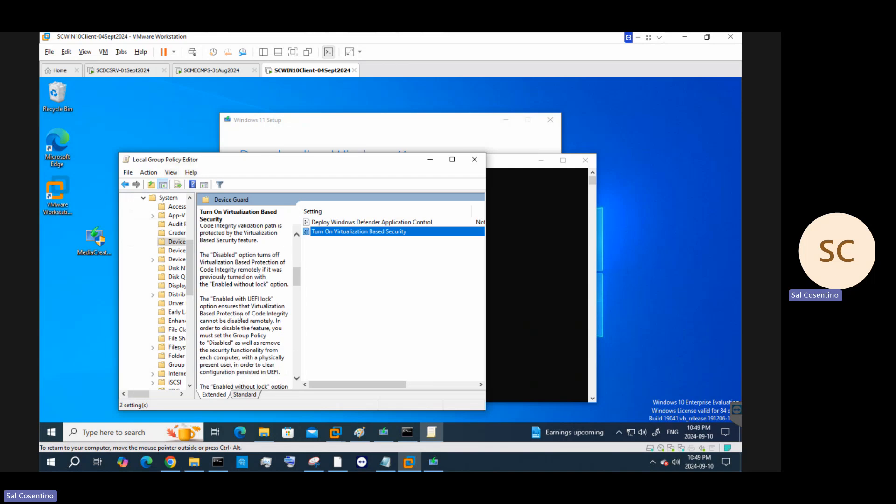
pyautogui.rightClick(319, 74)
pyautogui.click(351, 203)
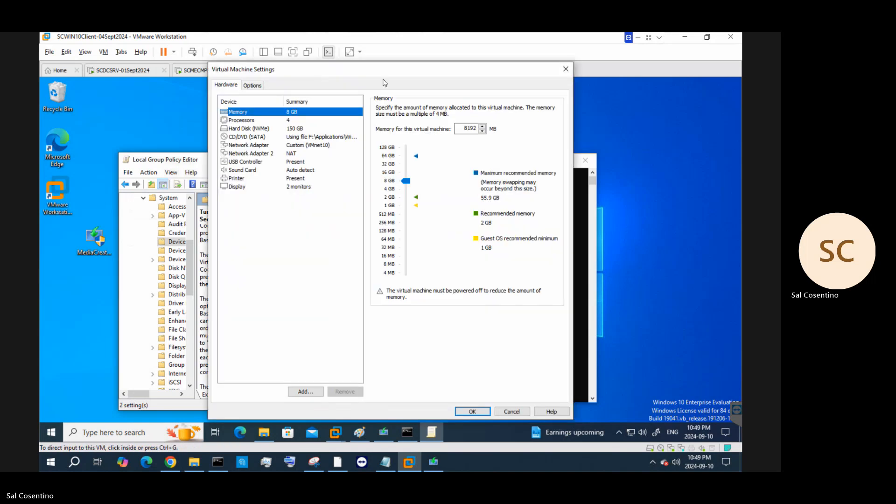
pyautogui.moveTo(319, 70); pyautogui.dragTo(344, 74)
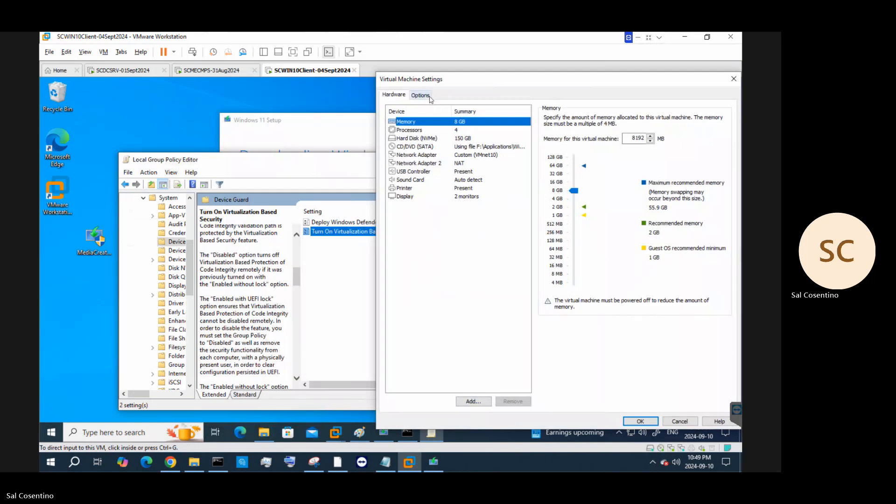
pyautogui.click(421, 95)
pyautogui.click(474, 222)
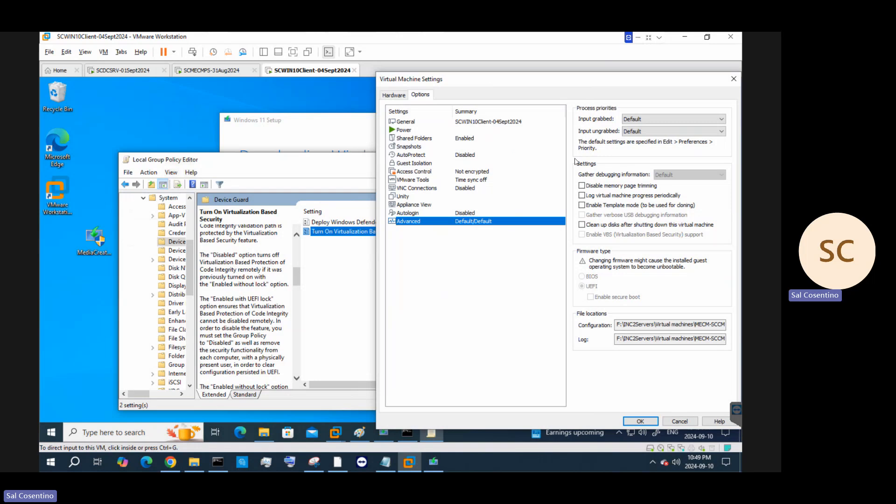
pyautogui.click(734, 79)
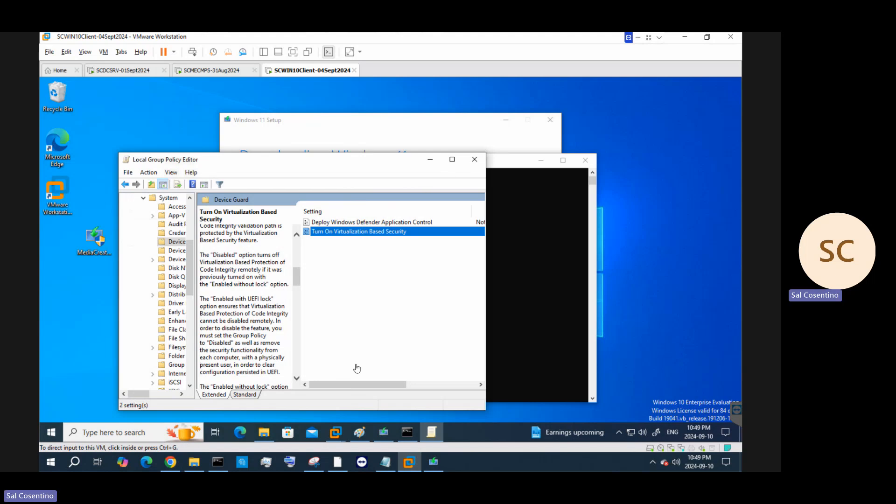
# Search 'windows' on the client VM and open the Windows Security app
pyautogui.moveTo(366, 384)
pyautogui.mouseDown()
pyautogui.moveTo(443, 384)
pyautogui.moveTo(372, 384)
pyautogui.mouseUp()
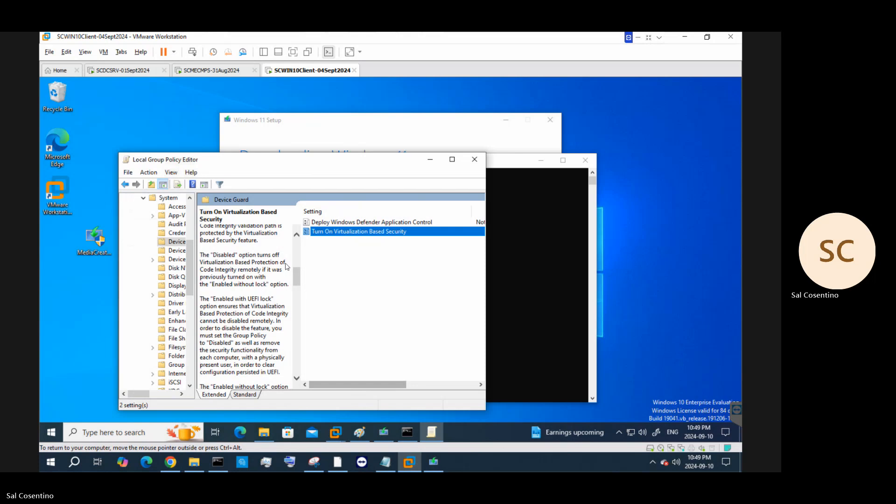
pyautogui.scroll(-6, 285, 319)
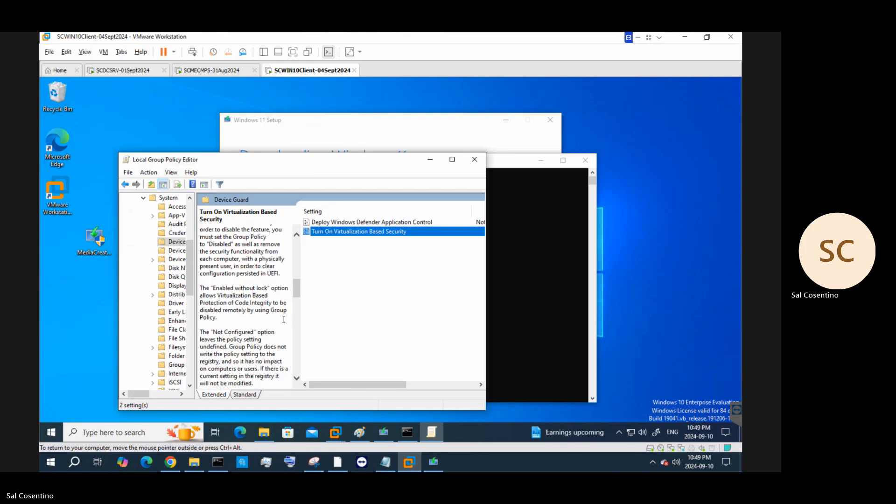
pyautogui.click(121, 432)
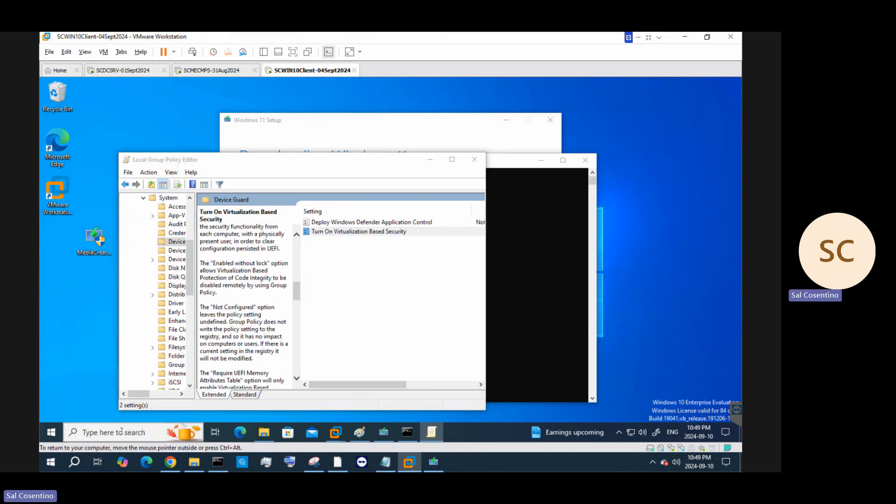
pyautogui.write('windows')
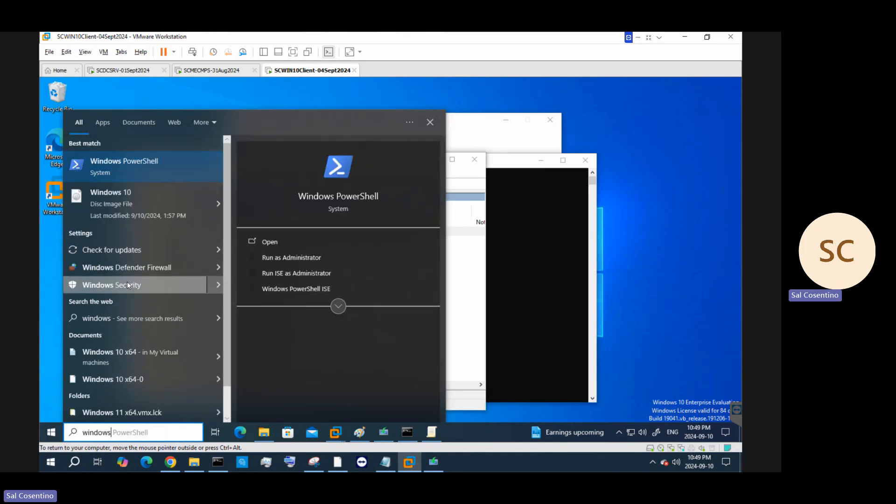
pyautogui.click(153, 284)
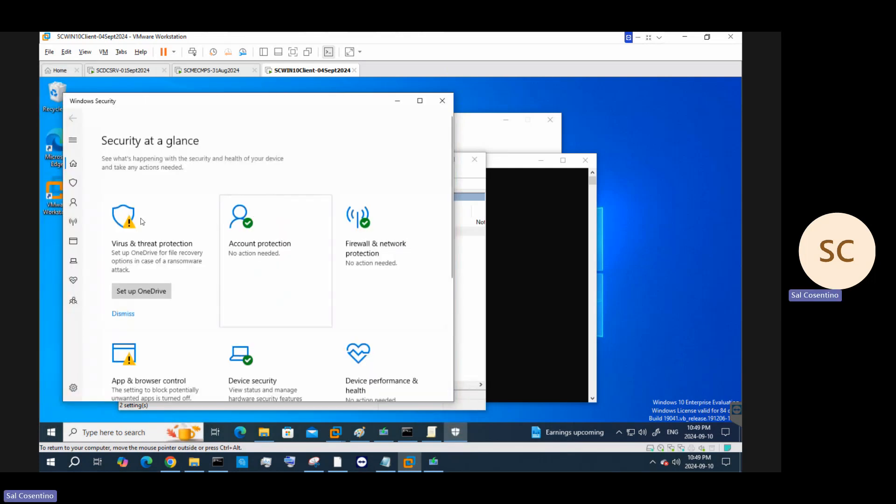
# Open Device security's Core isolation details and its Learn more support article
pyautogui.click(72, 142)
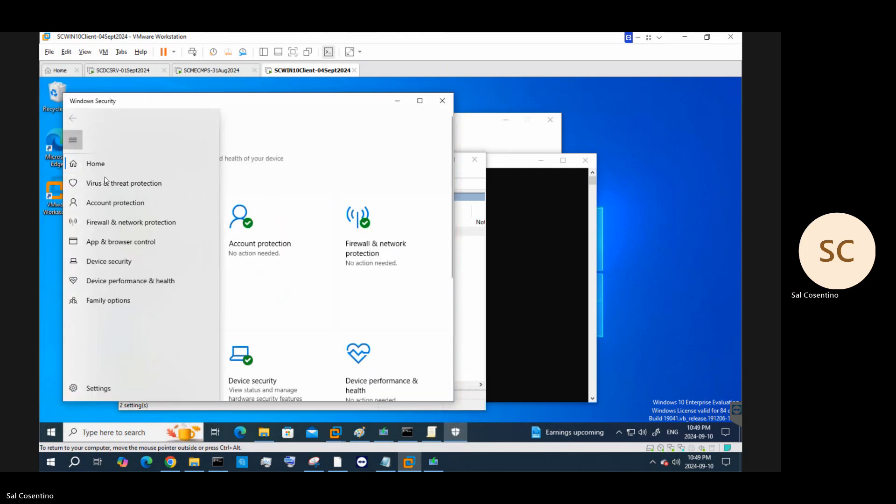
pyautogui.click(132, 260)
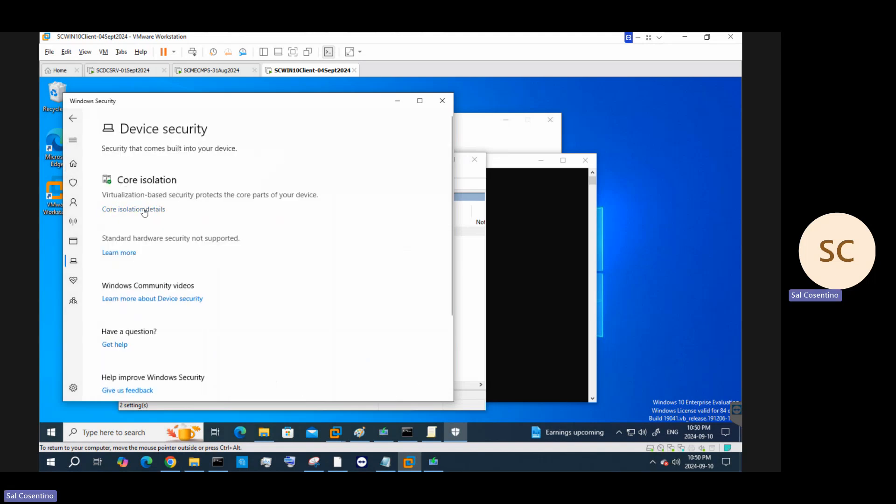
pyautogui.click(145, 211)
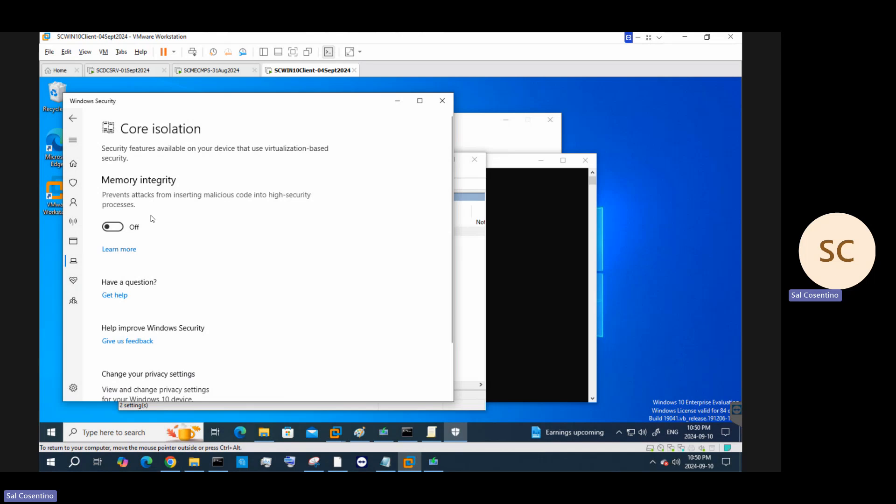
pyautogui.click(124, 251)
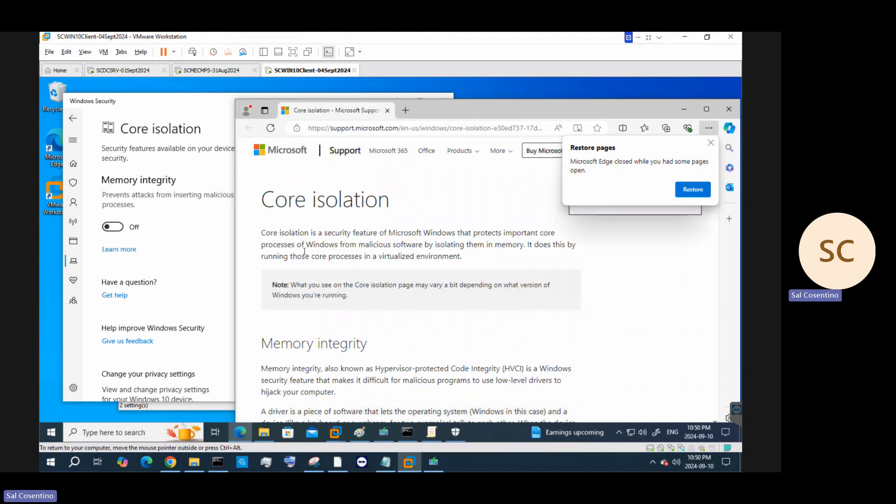
# Dismiss Edge's Restore pages popup and scroll the article to the memory integrity recommendation
pyautogui.scroll(-3, 467, 278)
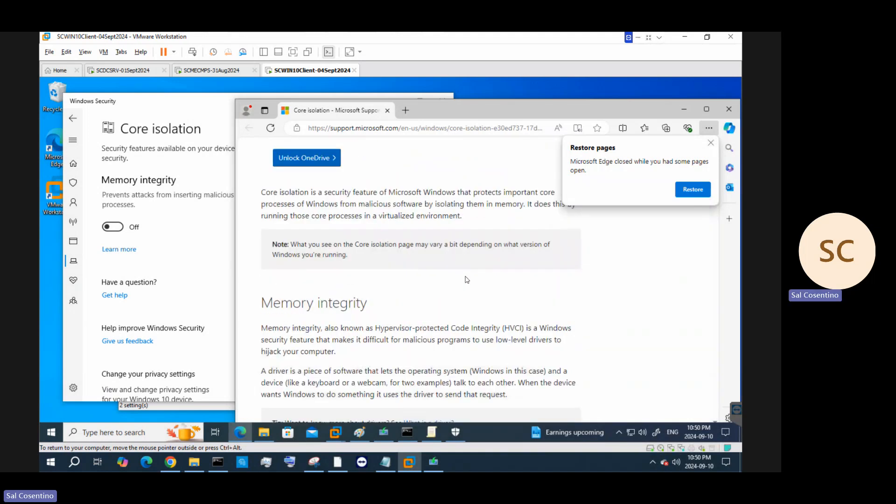
pyautogui.scroll(-3, 467, 279)
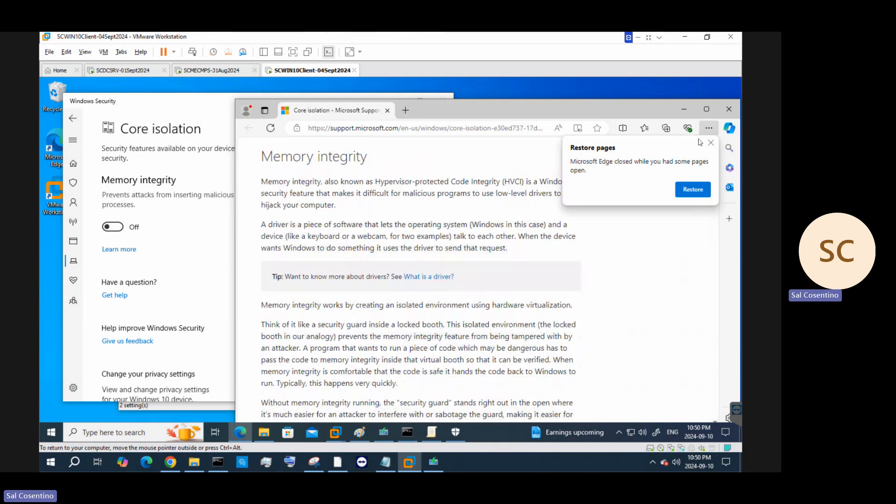
pyautogui.click(711, 142)
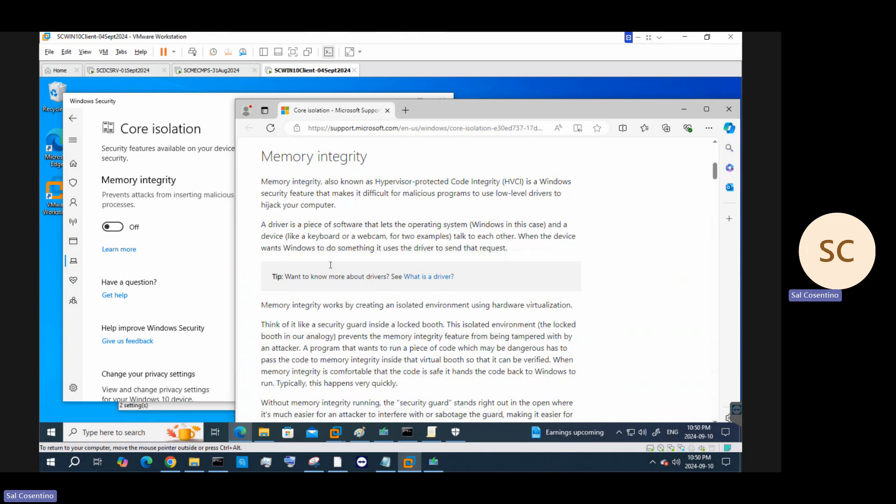
pyautogui.moveTo(307, 236); pyautogui.dragTo(584, 265)
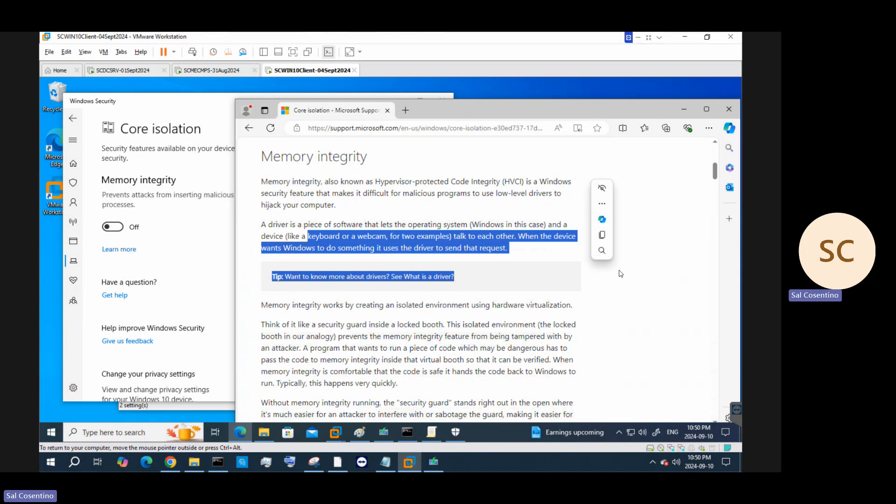
pyautogui.scroll(-3, 405, 336)
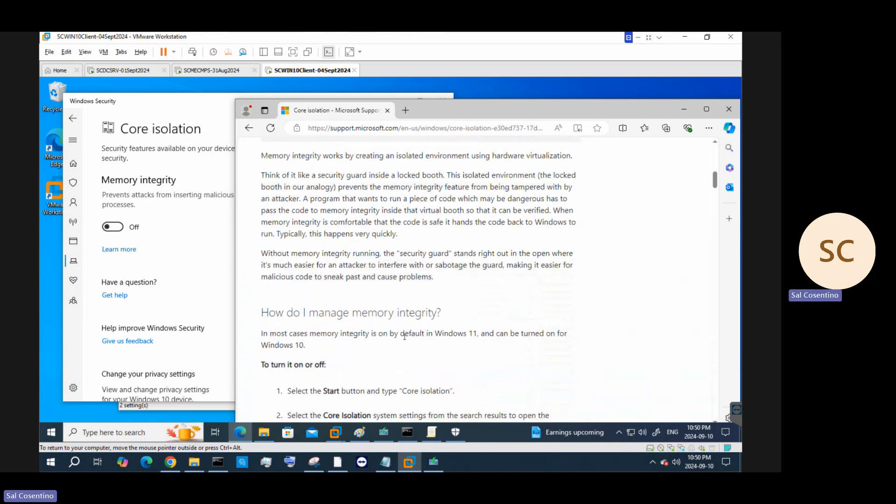
pyautogui.scroll(-4, 405, 336)
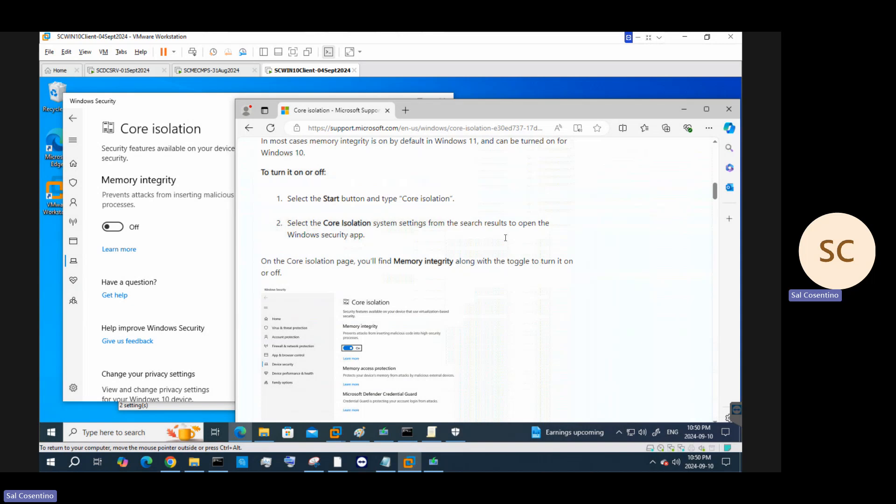
pyautogui.scroll(-1, 596, 247)
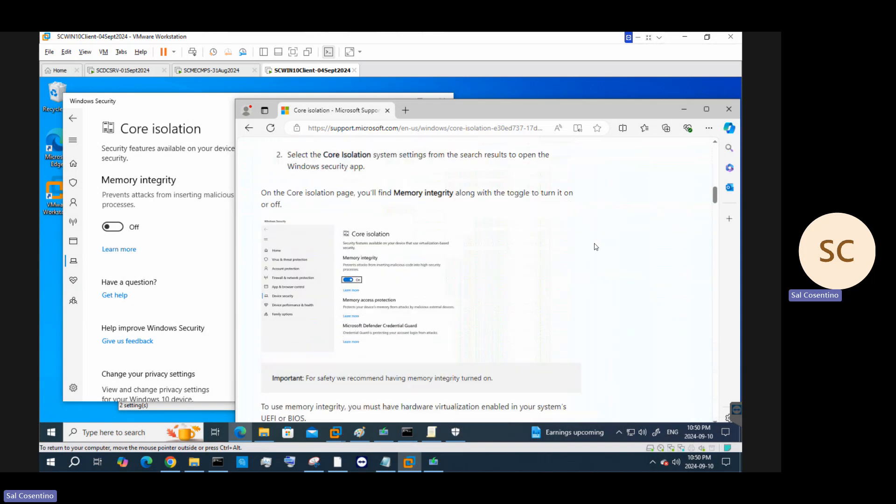
pyautogui.scroll(-1, 596, 246)
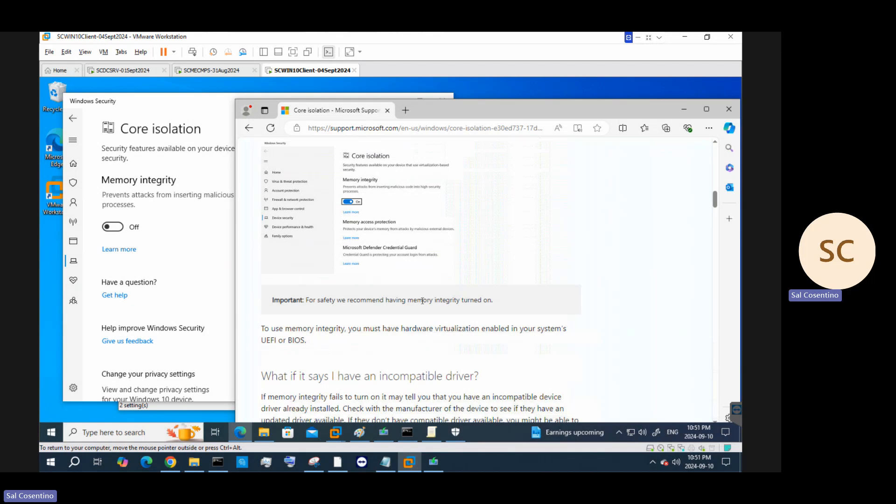
pyautogui.click(118, 229)
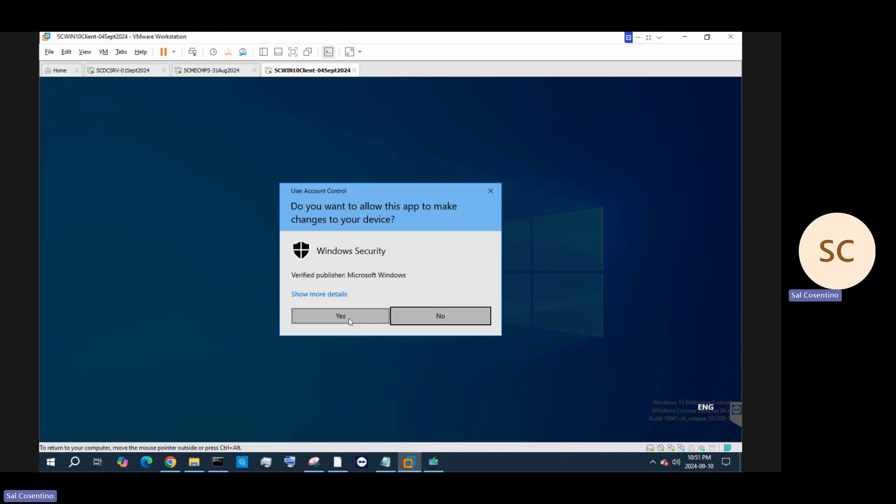
pyautogui.click(350, 322)
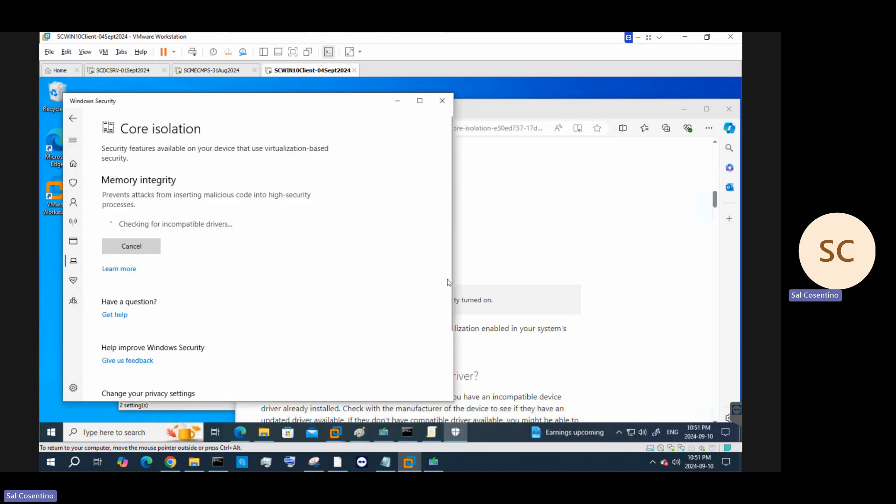
pyautogui.click(584, 254)
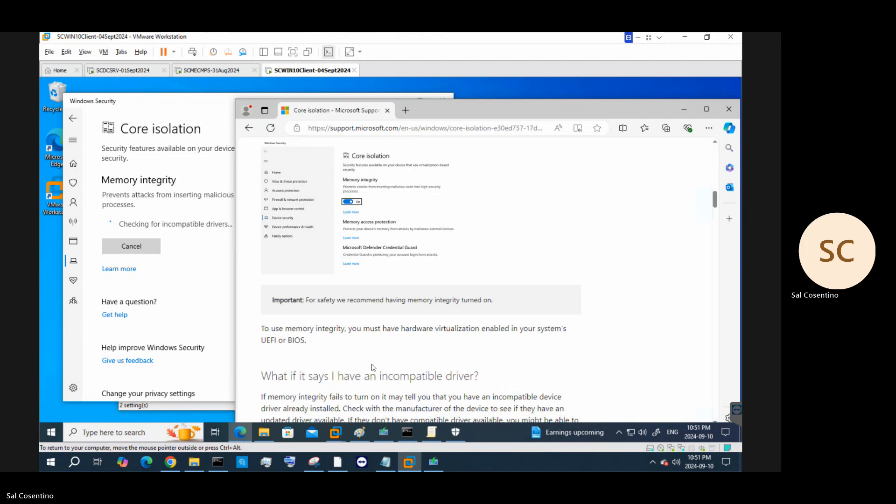
pyautogui.click(168, 267)
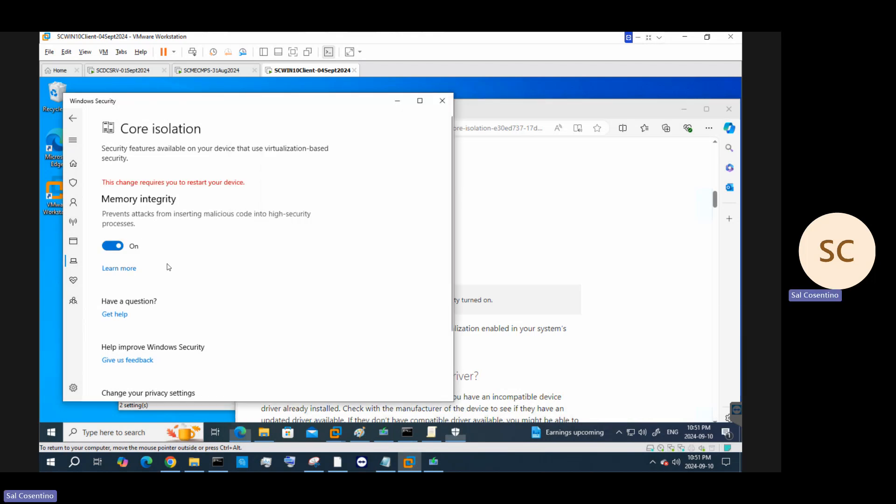
pyautogui.click(111, 249)
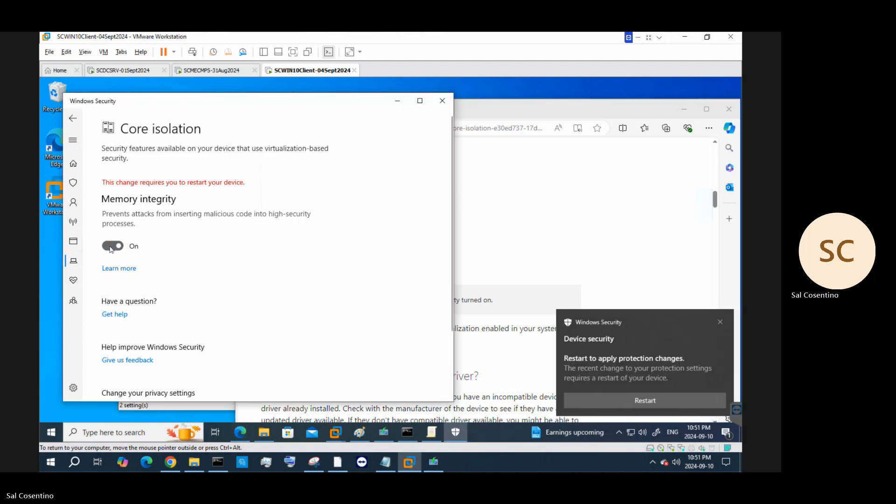
# Copy the web address of Microsoft's Core isolation support article from Edge's address bar
pyautogui.click(547, 241)
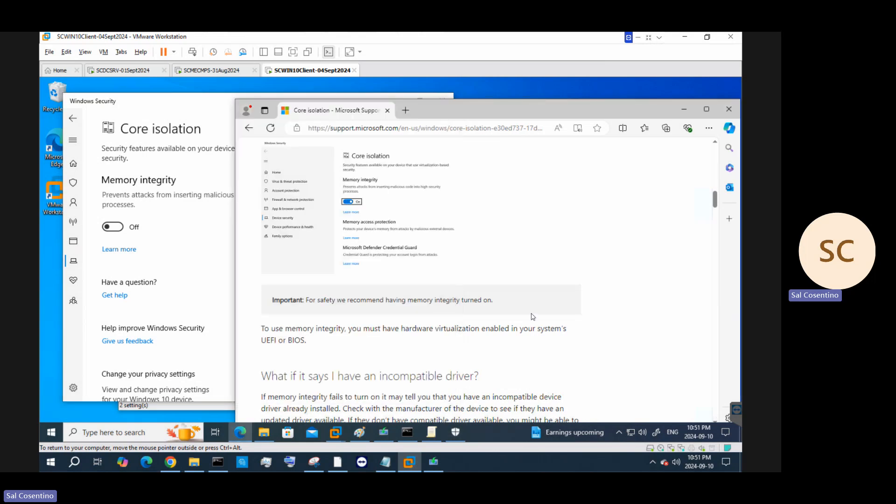
pyautogui.scroll(-4, 353, 346)
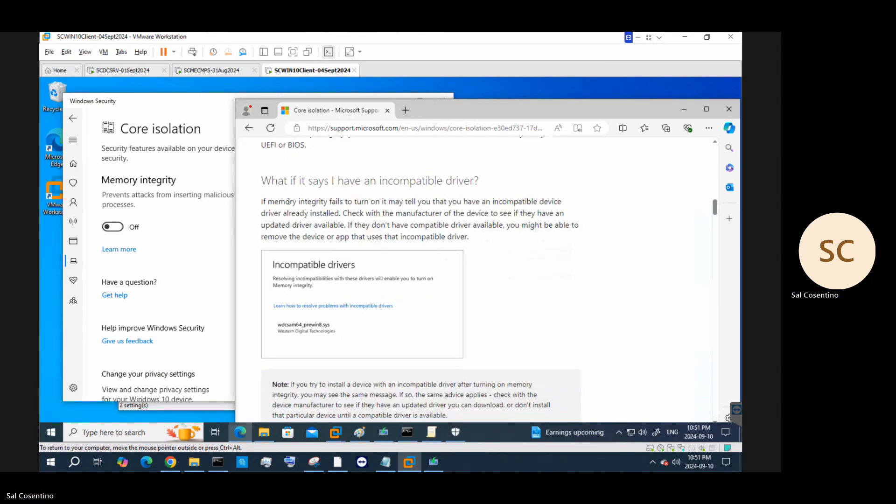
pyautogui.scroll(-5, 547, 298)
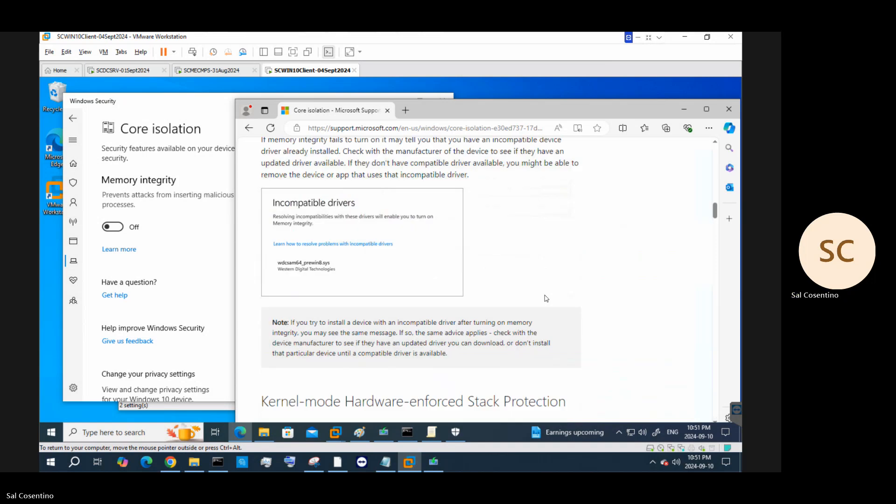
pyautogui.scroll(-10, 546, 296)
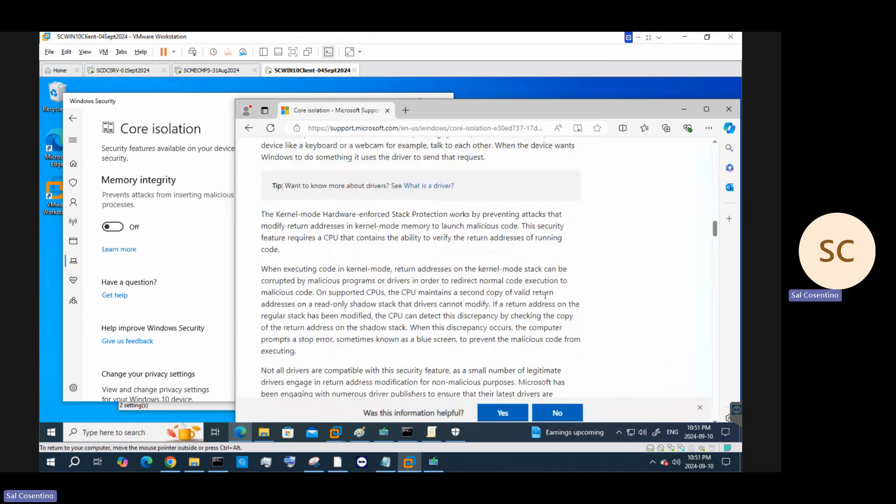
pyautogui.scroll(4, 547, 299)
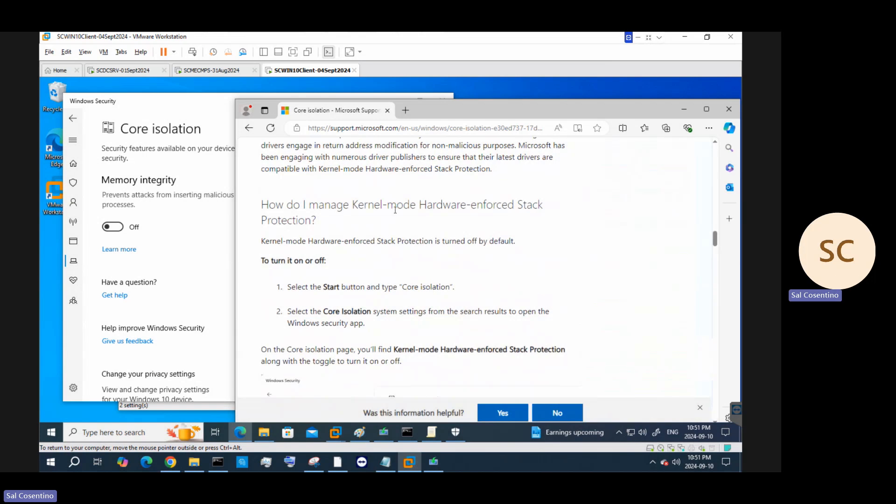
pyautogui.scroll(4, 396, 209)
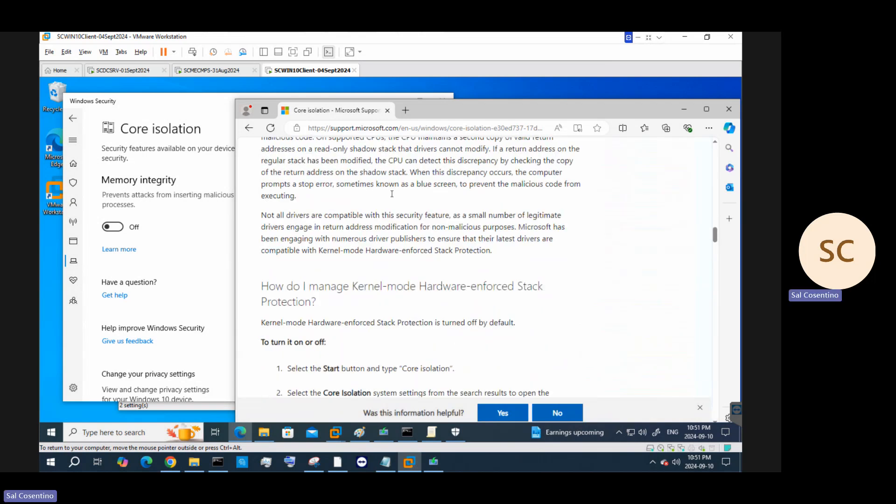
pyautogui.rightClick(422, 128)
pyautogui.click(444, 224)
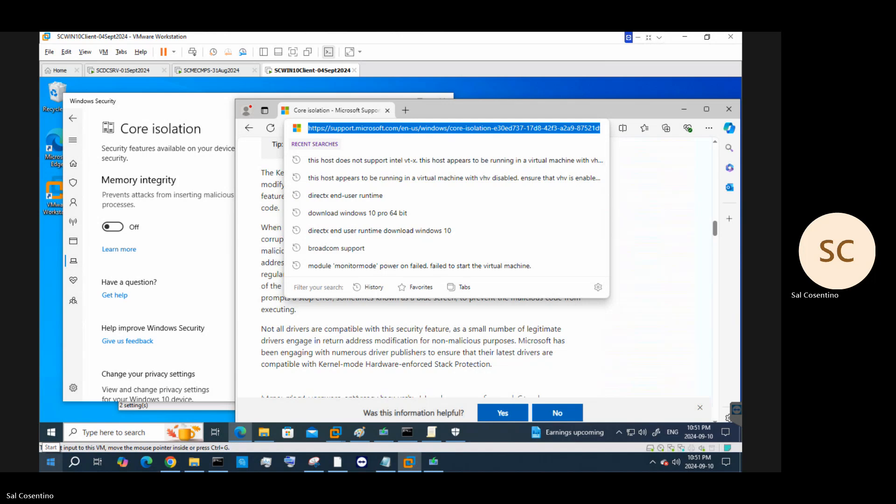
# Paste the Core isolation article link as an indented sub-item under step 3 on slide 4, then minimize PowerPoint
pyautogui.press('Tab')
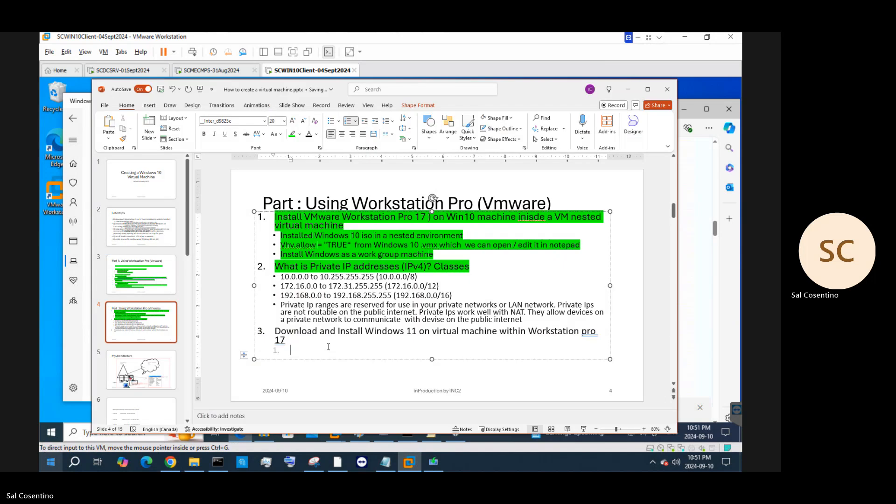
pyautogui.hotkey('ctrl', 'v')
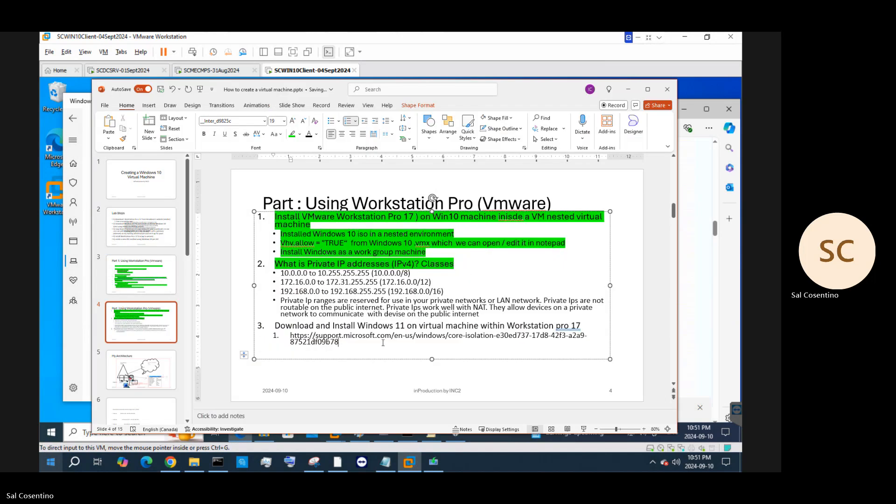
pyautogui.press('Return')
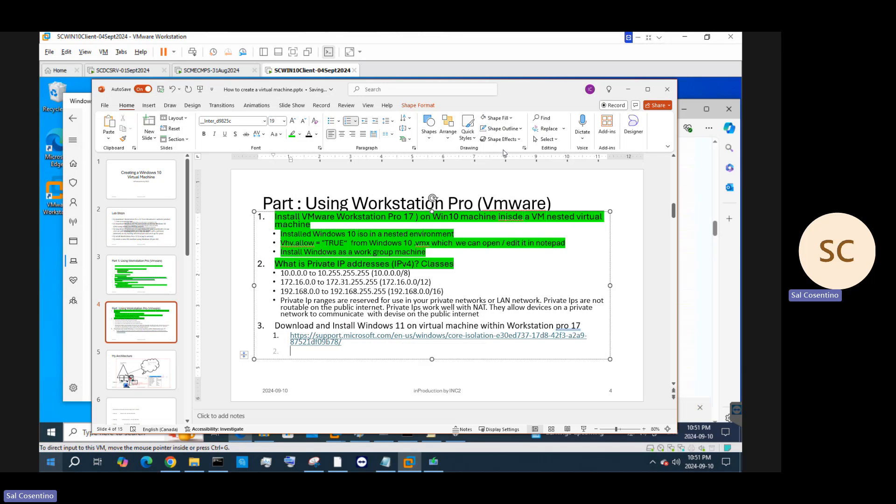
pyautogui.click(628, 89)
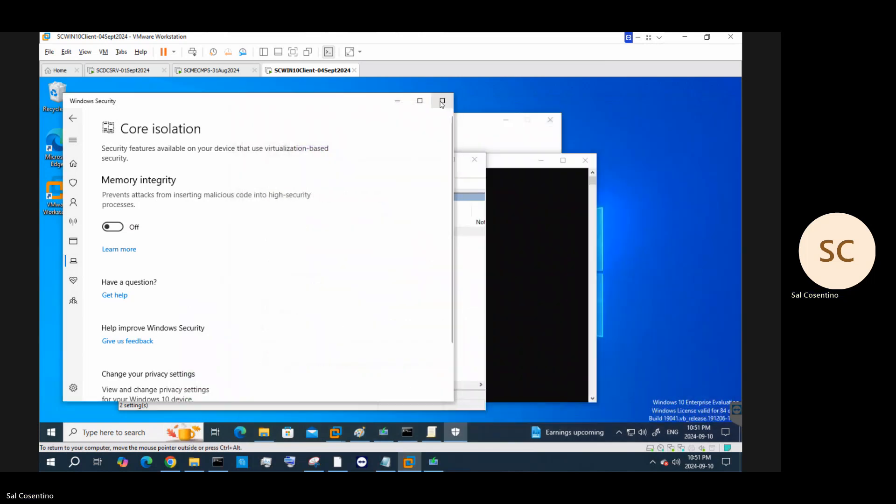
# Close the Windows Security, Local Group Policy Editor and Command Prompt windows in the guest
pyautogui.click(442, 103)
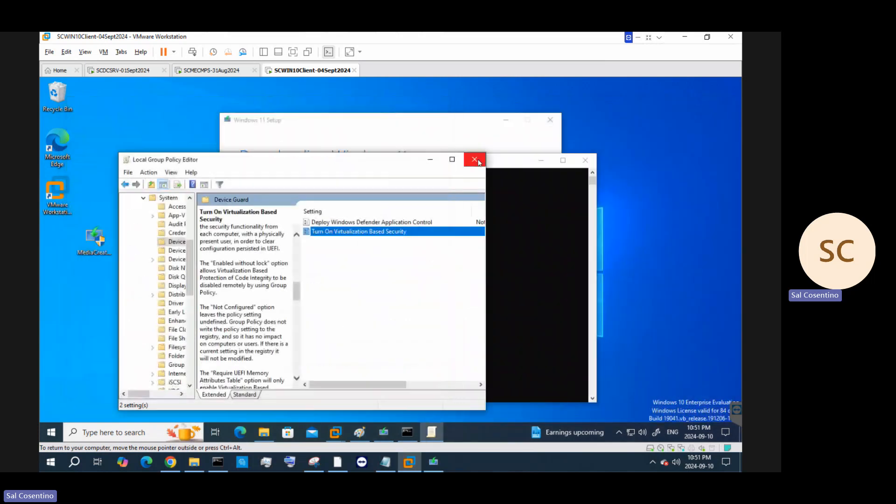
pyautogui.click(475, 159)
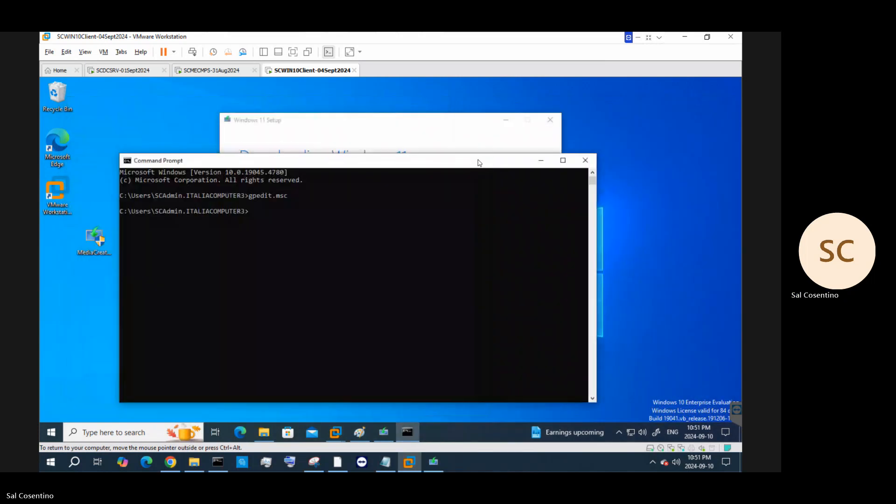
pyautogui.click(585, 160)
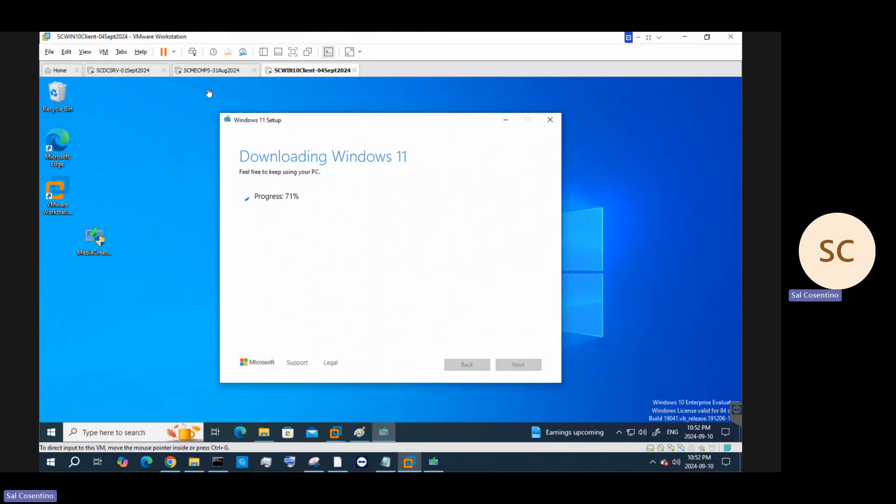
# Bring the nested Workstation Pro Home window to the front from the guest taskbar
pyautogui.click(57, 198)
pyautogui.click(335, 439)
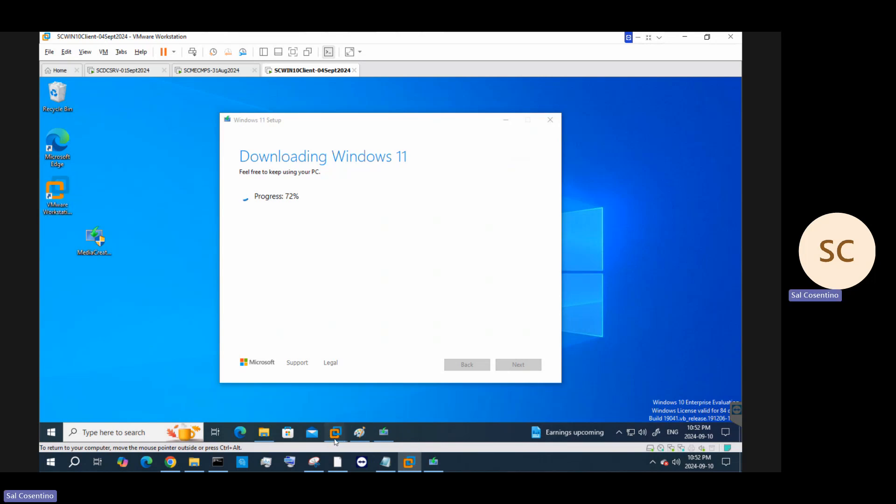
pyautogui.click(220, 384)
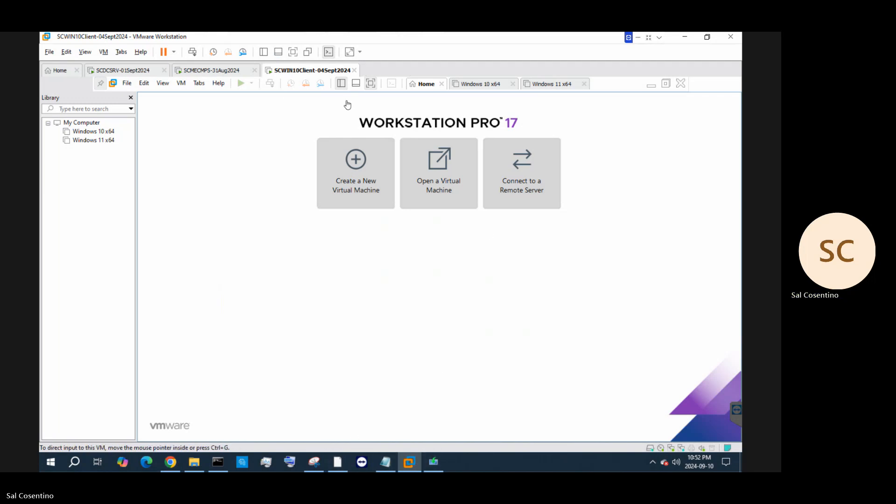
# Review the Windows 10 x64 and Windows 11 x64 machine summaries, then check the Windows 11 Setup window
pyautogui.click(91, 131)
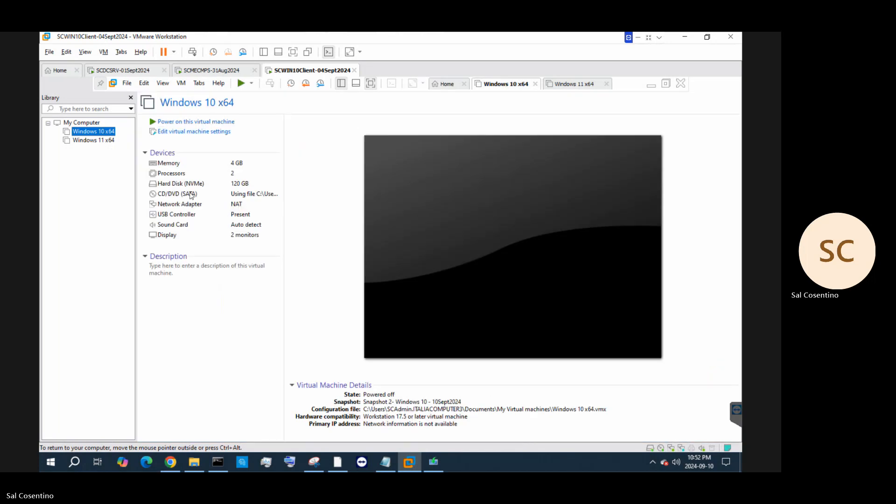
pyautogui.click(97, 142)
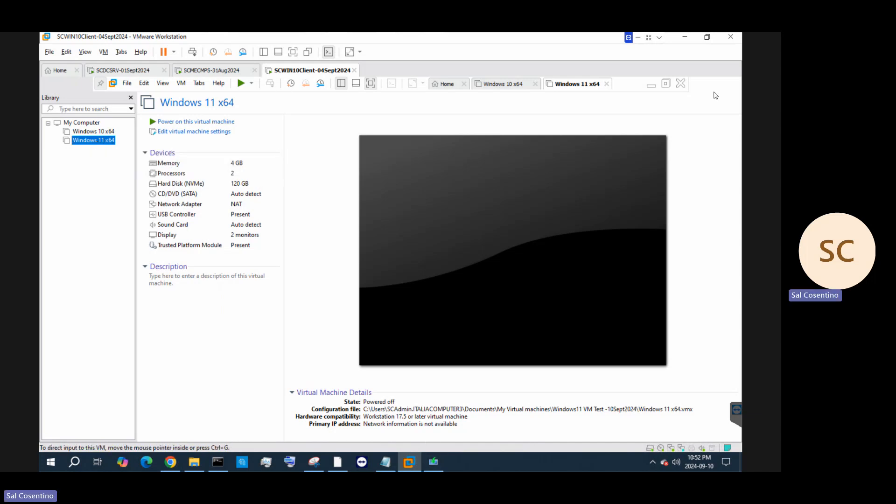
pyautogui.click(434, 467)
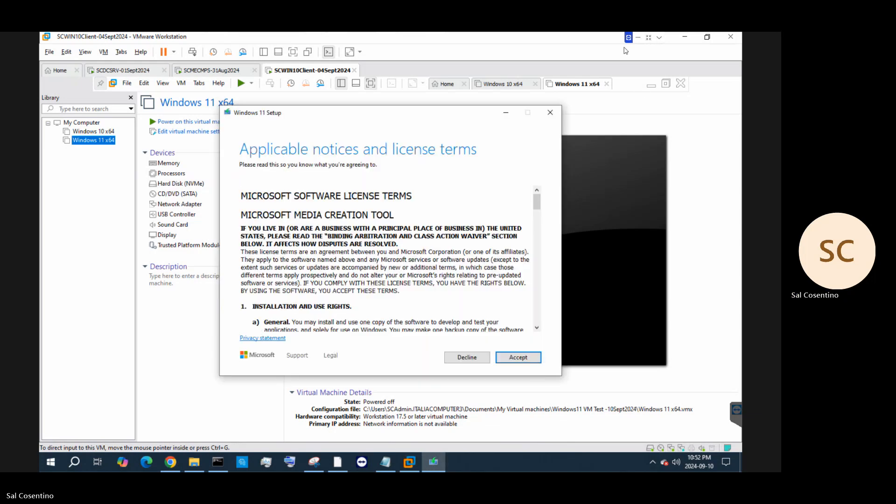
pyautogui.click(649, 90)
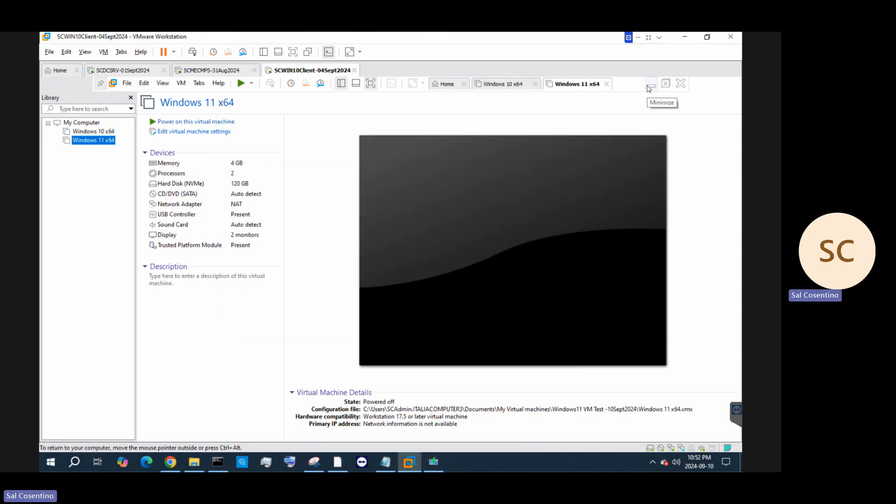
# Decline and exit the extra Windows 11 license-terms setup window, leaving the download running
pyautogui.click(649, 88)
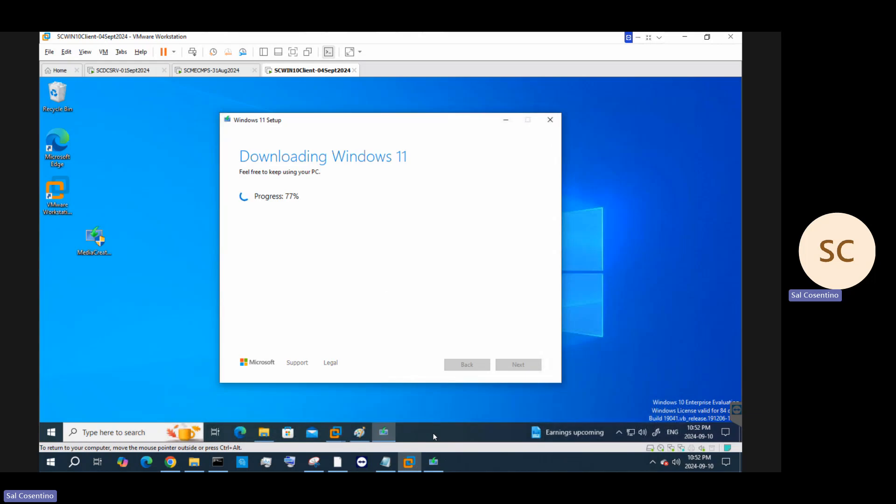
pyautogui.click(433, 462)
pyautogui.click(558, 113)
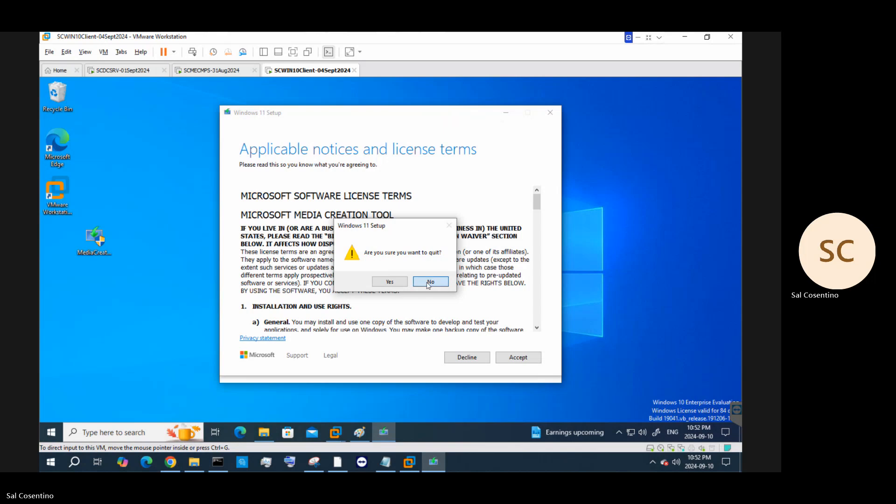
pyautogui.click(429, 284)
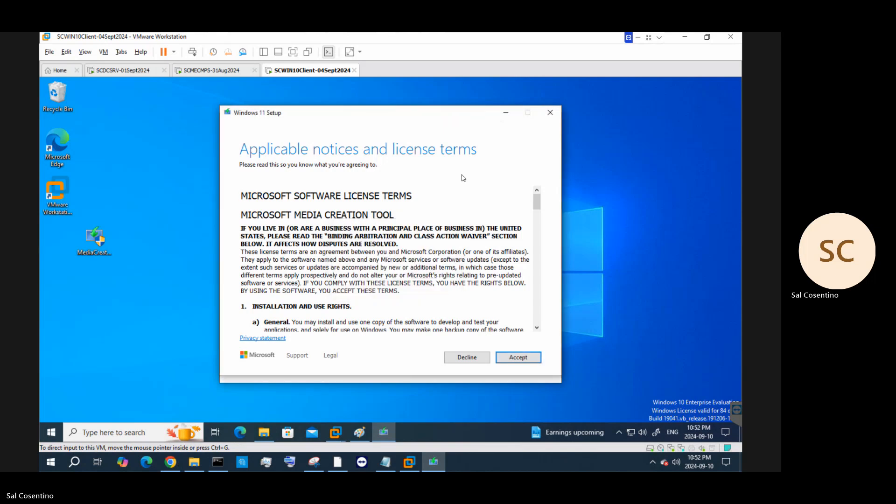
pyautogui.moveTo(378, 117); pyautogui.dragTo(469, 176)
pyautogui.click(562, 416)
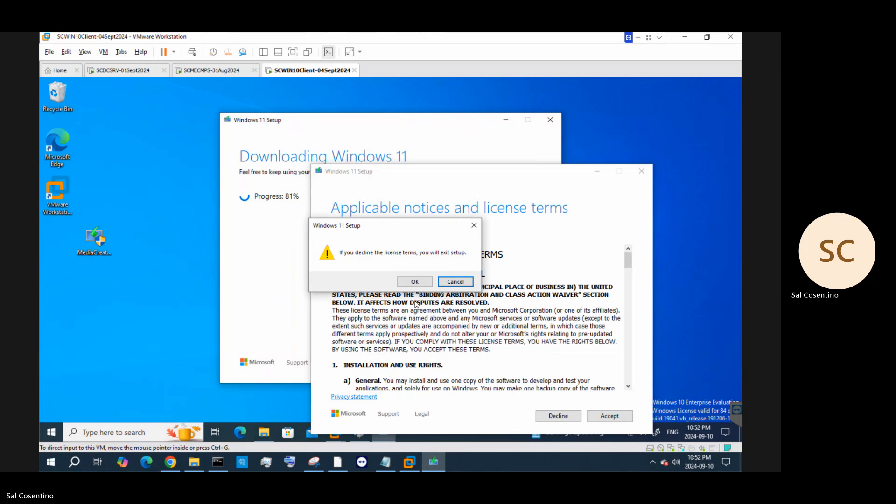
pyautogui.click(418, 284)
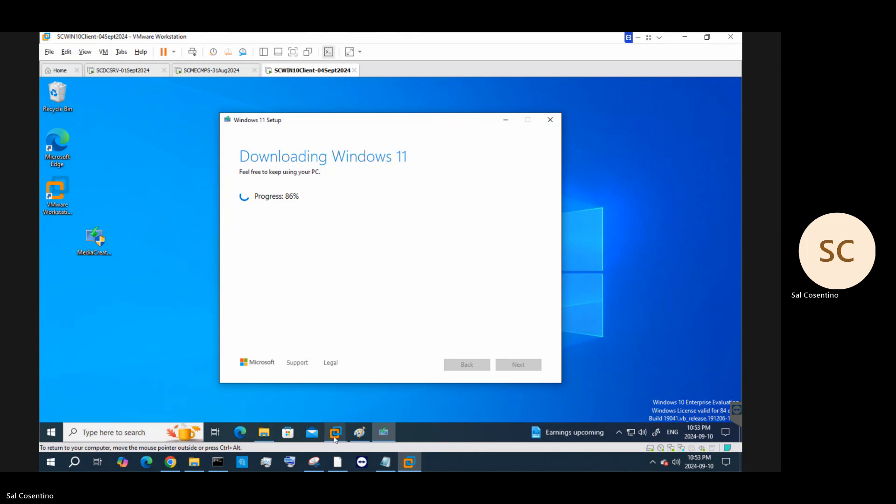
# Return from the guest's setup windows to the PowerPoint presentation
pyautogui.click(334, 439)
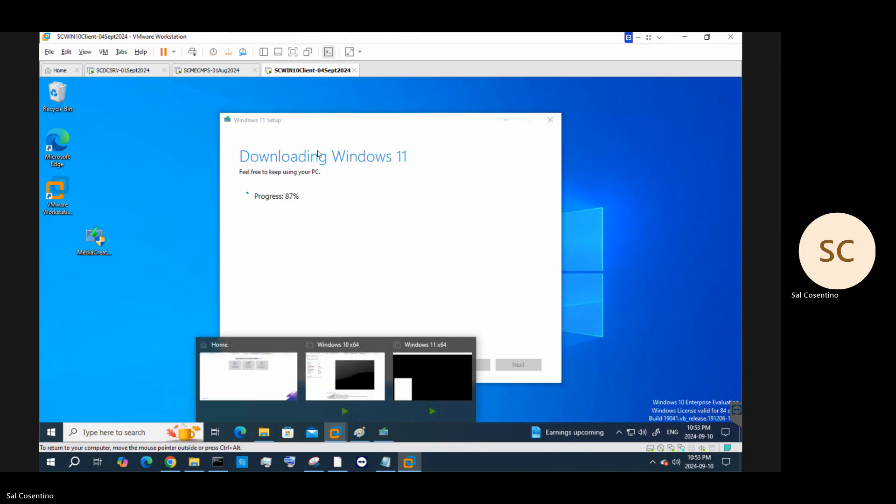
pyautogui.click(422, 295)
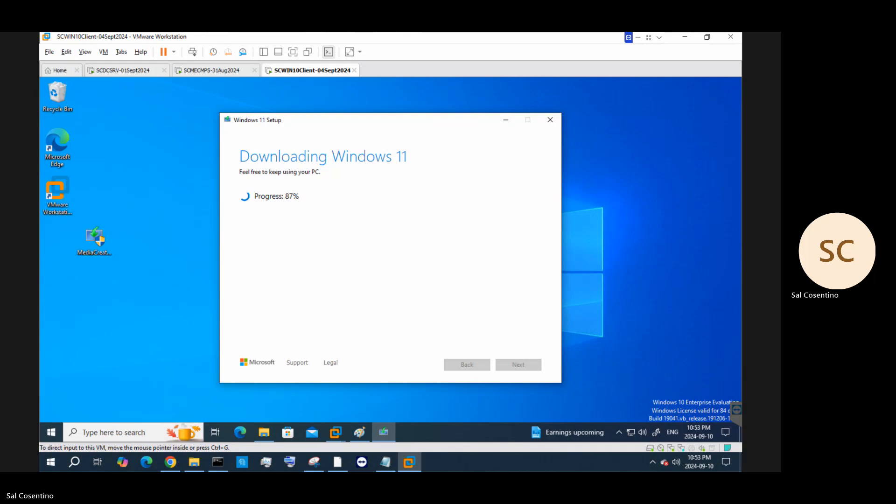
pyautogui.hotkey('alt', 'Tab')
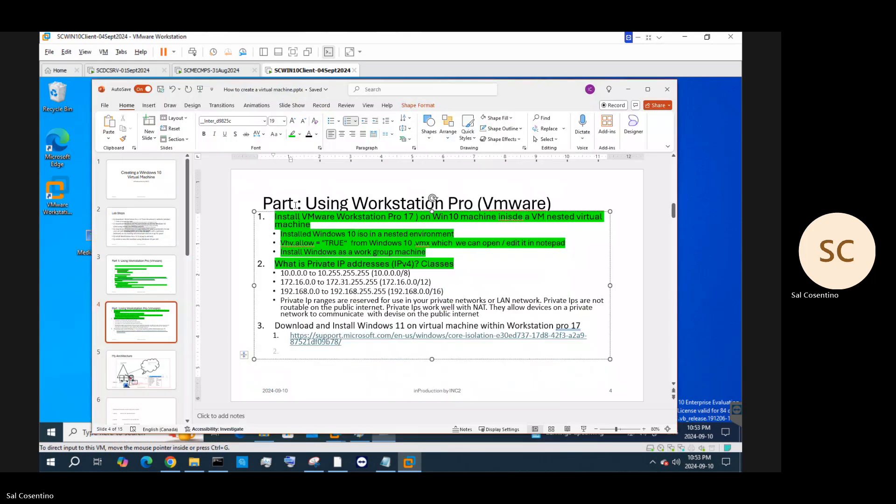
# Number the slide 4 title as Part 2 and change slide 7's title to Part 3
pyautogui.click(296, 205)
pyautogui.write('2')
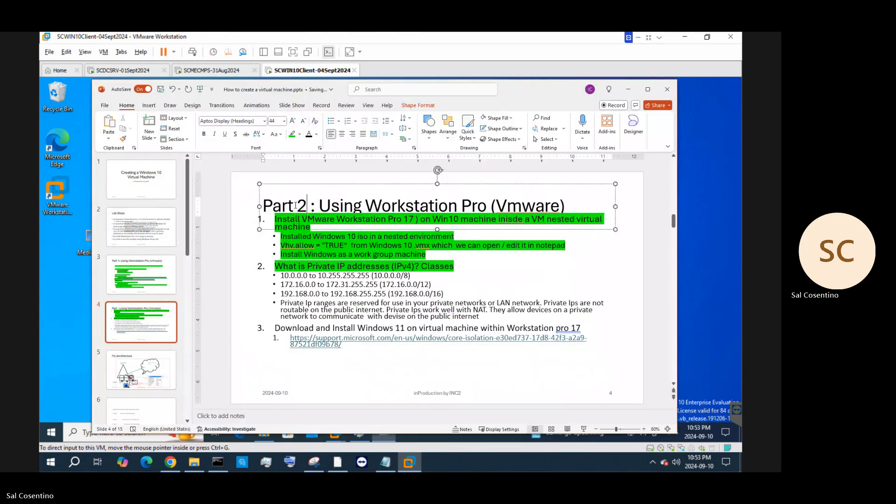
pyautogui.click(137, 333)
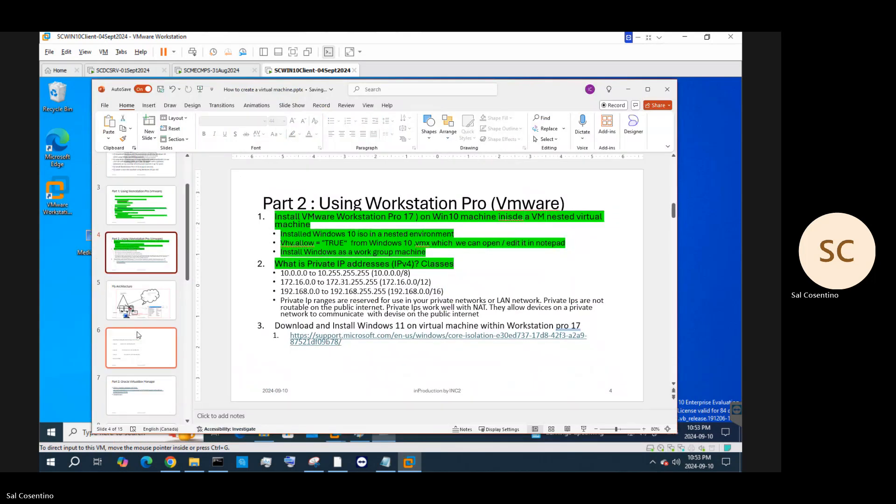
pyautogui.scroll(-3, 140, 354)
pyautogui.click(142, 368)
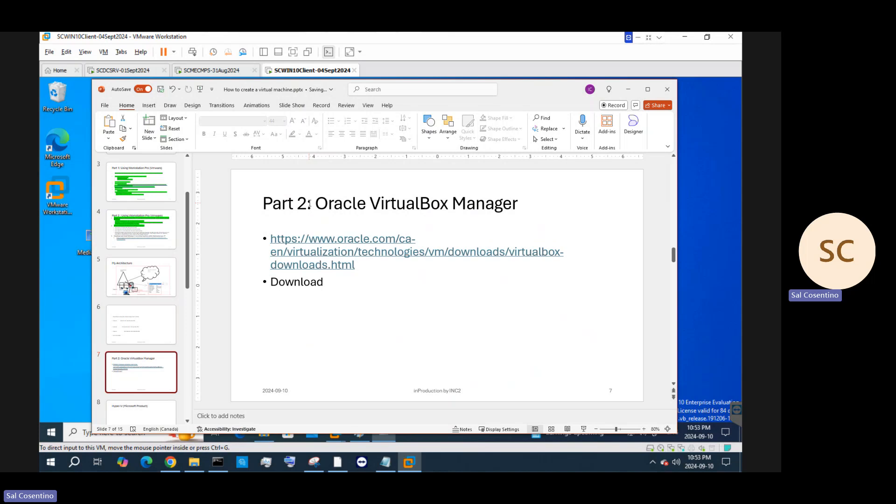
pyautogui.click(310, 203)
pyautogui.press('BackSpace')
pyautogui.write('3')
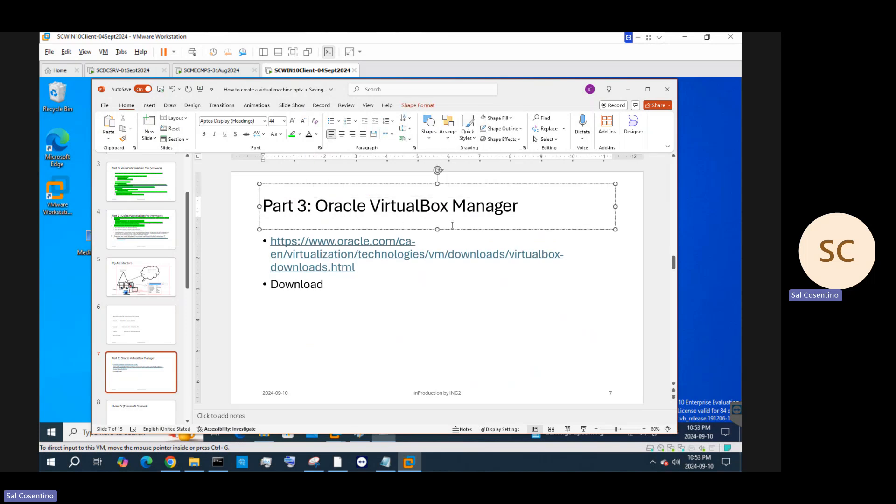
# Add 'Oracle virtual box manager and Install it' after Download on slide 7, then minimize PowerPoint
pyautogui.click(345, 282)
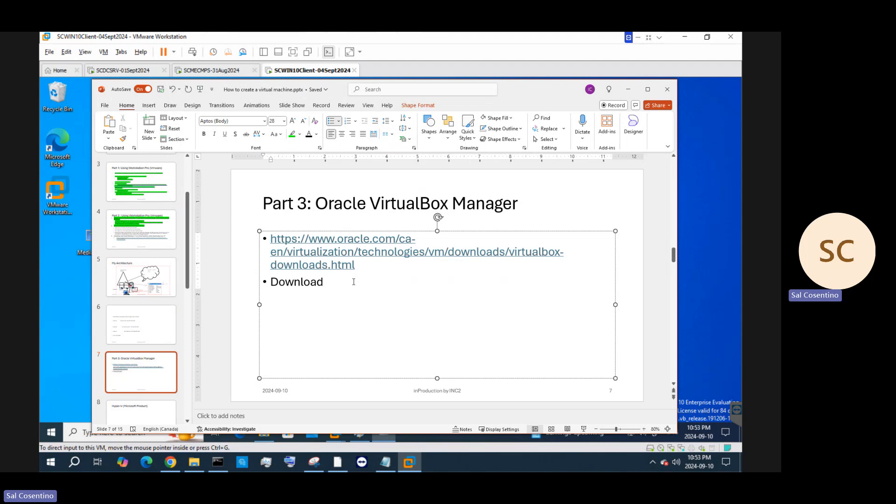
pyautogui.write('Oracle virtual box manager ')
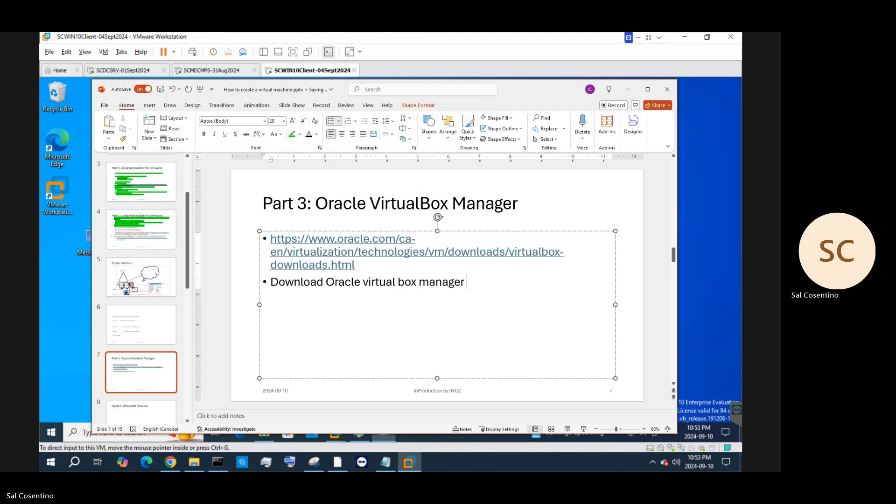
pyautogui.write('and Insatll it')
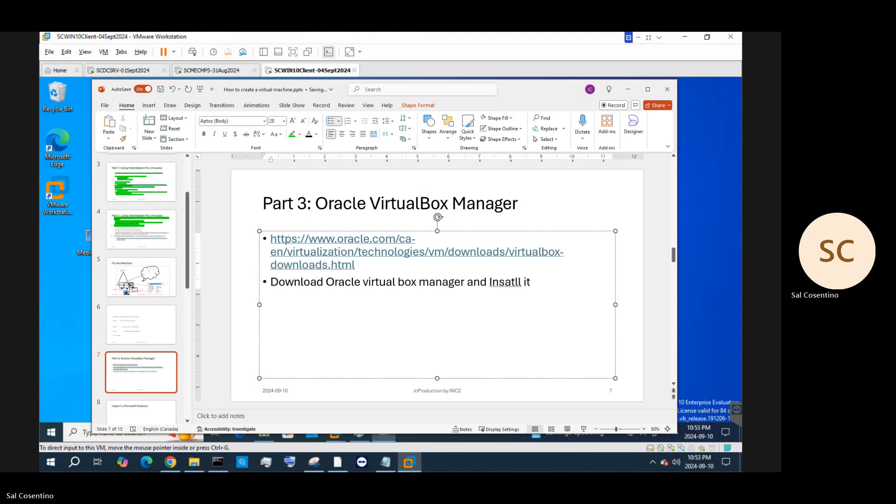
pyautogui.write('@@@@')
pyautogui.press('BackSpace')
pyautogui.press('BackSpace')
pyautogui.press('BackSpace')
pyautogui.press('BackSpace')
pyautogui.press('BackSpace')
pyautogui.press('BackSpace')
pyautogui.press('BackSpace')
pyautogui.press('BackSpace')
pyautogui.press('BackSpace')
pyautogui.press('BackSpace')
pyautogui.press('BackSpace')
pyautogui.write('tall it')
pyautogui.press('BackSpace')
pyautogui.press('BackSpace')
pyautogui.press('BackSpace')
pyautogui.write('it')
pyautogui.click(623, 89)
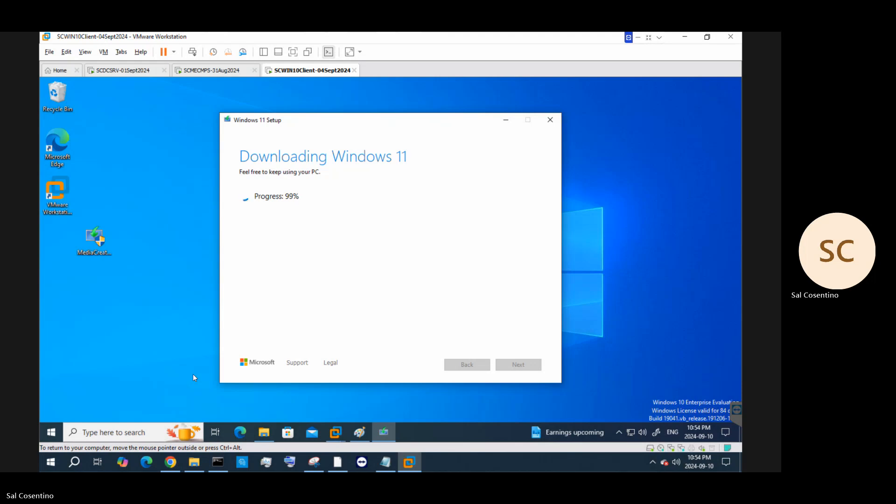
# On the SCDCSRV VM, close Group Policy Management Editor and Group Policy Management, and minimize Server Manager
pyautogui.click(114, 71)
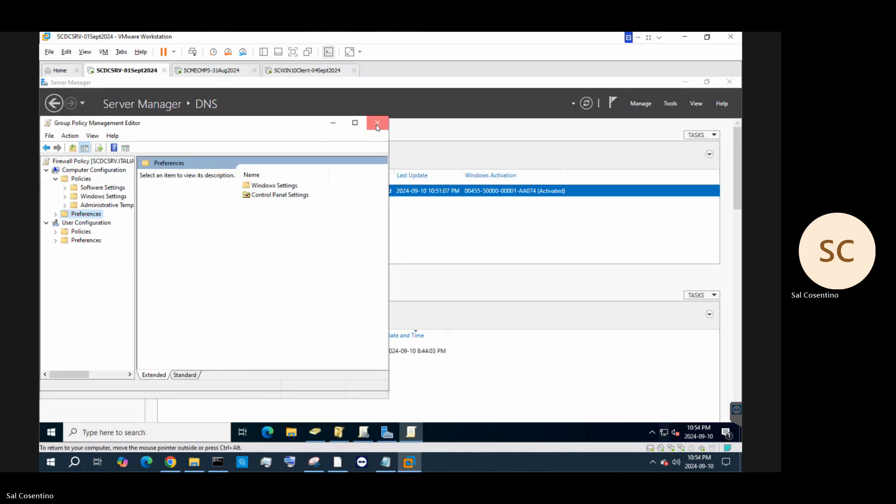
pyautogui.click(378, 124)
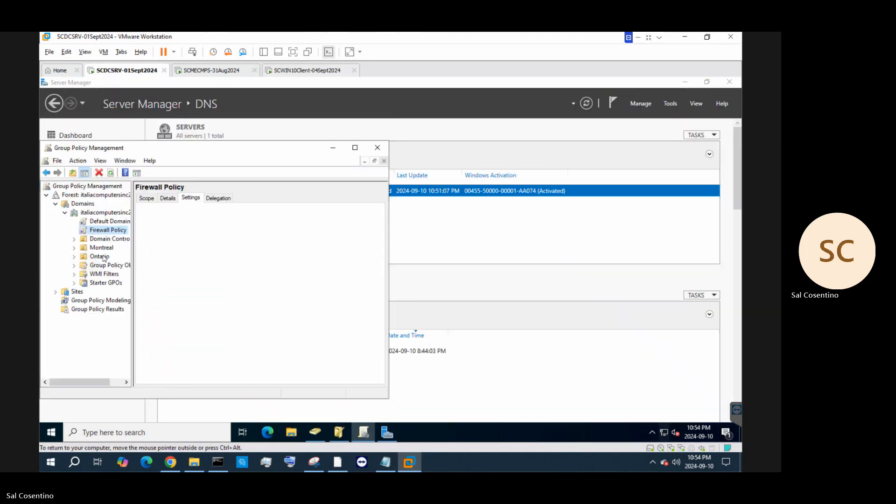
pyautogui.rightClick(92, 216)
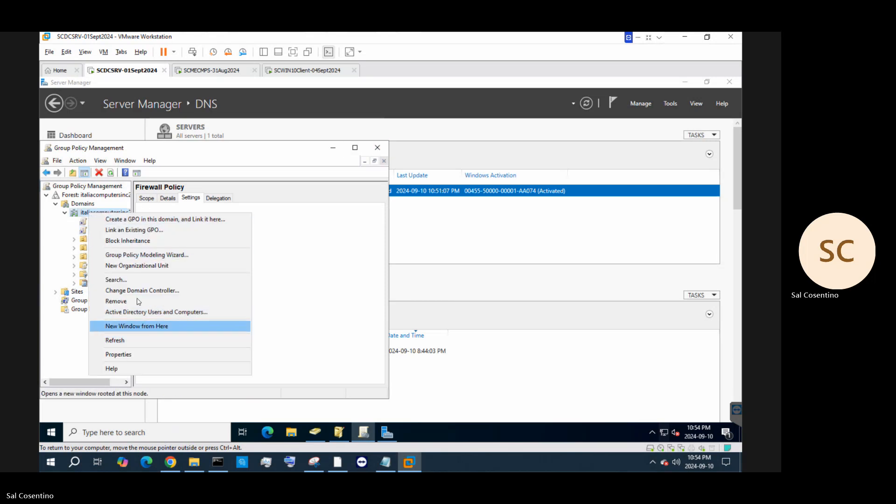
pyautogui.click(378, 148)
pyautogui.click(378, 148)
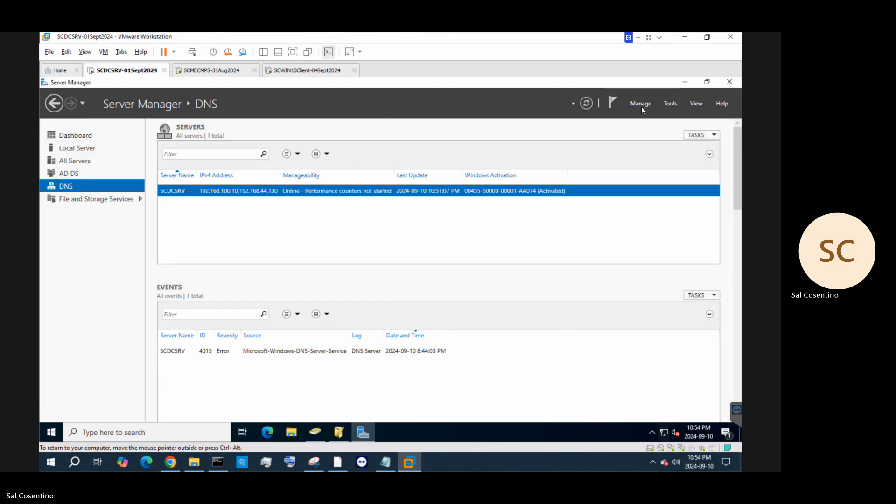
pyautogui.click(684, 83)
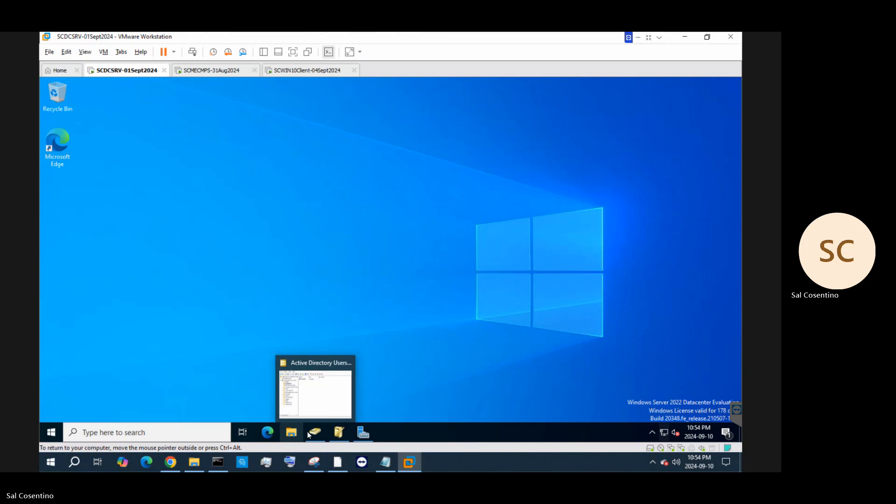
# In Active Directory Users and Computers, open the domain's New menu, cancelling an accidental new Computer object
pyautogui.click(308, 435)
pyautogui.click(149, 183)
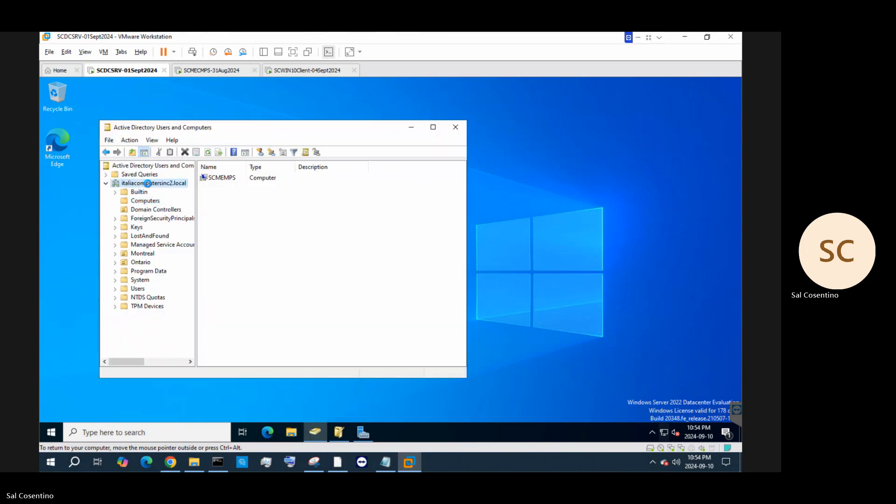
pyautogui.rightClick(149, 184)
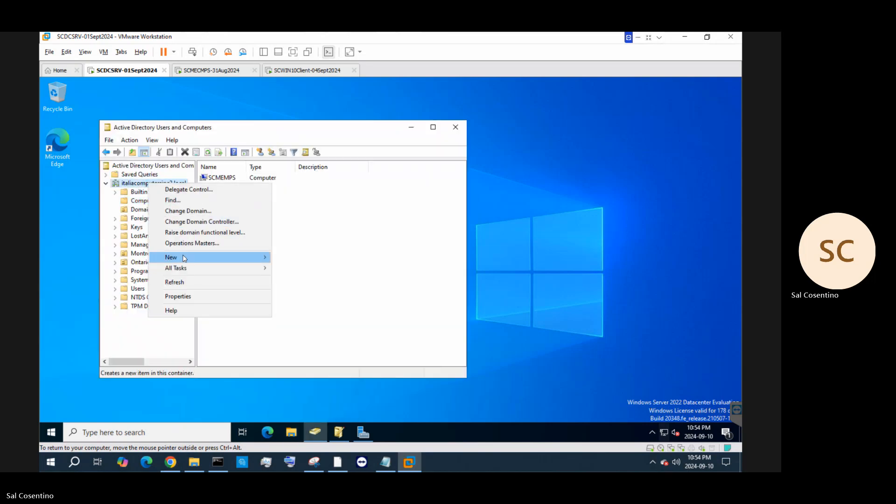
pyautogui.moveTo(226, 258)
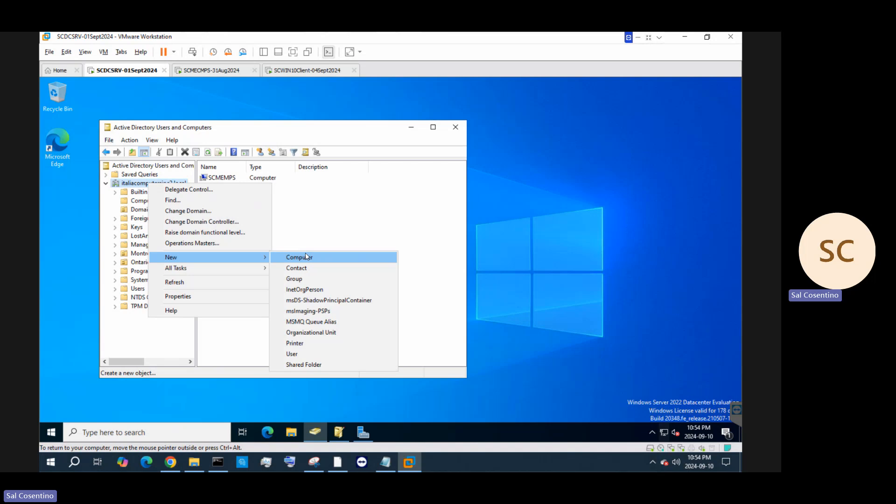
pyautogui.click(306, 257)
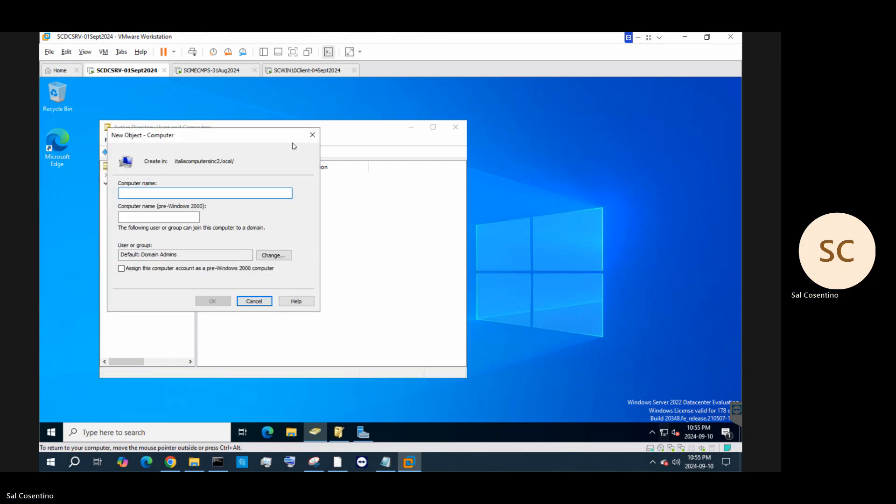
pyautogui.click(313, 135)
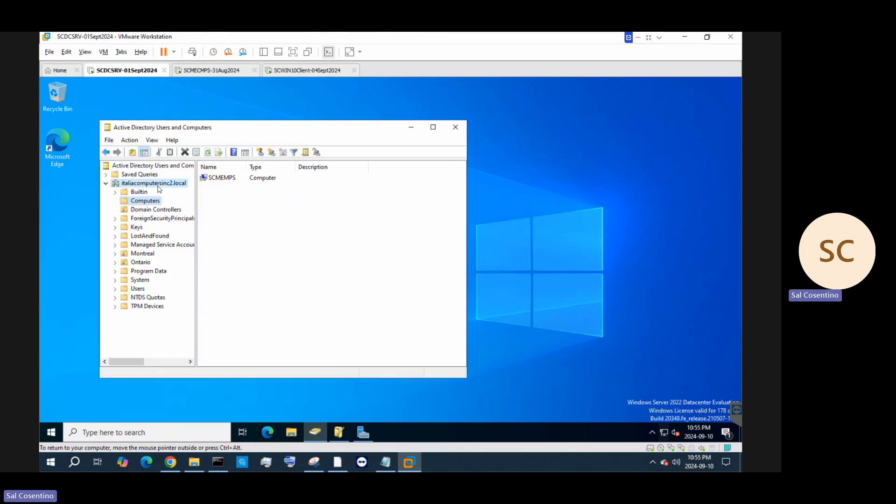
# Create the Canada Datacenter organizational unit in italiacomputersinc2.local
pyautogui.rightClick(158, 186)
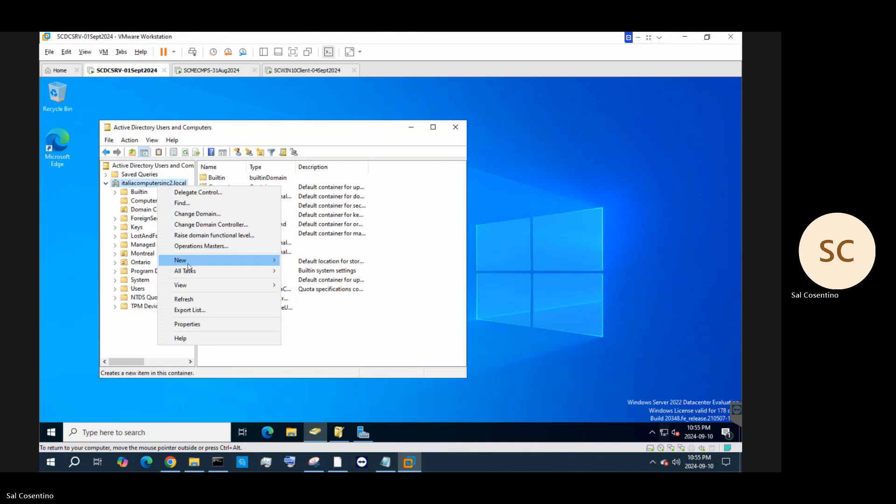
pyautogui.moveTo(187, 261)
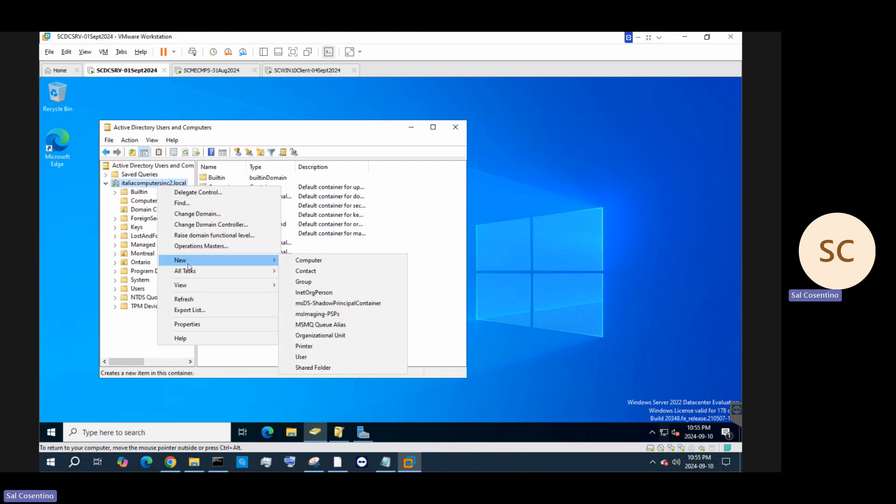
pyautogui.click(320, 335)
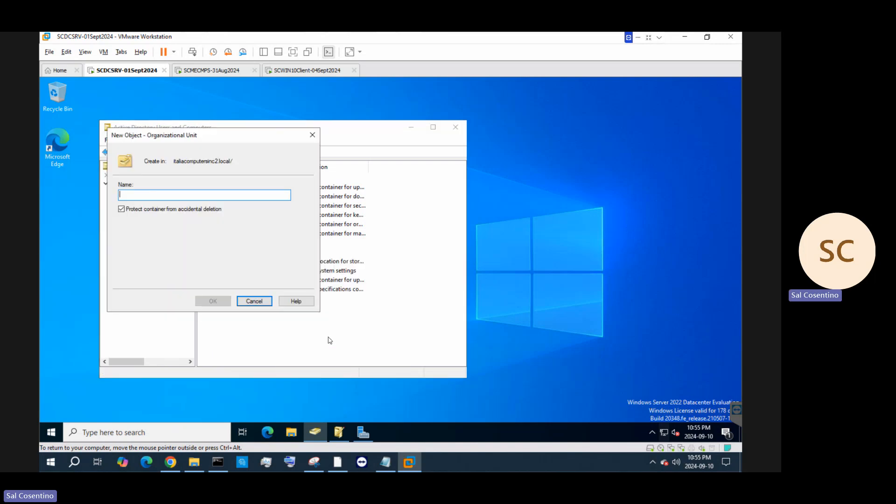
pyautogui.write('Canda ')
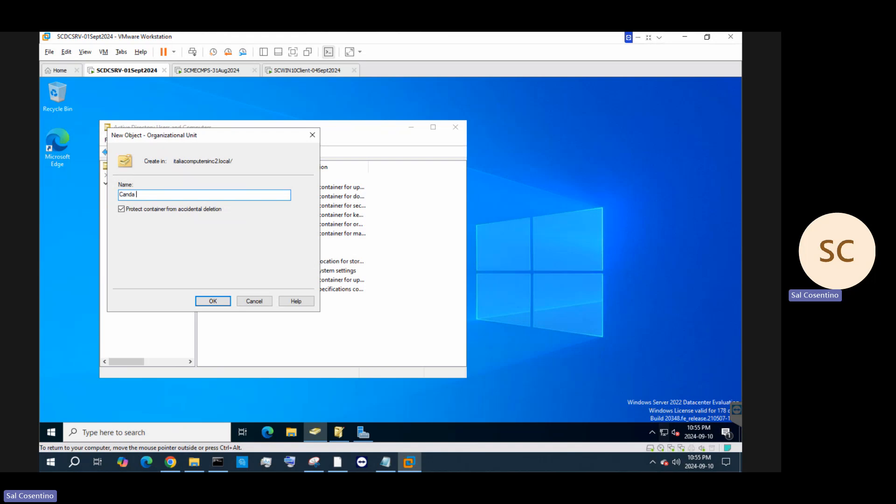
pyautogui.write('datac')
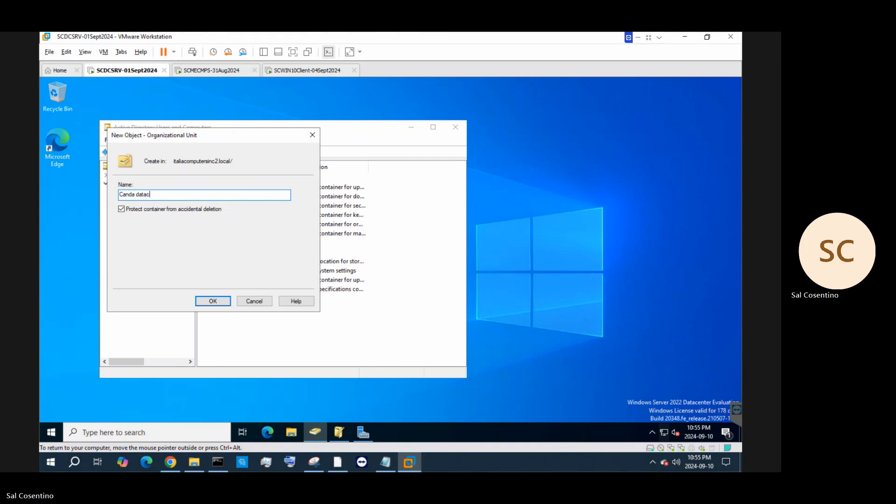
pyautogui.press('BackSpace')
pyautogui.press('BackSpace')
pyautogui.press('BackSpace')
pyautogui.press('BackSpace')
pyautogui.press('BackSpace')
pyautogui.press('BackSpace')
pyautogui.press('BackSpace')
pyautogui.press('BackSpace')
pyautogui.write('anada Data')
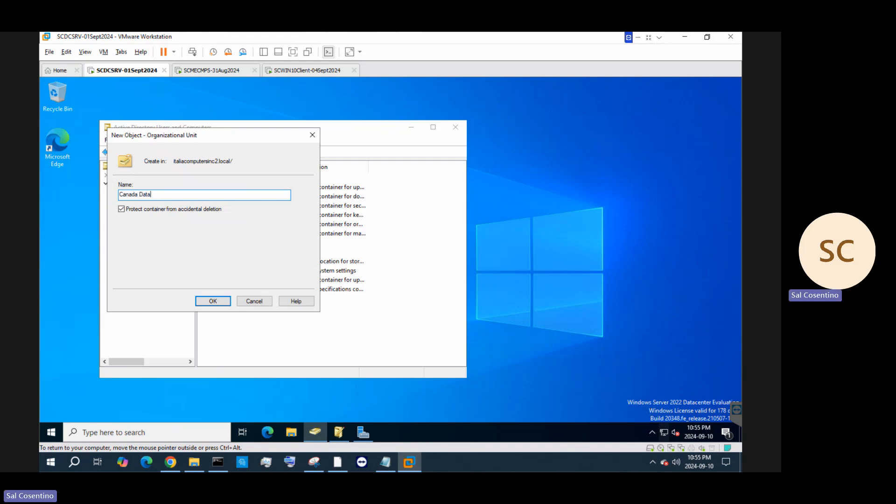
pyautogui.press('BackSpace')
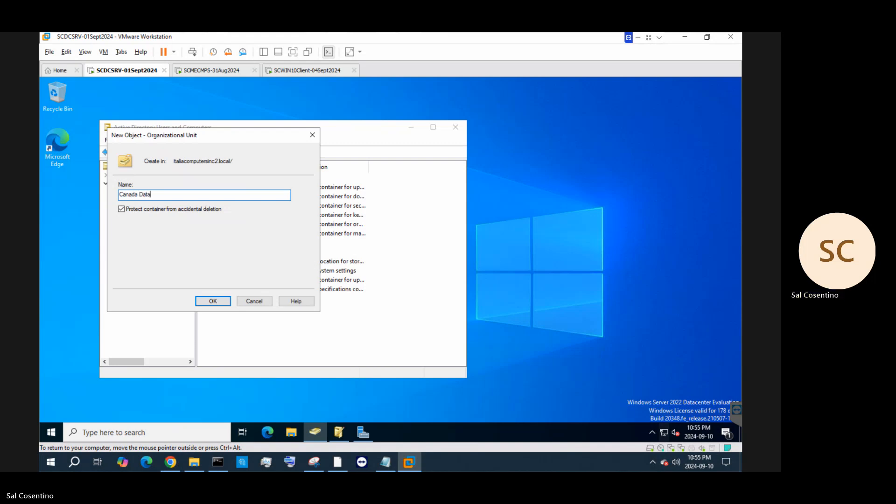
pyautogui.write('centr')
pyautogui.click(226, 305)
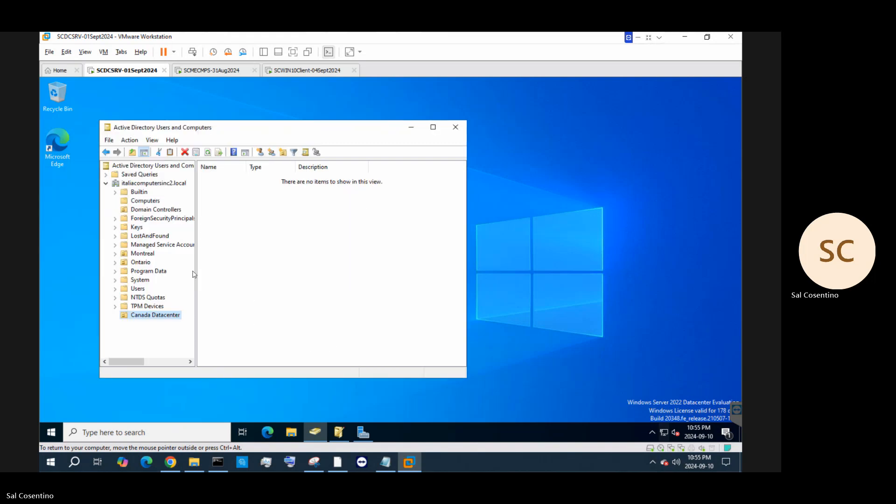
# Create the US Datacenter organizational unit in italiacomputersinc2.local
pyautogui.click(159, 183)
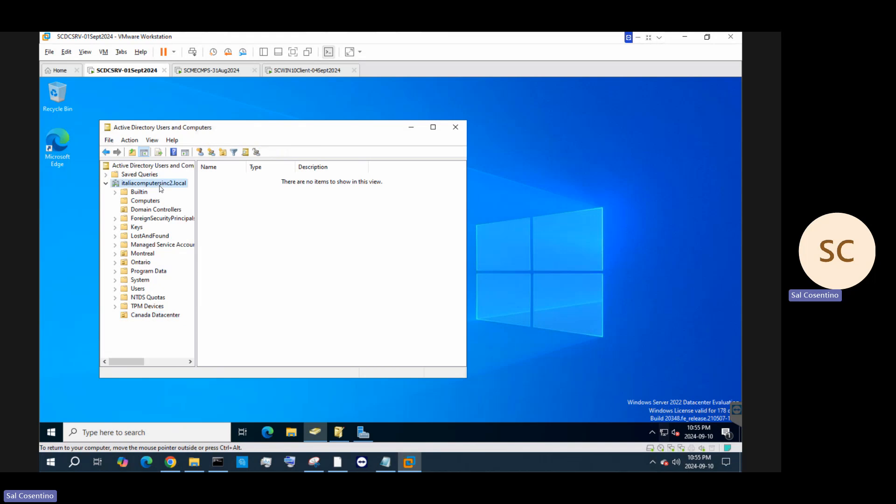
pyautogui.rightClick(160, 188)
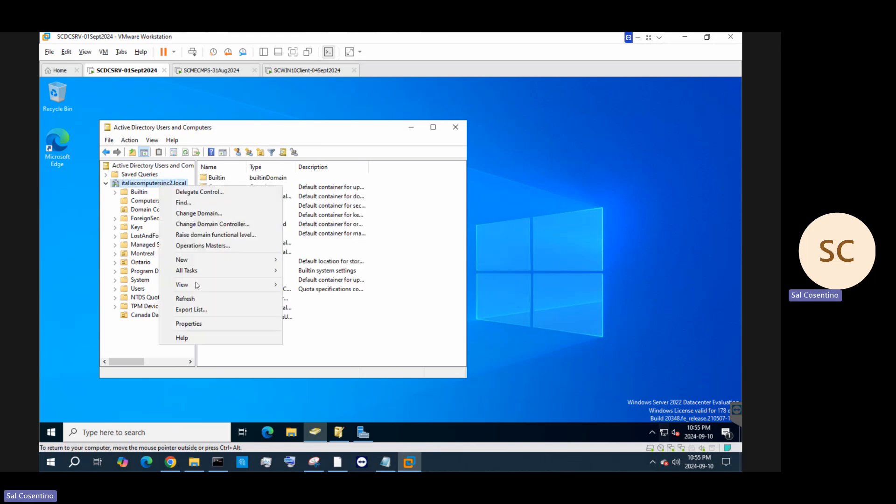
pyautogui.moveTo(198, 265)
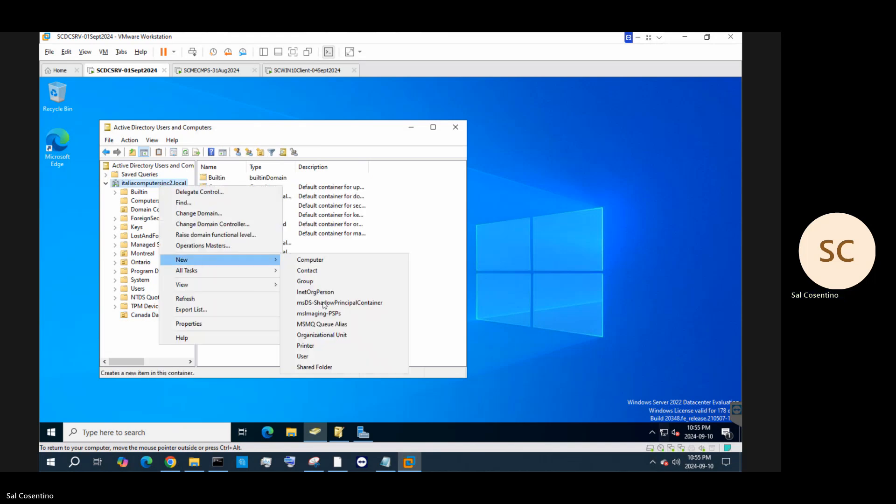
pyautogui.click(331, 337)
pyautogui.write('US ')
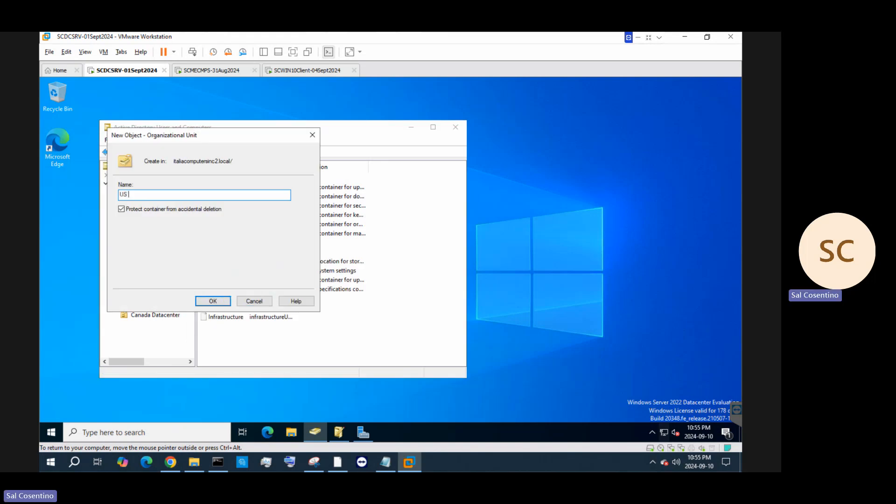
pyautogui.write('Datacent')
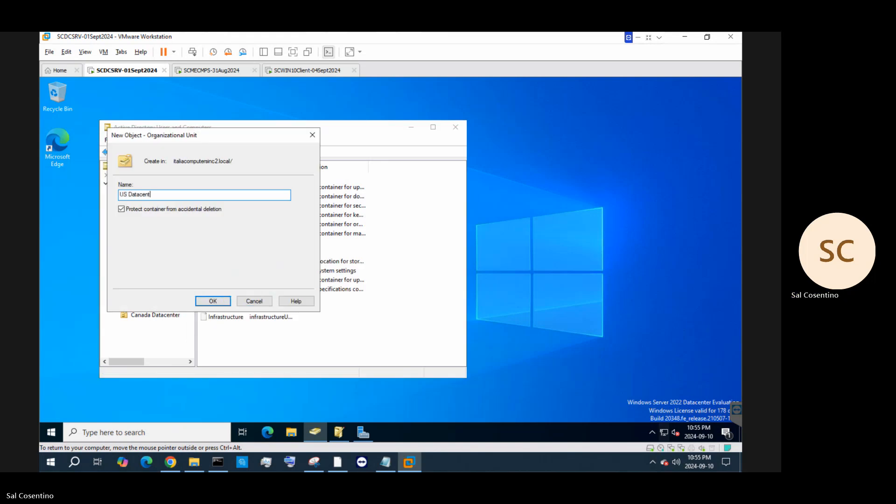
pyautogui.write('er')
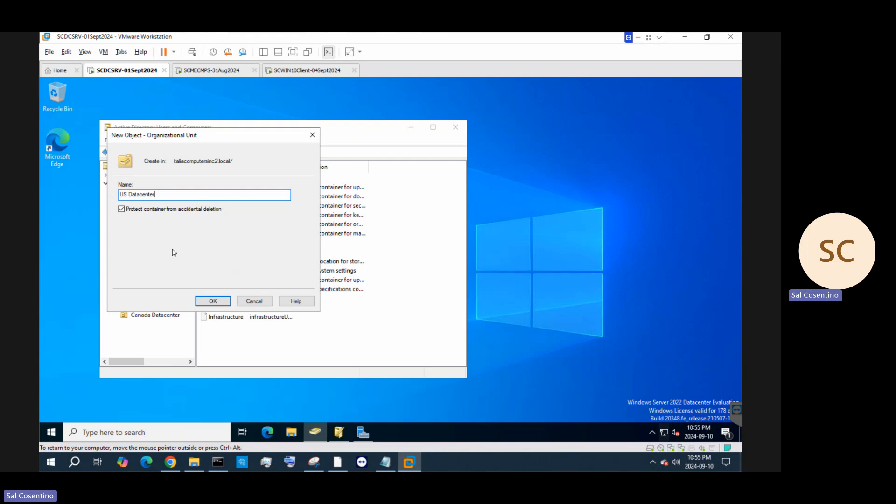
pyautogui.click(214, 302)
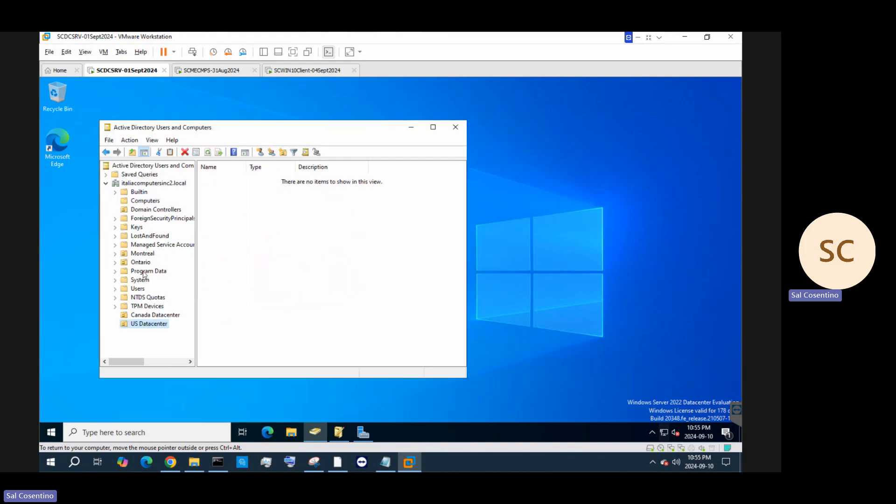
# Create a Toronto organizational unit inside the Ontario OU
pyautogui.click(143, 265)
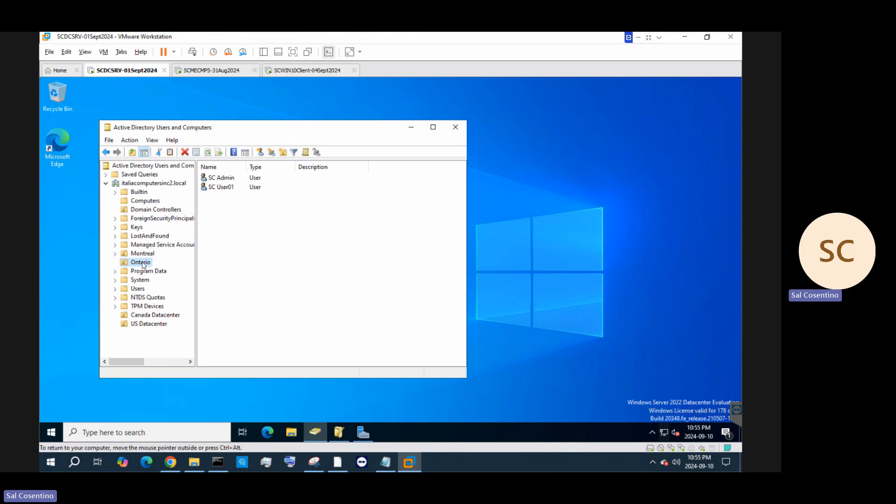
pyautogui.rightClick(143, 264)
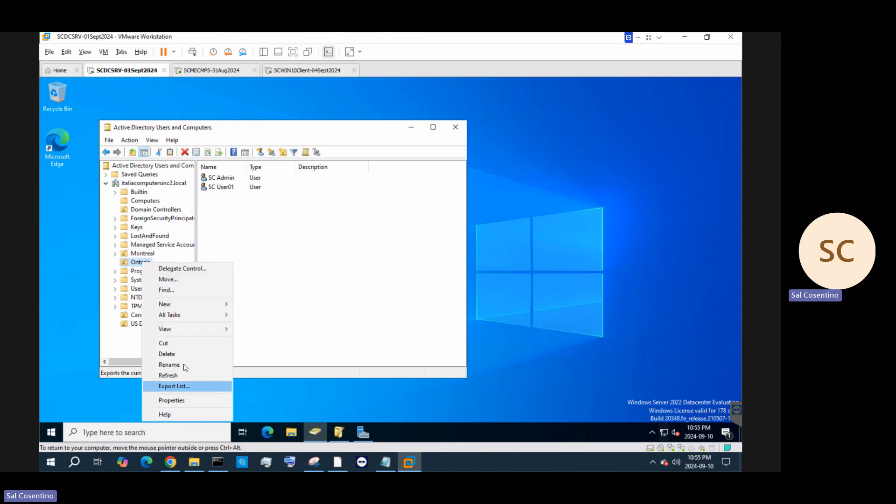
pyautogui.moveTo(181, 306)
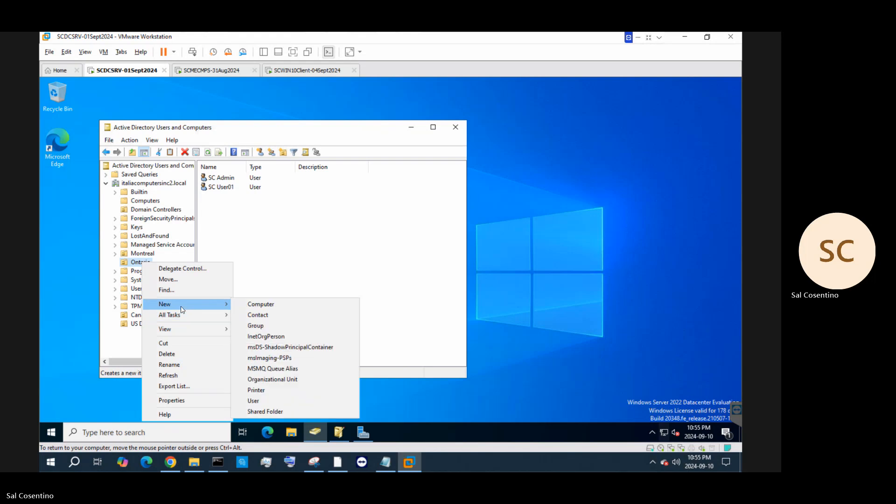
pyautogui.click(280, 378)
pyautogui.write('toro')
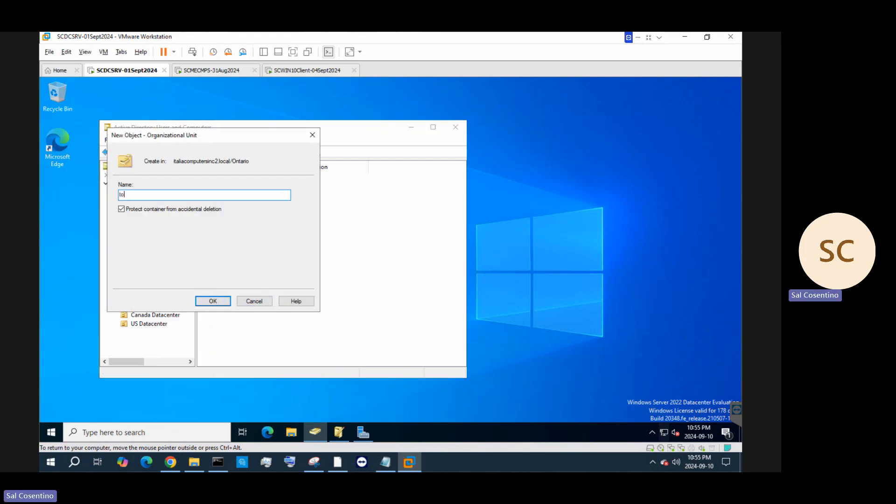
pyautogui.press('BackSpace')
pyautogui.press('BackSpace')
pyautogui.press('BackSpace')
pyautogui.press('BackSpace')
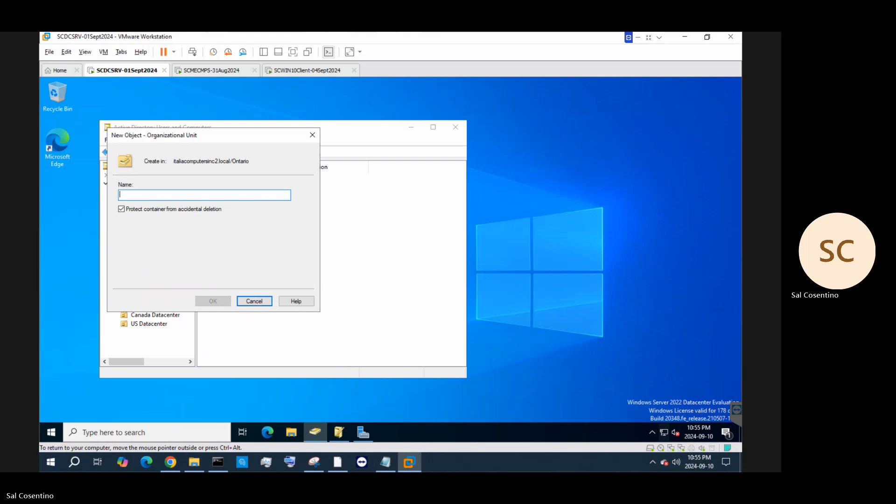
pyautogui.write('Toronto')
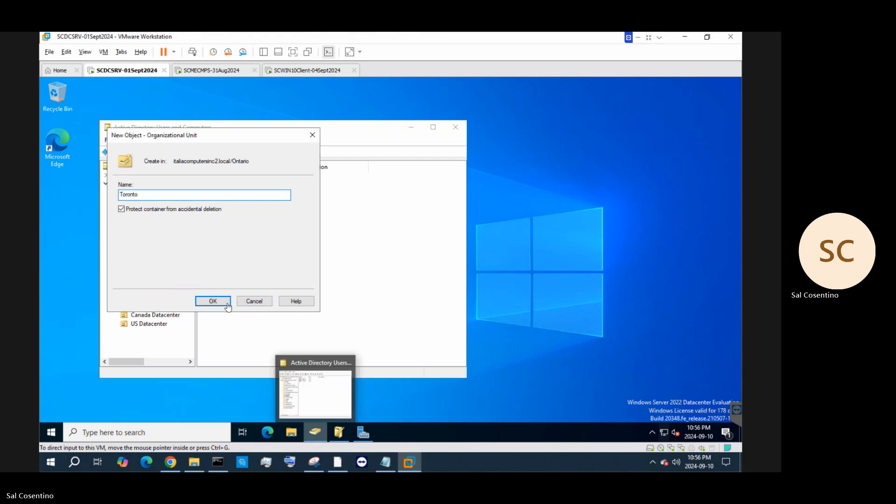
pyautogui.click(213, 301)
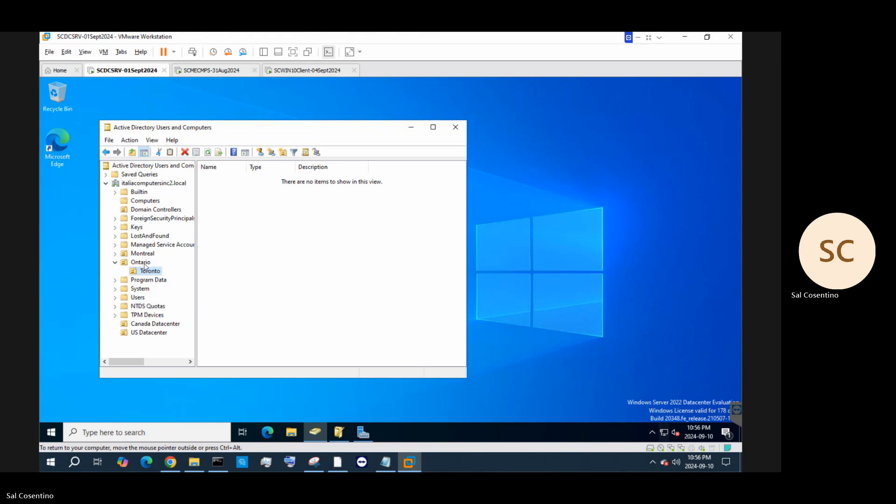
# Create a Mississauga organizational unit inside the Ontario OU
pyautogui.rightClick(142, 263)
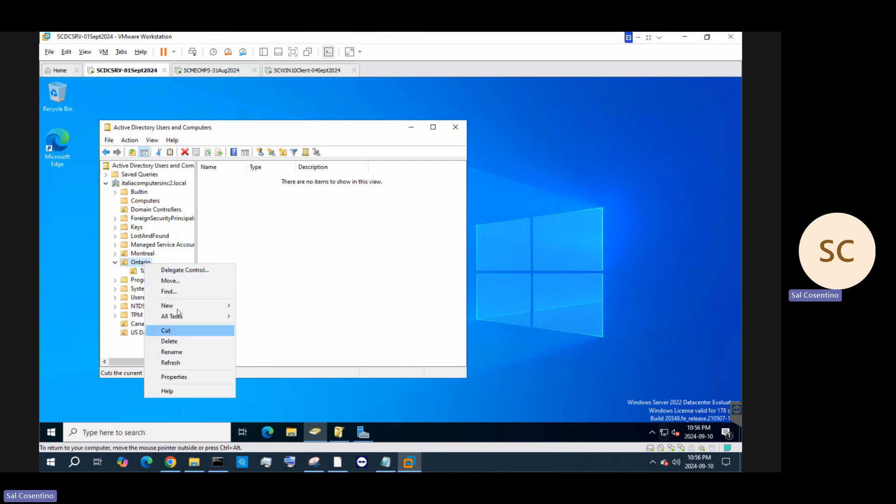
pyautogui.moveTo(178, 307)
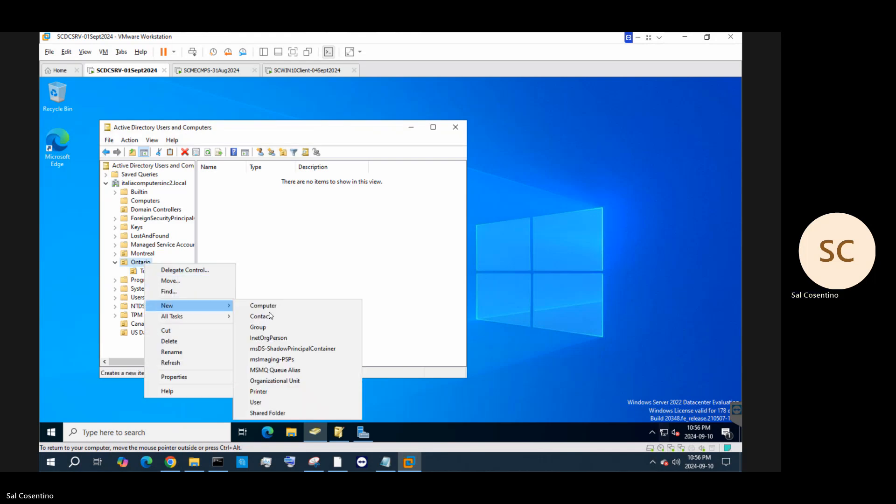
pyautogui.click(286, 378)
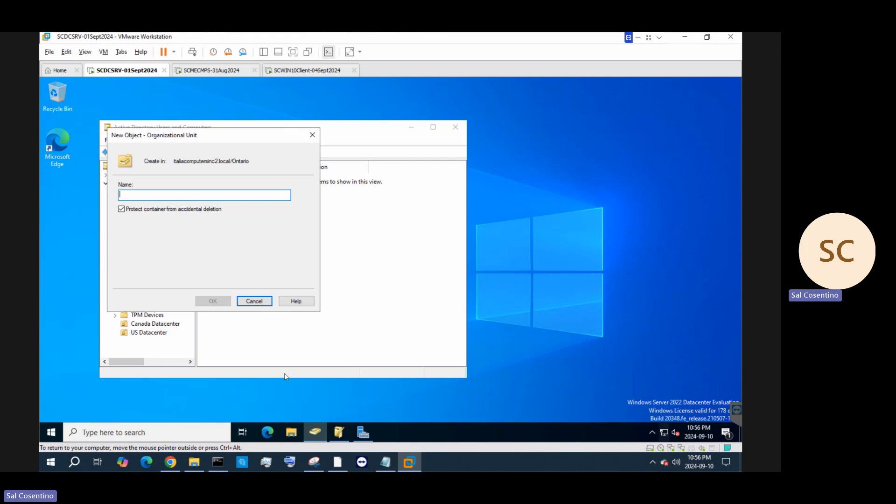
pyautogui.write('Mississauga')
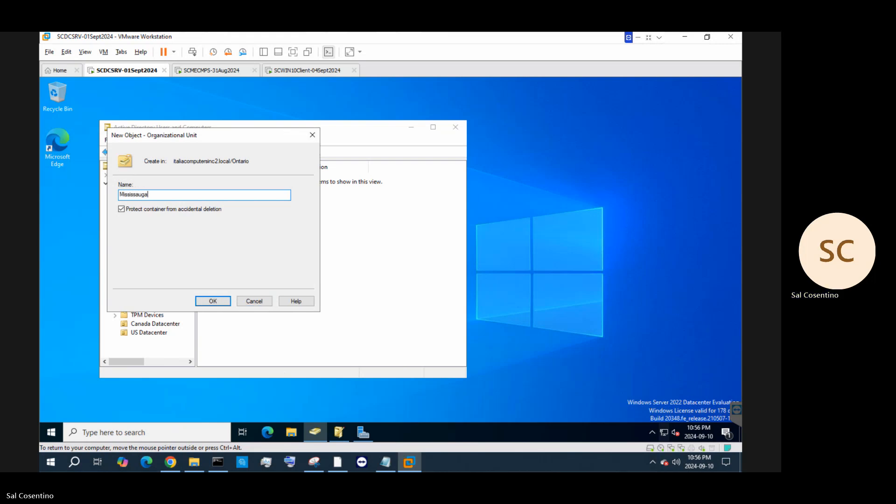
pyautogui.click(213, 301)
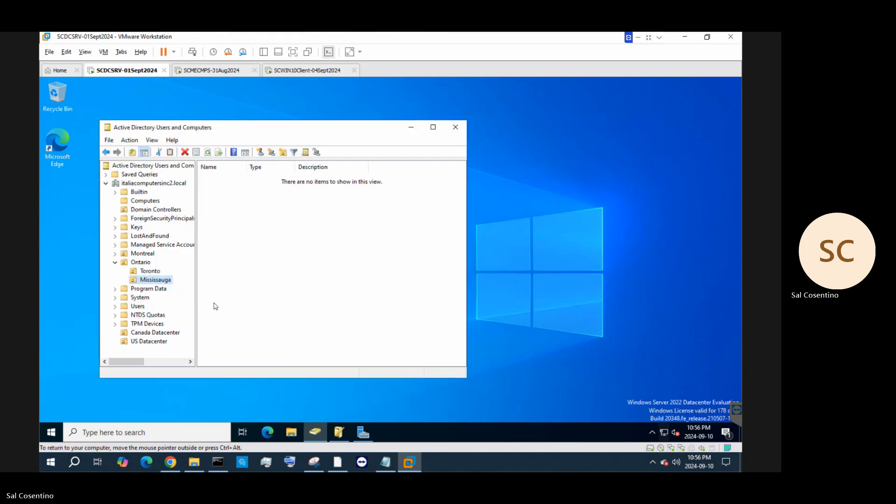
# Create a Boston organizational unit at the italiacomputersinc2.local domain root
pyautogui.click(139, 253)
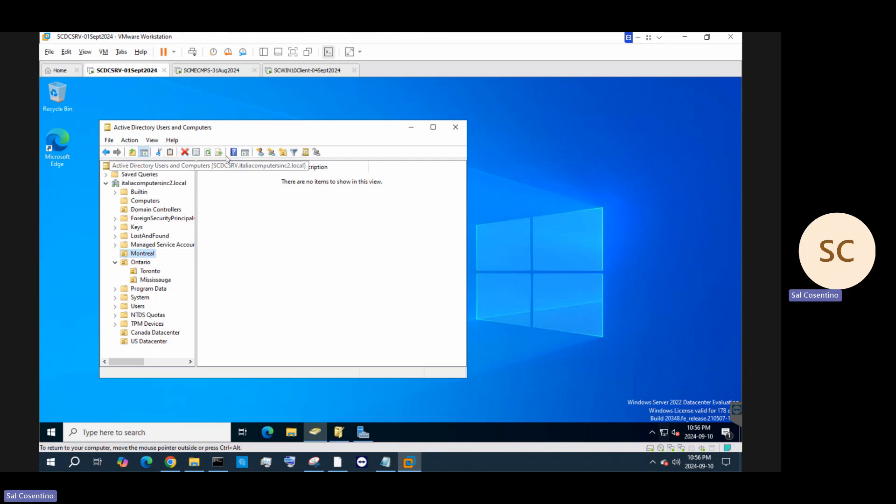
pyautogui.click(142, 184)
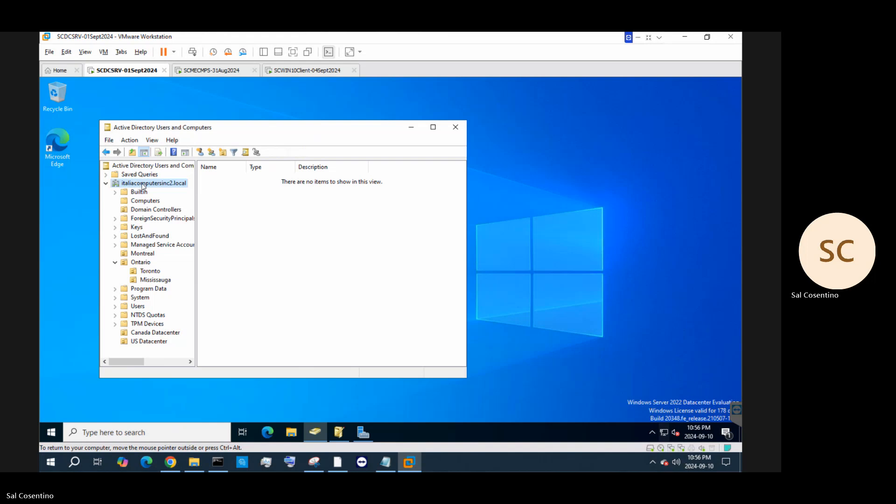
pyautogui.rightClick(143, 185)
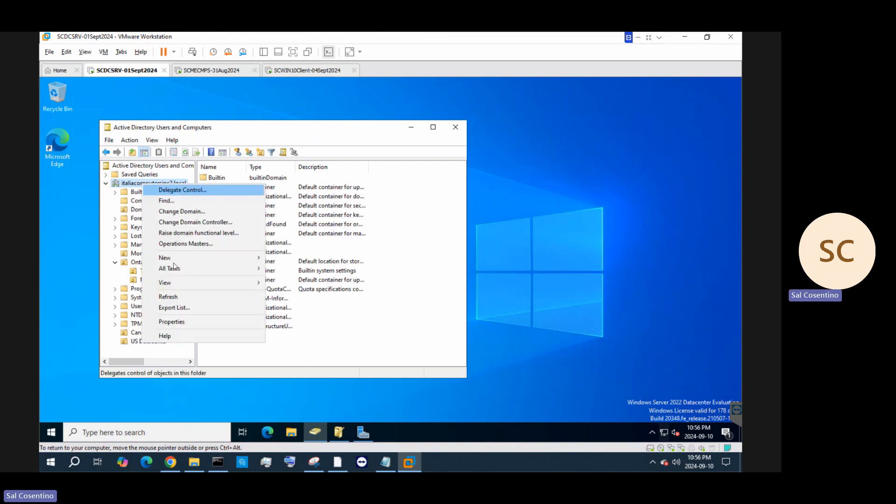
pyautogui.moveTo(176, 259)
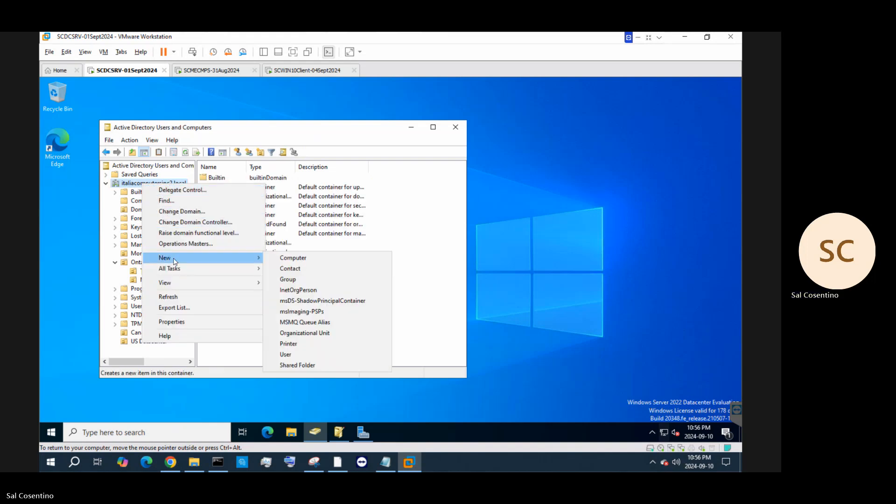
pyautogui.click(311, 333)
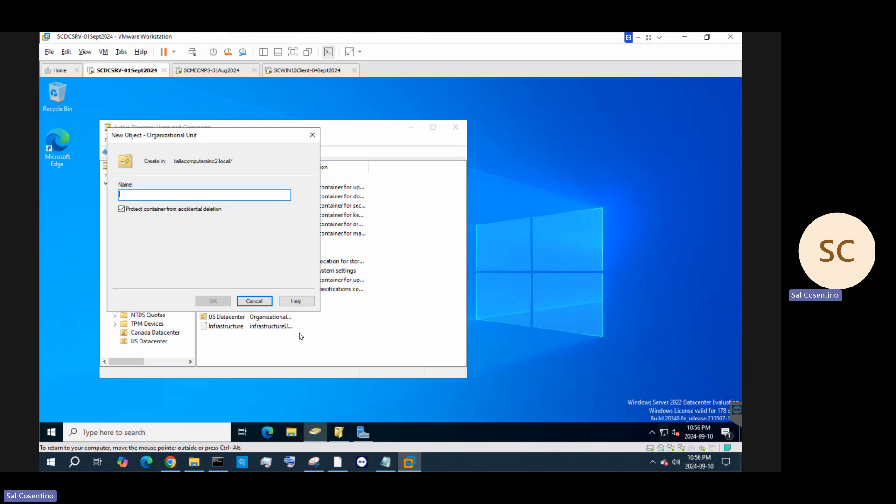
pyautogui.write('Boston')
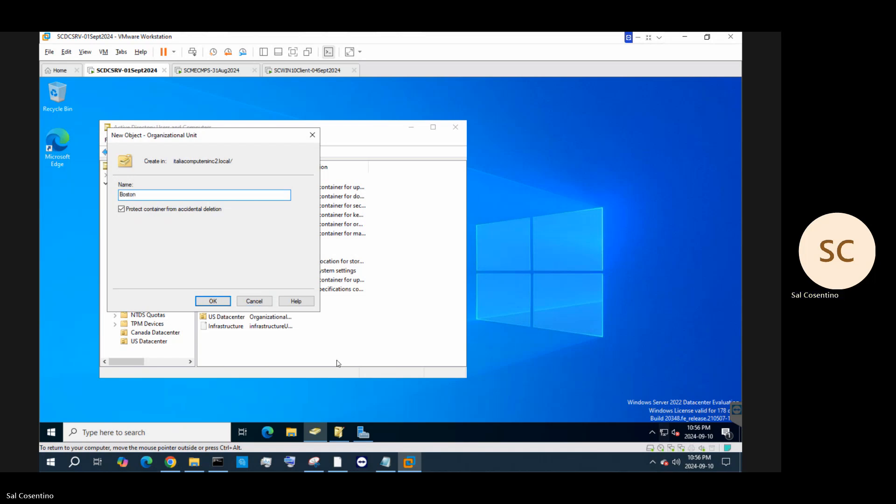
pyautogui.click(220, 304)
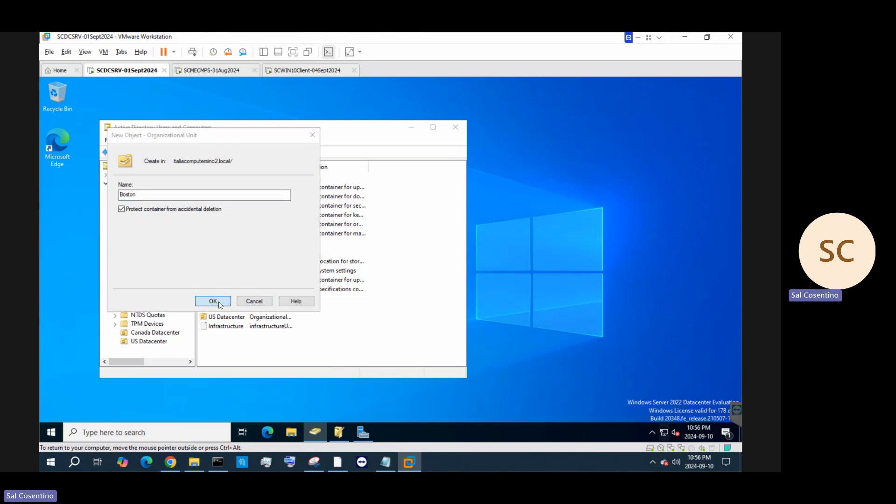
# Create a New York organizational unit at the domain root
pyautogui.rightClick(148, 186)
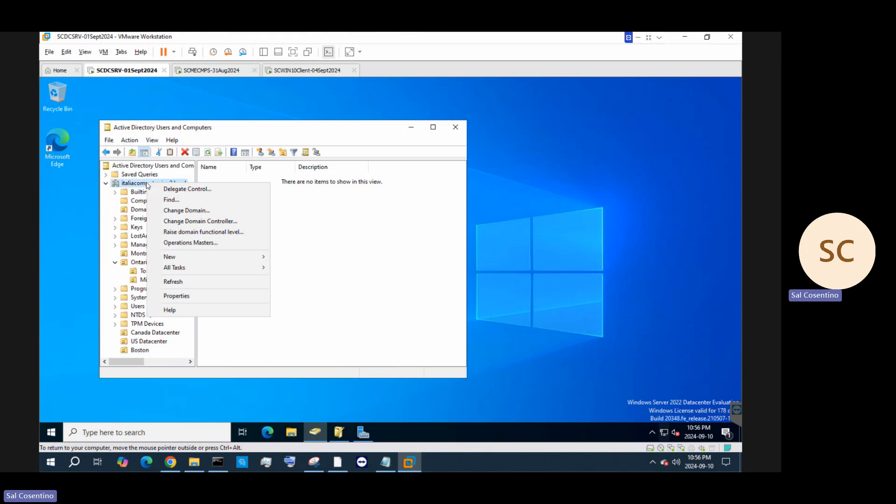
pyautogui.moveTo(210, 256)
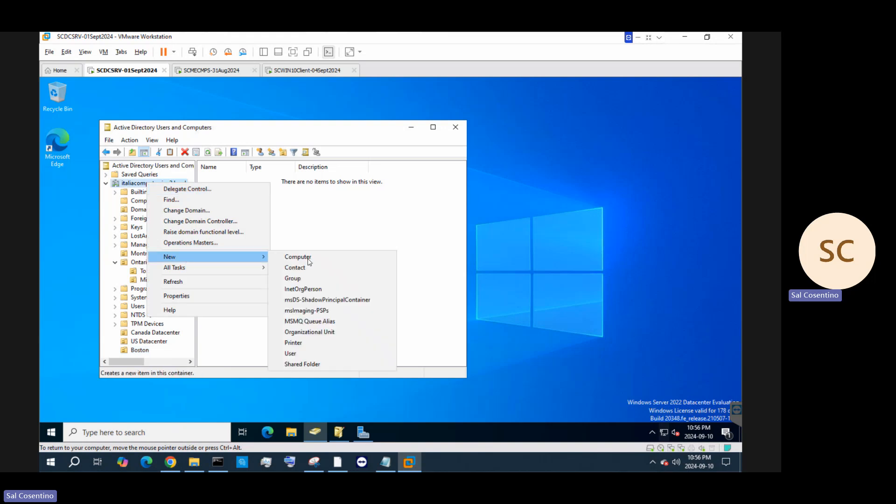
pyautogui.click(307, 333)
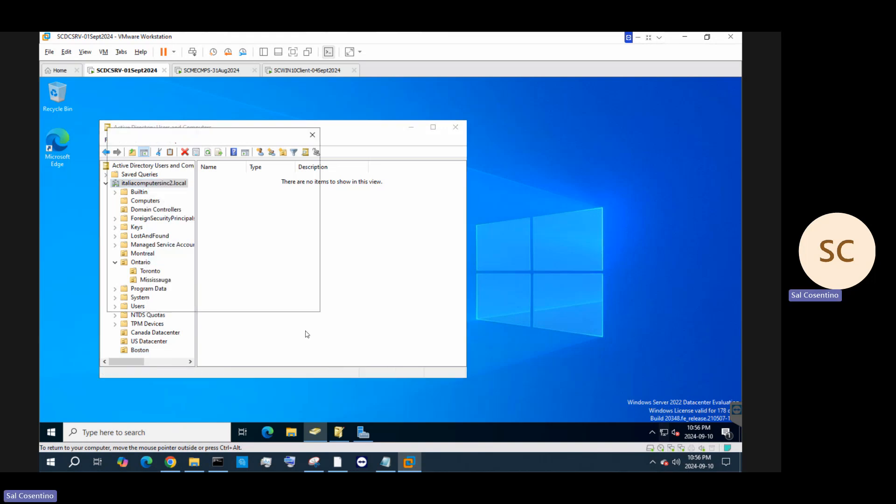
pyautogui.write('New York')
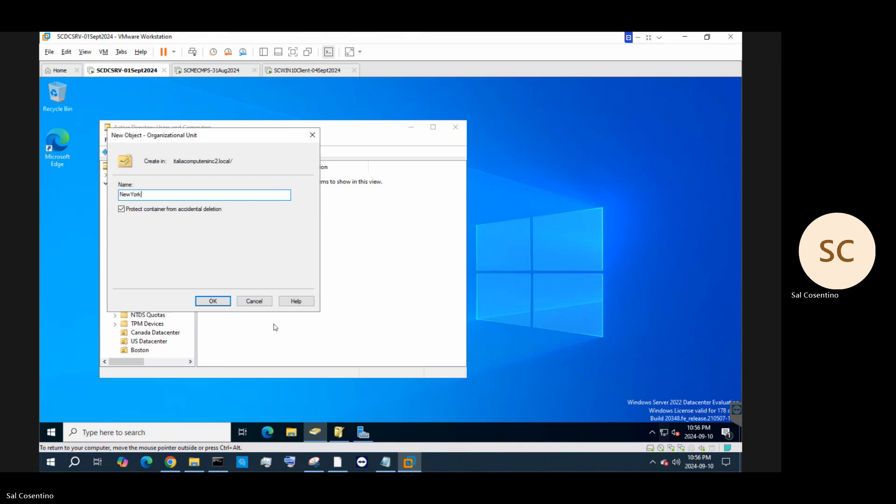
pyautogui.click(214, 300)
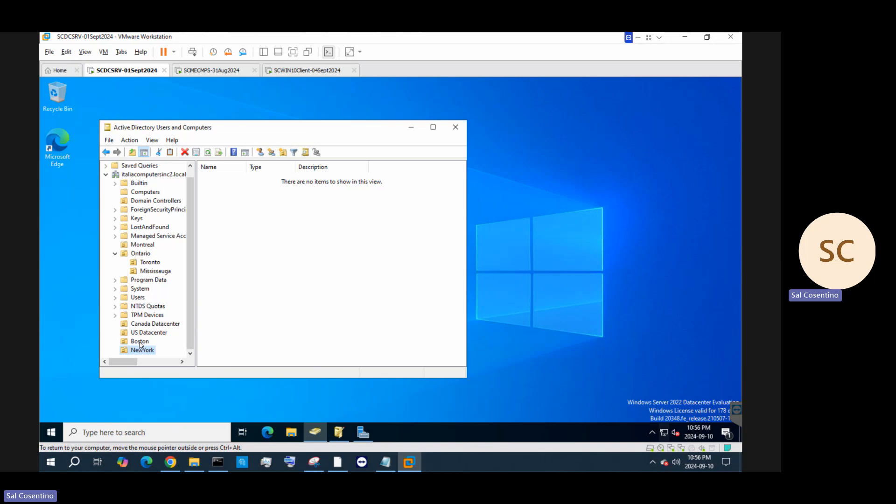
pyautogui.rightClick(147, 351)
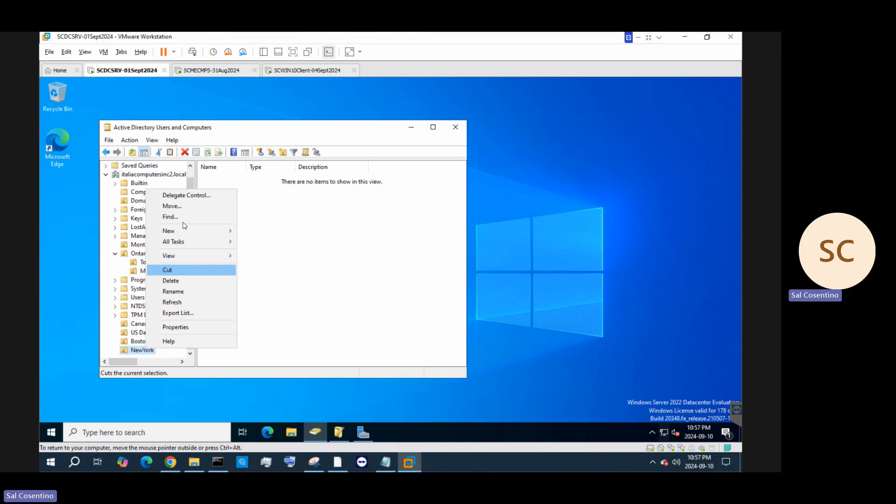
pyautogui.click(184, 206)
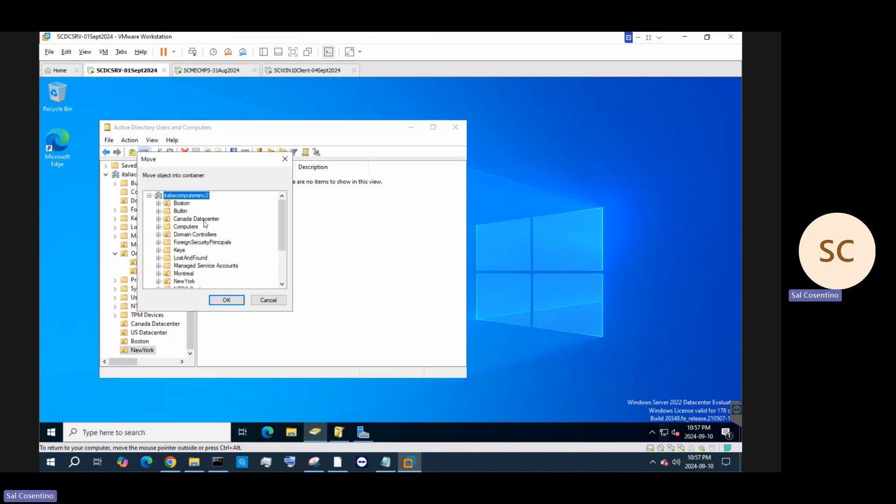
pyautogui.scroll(-3, 201, 262)
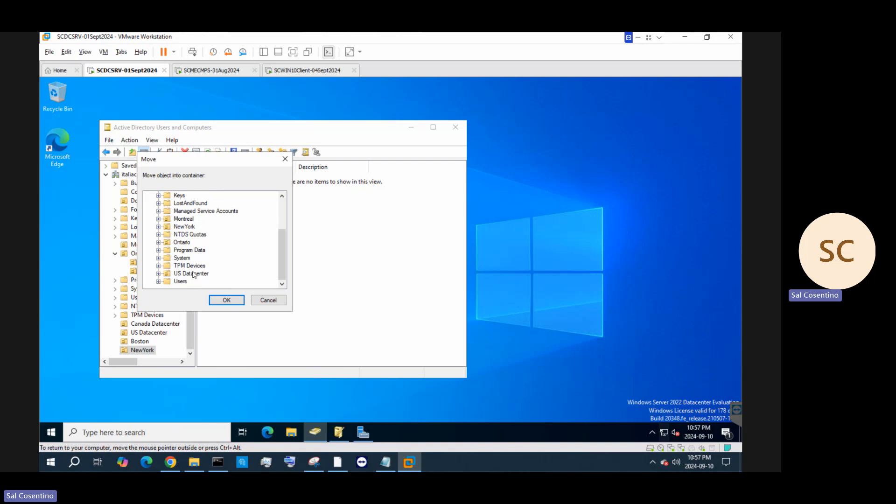
pyautogui.click(193, 275)
pyautogui.click(220, 301)
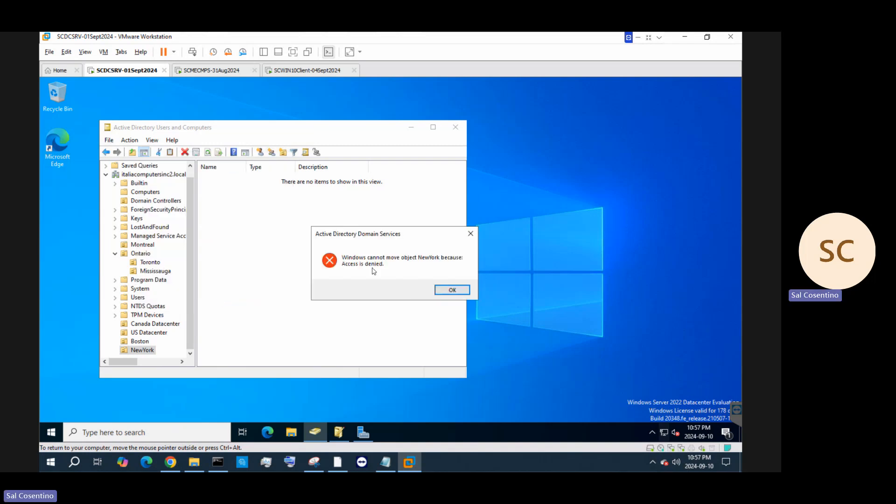
pyautogui.click(453, 290)
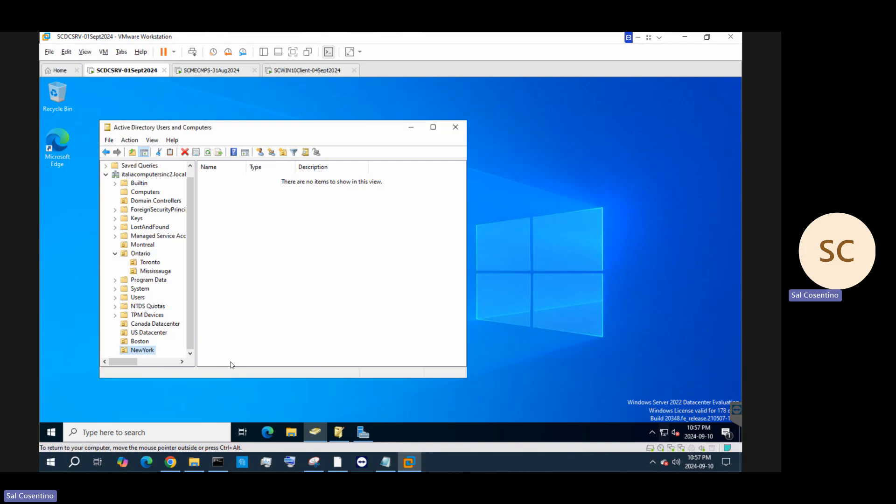
# Turn off 'Protect object from accidental deletion' on the NewYork OU and apply it
pyautogui.rightClick(136, 354)
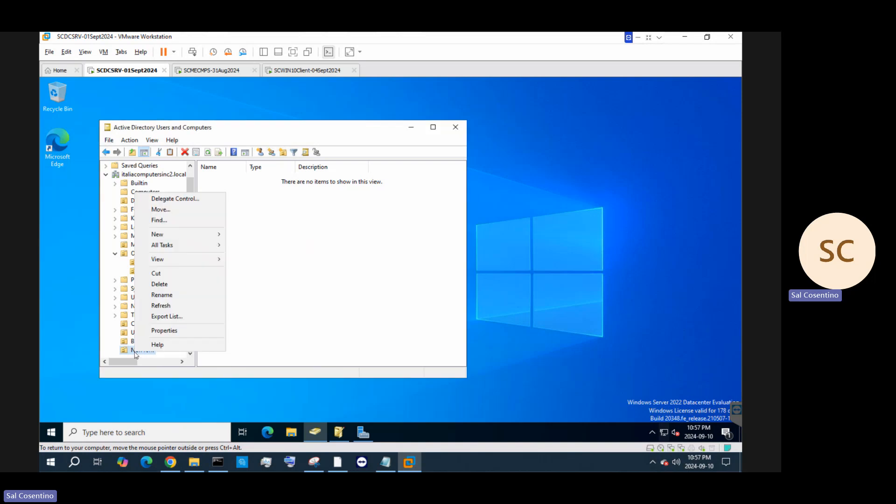
pyautogui.click(165, 331)
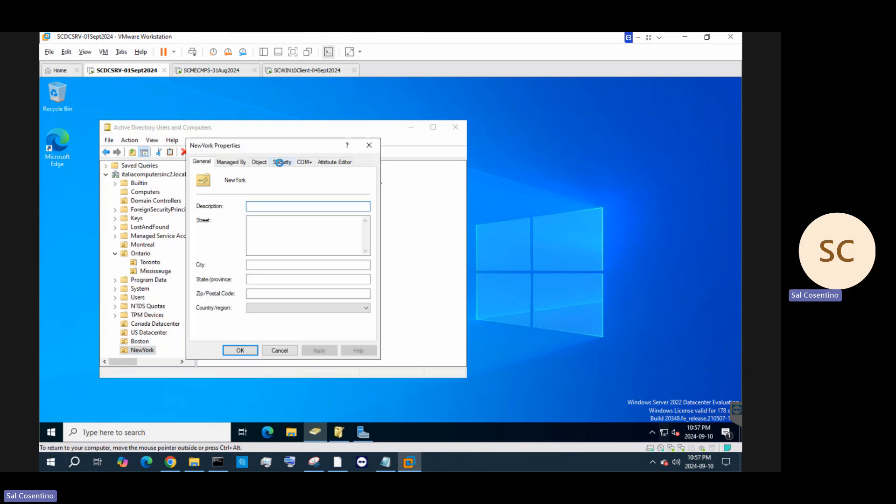
pyautogui.click(279, 162)
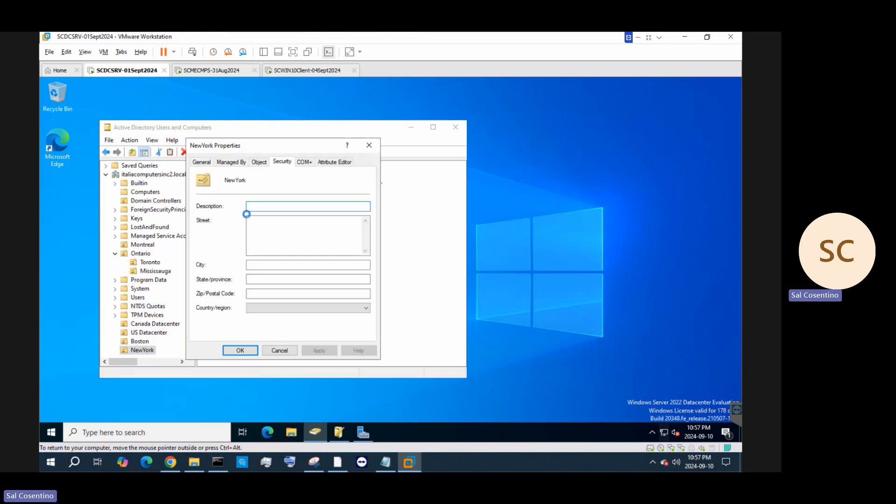
pyautogui.click(258, 163)
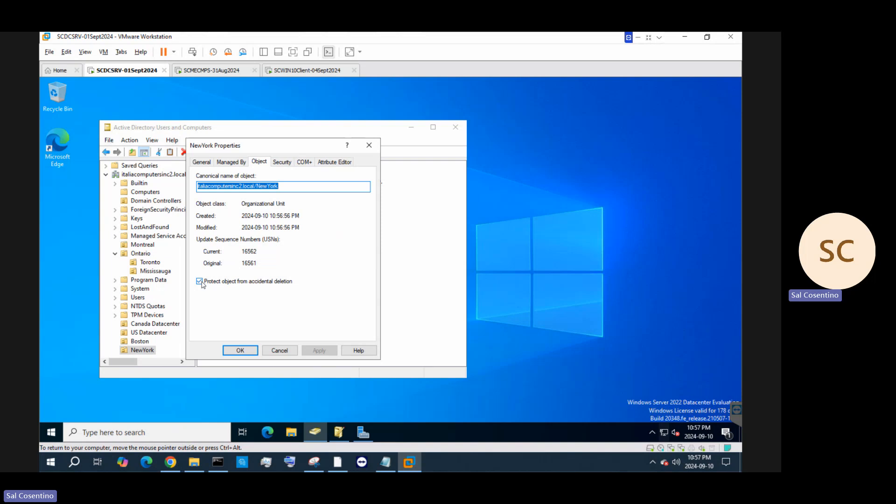
pyautogui.click(200, 282)
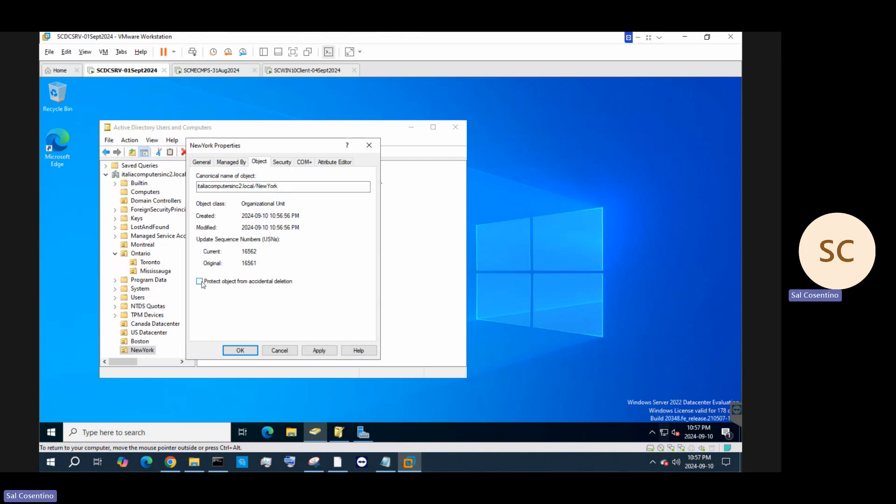
pyautogui.click(323, 353)
pyautogui.click(243, 354)
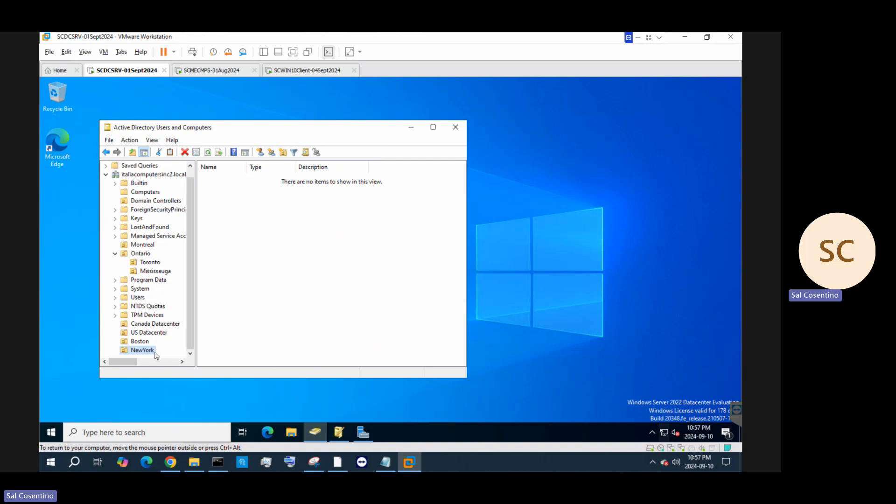
# Move the NewYork OU into the US Datacenter container
pyautogui.rightClick(153, 351)
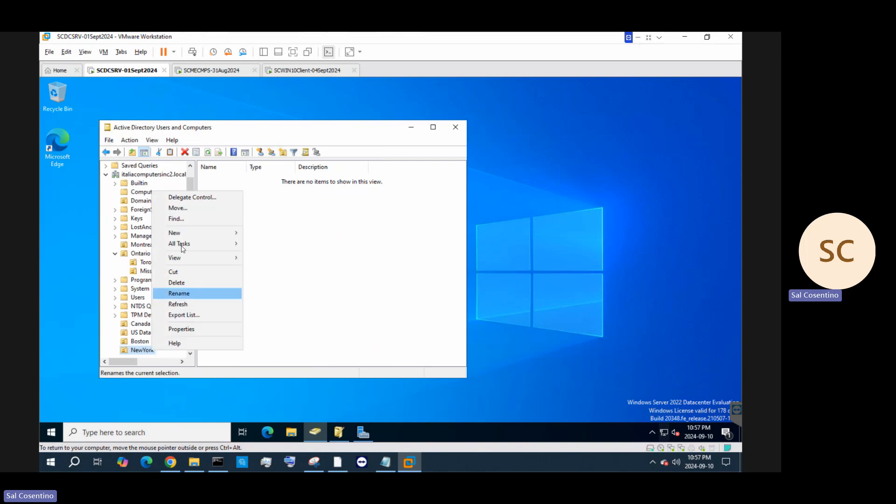
pyautogui.click(197, 211)
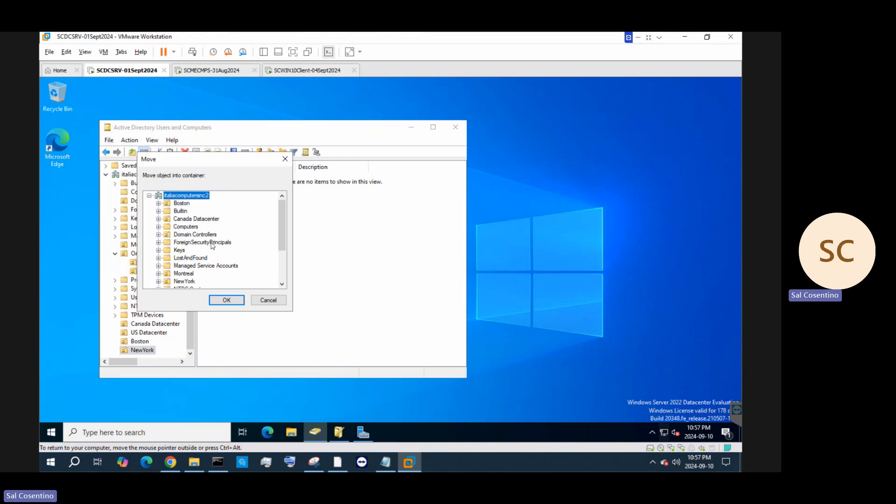
pyautogui.scroll(-2, 212, 244)
pyautogui.click(189, 268)
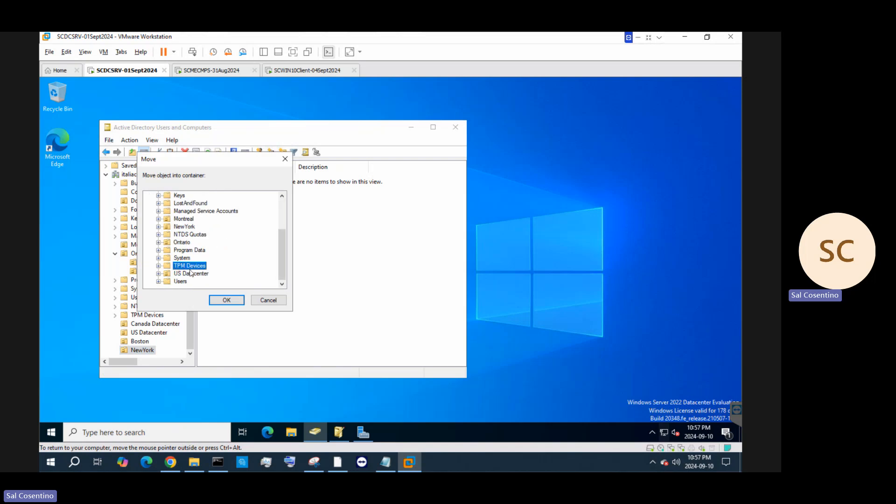
pyautogui.click(227, 301)
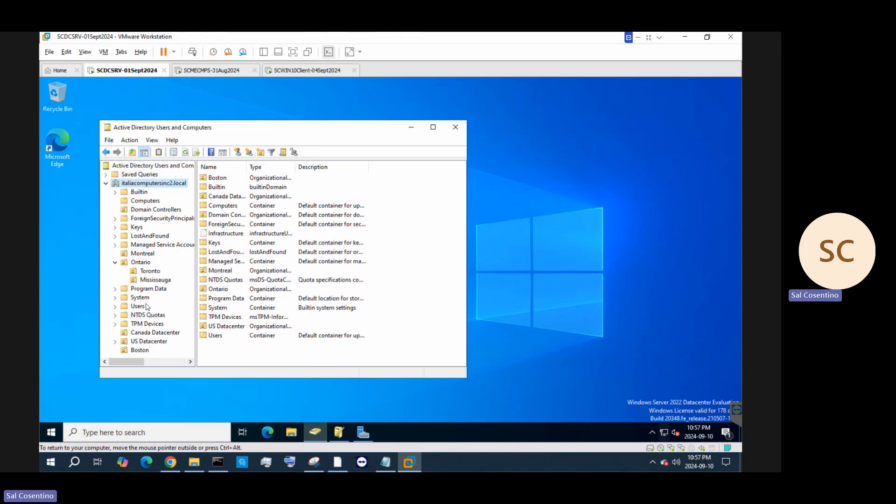
# Uncheck 'Protect object from accidental deletion' in Boston's Object properties and apply it
pyautogui.rightClick(144, 350)
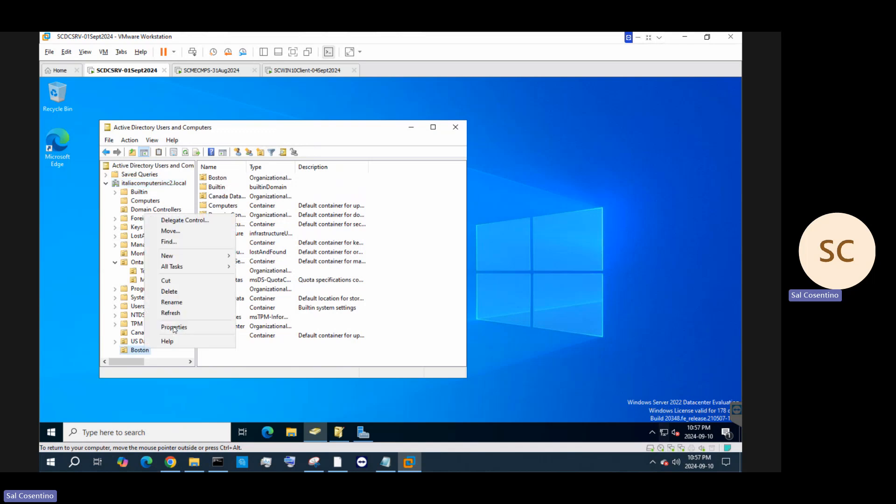
pyautogui.click(183, 327)
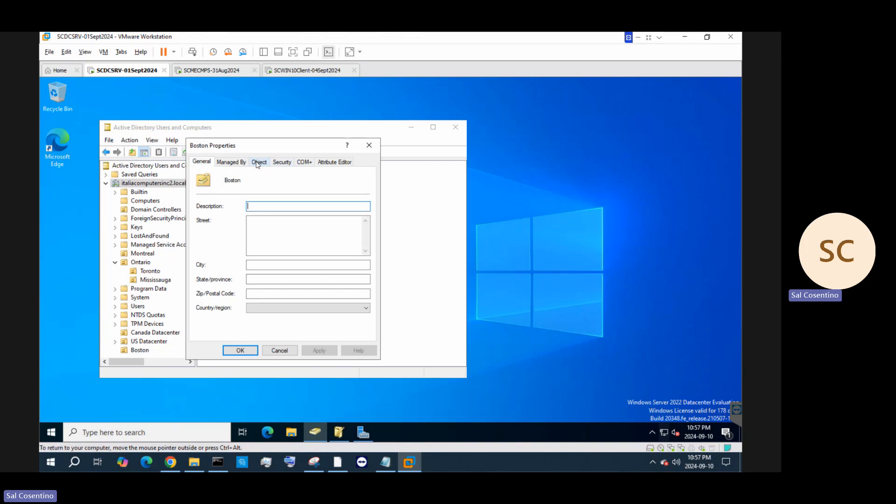
pyautogui.click(260, 162)
pyautogui.click(200, 282)
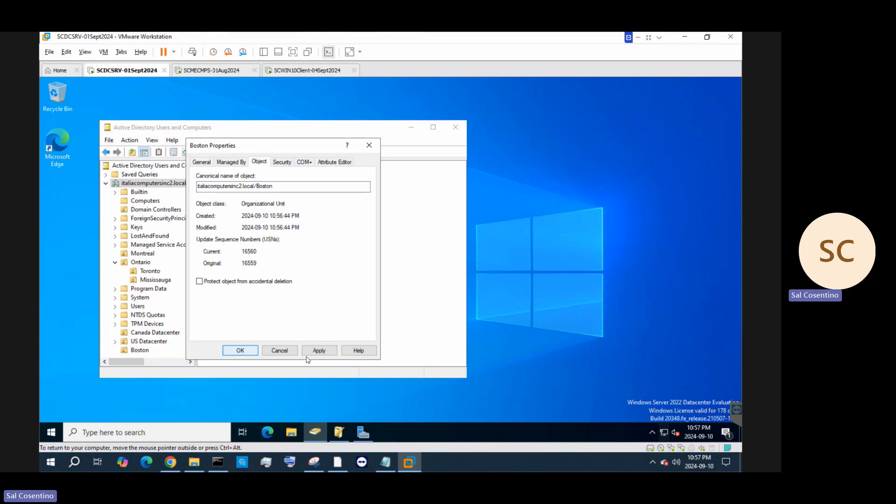
pyautogui.click(317, 353)
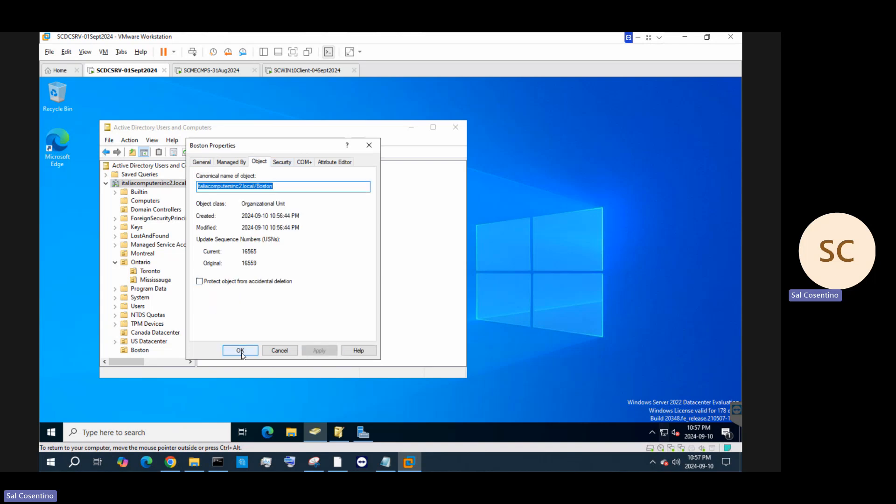
pyautogui.click(241, 353)
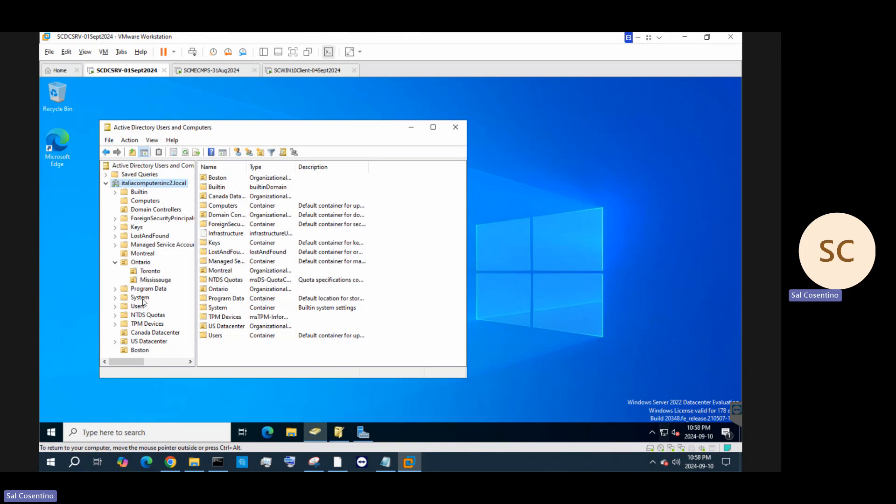
# Create a new organizational unit named London inside the Ontario OU
pyautogui.rightClick(142, 264)
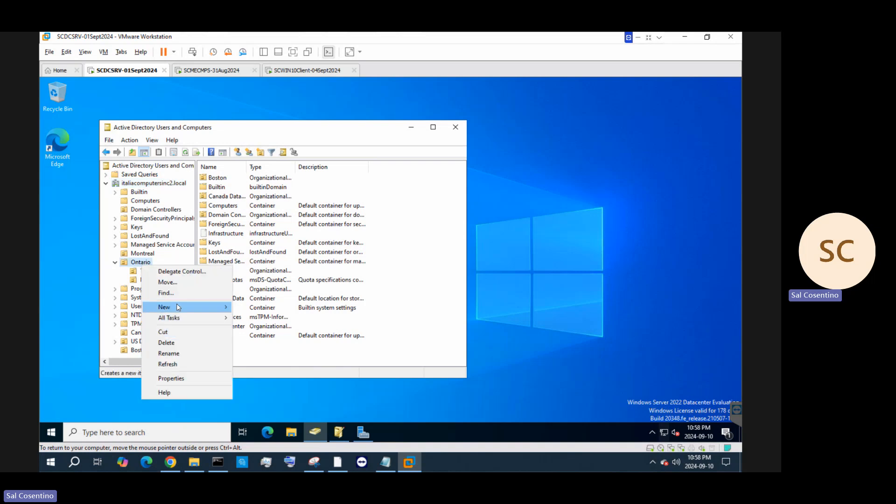
pyautogui.moveTo(178, 308)
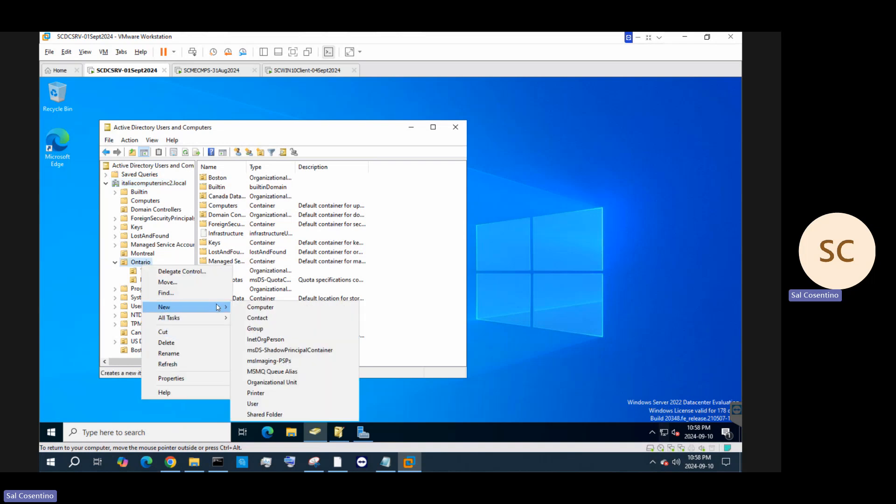
pyautogui.click(268, 382)
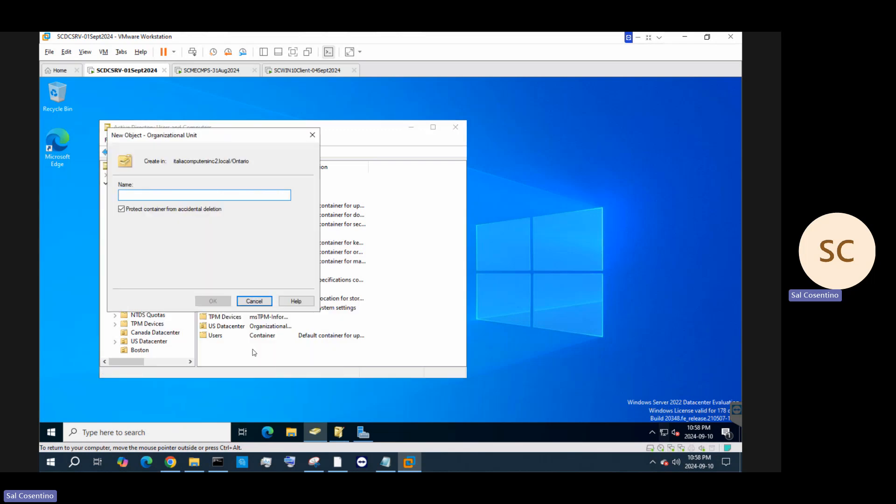
pyautogui.write('Bra')
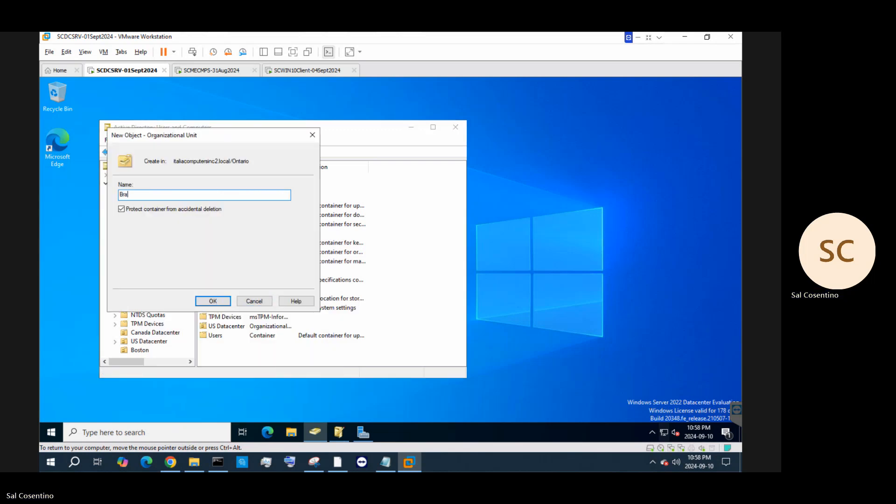
pyautogui.write('n')
pyautogui.press('BackSpace')
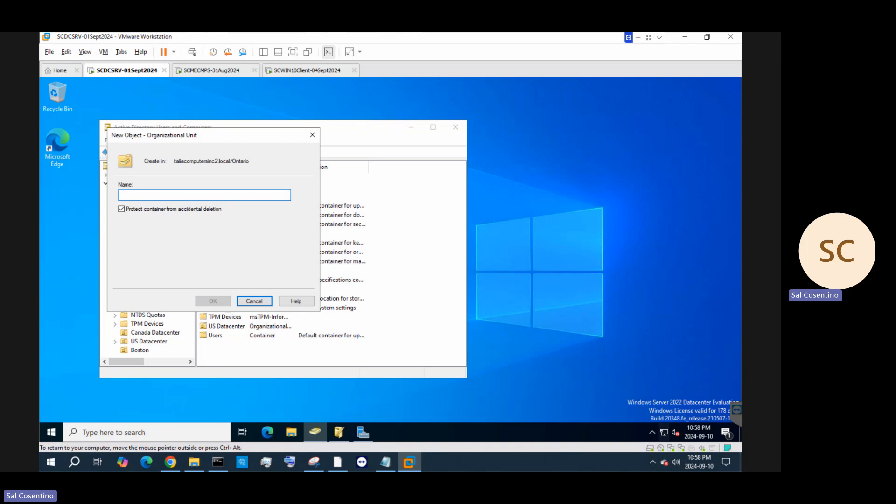
pyautogui.write('Scarborou')
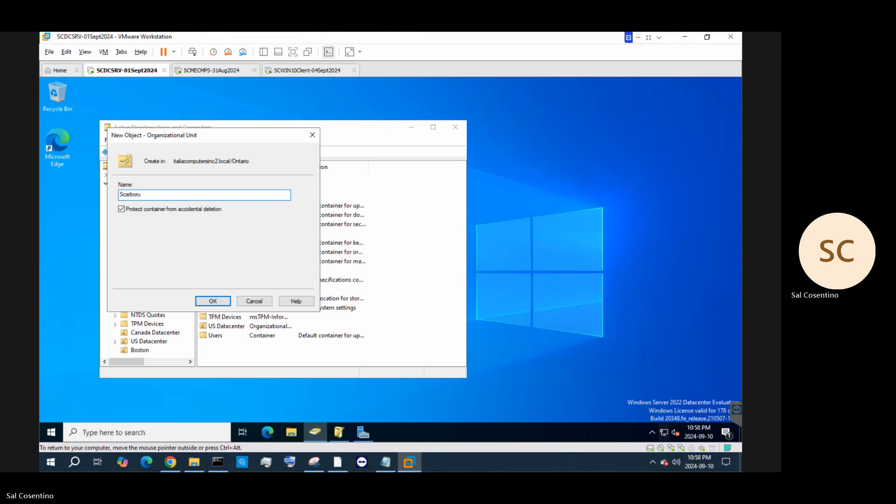
pyautogui.write('gh')
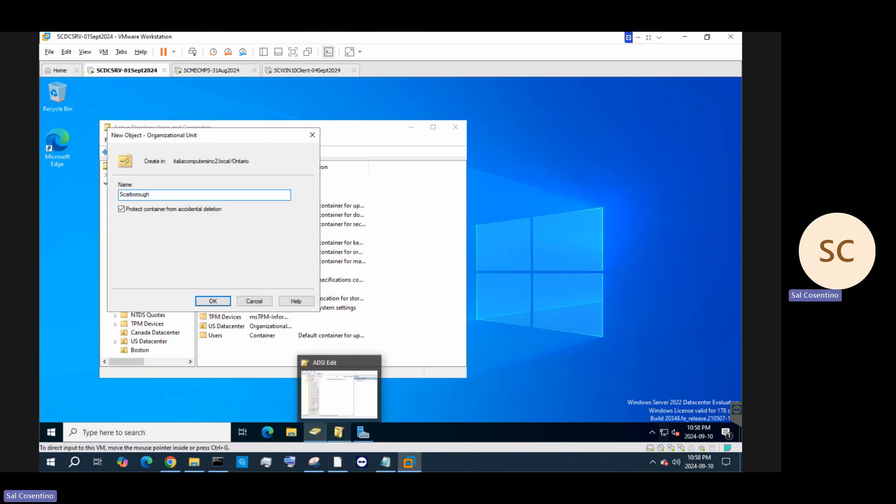
pyautogui.moveTo(165, 195); pyautogui.dragTo(103, 196)
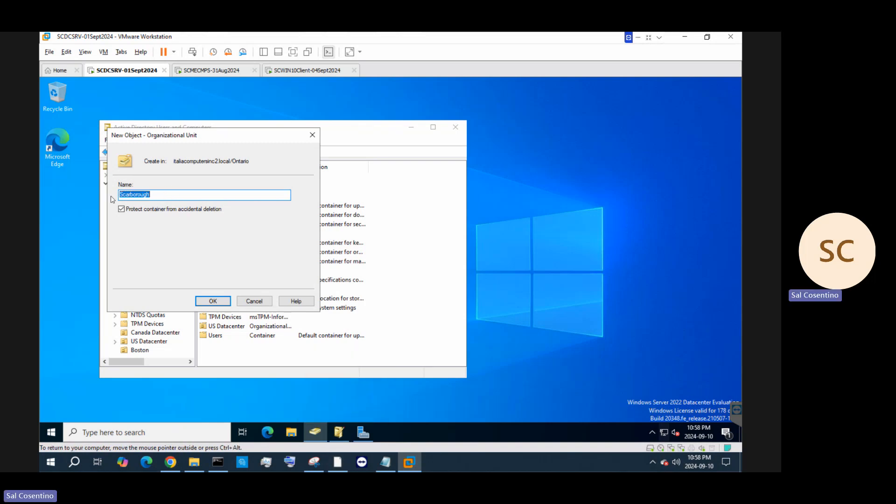
pyautogui.write('London')
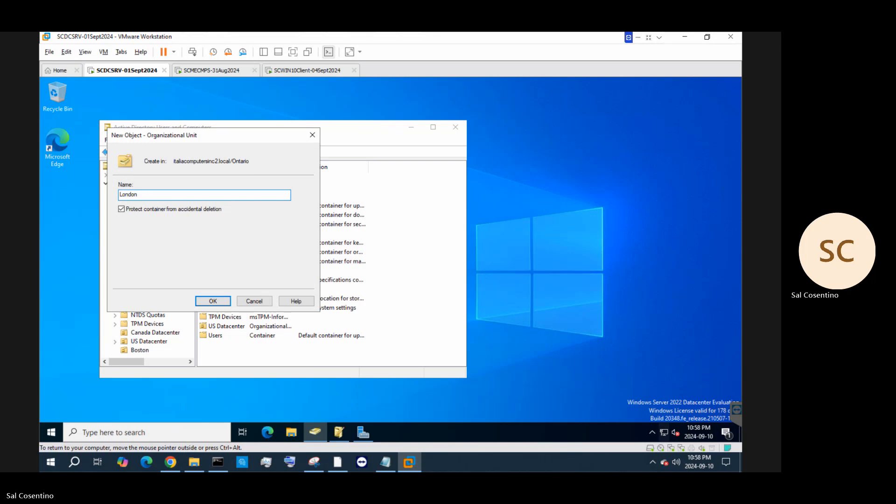
pyautogui.click(213, 301)
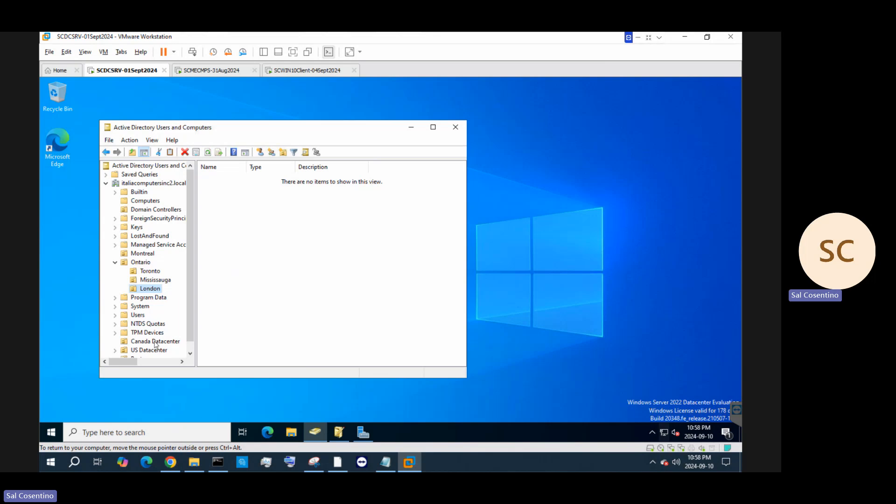
# Drag the Boston OU into US Datacenter and confirm the move
pyautogui.scroll(-1, 150, 348)
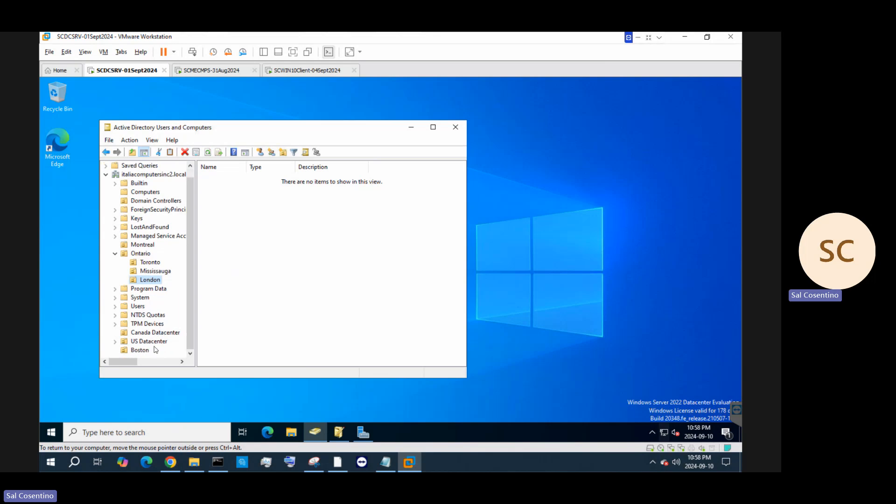
pyautogui.moveTo(150, 347); pyautogui.dragTo(148, 342)
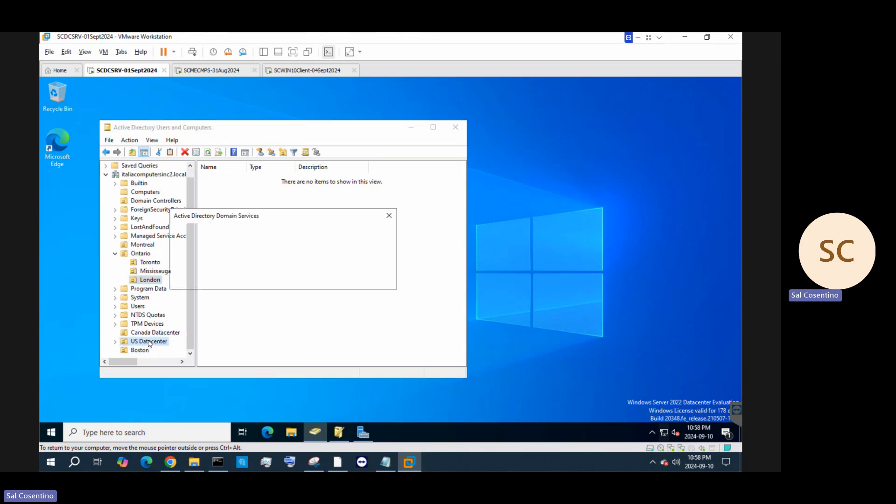
pyautogui.click(251, 282)
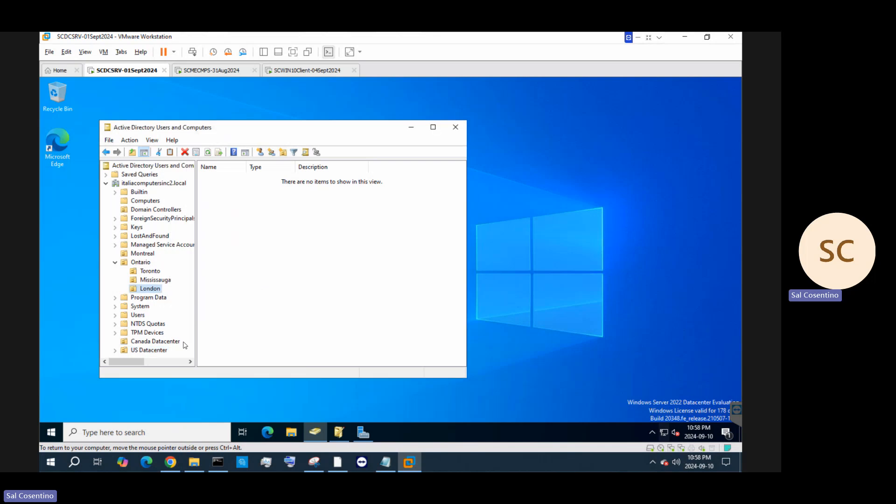
pyautogui.click(148, 350)
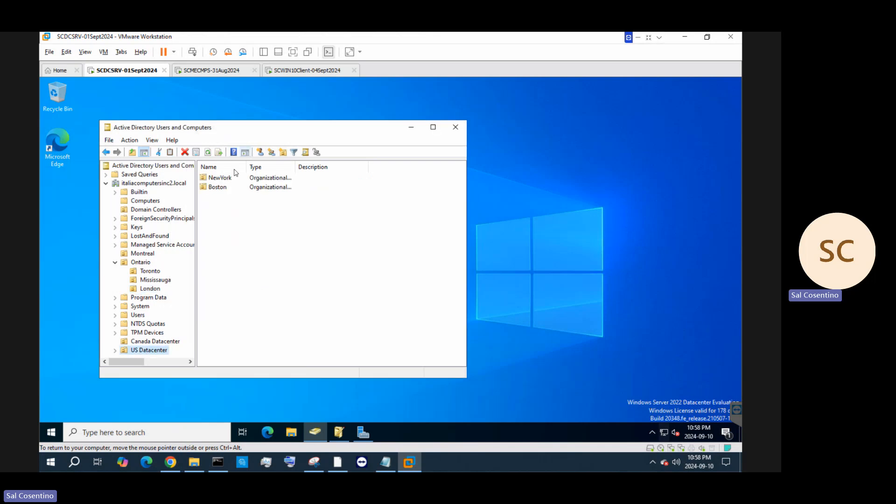
# Re-enable accidental-deletion protection on the NewYork OU in US Datacenter
pyautogui.click(218, 177)
pyautogui.rightClick(225, 177)
pyautogui.click(249, 280)
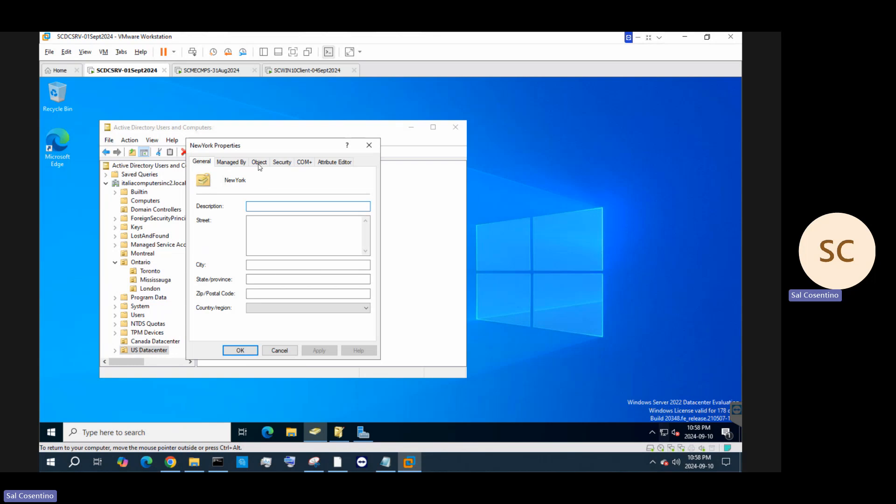
pyautogui.click(259, 163)
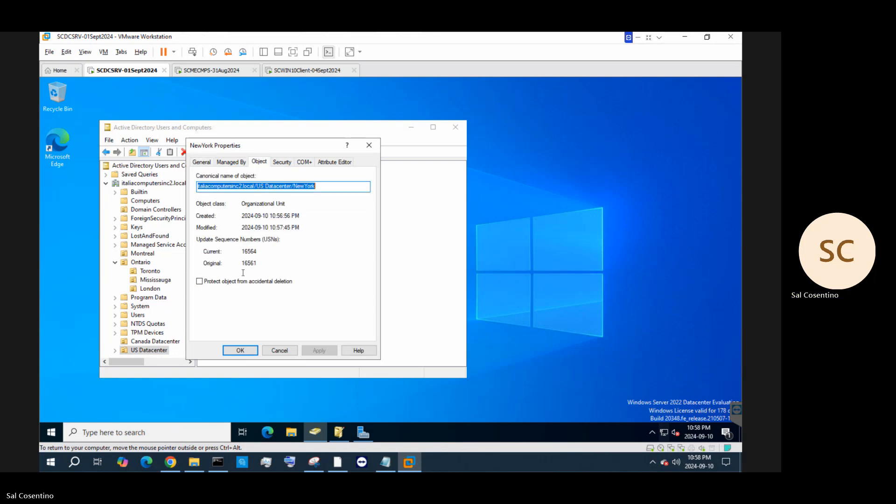
pyautogui.click(200, 281)
pyautogui.click(319, 351)
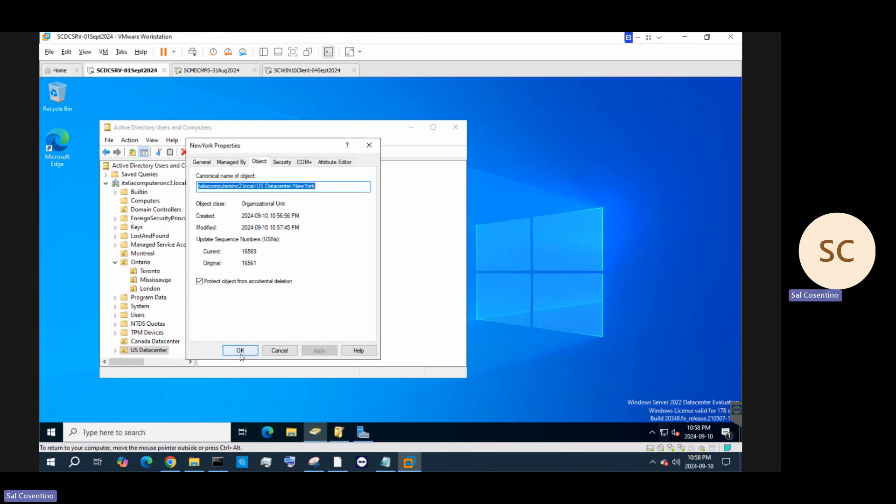
pyautogui.click(240, 354)
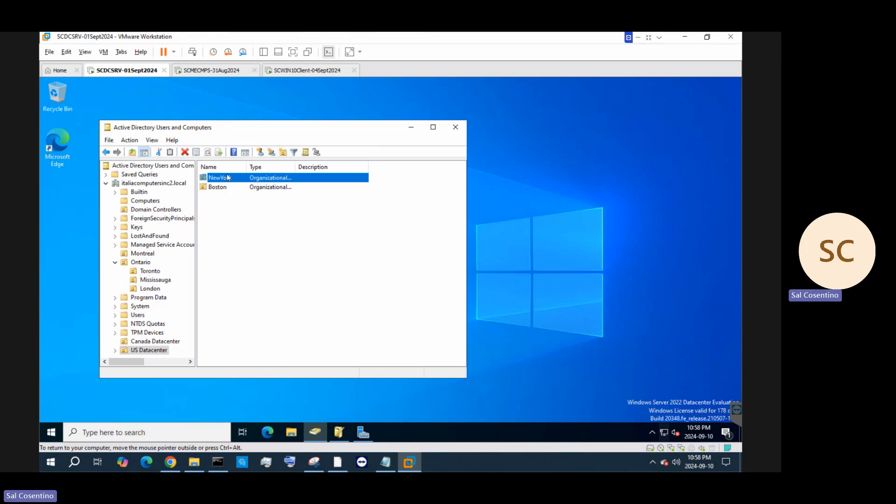
# Re-enable accidental-deletion protection on the Boston OU
pyautogui.click(218, 187)
pyautogui.rightClick(227, 187)
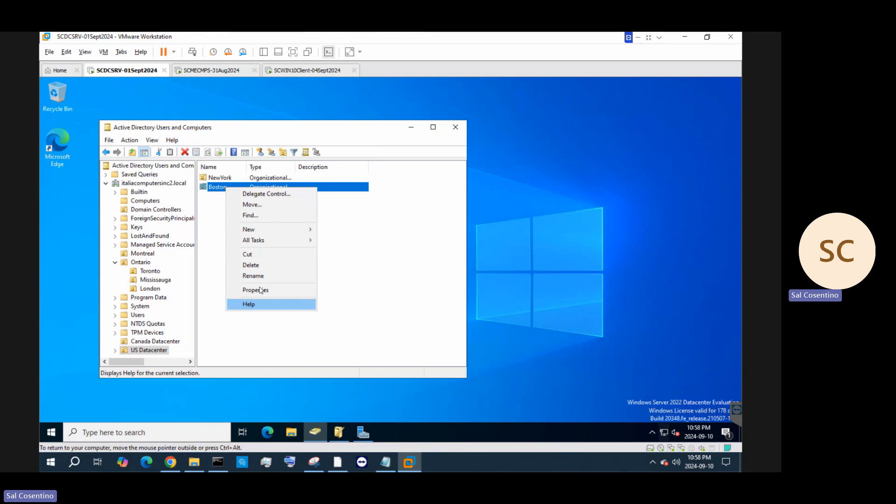
pyautogui.click(259, 288)
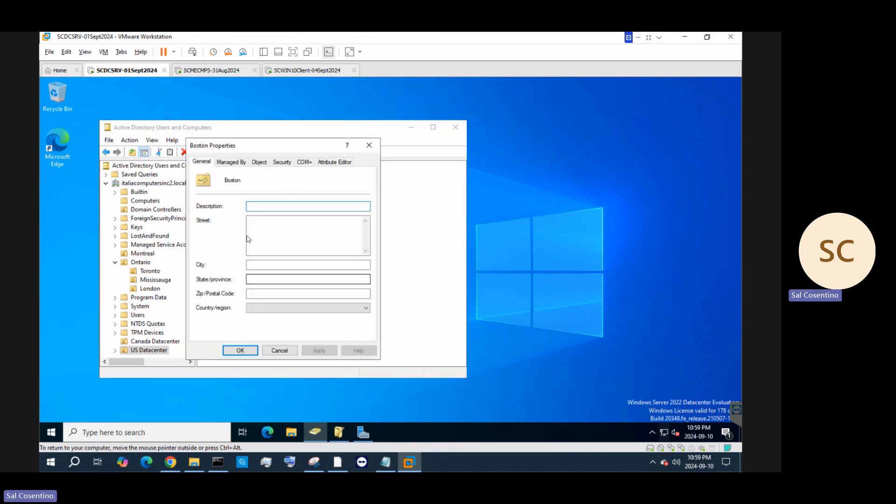
pyautogui.click(268, 162)
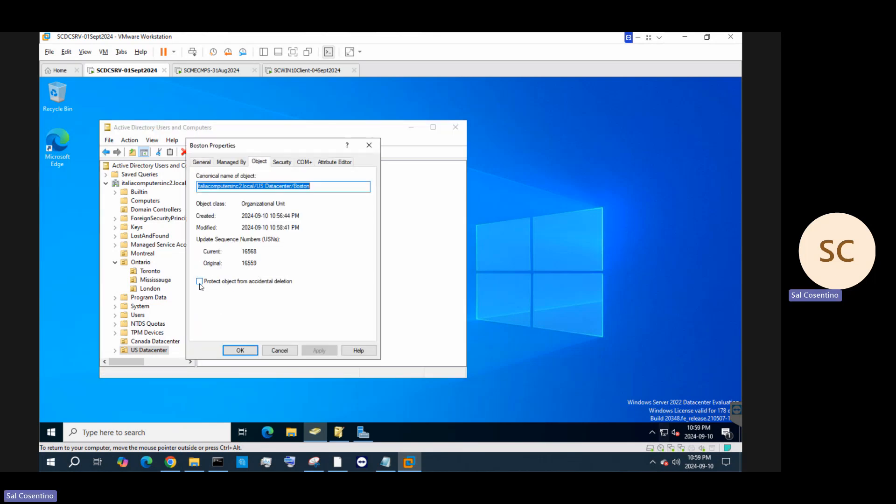
pyautogui.click(199, 281)
pyautogui.click(314, 351)
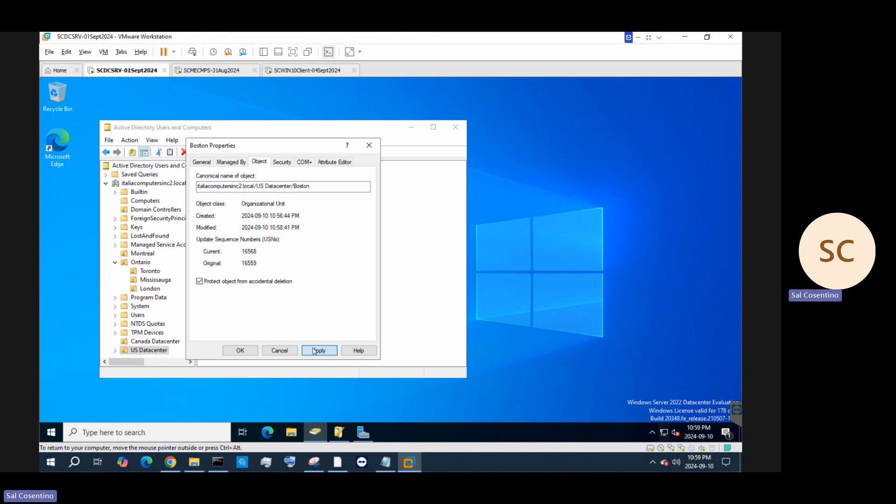
pyautogui.click(240, 350)
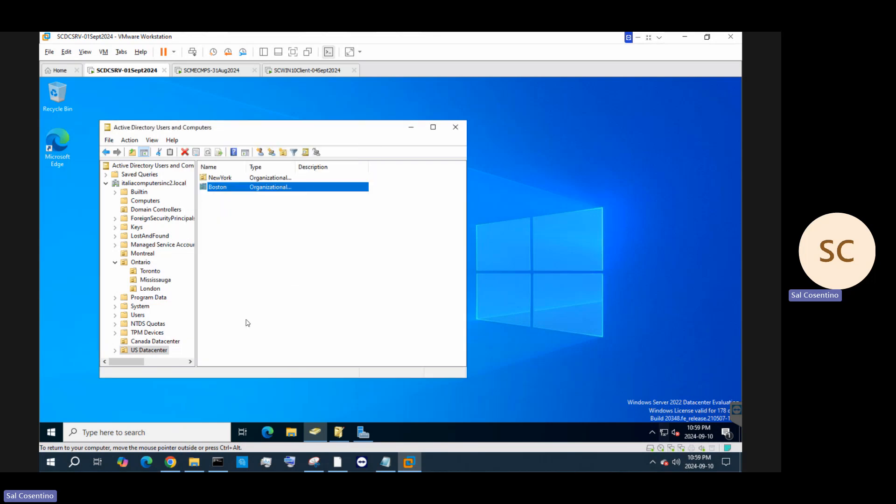
pyautogui.click(141, 183)
# Refresh the domain tree and expand Canada Datacenter and US Datacenter
pyautogui.rightClick(141, 183)
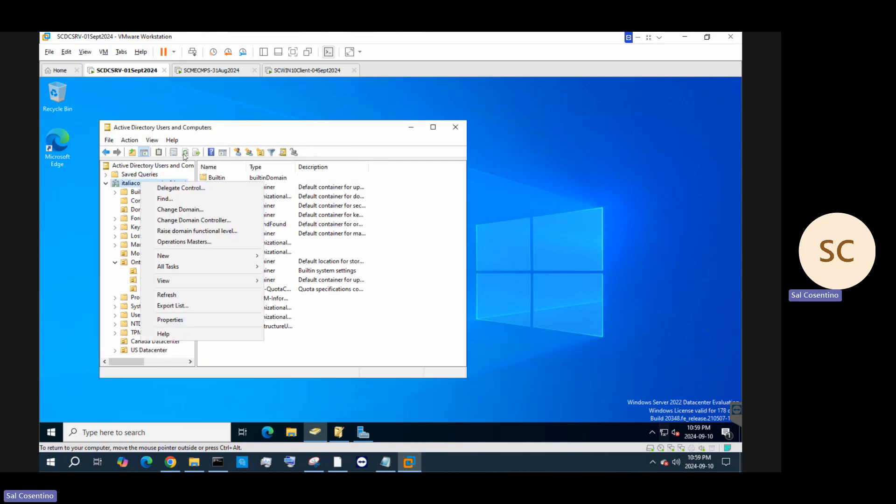
pyautogui.click(184, 154)
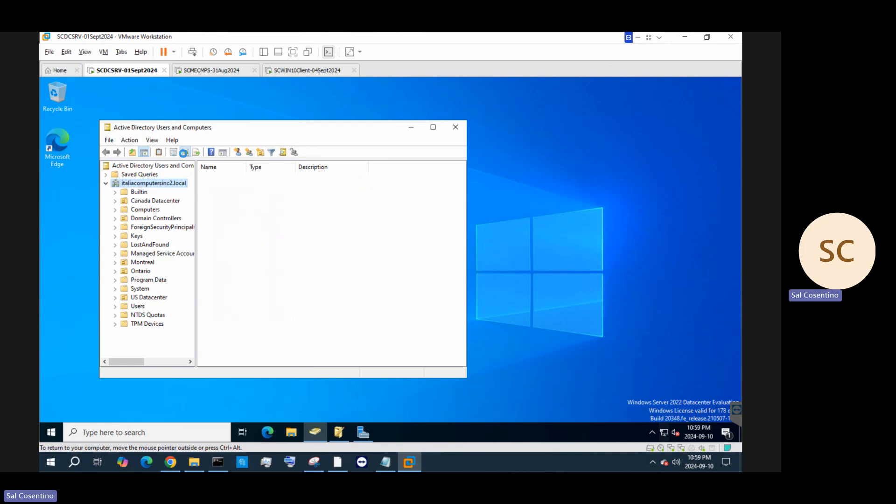
pyautogui.click(152, 201)
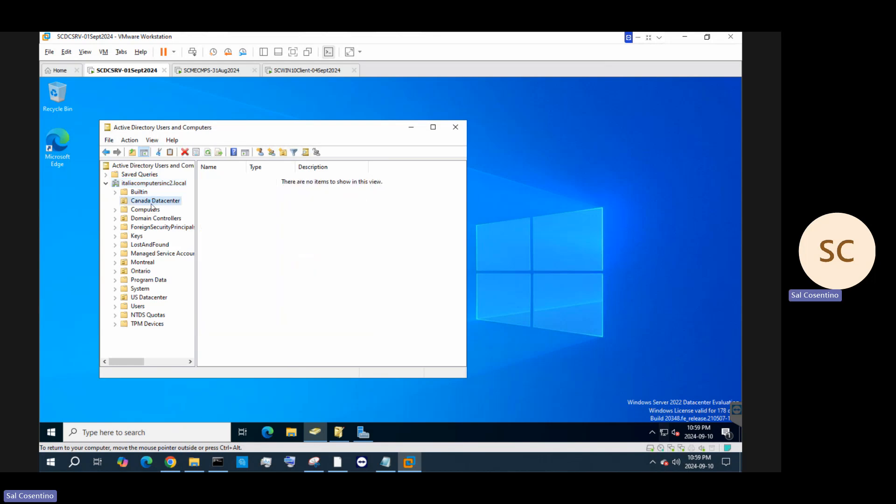
pyautogui.click(147, 299)
pyautogui.doubleClick(148, 298)
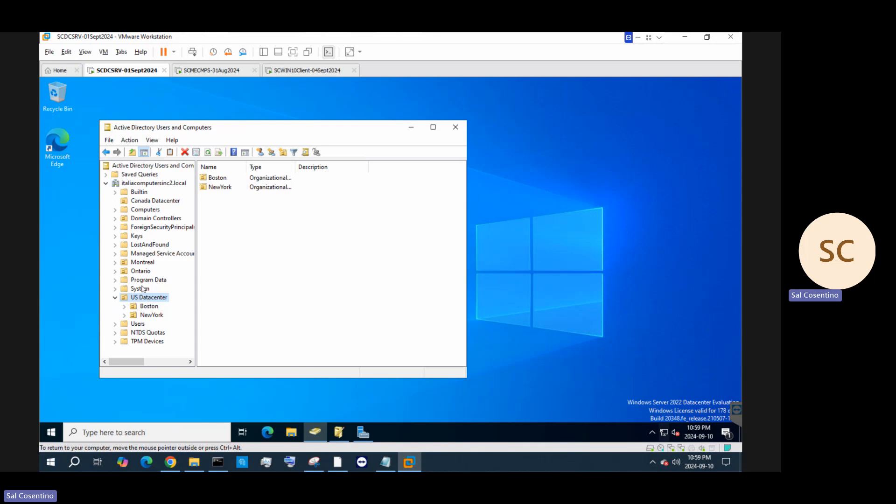
# Uncheck 'Protect object from accidental deletion' on the Ontario OU and apply it
pyautogui.rightClick(140, 272)
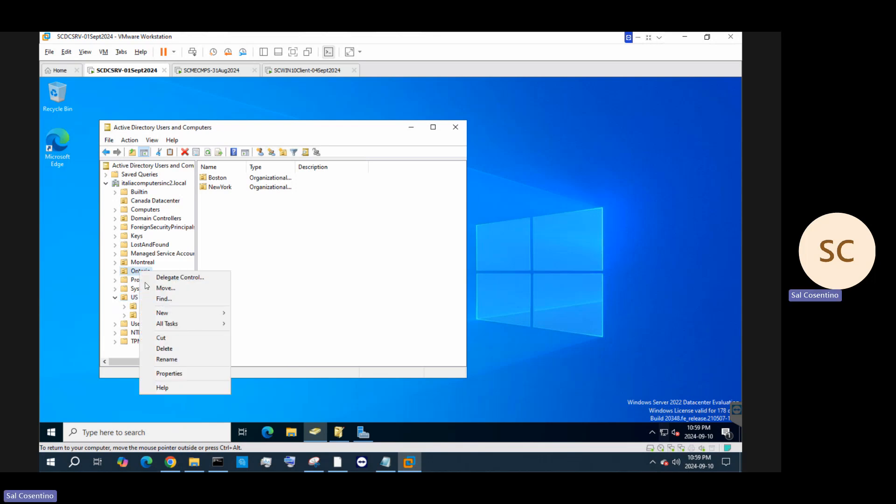
pyautogui.click(180, 374)
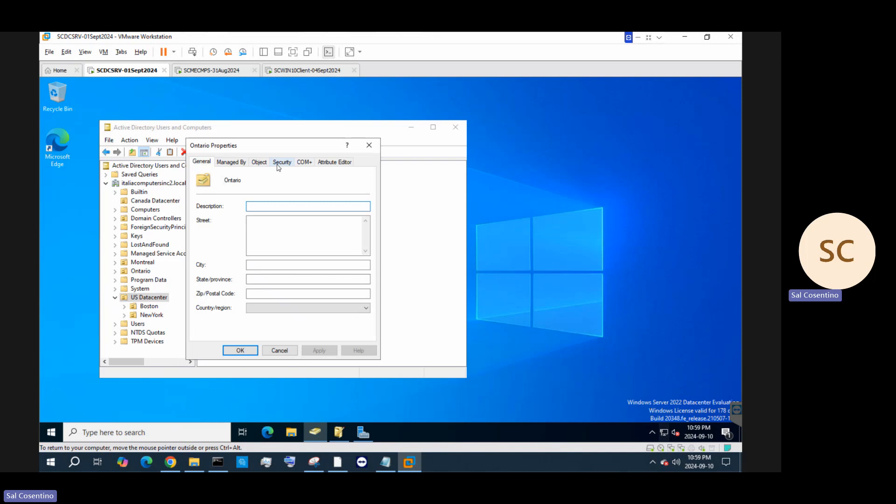
pyautogui.click(275, 164)
pyautogui.click(266, 163)
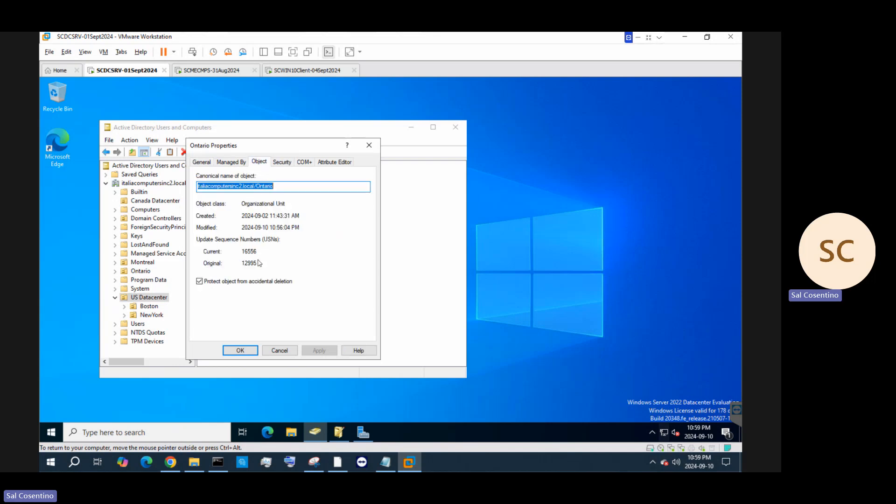
pyautogui.click(199, 281)
pyautogui.click(318, 351)
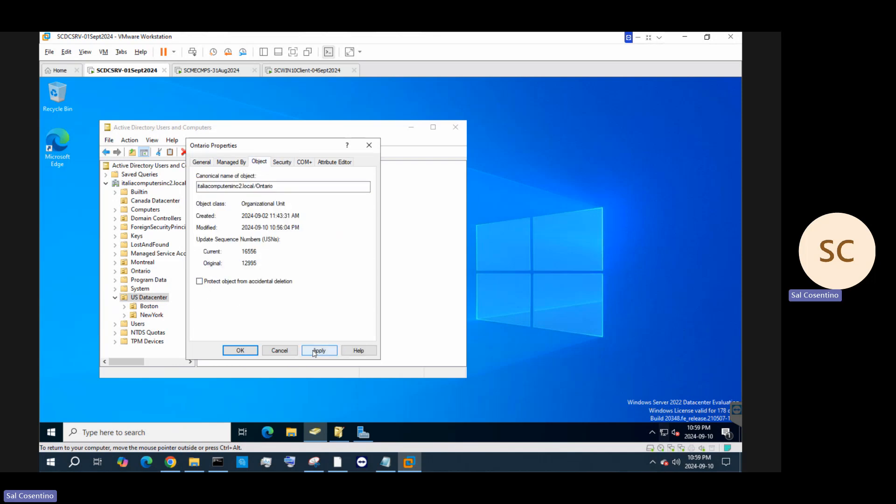
pyautogui.click(235, 352)
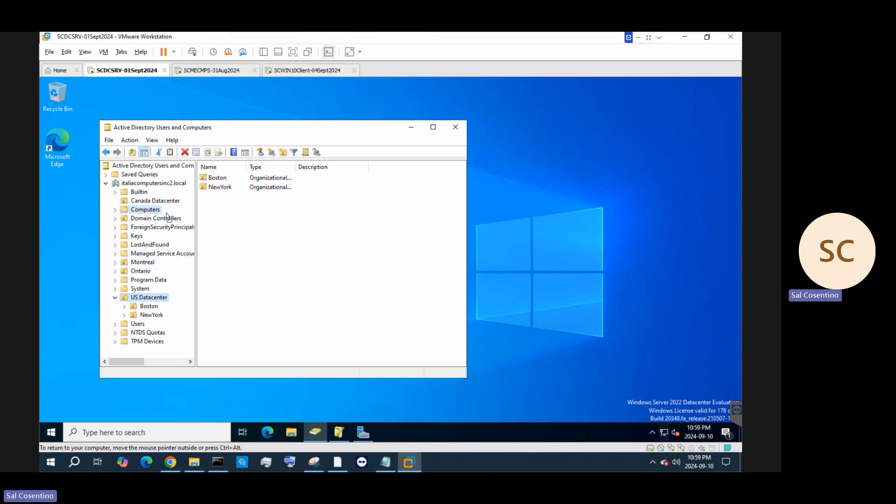
# Drag the Ontario OU into Canada Datacenter and confirm the move
pyautogui.moveTo(166, 213); pyautogui.dragTo(169, 201)
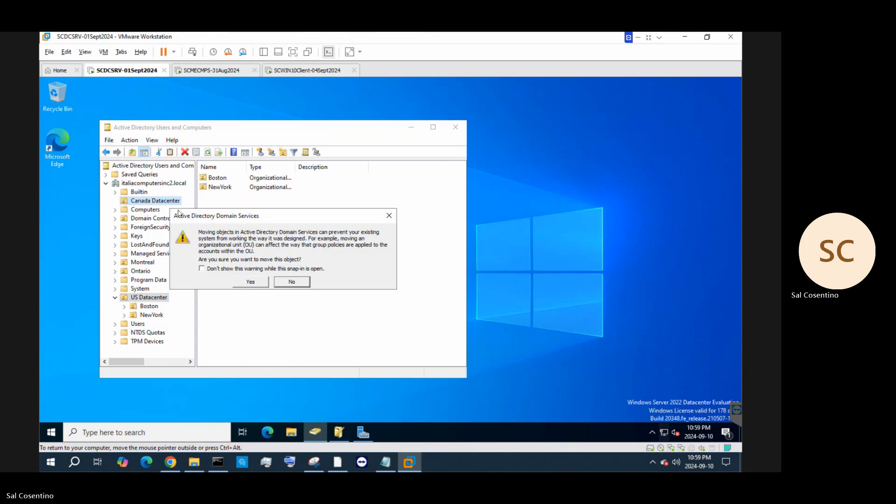
pyautogui.click(256, 284)
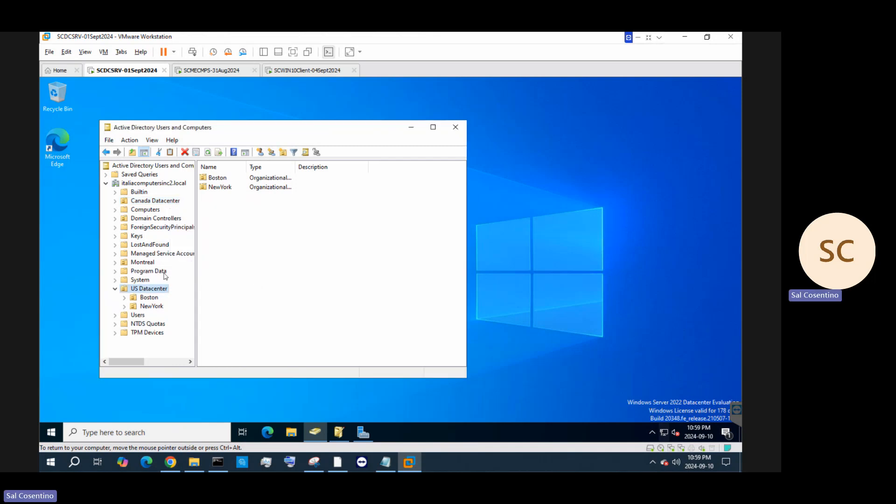
pyautogui.click(147, 202)
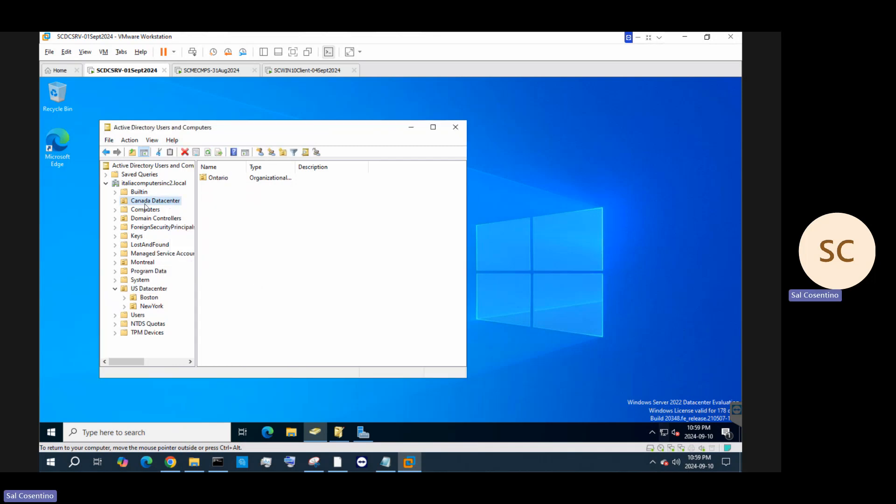
# Re-enable accidental-deletion protection on the moved Ontario OU
pyautogui.rightClick(221, 180)
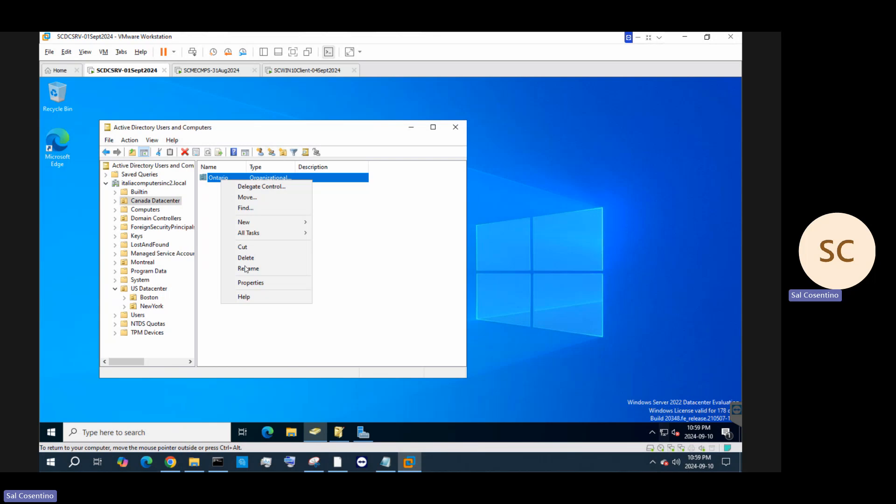
pyautogui.click(249, 282)
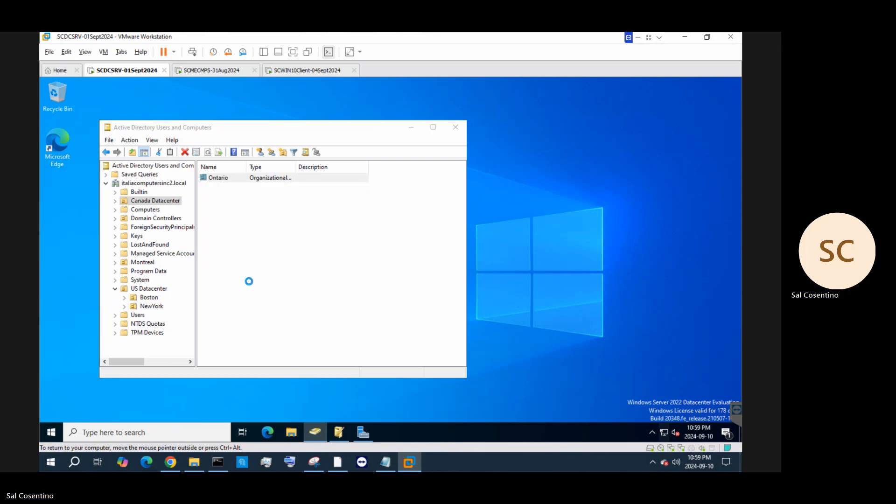
pyautogui.click(264, 162)
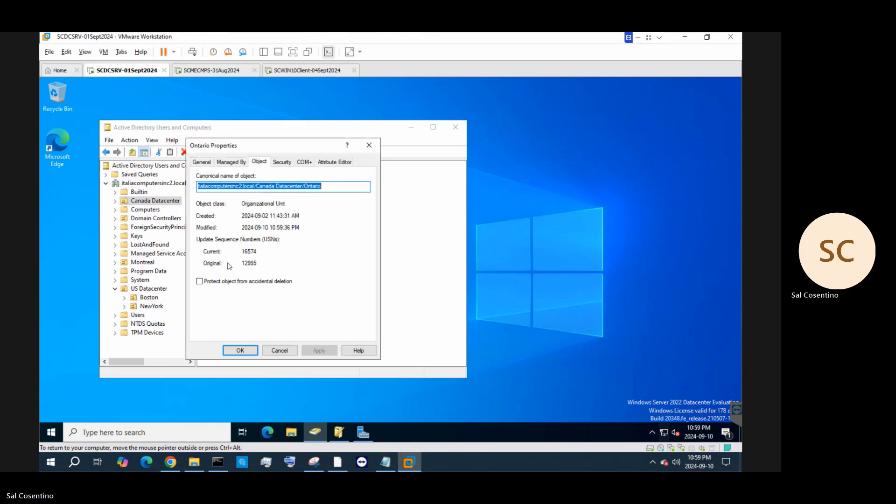
pyautogui.click(199, 282)
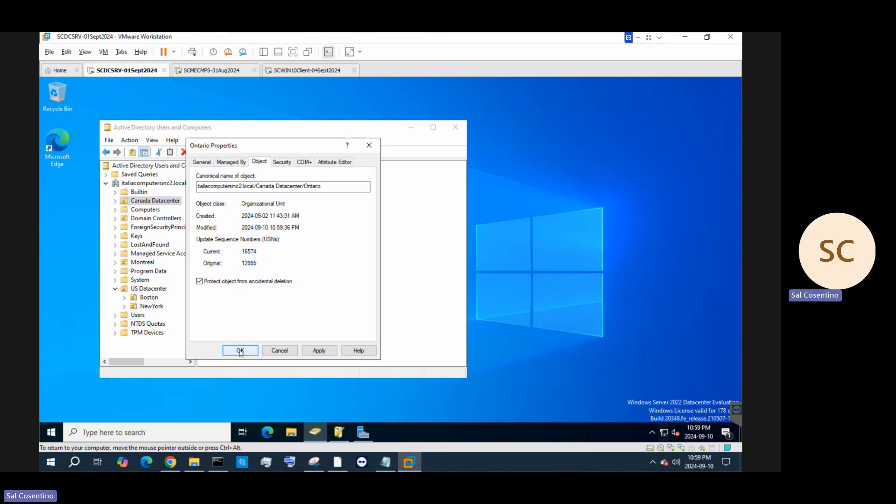
pyautogui.click(319, 351)
pyautogui.click(238, 350)
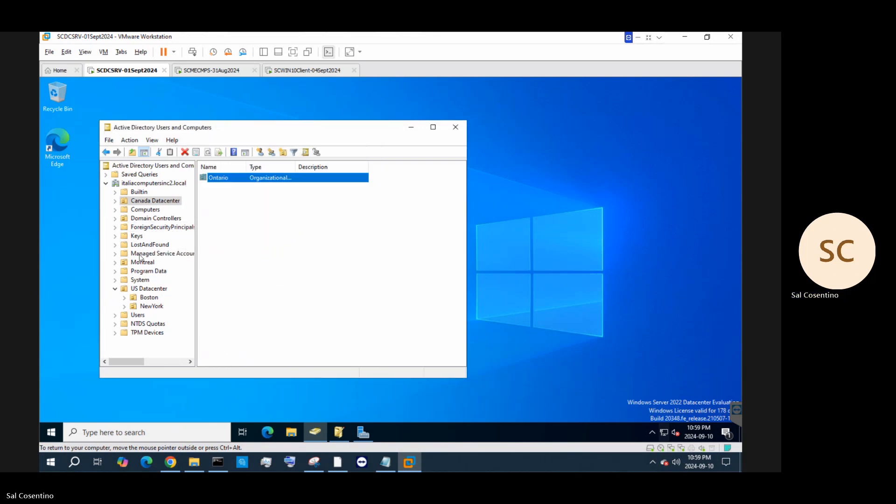
# Refresh the directory and review the Administrator account's Domain Admins group members
pyautogui.click(146, 184)
pyautogui.click(186, 152)
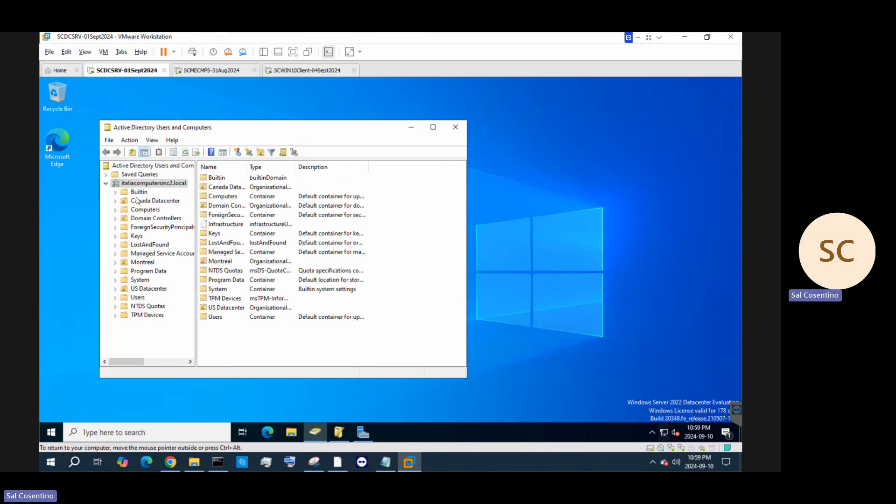
pyautogui.click(138, 193)
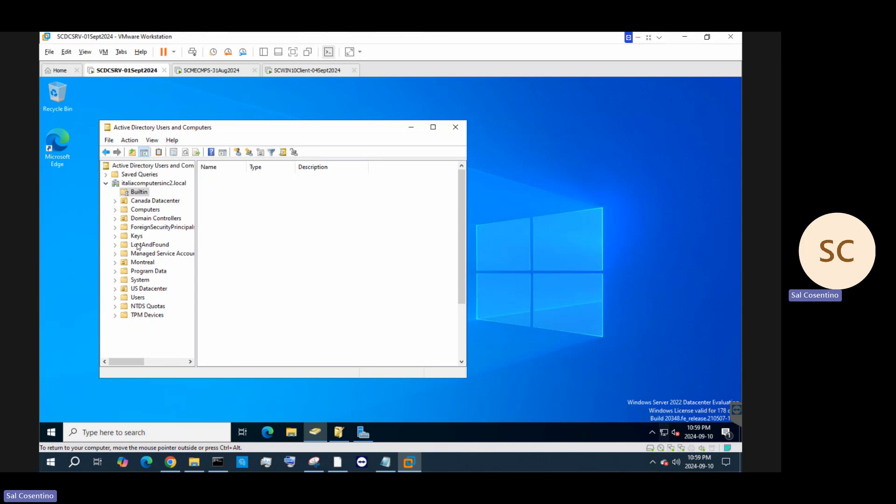
pyautogui.click(137, 297)
pyautogui.click(223, 181)
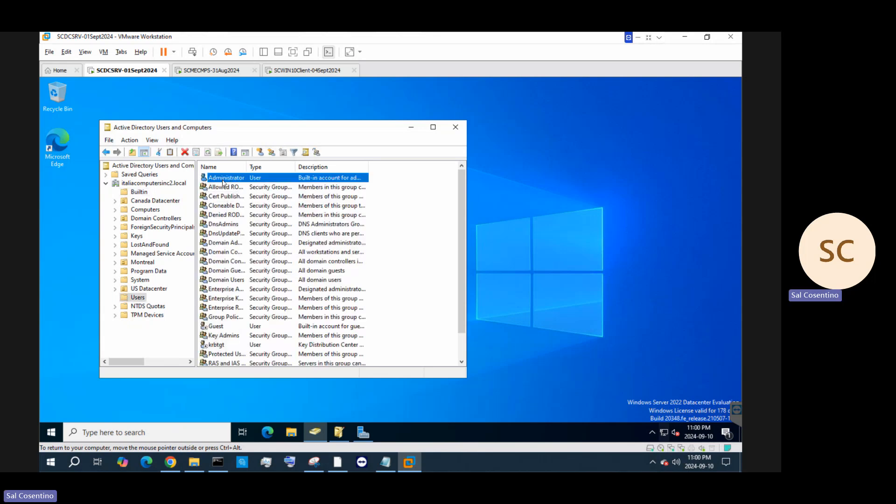
pyautogui.doubleClick(223, 181)
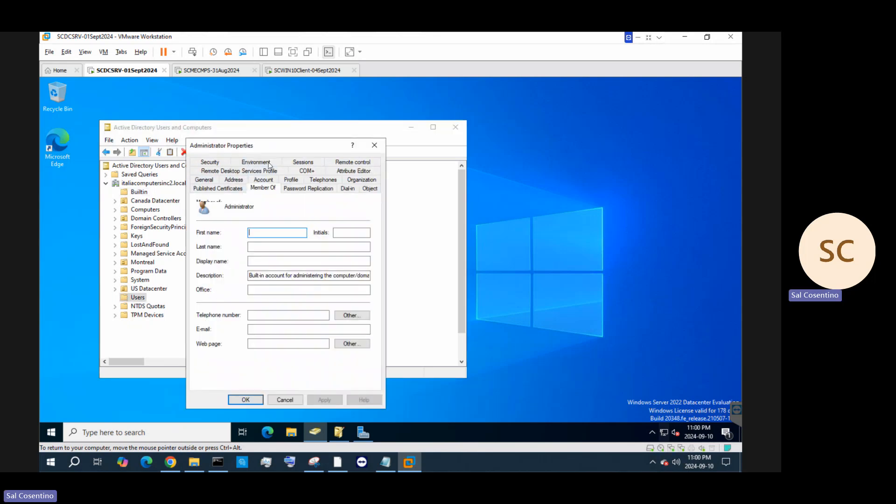
pyautogui.doubleClick(231, 234)
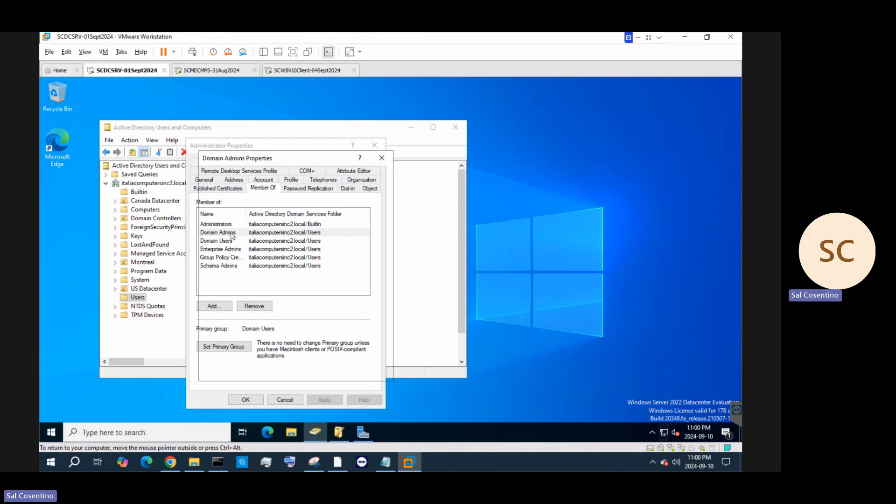
pyautogui.click(265, 183)
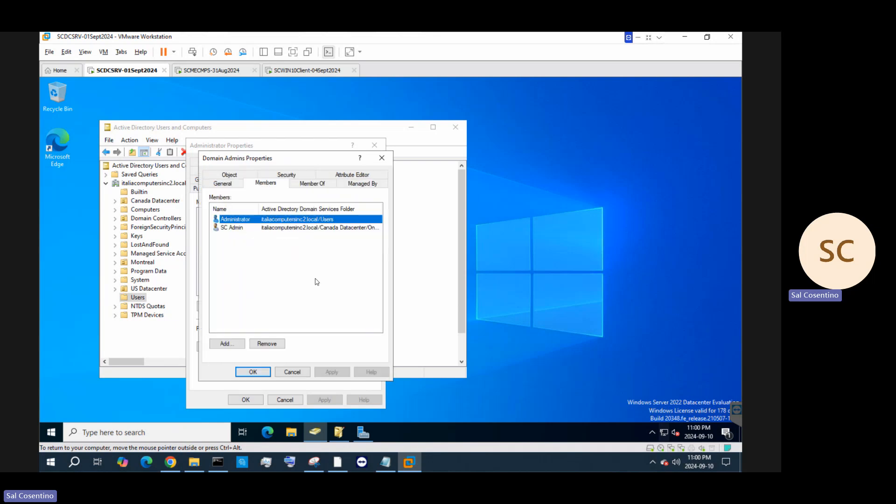
pyautogui.click(289, 372)
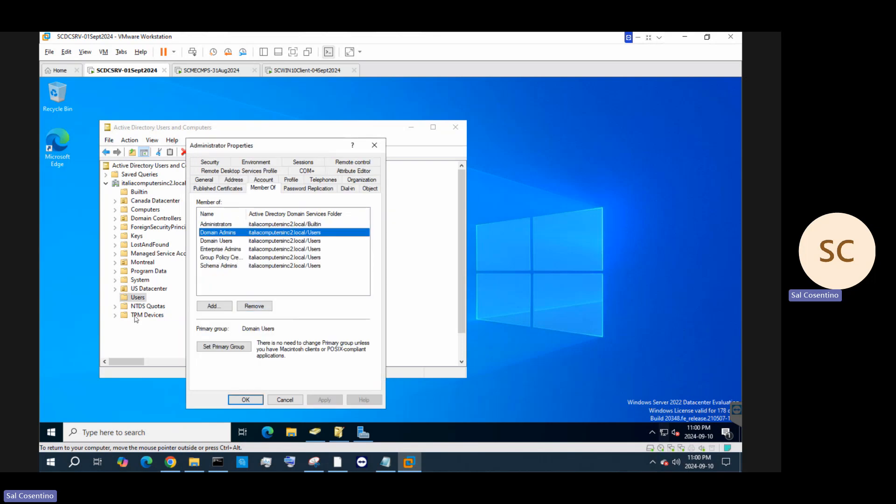
# Review the members of the Builtin Administrators group without changes
pyautogui.click(139, 209)
pyautogui.click(139, 192)
pyautogui.doubleClick(240, 196)
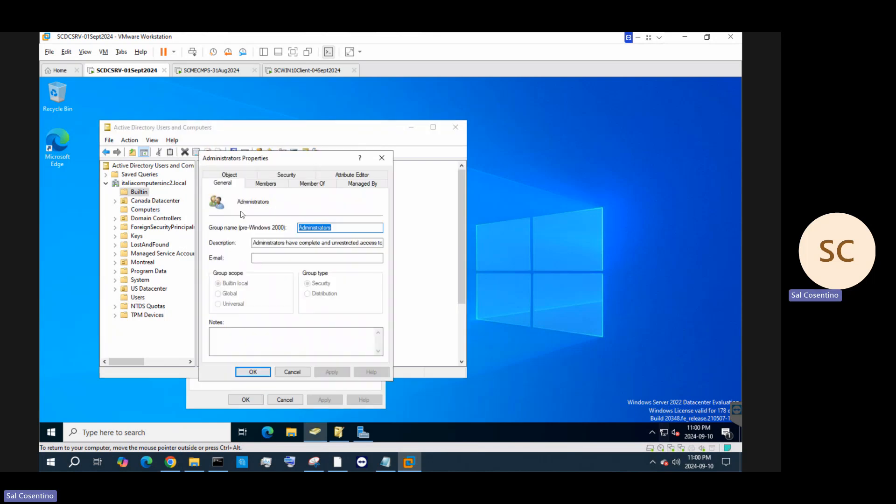
pyautogui.click(275, 185)
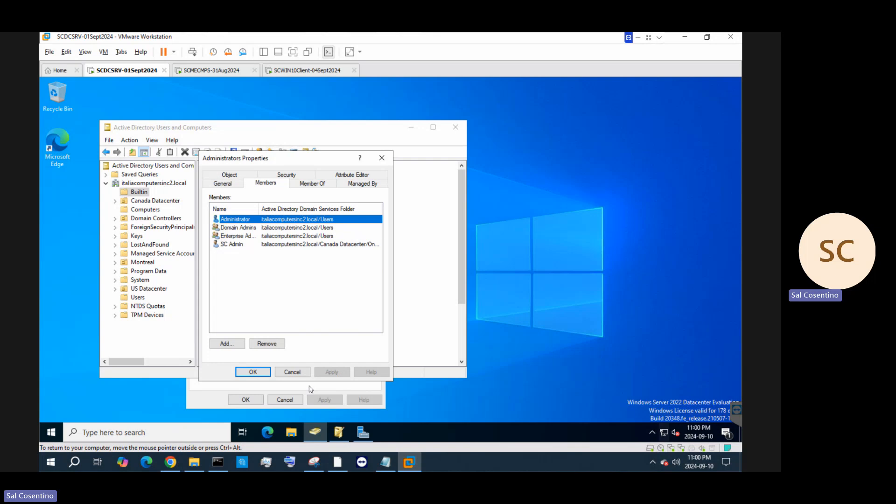
pyautogui.click(298, 373)
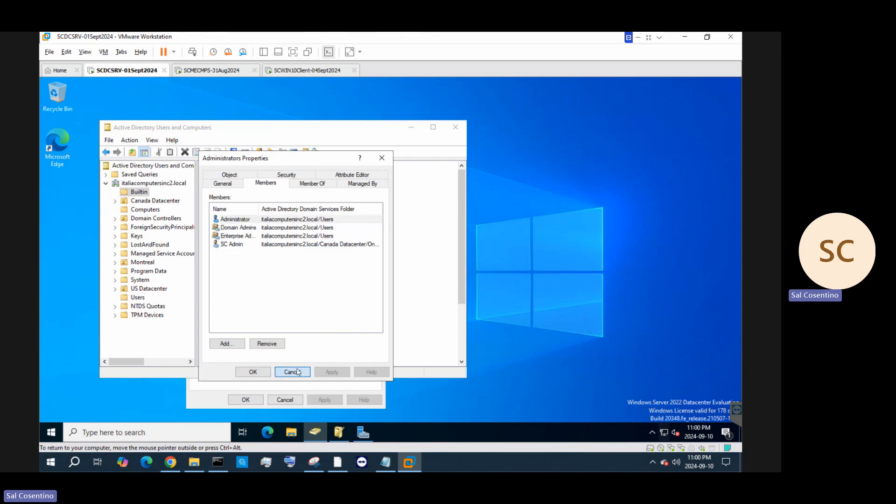
# Close the Administrator properties and Active Directory Users and Computers
pyautogui.click(456, 130)
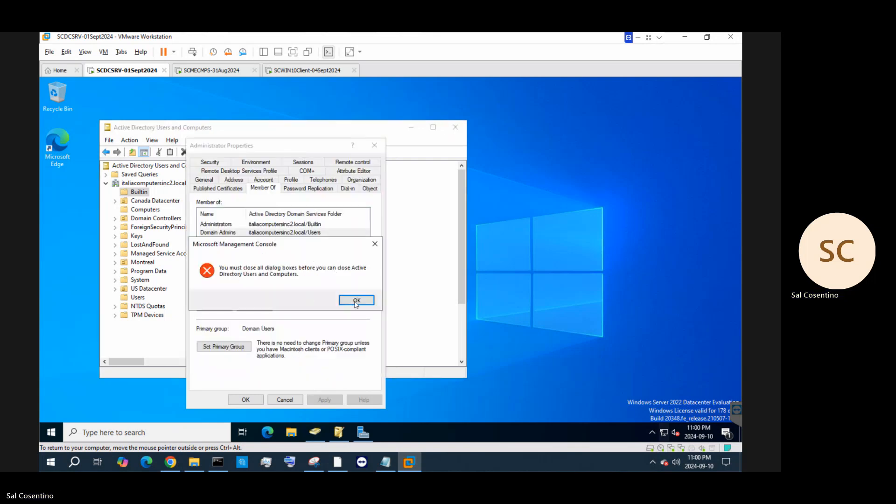
pyautogui.click(356, 302)
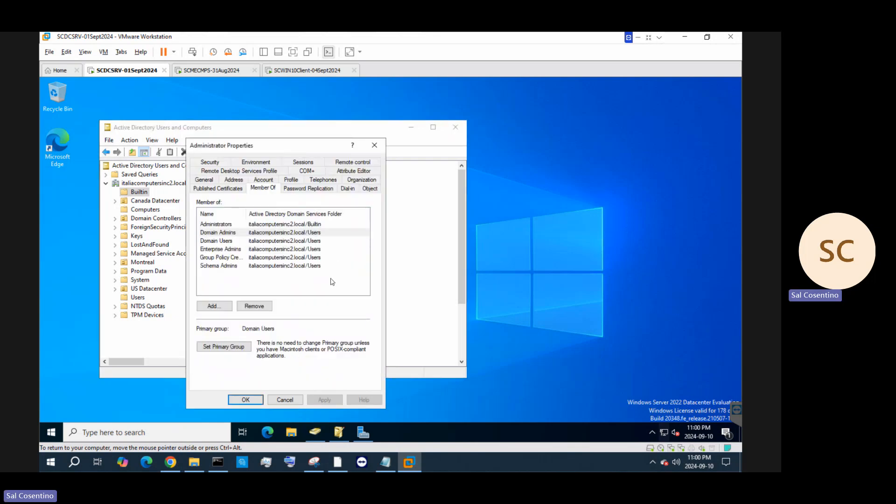
pyautogui.click(285, 400)
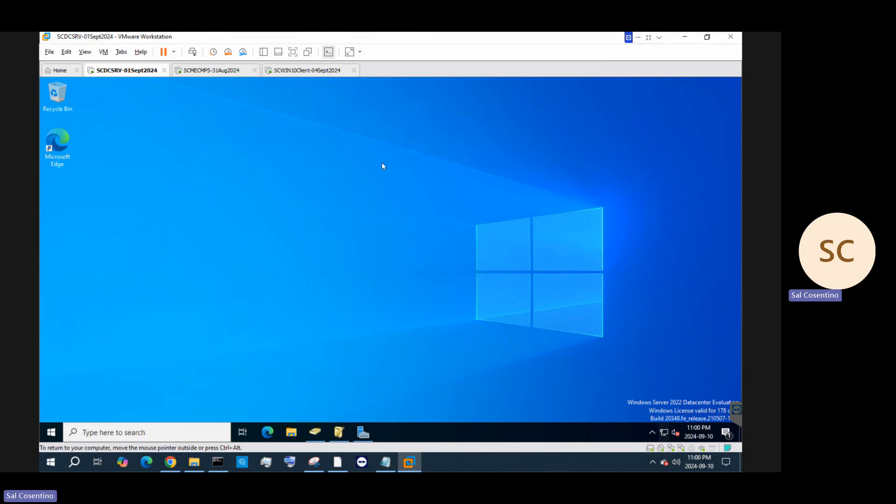
# Finish Windows 11 setup on SCWIN10Client-04Sept2024, then right-click the Windows 11 23H2 image in File Explorer
pyautogui.click(329, 71)
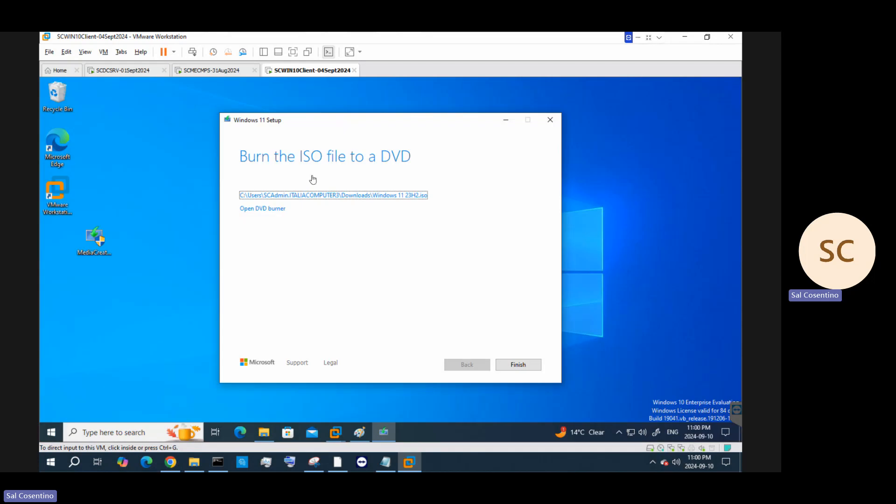
pyautogui.click(518, 369)
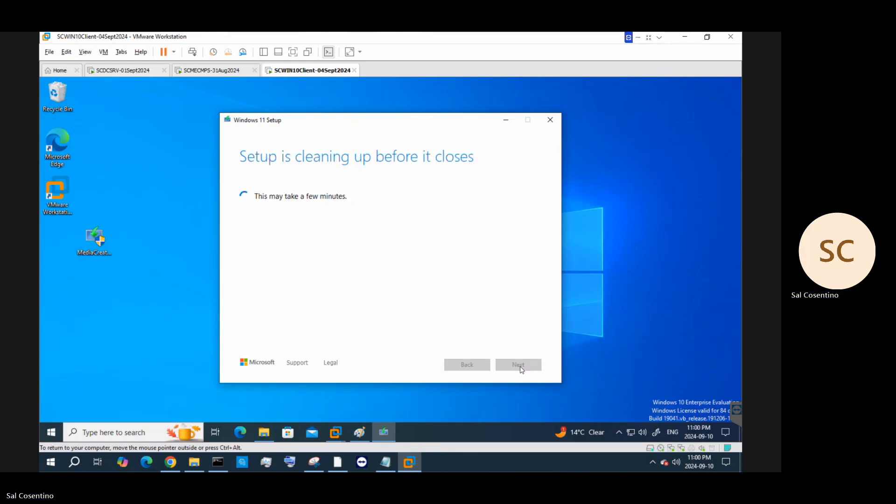
pyautogui.click(265, 434)
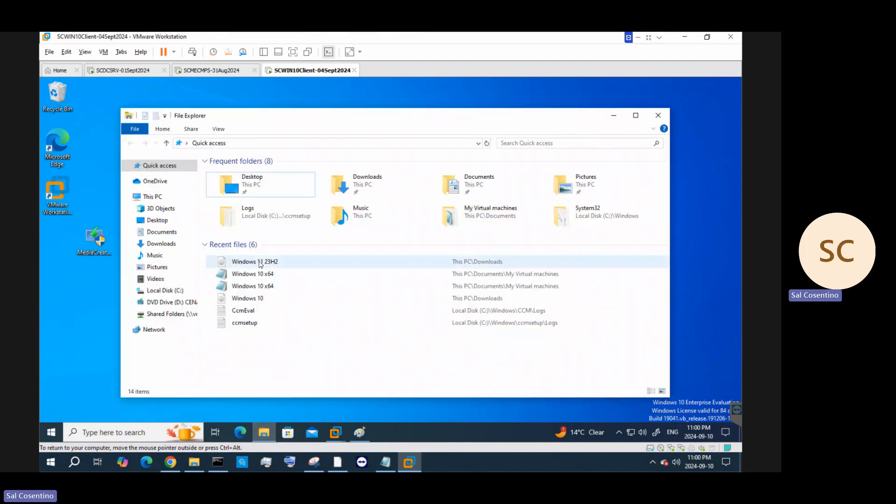
pyautogui.click(260, 261)
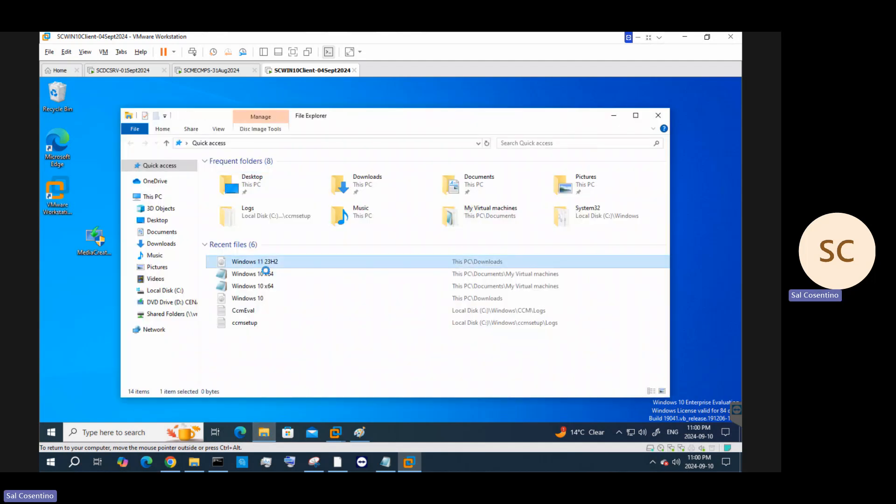
pyautogui.rightClick(260, 262)
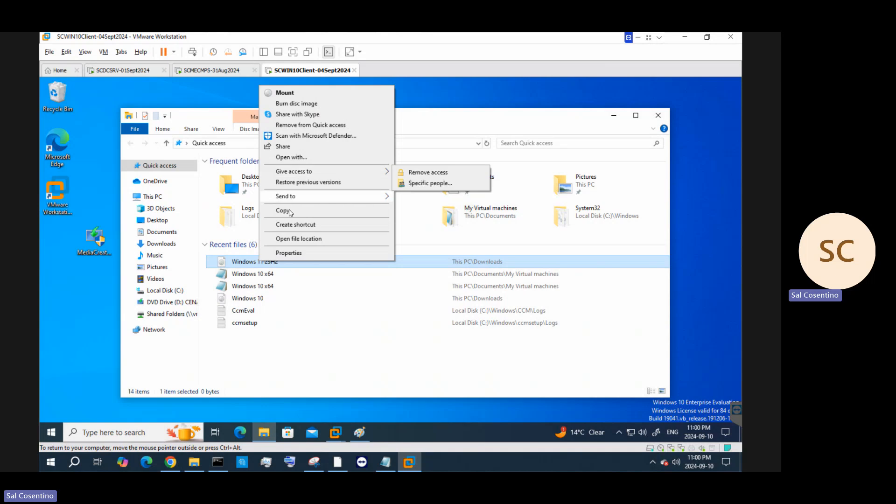
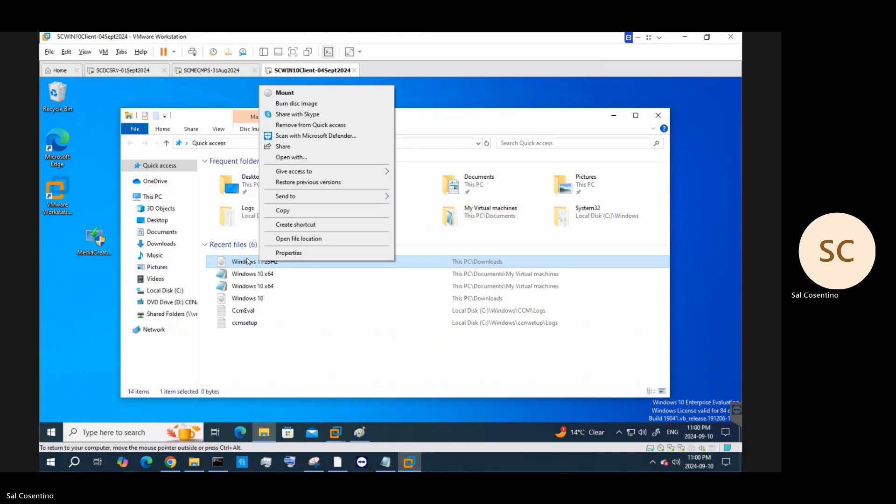
# Bring the nested VMware Workstation forward and open the SCWIN10Client-04Sept2024 VM tab's context menu
pyautogui.rightClick(307, 73)
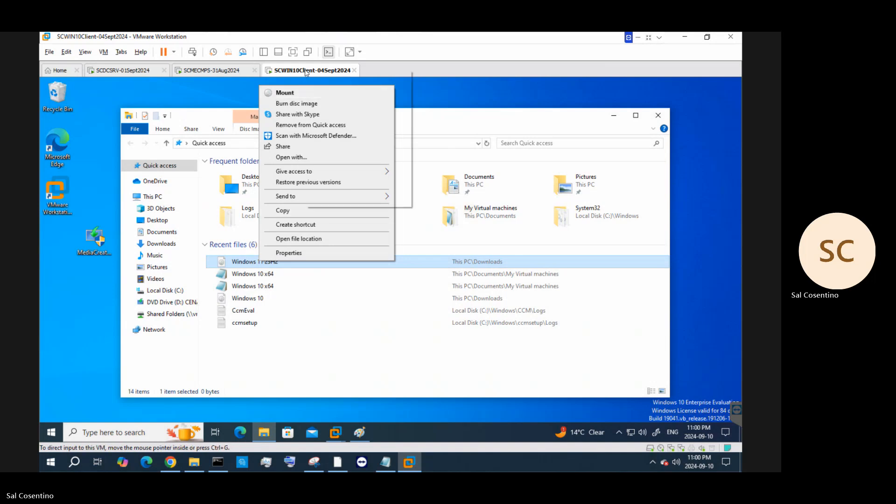
pyautogui.moveTo(327, 177)
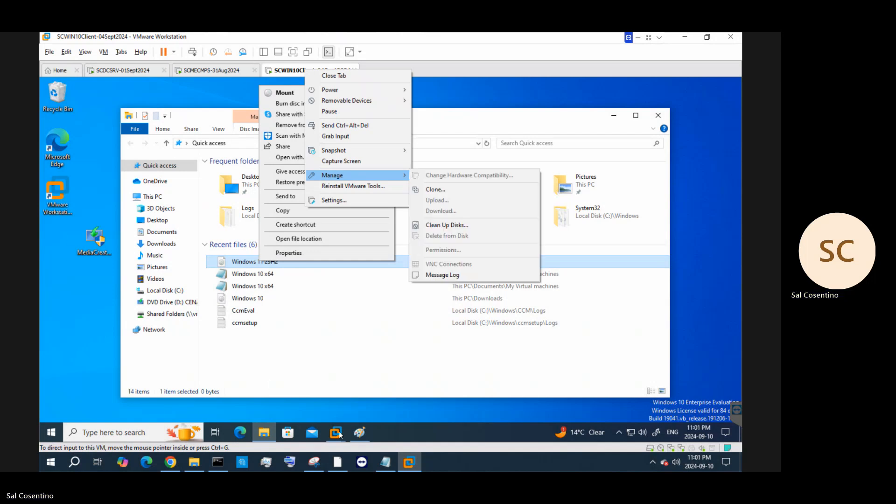
pyautogui.moveTo(335, 431)
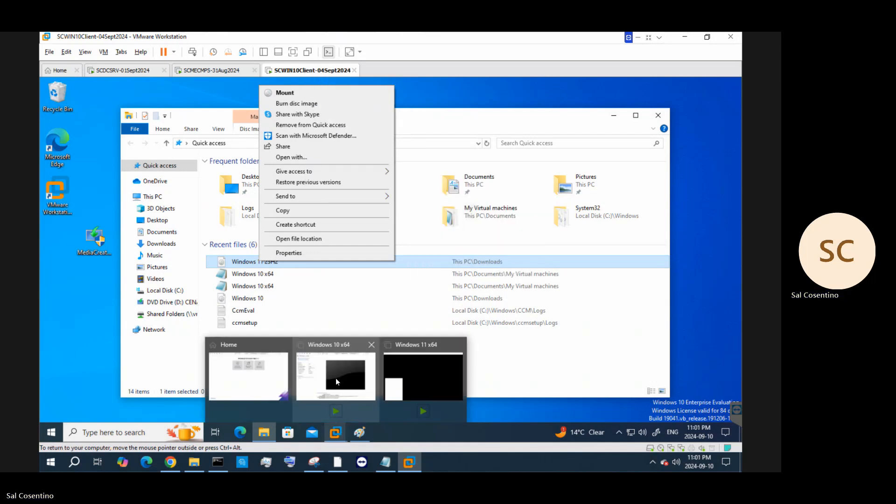
pyautogui.click(335, 378)
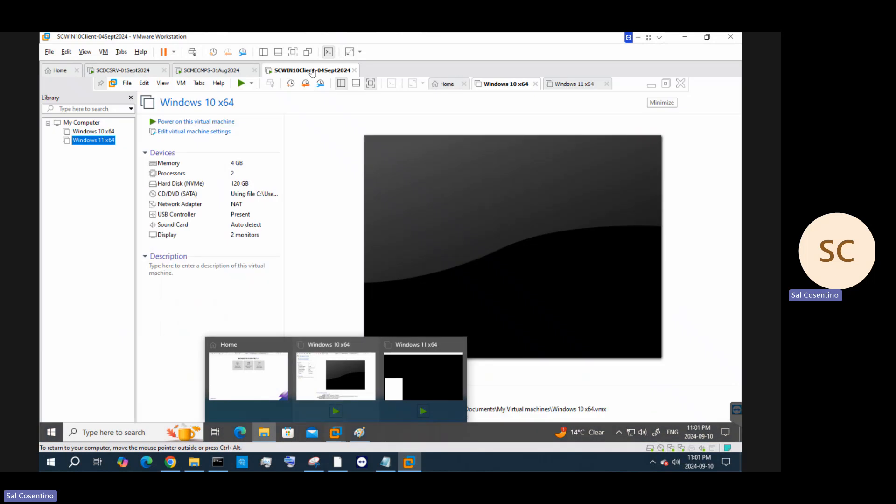
pyautogui.rightClick(312, 73)
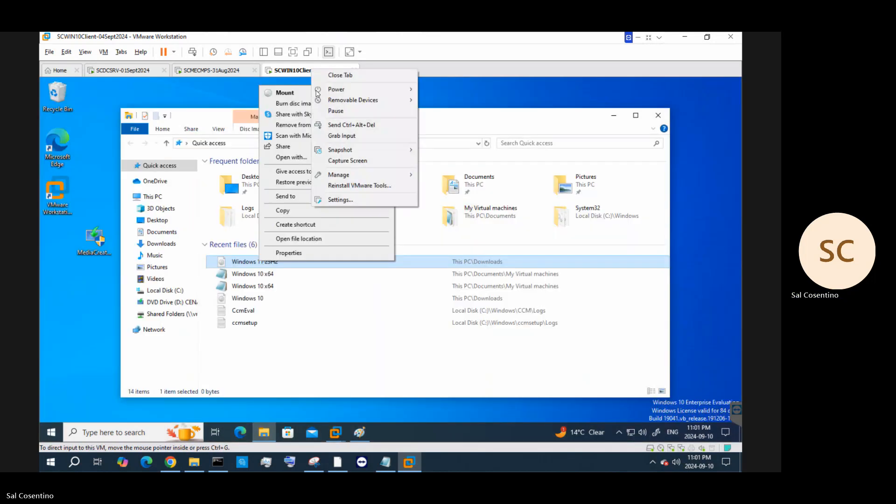
# Open the VM settings and start adding a shared folder under Options > Shared Folders
pyautogui.click(350, 202)
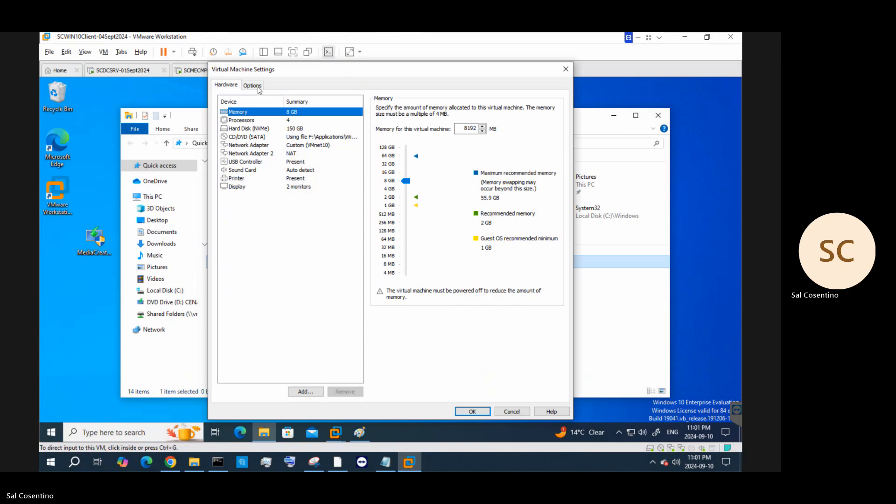
pyautogui.click(256, 86)
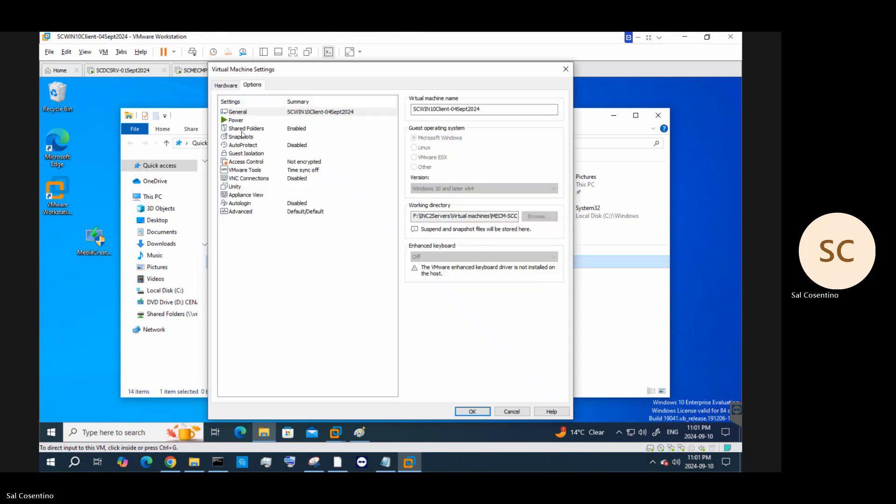
pyautogui.click(244, 129)
pyautogui.click(462, 265)
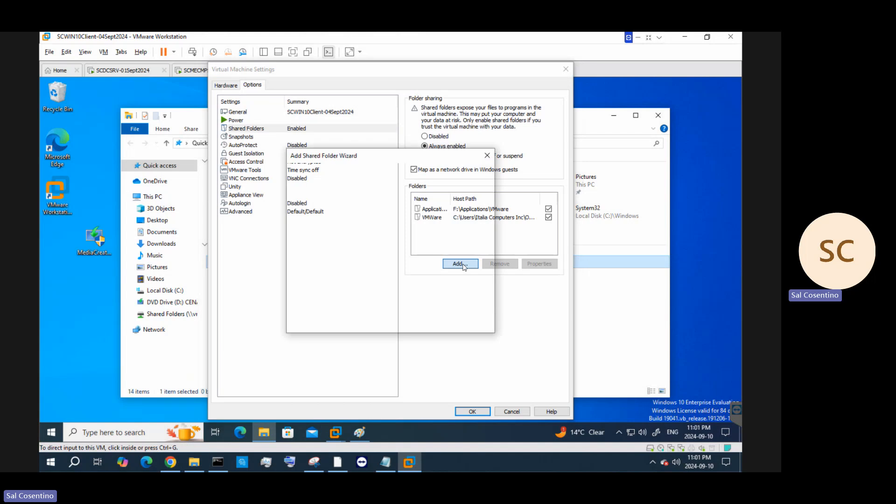
pyautogui.click(433, 326)
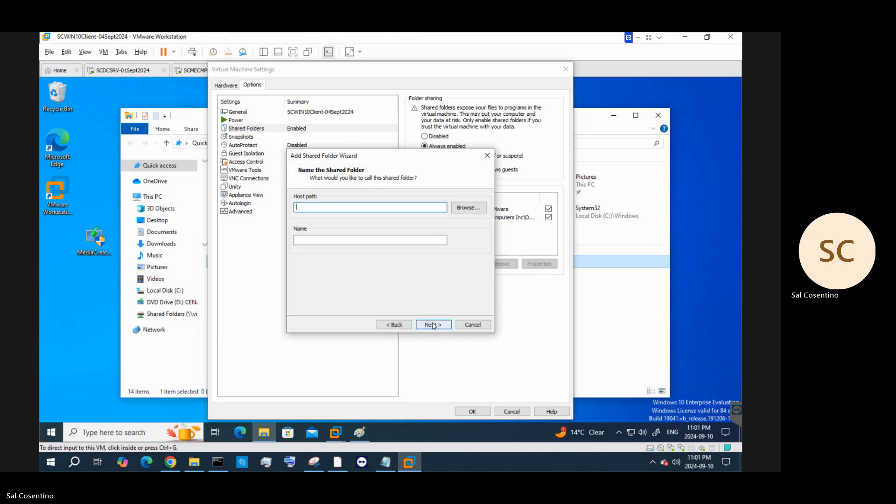
# Cancel the shared folder wizard, close the settings unchanged, and bring up the nested Workstation previews
pyautogui.click(477, 208)
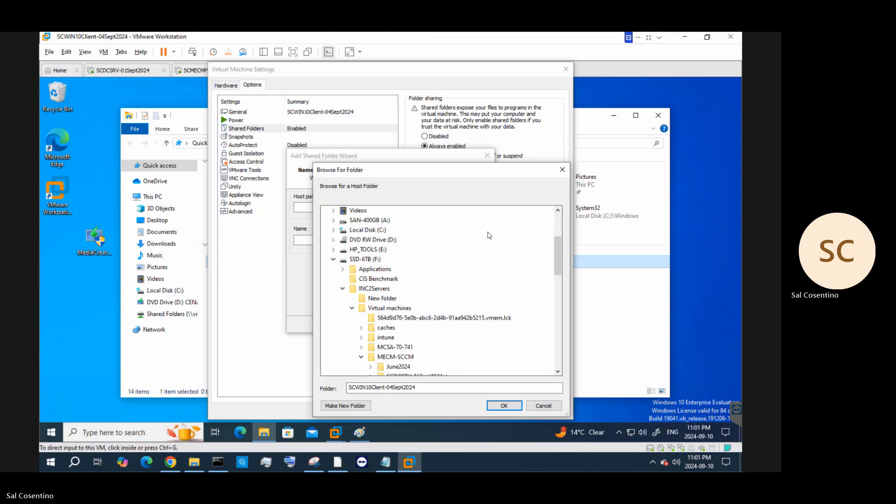
pyautogui.click(563, 169)
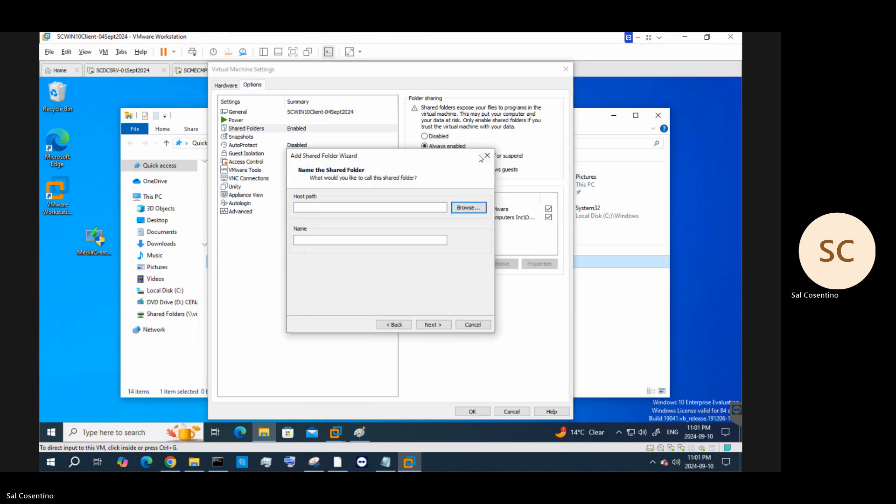
pyautogui.click(487, 156)
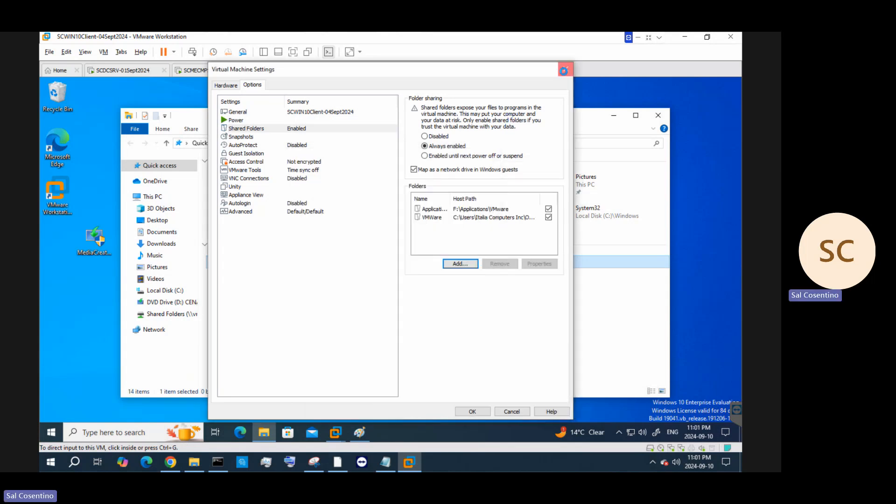
pyautogui.click(564, 70)
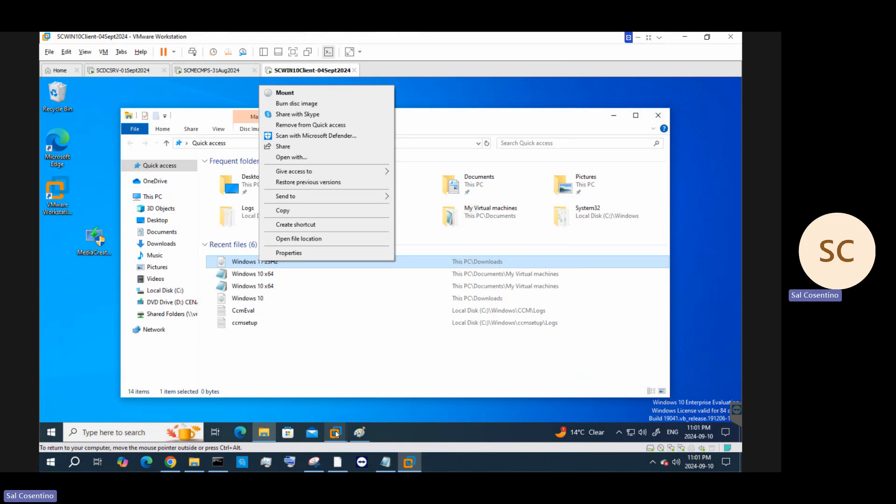
pyautogui.click(335, 432)
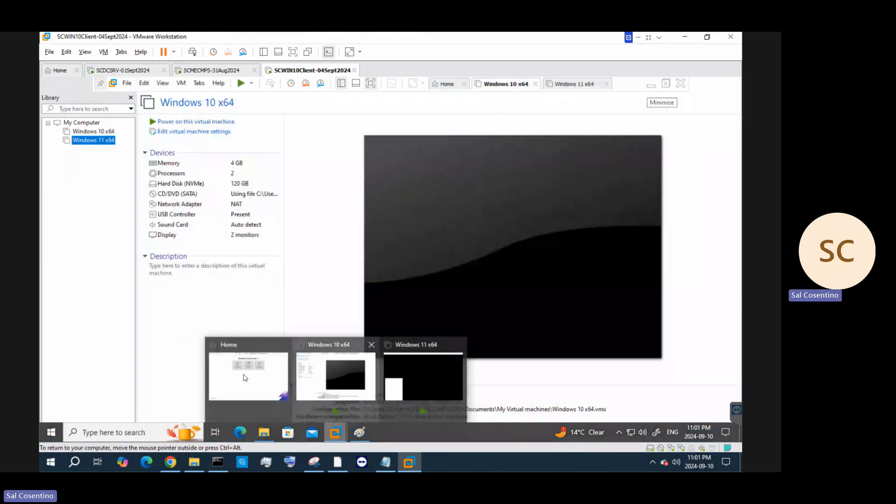
# From the nested Home page, load Downloads\Windows 11 23H2 ISO into the Windows 11 x64 CD/DVD (SATA) drive
pyautogui.click(247, 374)
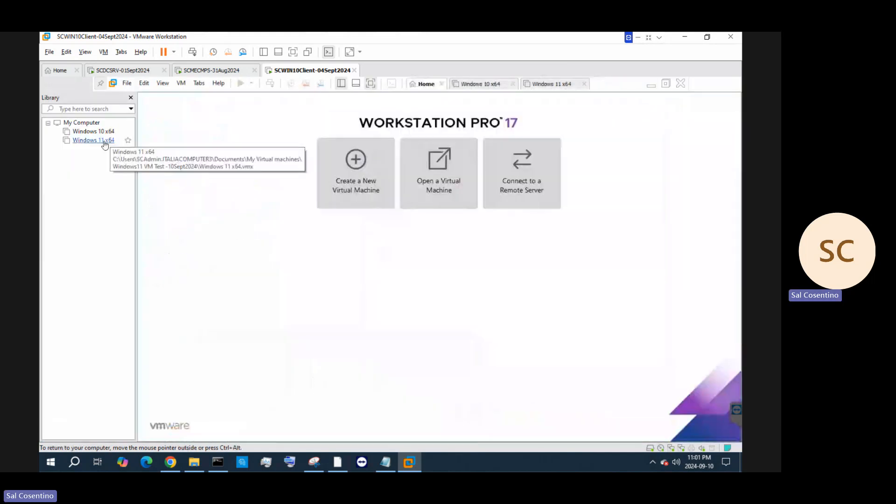
pyautogui.click(543, 86)
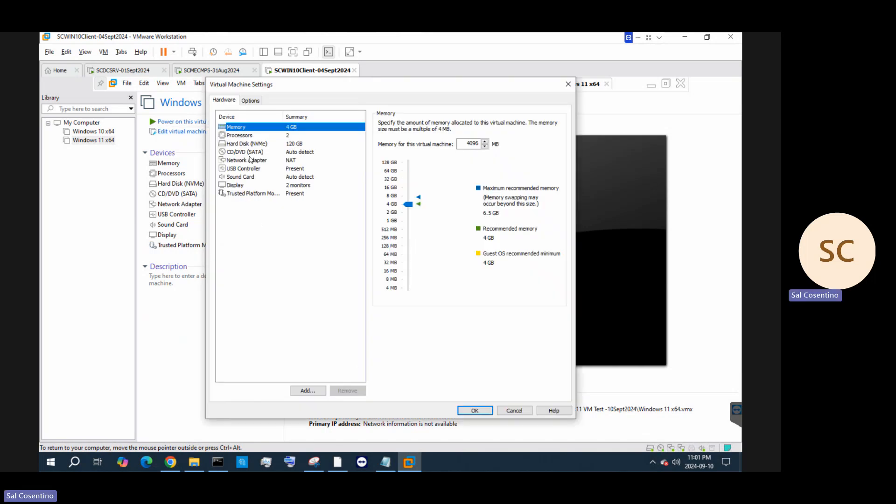
pyautogui.click(248, 152)
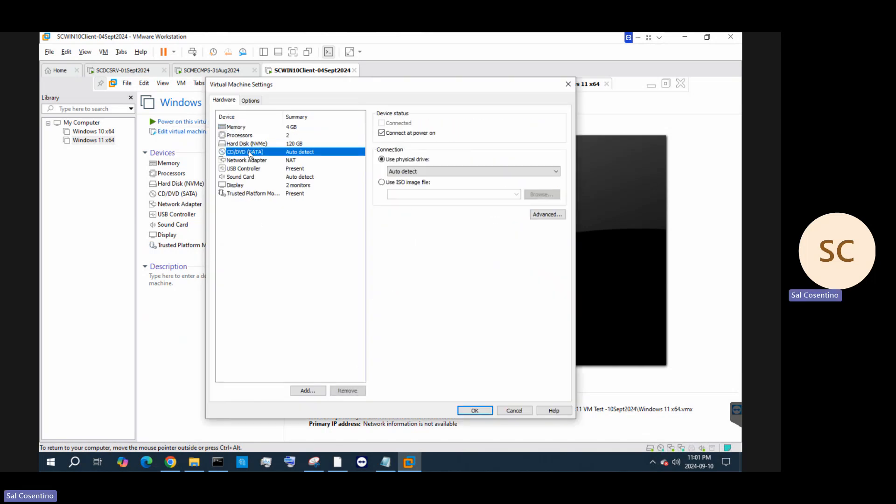
pyautogui.click(417, 183)
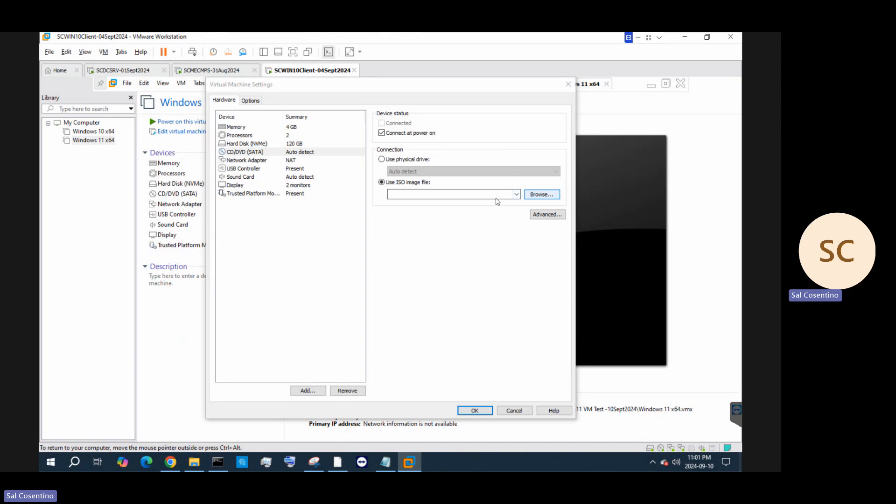
pyautogui.click(541, 194)
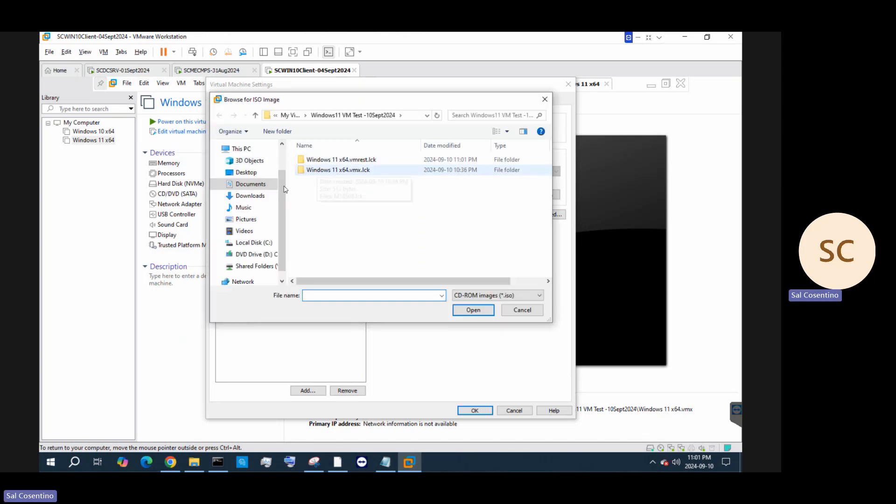
pyautogui.click(248, 196)
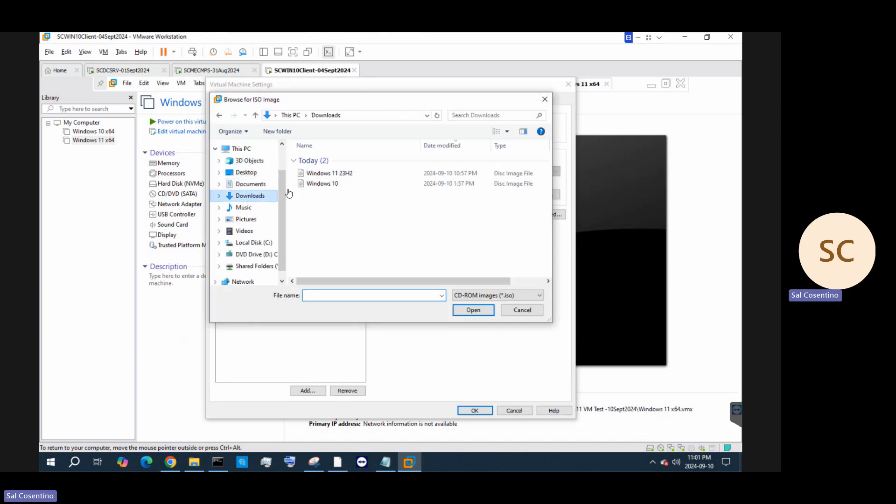
pyautogui.click(330, 176)
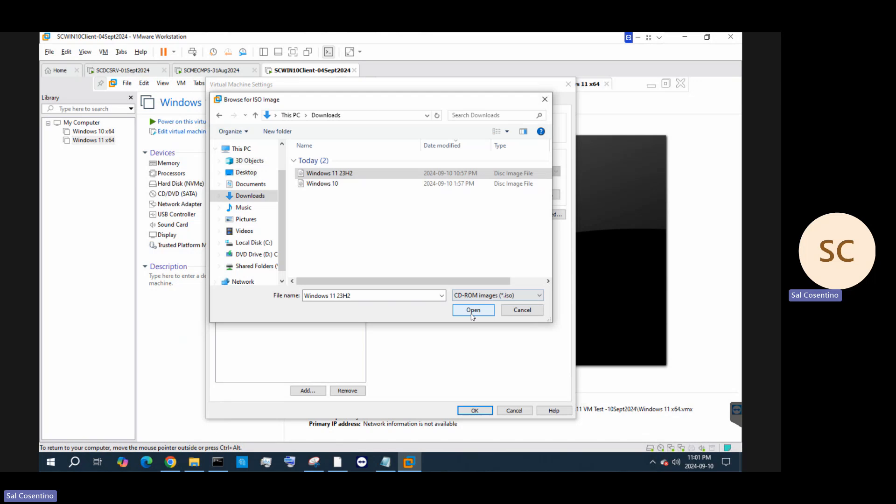
pyautogui.click(473, 315)
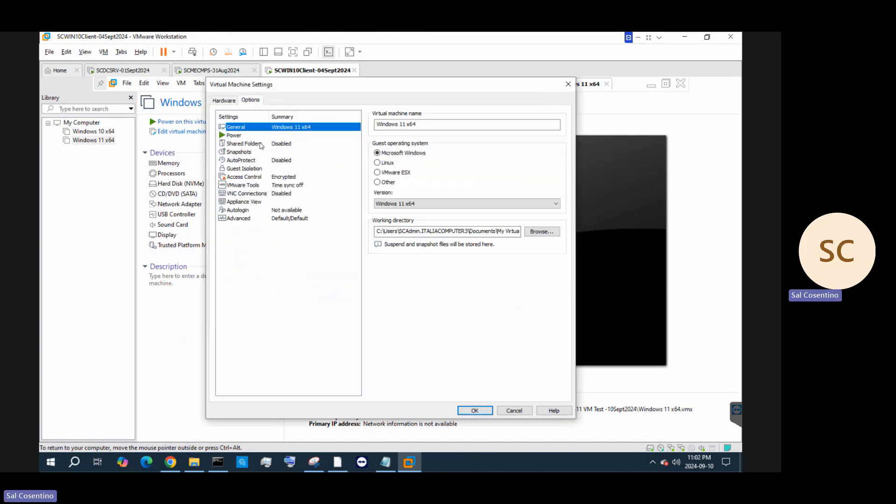
# Set Shared Folders to Always enabled and begin adding a new shared folder
pyautogui.click(261, 145)
pyautogui.click(389, 155)
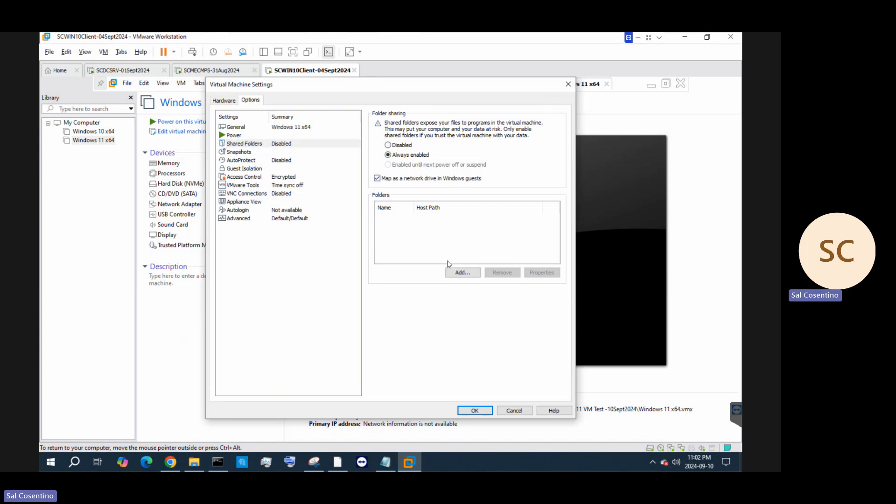
pyautogui.click(461, 275)
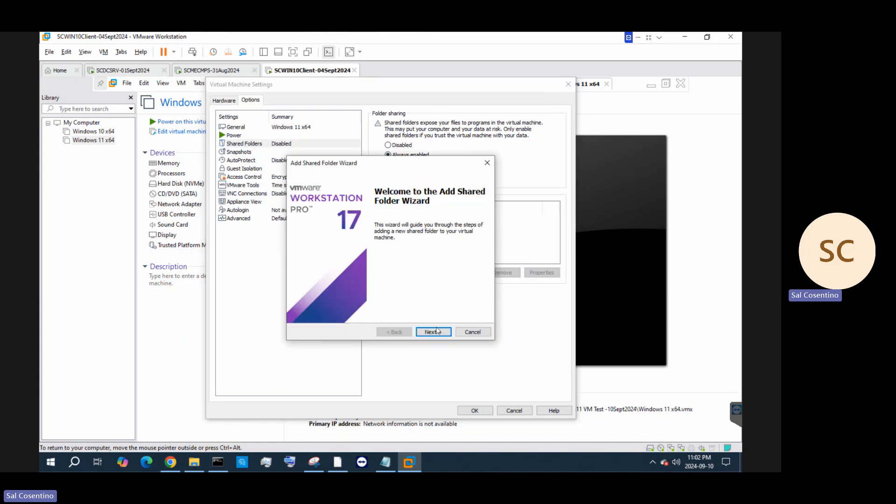
pyautogui.click(433, 332)
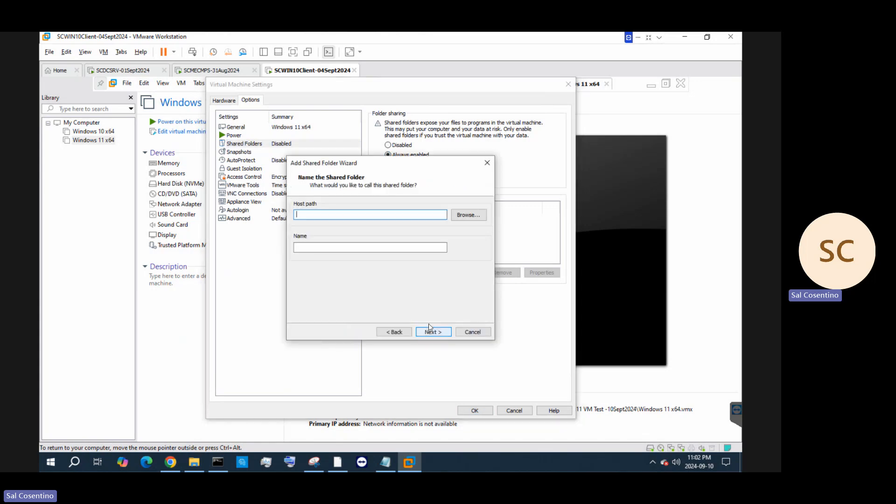
# Choose the host Downloads folder as the share, finish the wizard, and save the VM settings
pyautogui.click(475, 215)
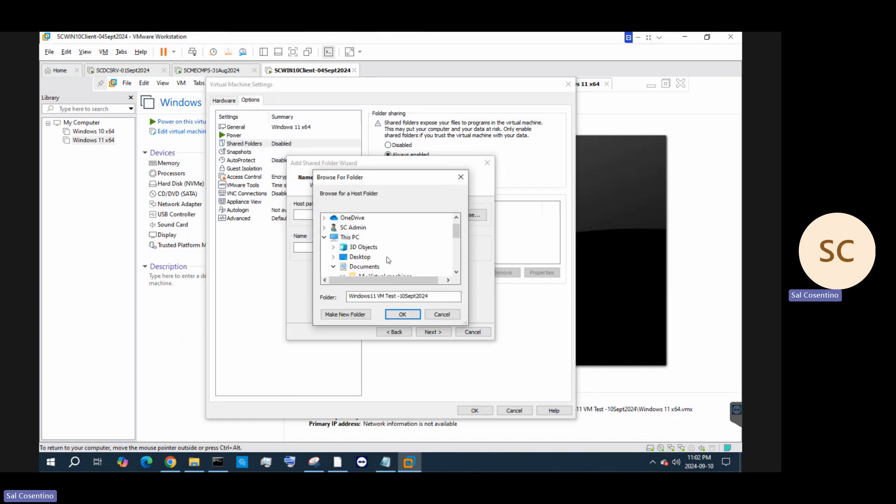
pyautogui.scroll(2, 369, 245)
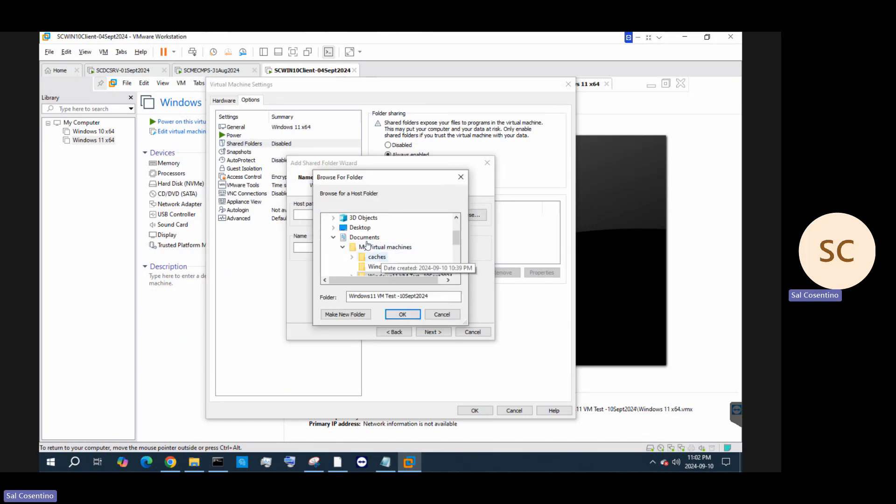
pyautogui.scroll(1, 367, 245)
pyautogui.scroll(-2, 367, 246)
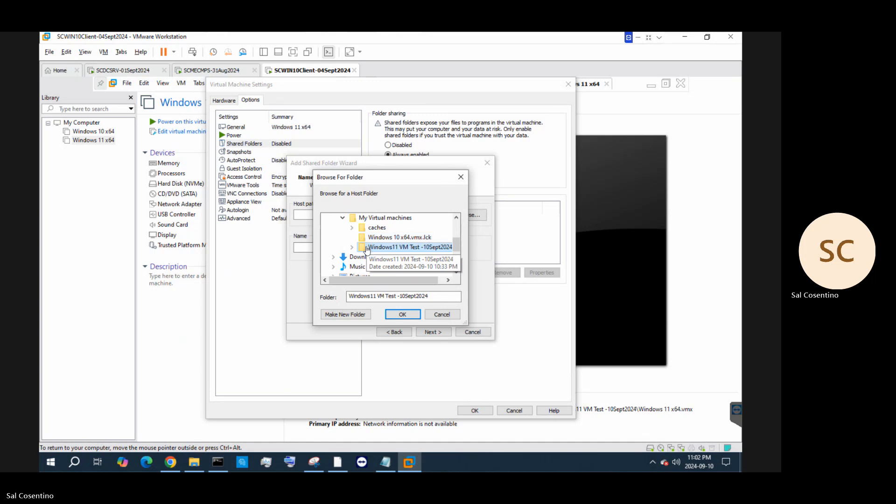
pyautogui.click(363, 256)
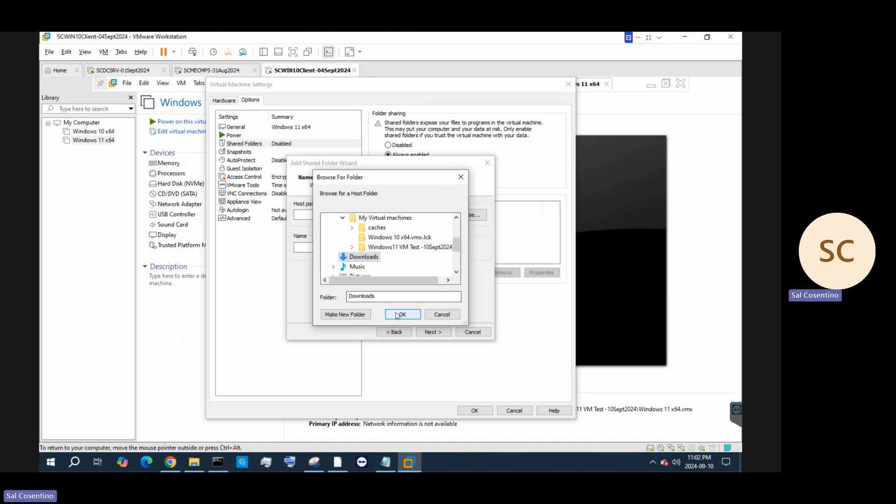
pyautogui.click(398, 315)
pyautogui.click(427, 334)
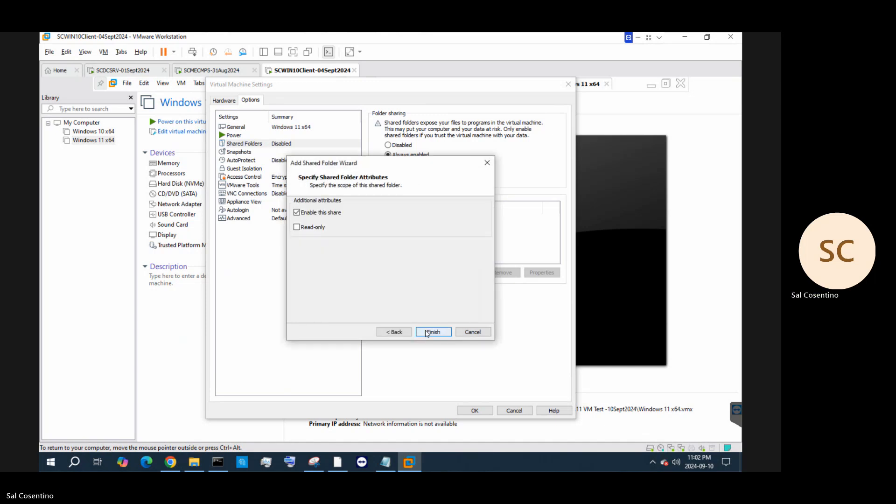
pyautogui.click(427, 333)
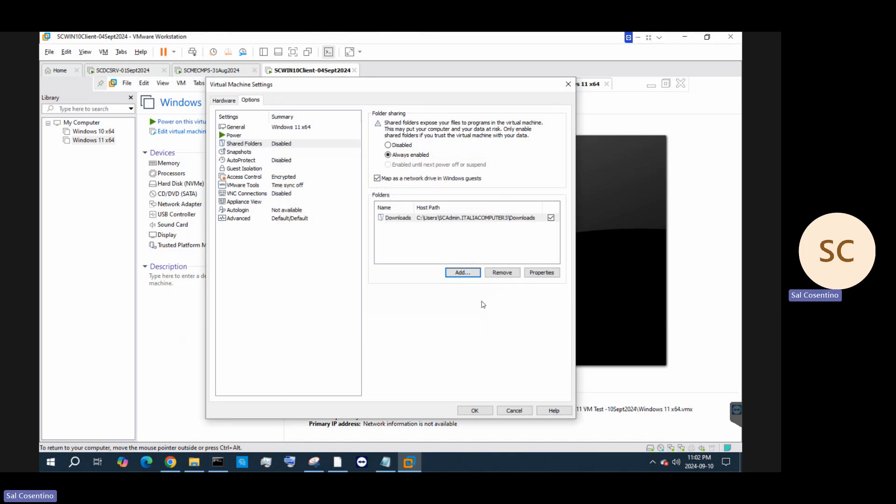
pyautogui.click(473, 411)
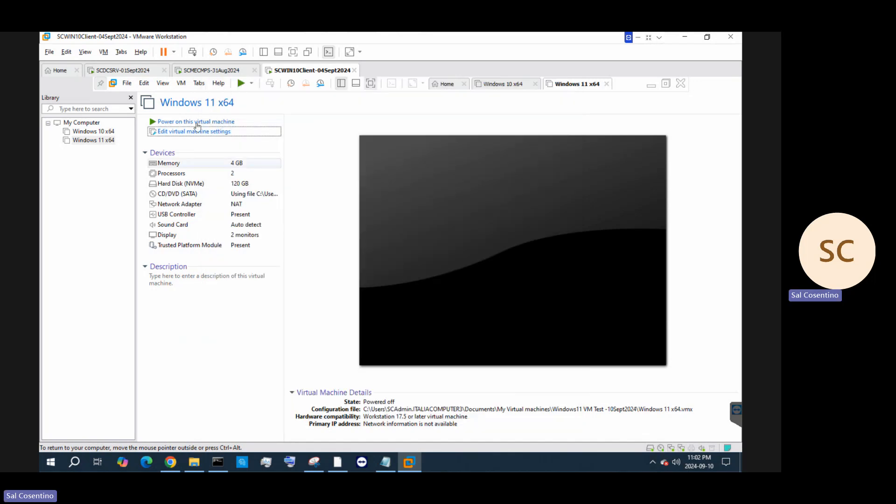
# Power on Windows 11 x64, press Enter to boot from the ISO, and leave full-screen mode
pyautogui.click(232, 123)
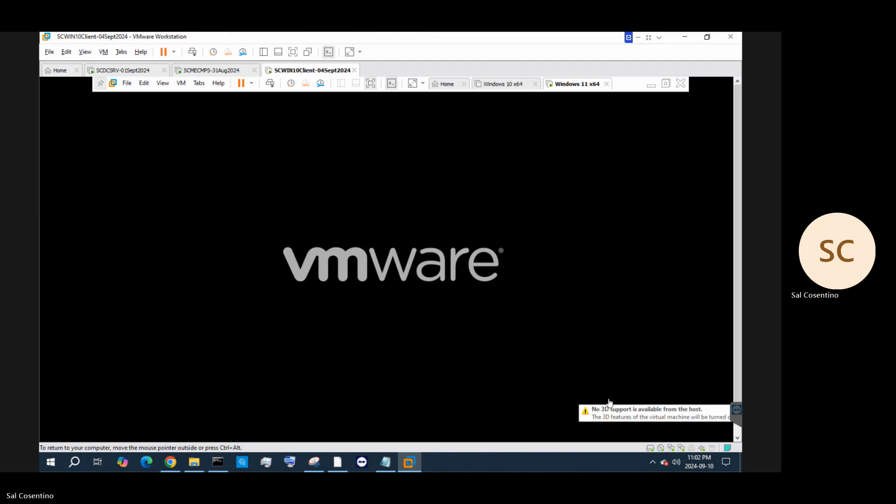
pyautogui.click(372, 249)
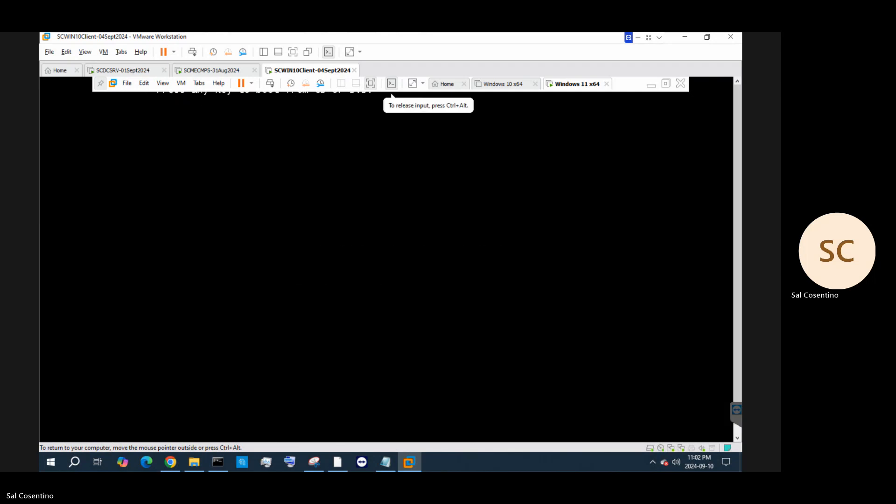
pyautogui.press('Return')
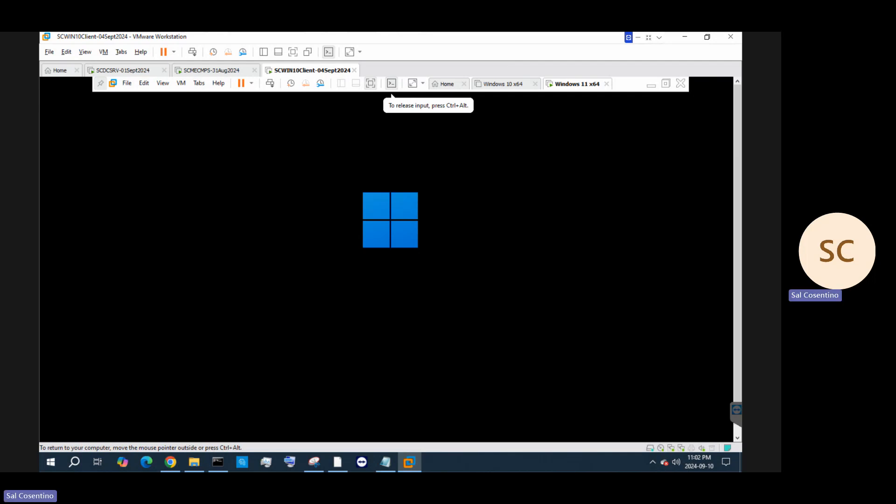
pyautogui.hotkey('ctrl', 'alt')
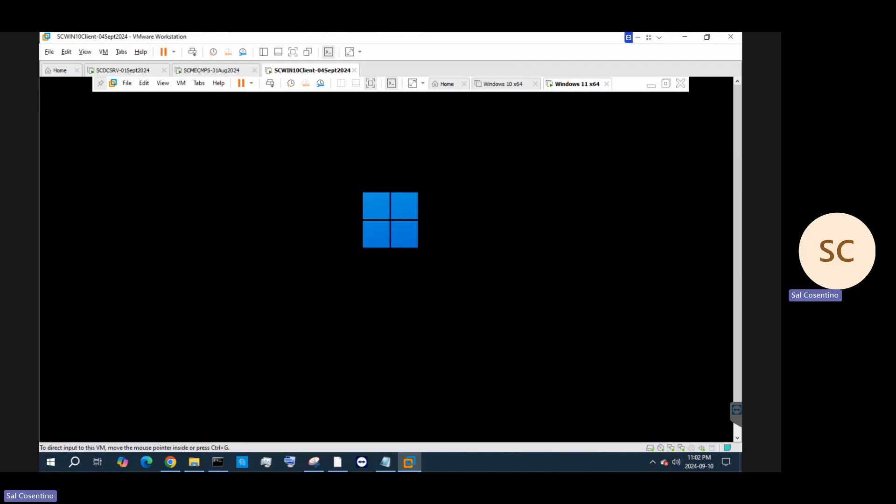
pyautogui.hotkey('ctrl', 'g')
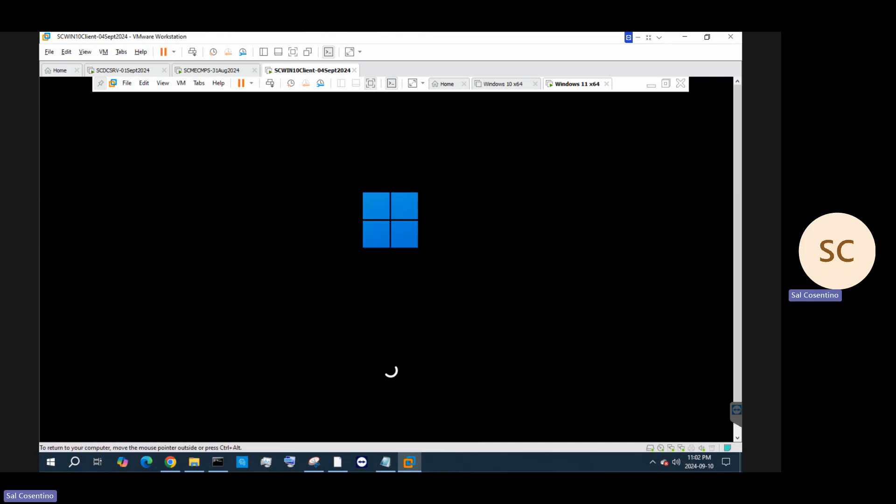
pyautogui.click(371, 84)
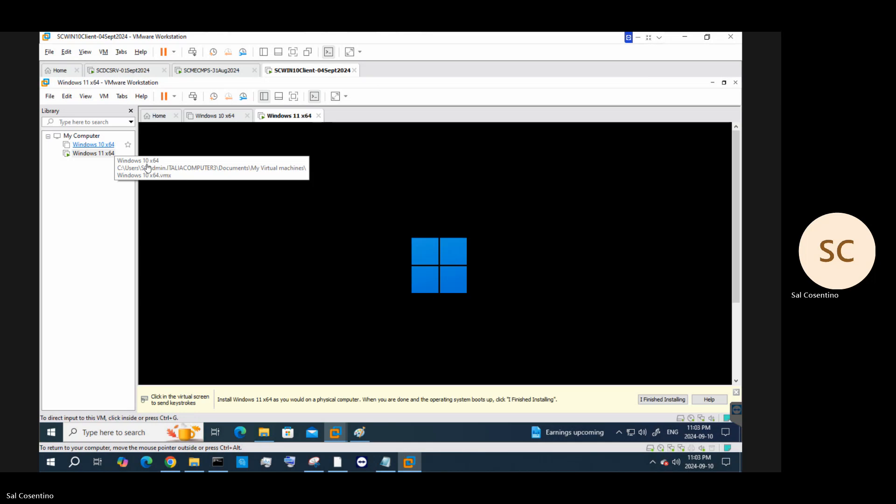
pyautogui.click(185, 195)
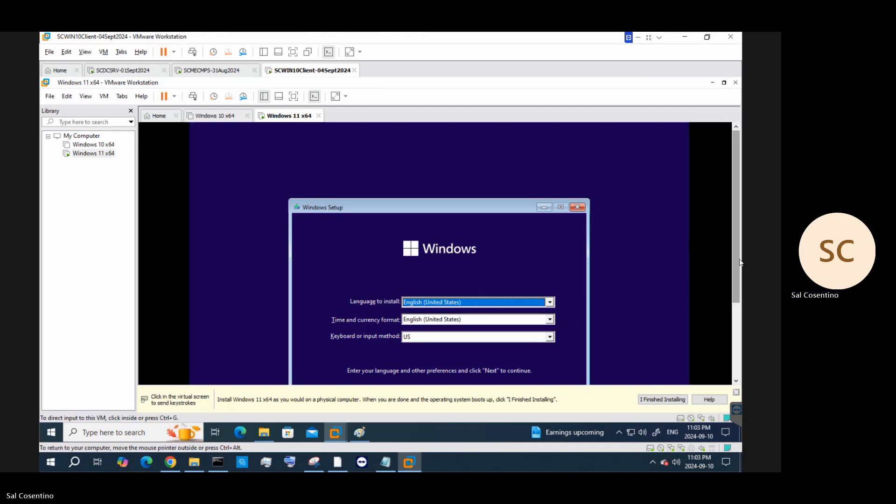
# Open the Time and currency format list and scroll through it to the English entries
pyautogui.scroll(-2, 741, 302)
pyautogui.moveTo(741, 300); pyautogui.dragTo(739, 357)
pyautogui.click(710, 313)
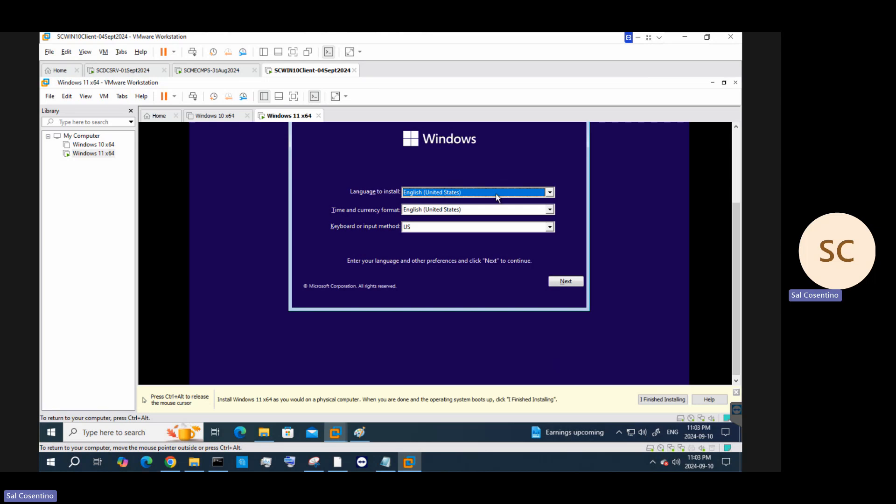
pyautogui.click(466, 210)
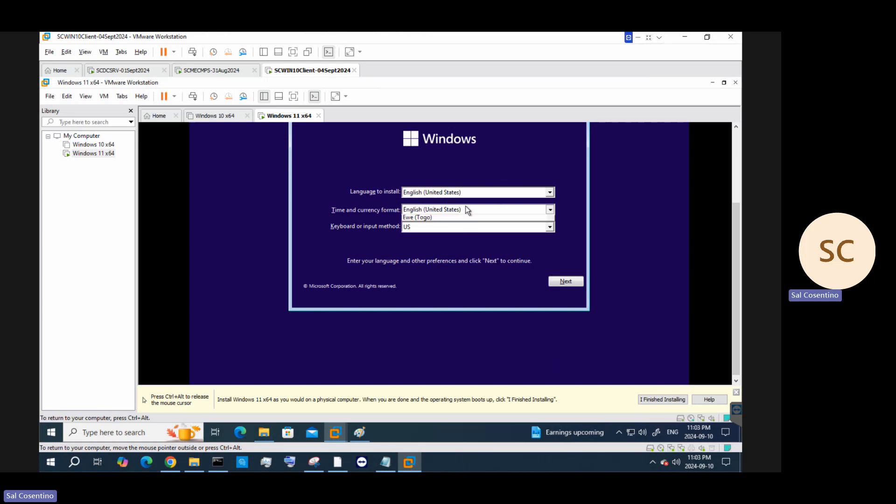
pyautogui.press('c')
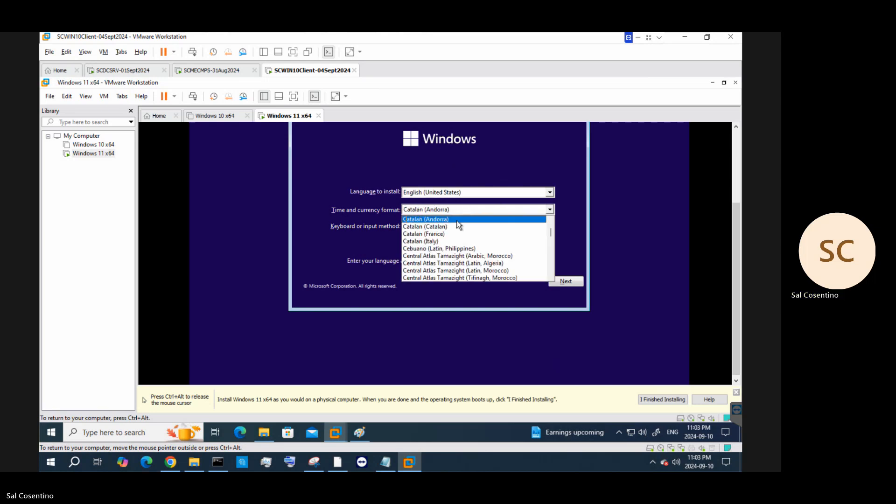
pyautogui.scroll(3, 451, 236)
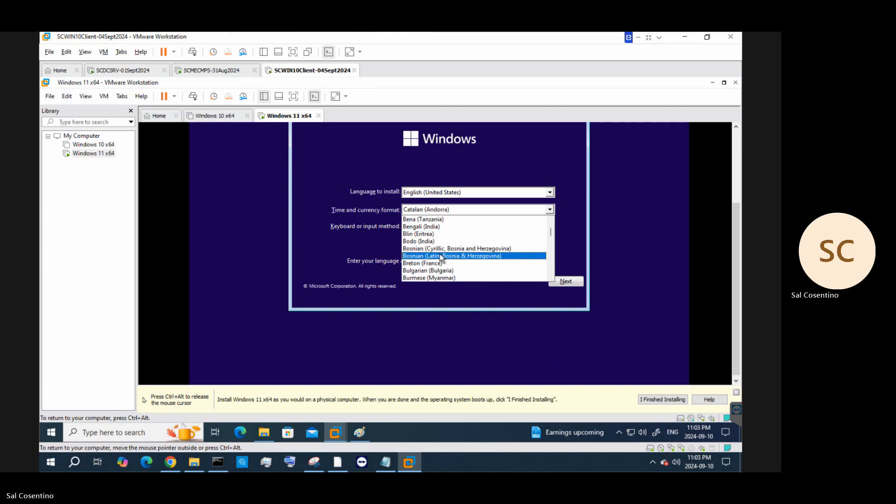
pyautogui.scroll(-2, 443, 252)
pyautogui.scroll(3, 441, 258)
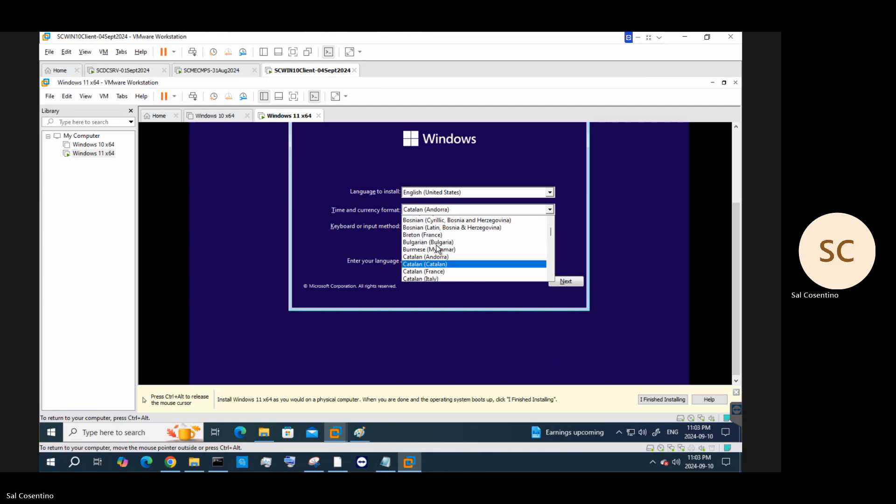
pyautogui.scroll(-4, 437, 252)
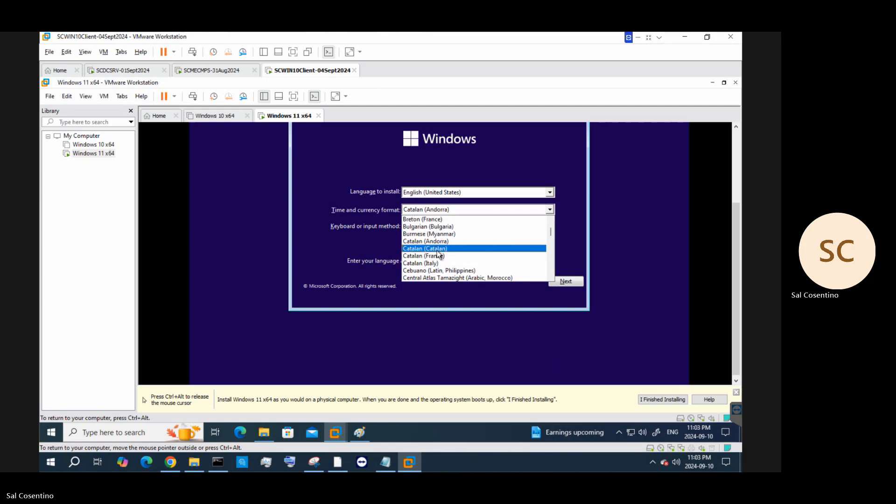
pyautogui.scroll(-2, 438, 261)
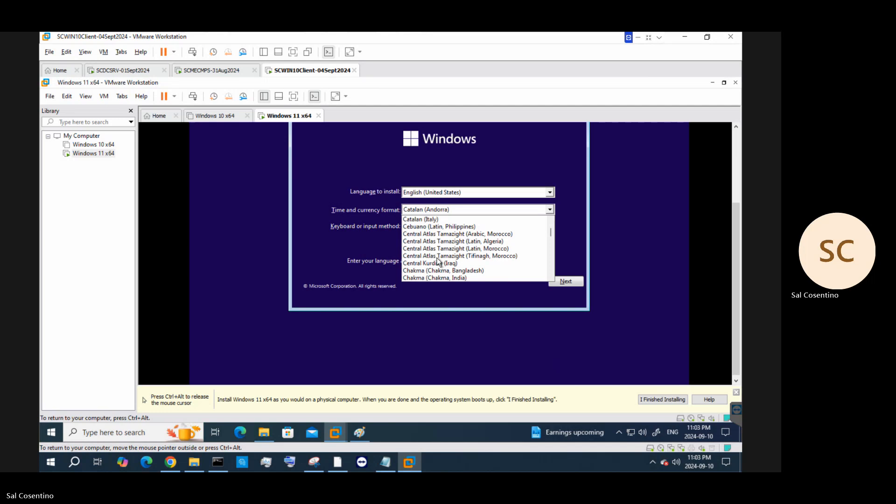
pyautogui.scroll(-3, 439, 260)
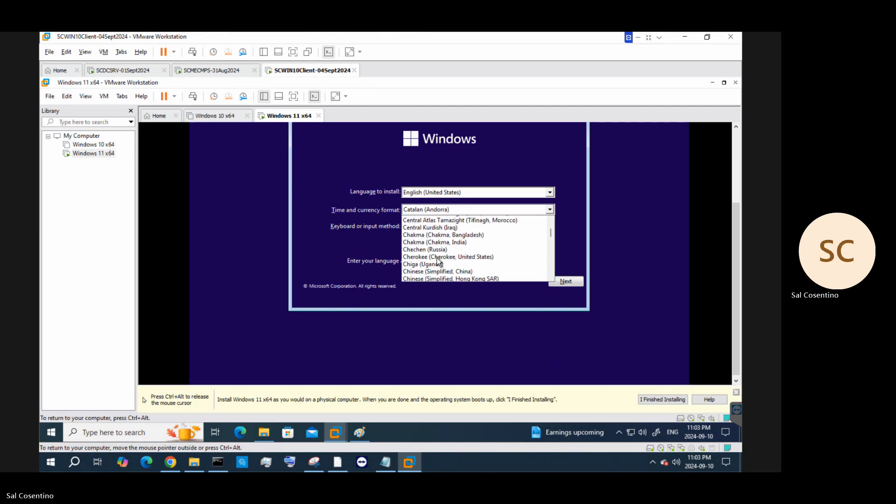
pyautogui.scroll(-3, 439, 262)
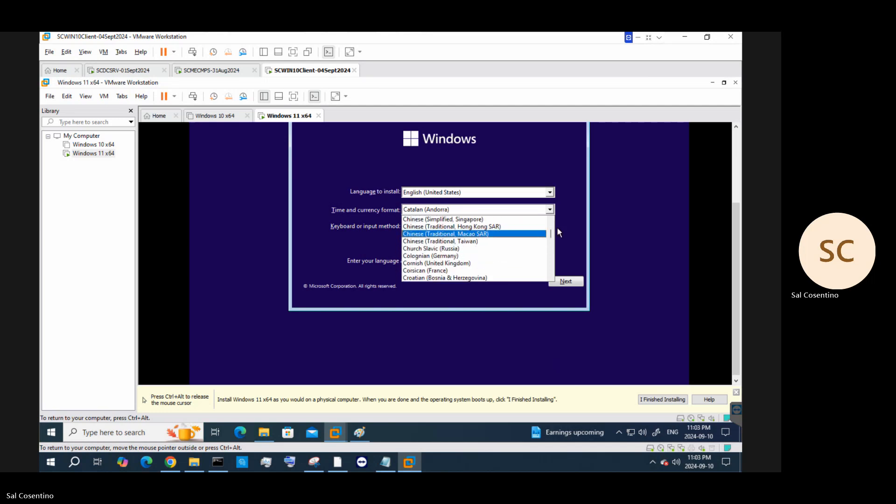
pyautogui.moveTo(550, 233); pyautogui.dragTo(552, 199)
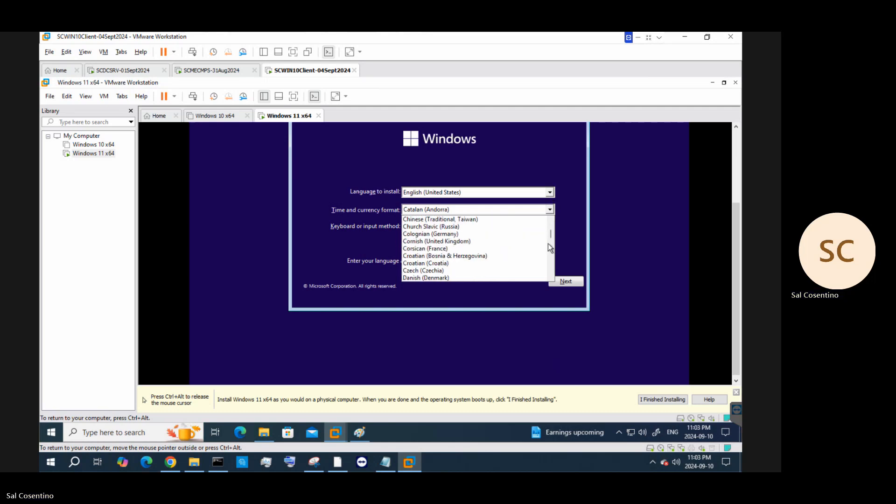
pyautogui.moveTo(553, 230); pyautogui.dragTo(551, 280)
pyautogui.scroll(2, 528, 257)
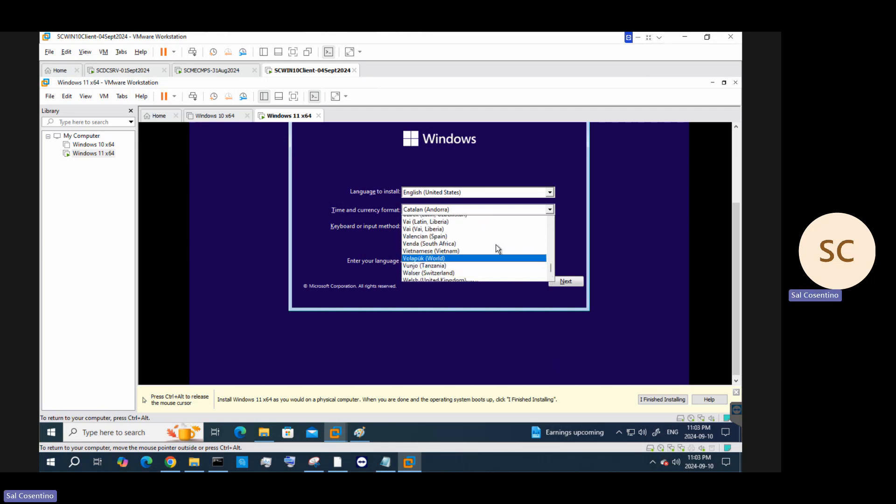
pyautogui.scroll(20, 506, 243)
pyautogui.scroll(20, 506, 239)
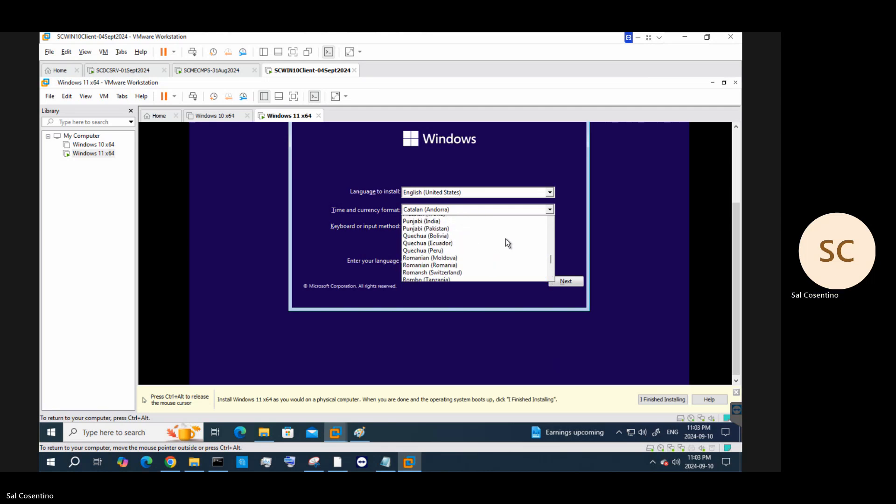
pyautogui.scroll(20, 505, 239)
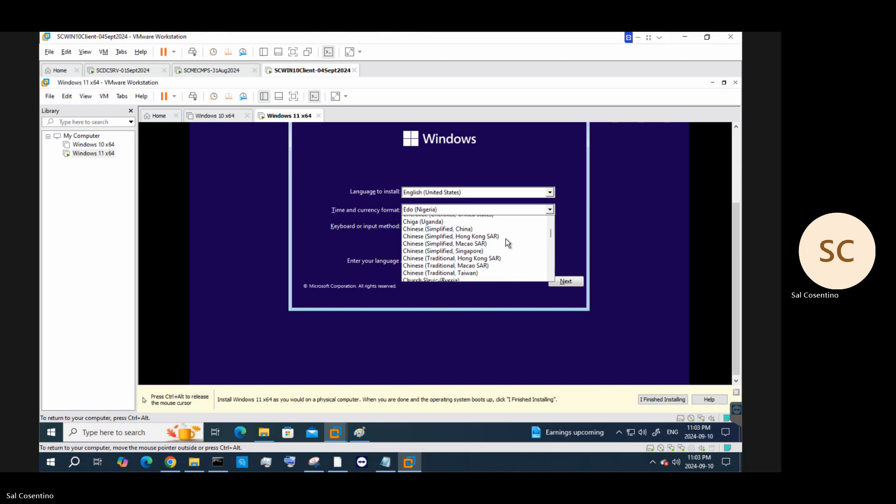
pyautogui.scroll(-20, 505, 240)
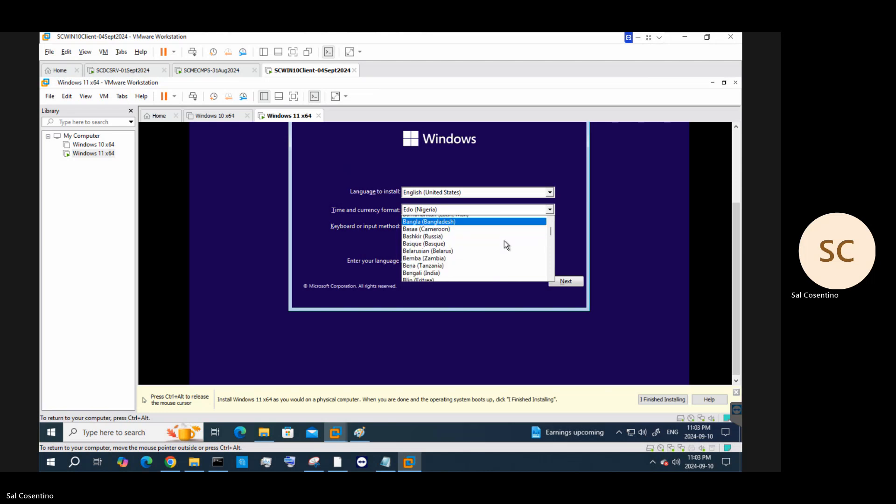
pyautogui.scroll(-3, 500, 245)
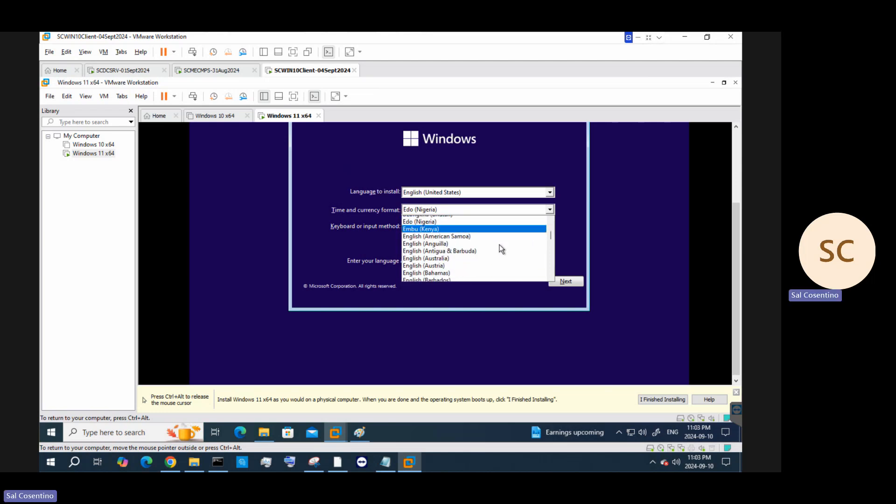
pyautogui.scroll(-3, 453, 255)
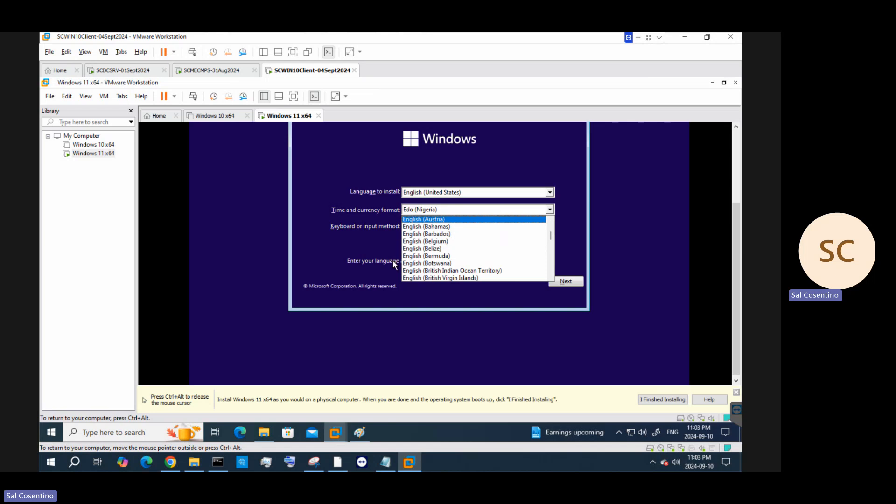
# Settle on English (Canada) as the format after briefly picking Cameroon and Caribbean
pyautogui.click(457, 253)
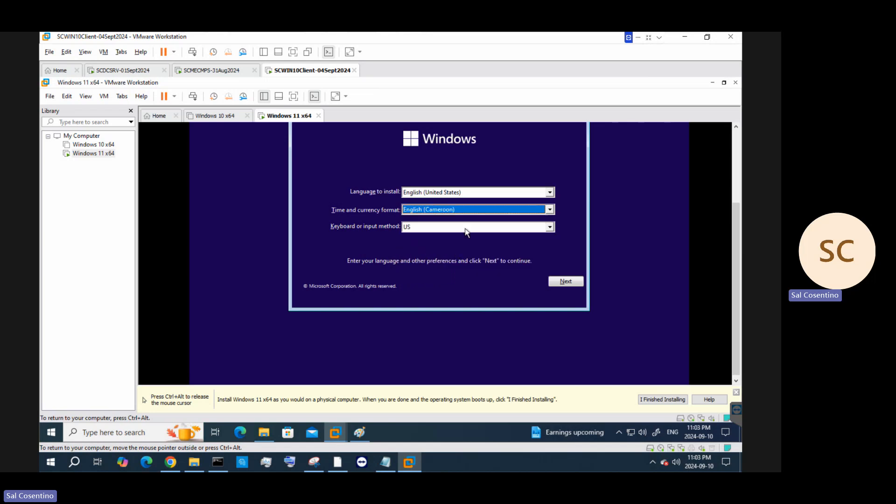
pyautogui.click(472, 214)
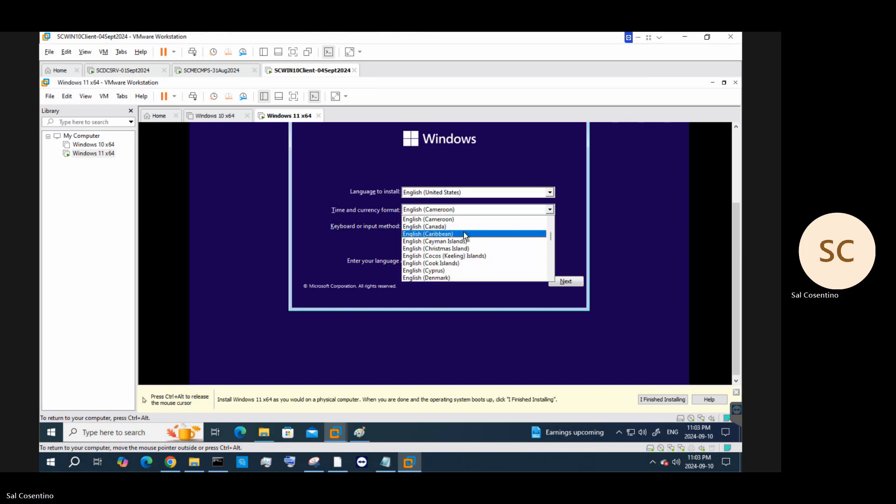
pyautogui.click(465, 234)
pyautogui.click(464, 211)
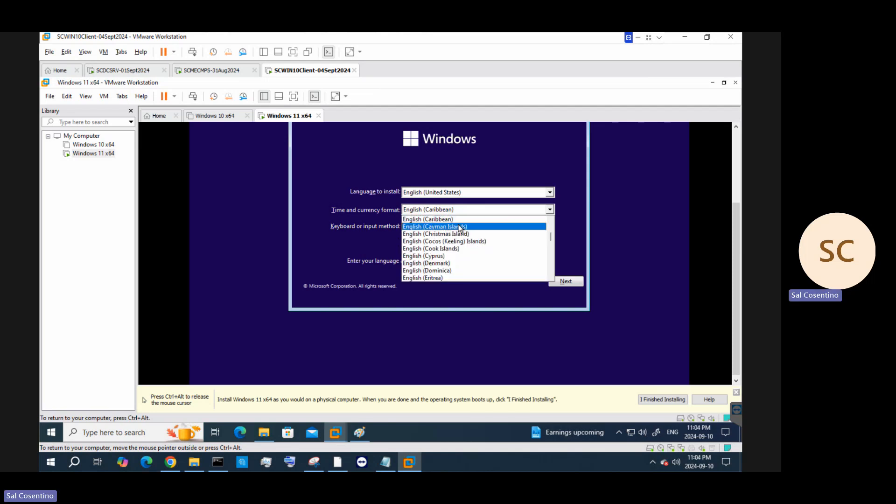
pyautogui.scroll(1, 444, 255)
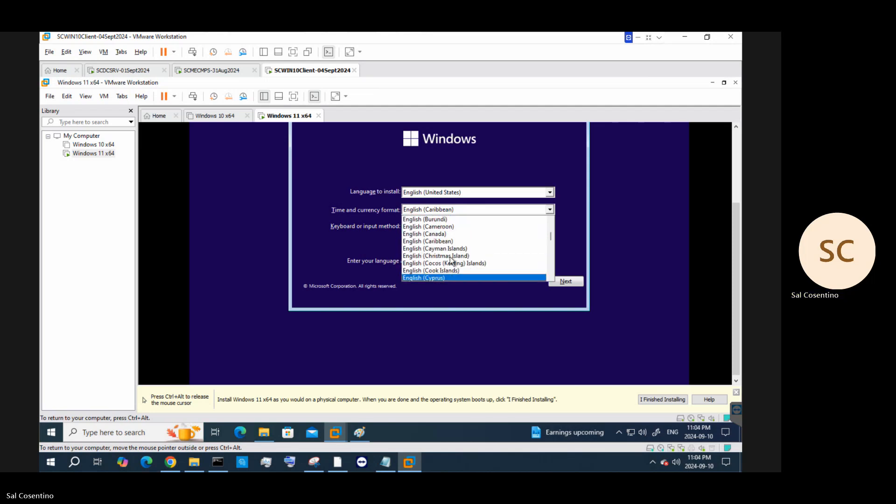
pyautogui.click(439, 235)
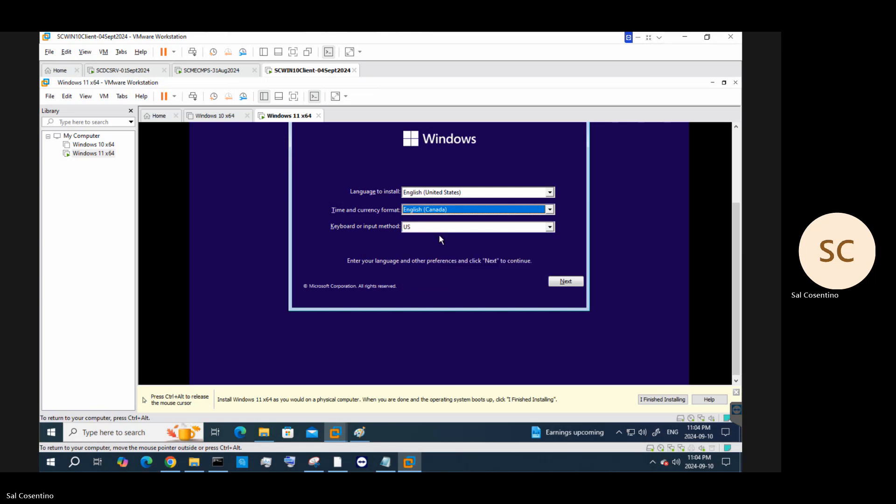
# Start the Windows installation and skip activation with 'I don't have a product key'
pyautogui.click(565, 283)
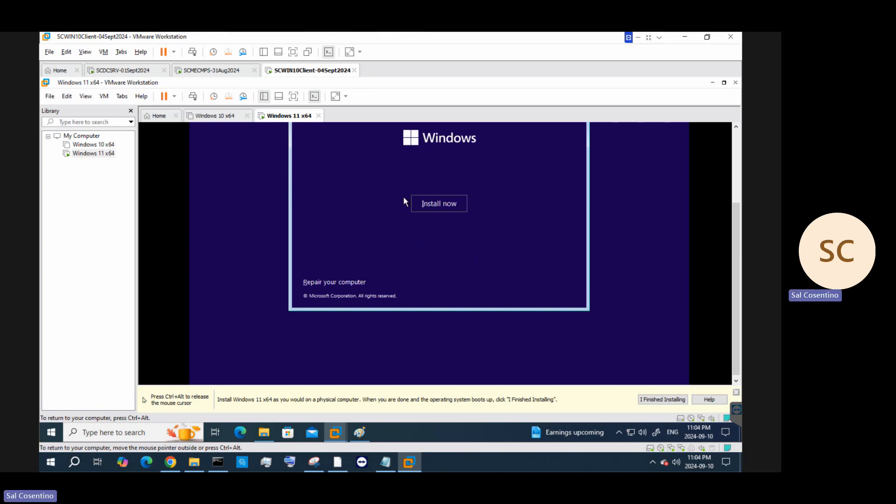
pyautogui.click(438, 201)
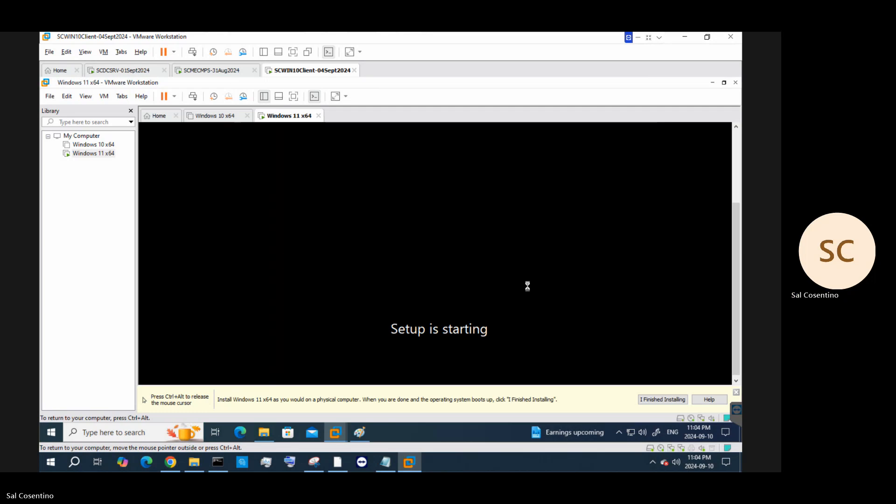
pyautogui.hotkey('ctrl', 'alt')
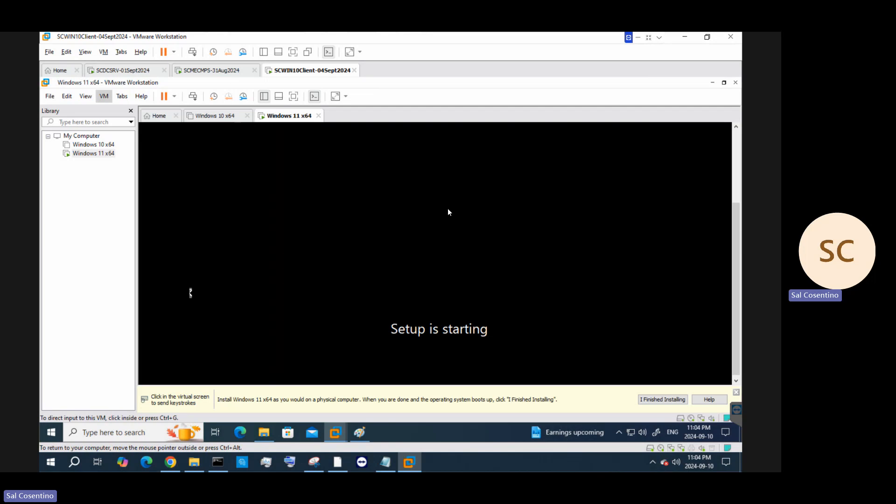
pyautogui.click(364, 313)
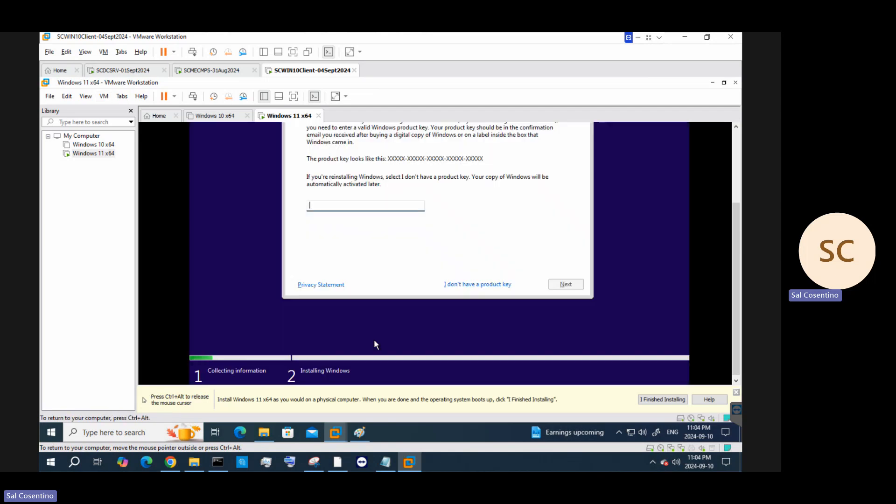
pyautogui.hotkey('ctrl', 'alt')
pyautogui.moveTo(737, 211); pyautogui.dragTo(737, 175)
pyautogui.click(611, 312)
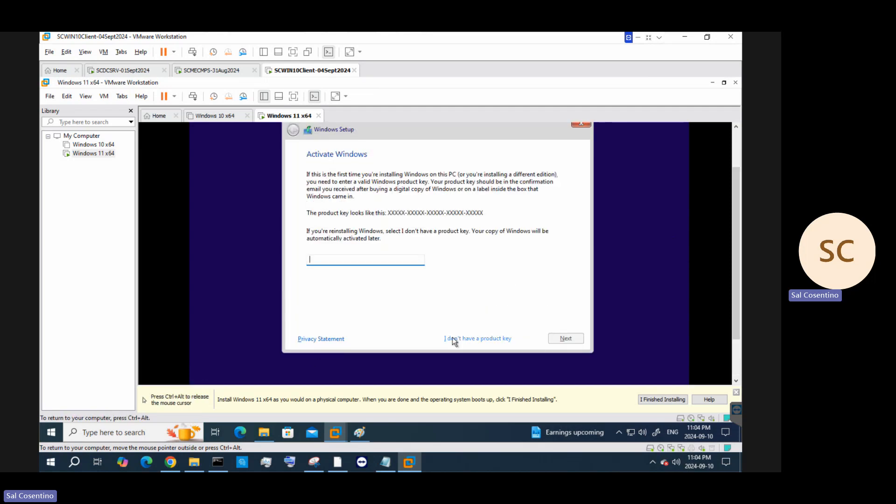
pyautogui.click(491, 335)
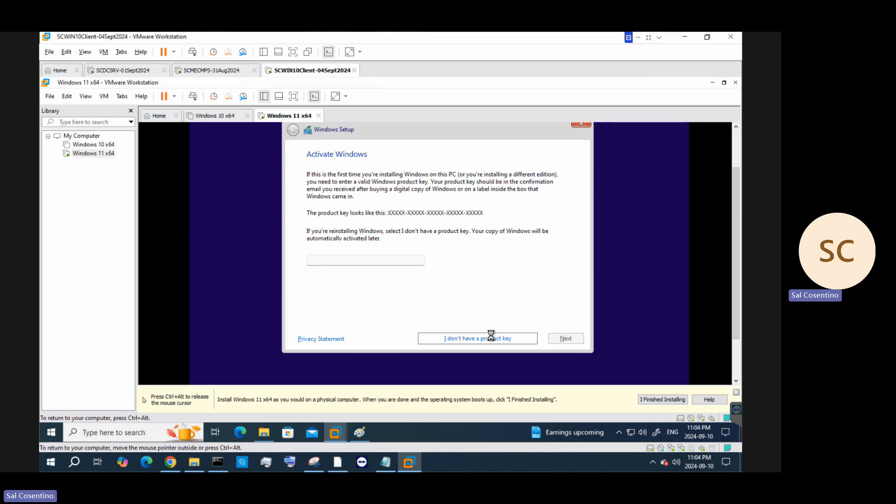
# Switch to PowerPoint, select the Part 2 slide (slide 4), then minimize it
pyautogui.hotkey('ctrl', 'alt')
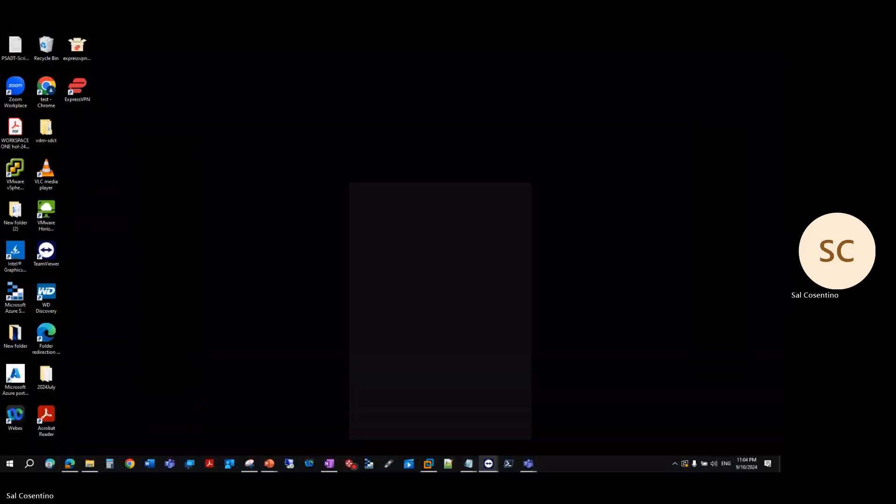
pyautogui.hotkey('alt', 'Tab')
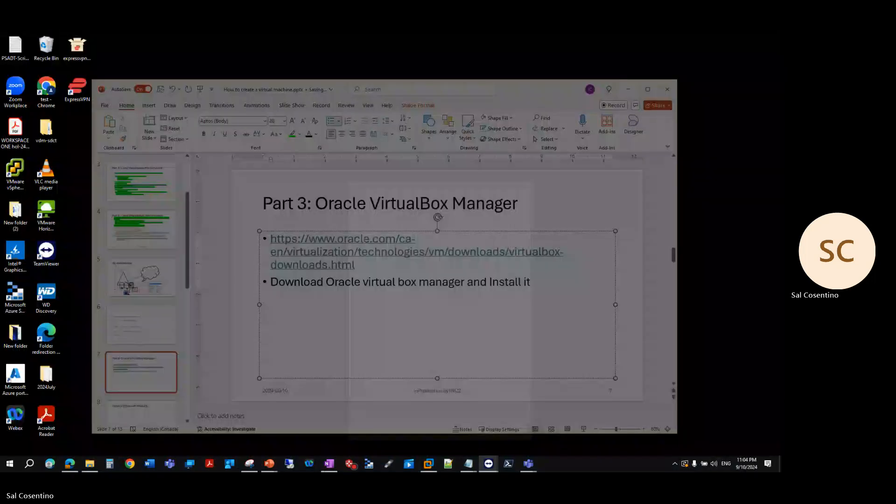
pyautogui.click(150, 234)
pyautogui.click(628, 89)
# Choose the Windows 11 Pro edition and continue
pyautogui.click(327, 244)
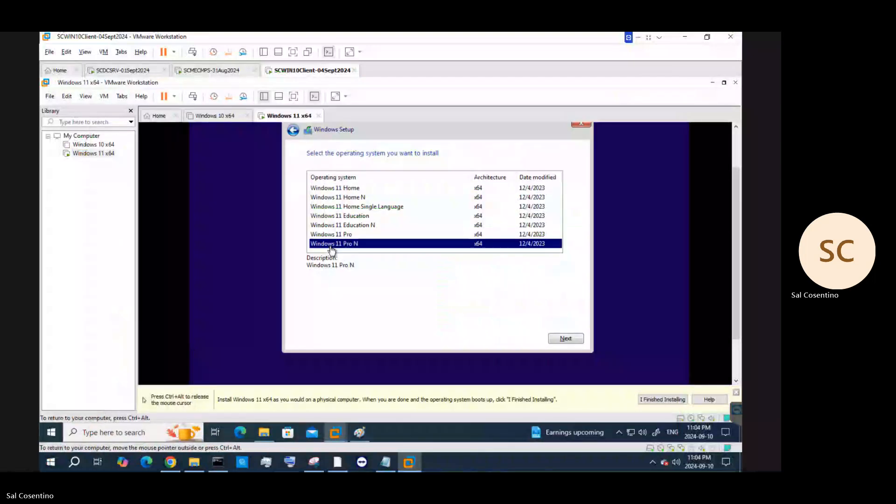
pyautogui.click(334, 236)
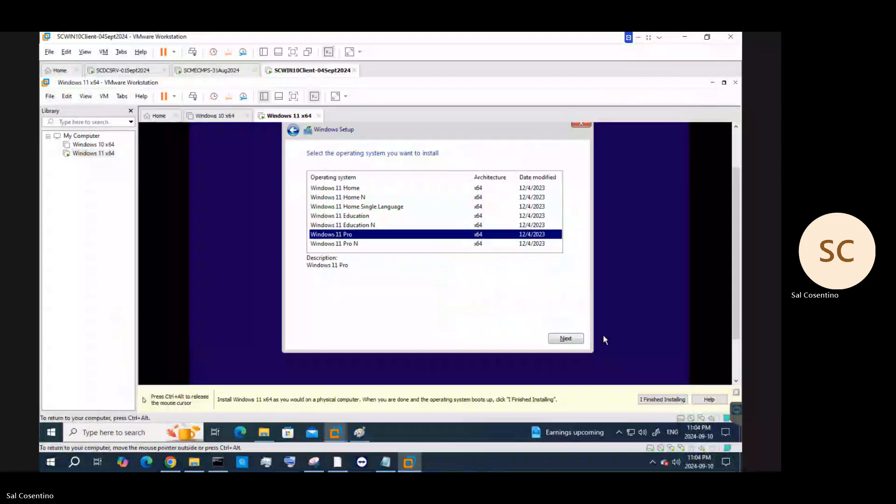
pyautogui.click(566, 339)
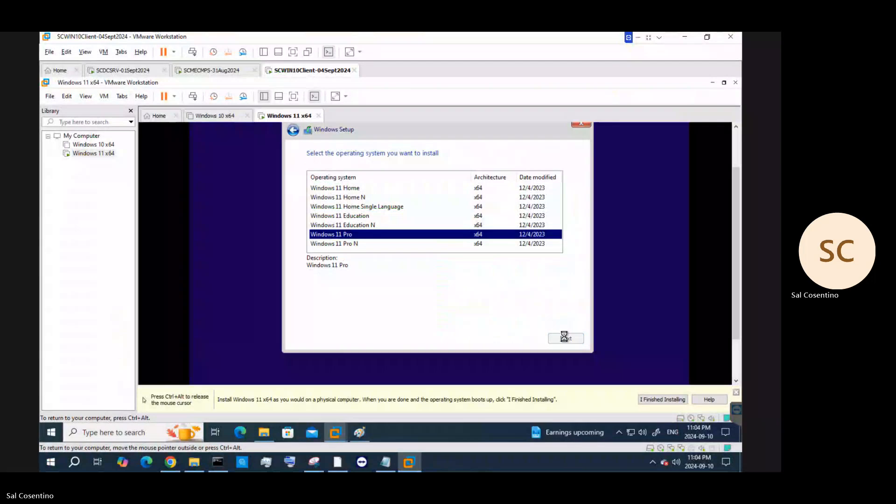
pyautogui.hotkey('ctrl', 'alt')
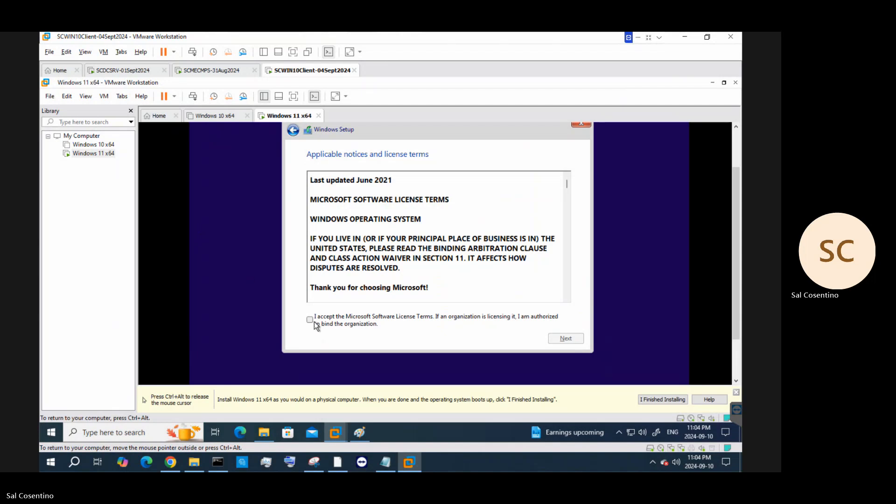
# Accept the license terms, choose Custom install, and target Drive 0's 120 GB unallocated space
pyautogui.click(314, 321)
pyautogui.click(556, 337)
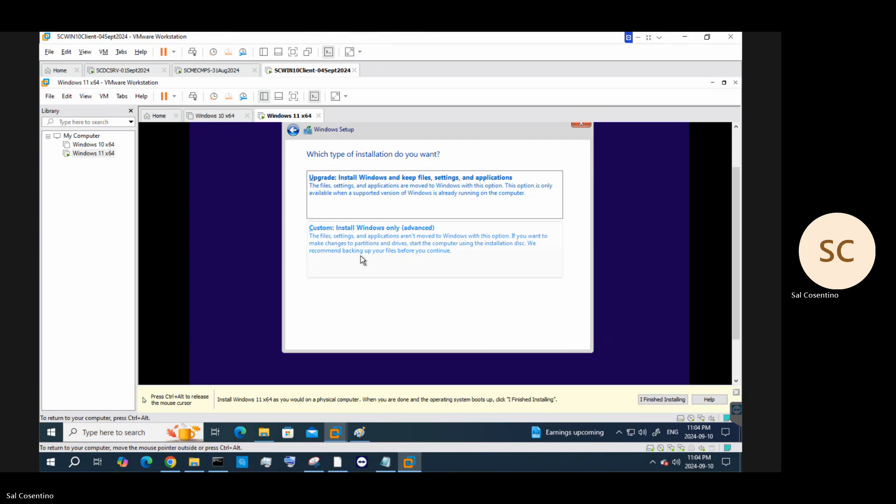
pyautogui.click(360, 234)
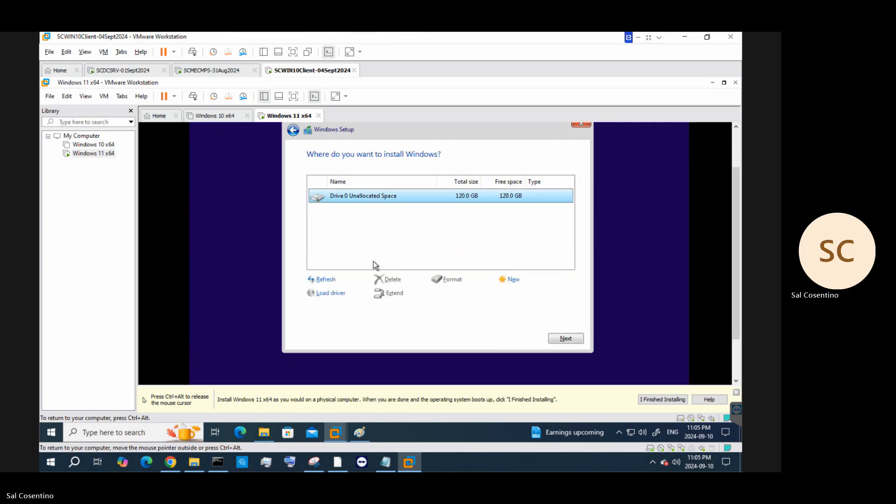
pyautogui.click(560, 340)
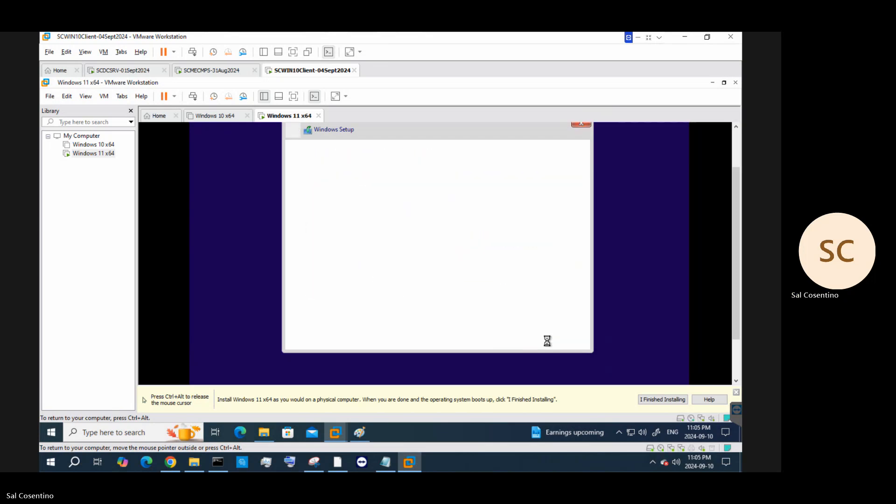